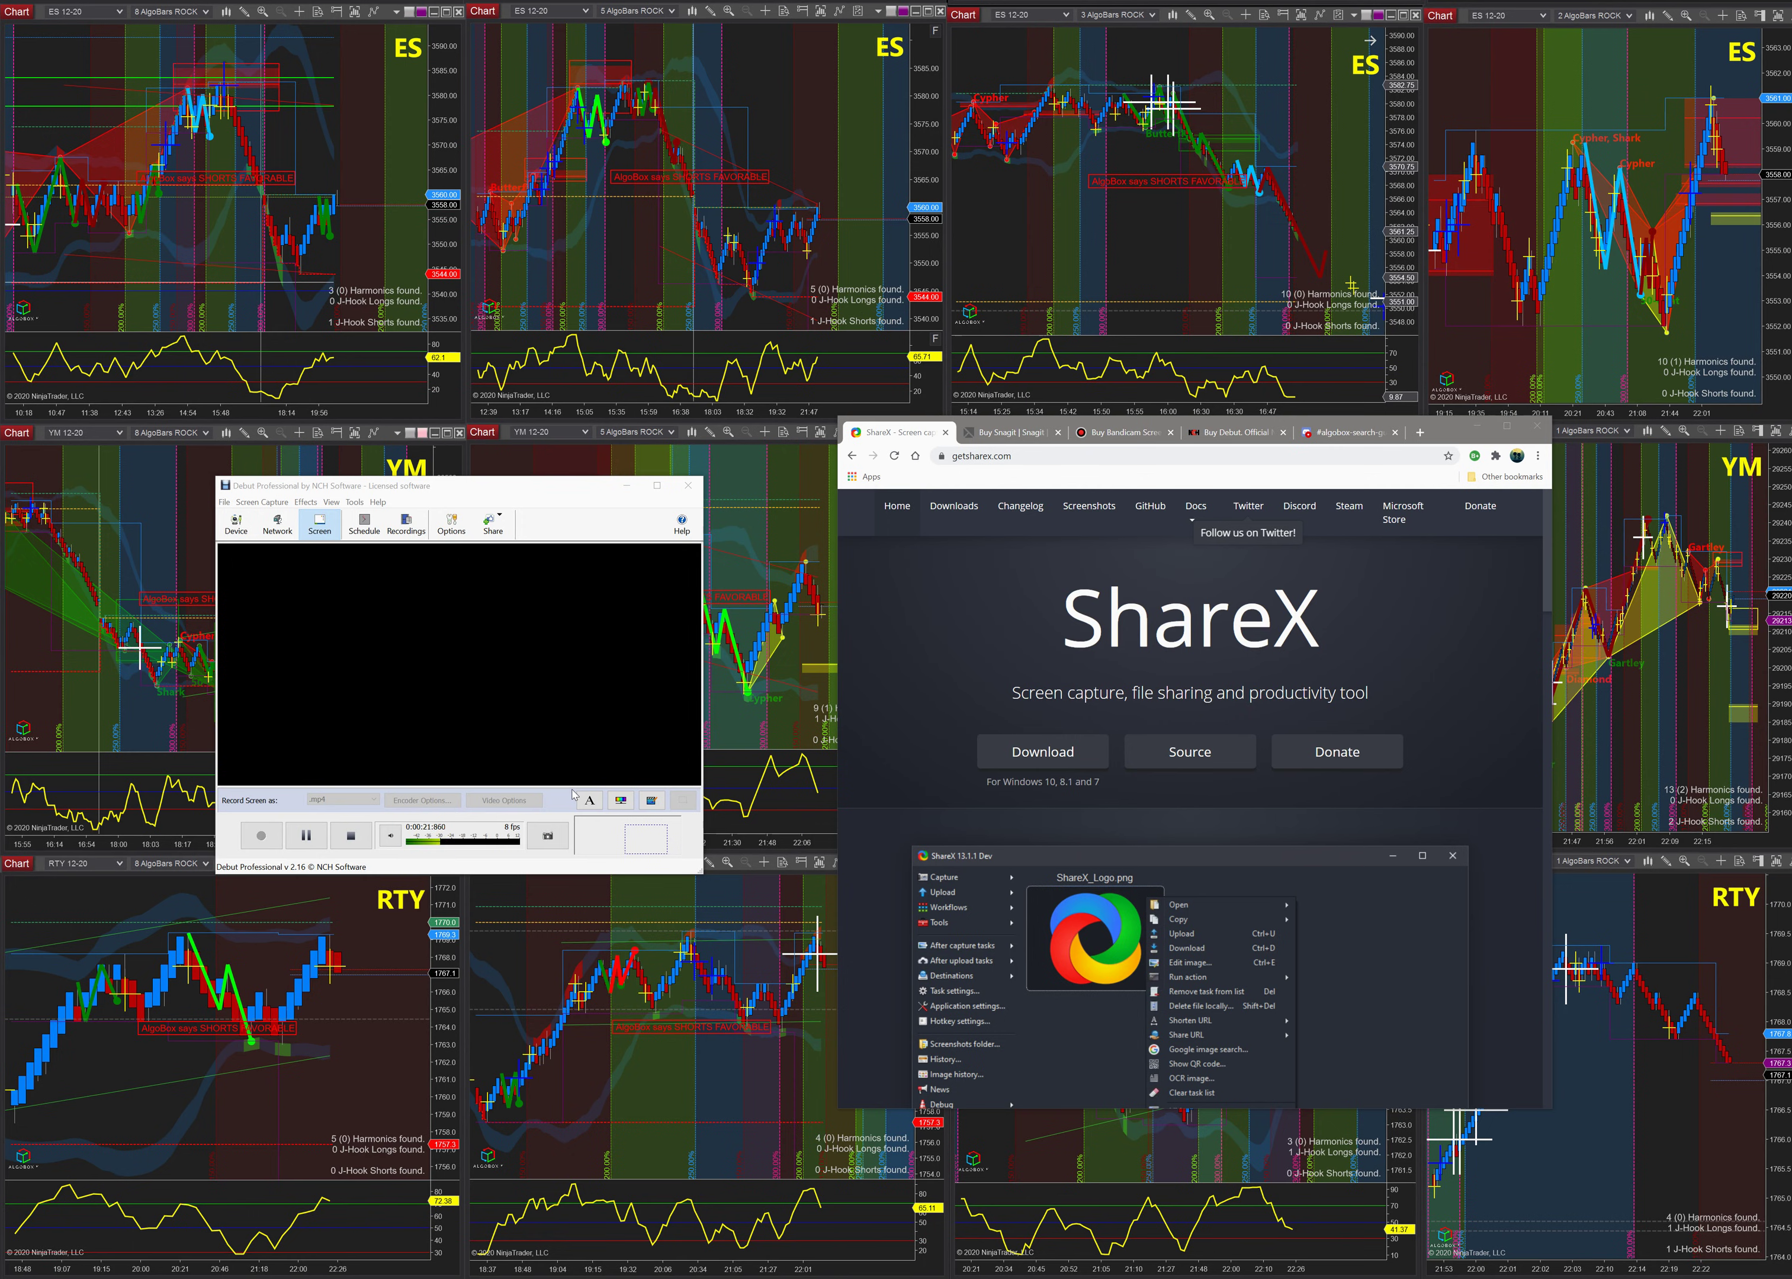
- Review the Snagit, Debut and ShareX product pages in the browser
click(1010, 433)
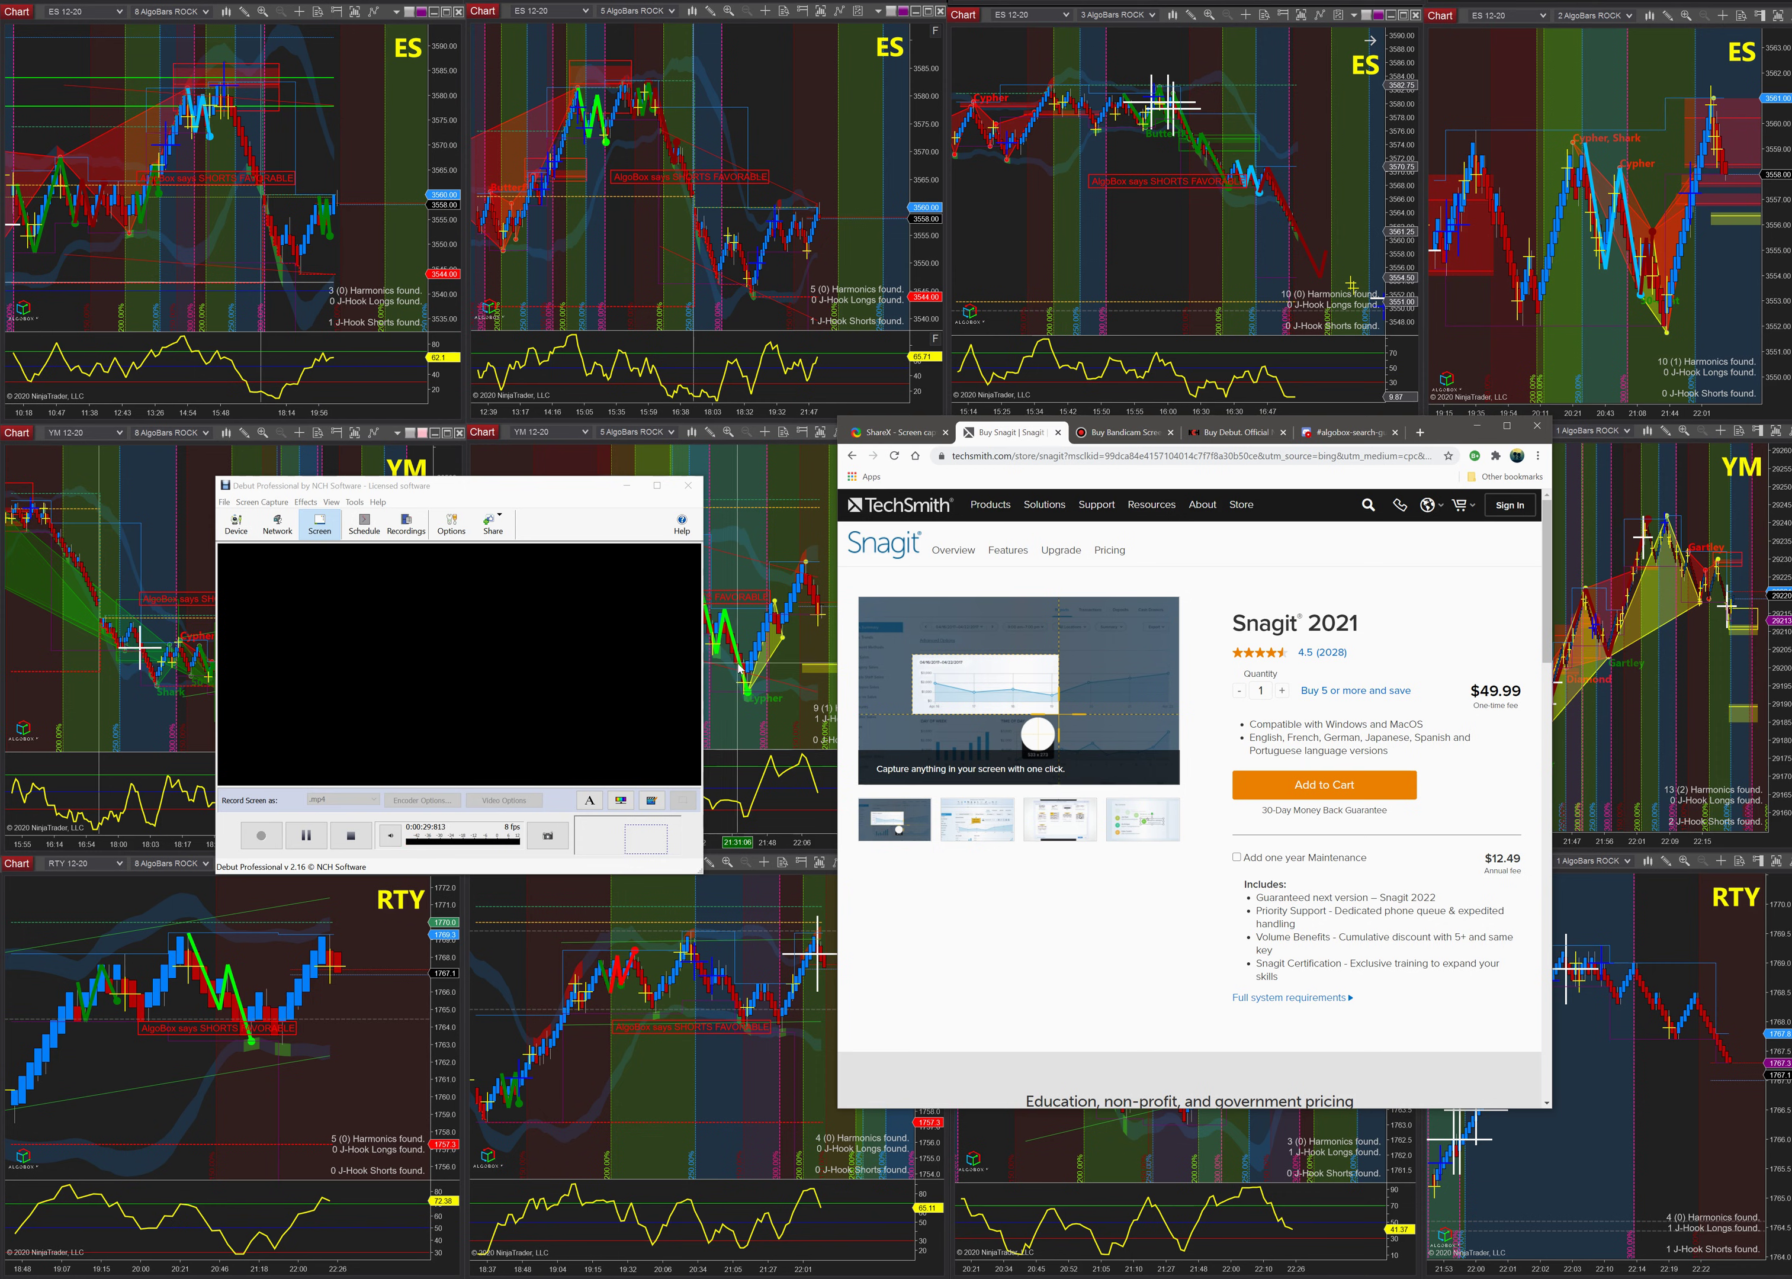
click(1238, 433)
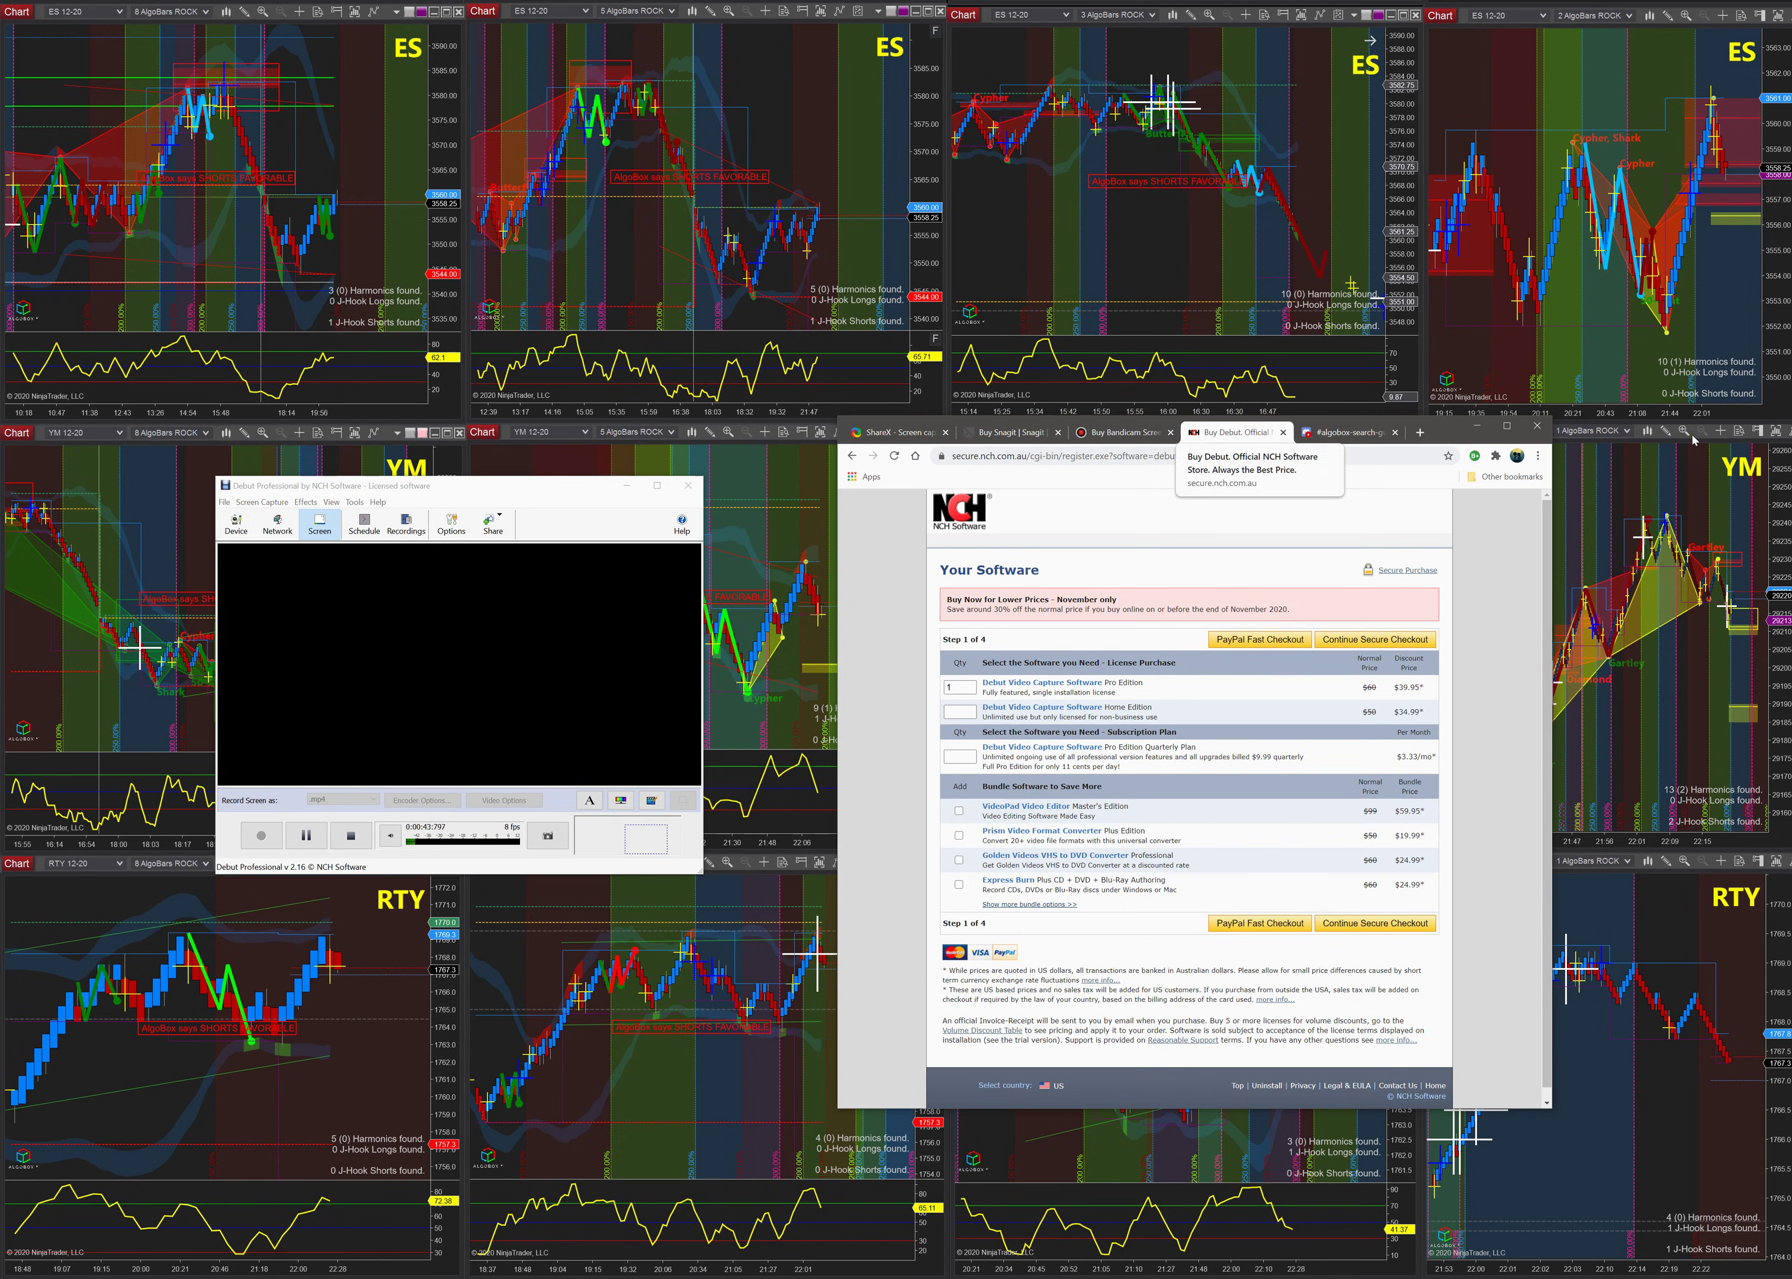
click(870, 433)
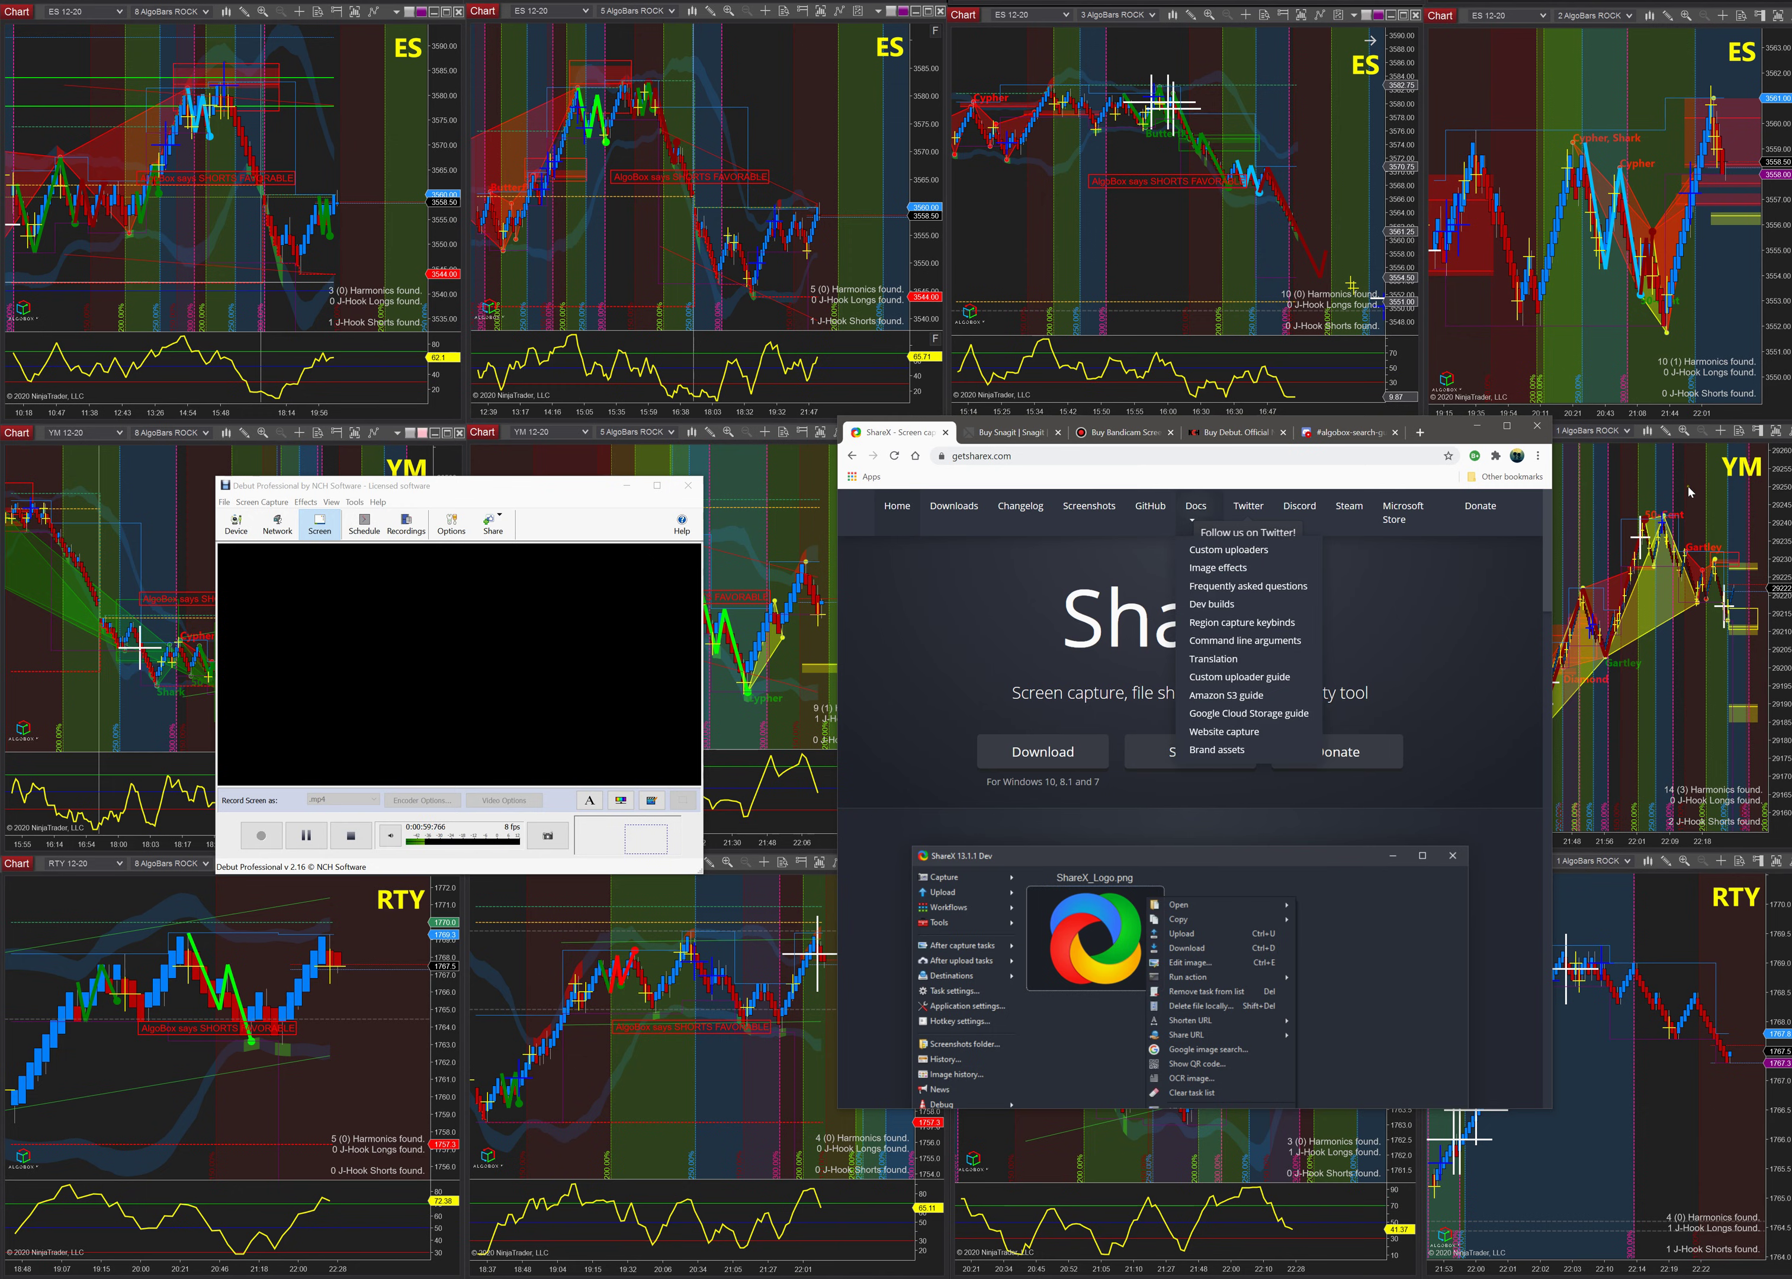
- Minimize the browser and the Debut recorder, and switch to the ShareX main window
click(1477, 426)
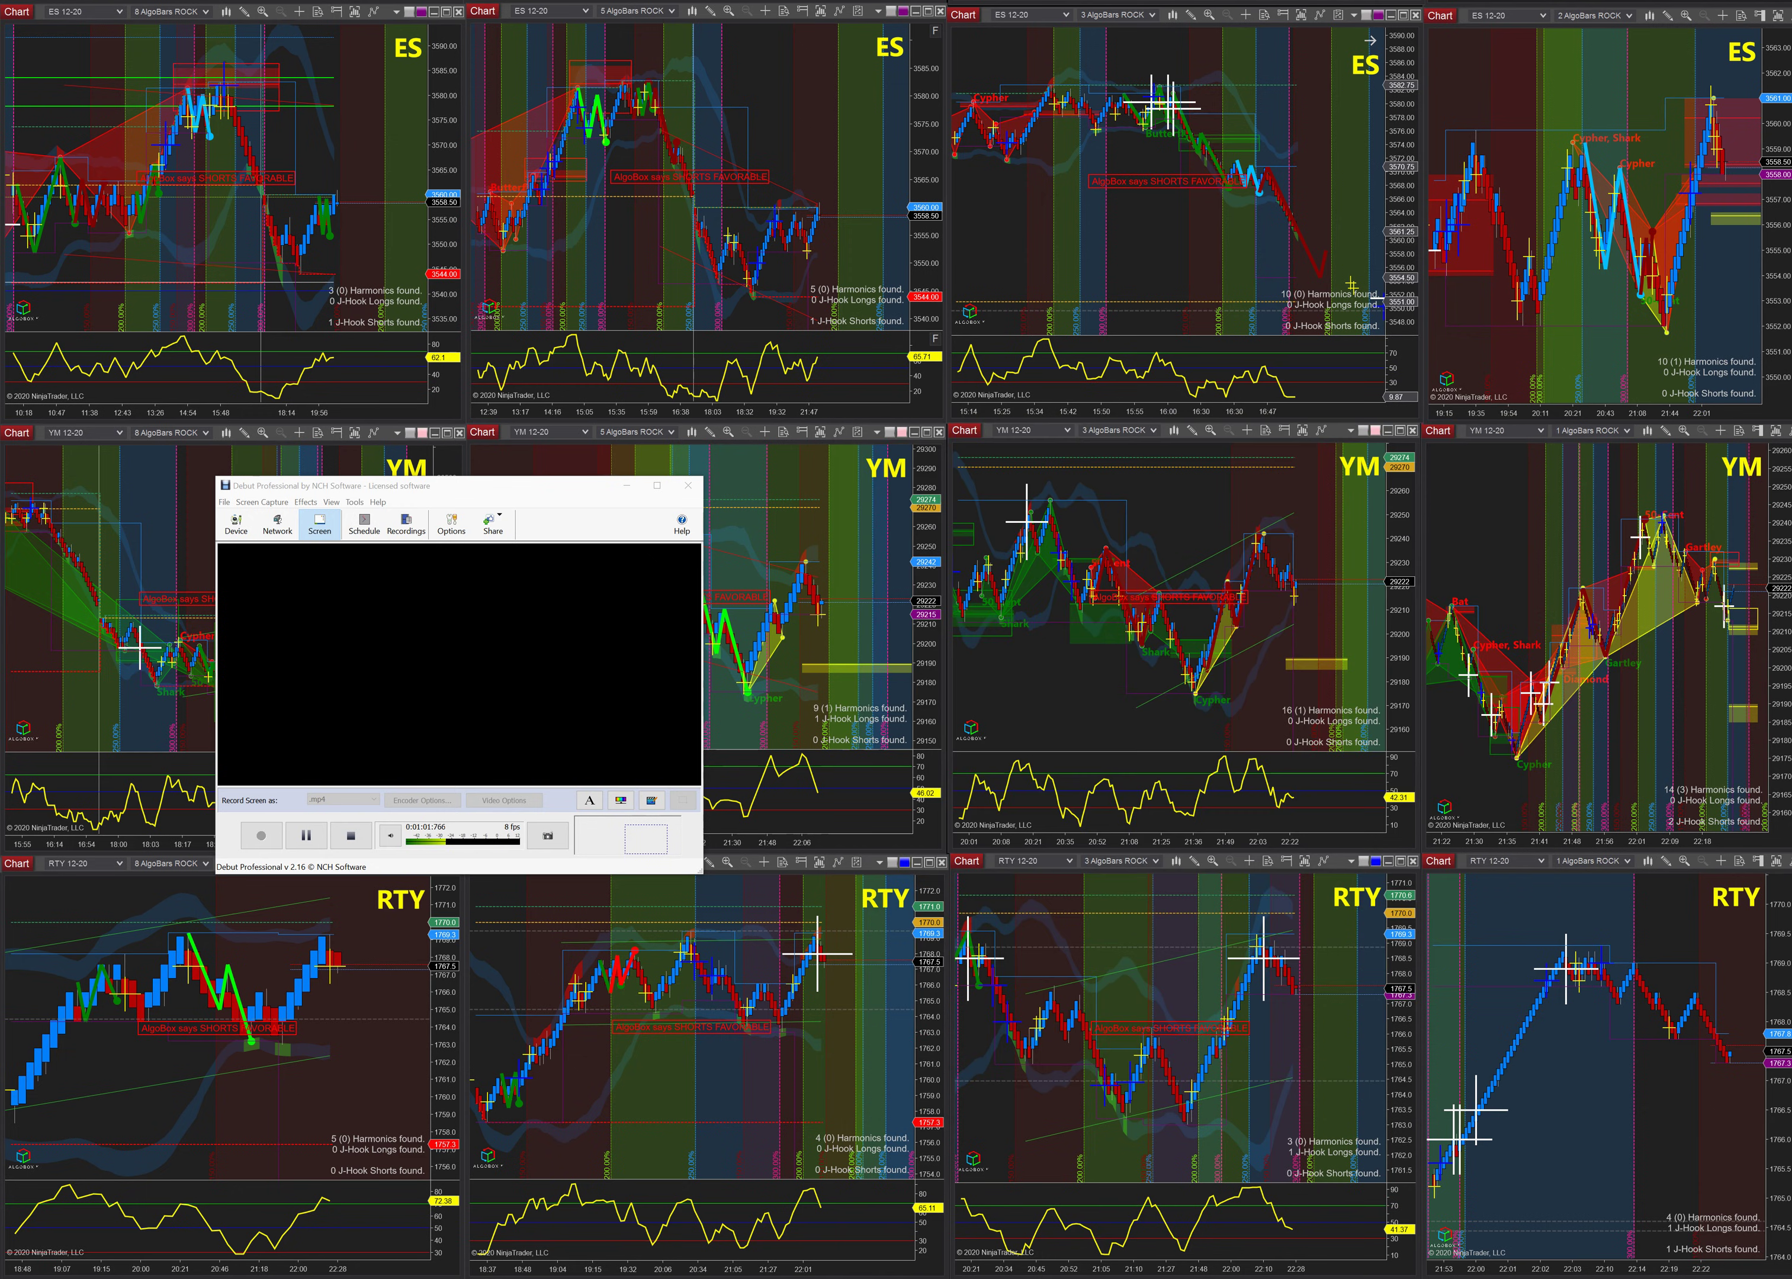
click(626, 486)
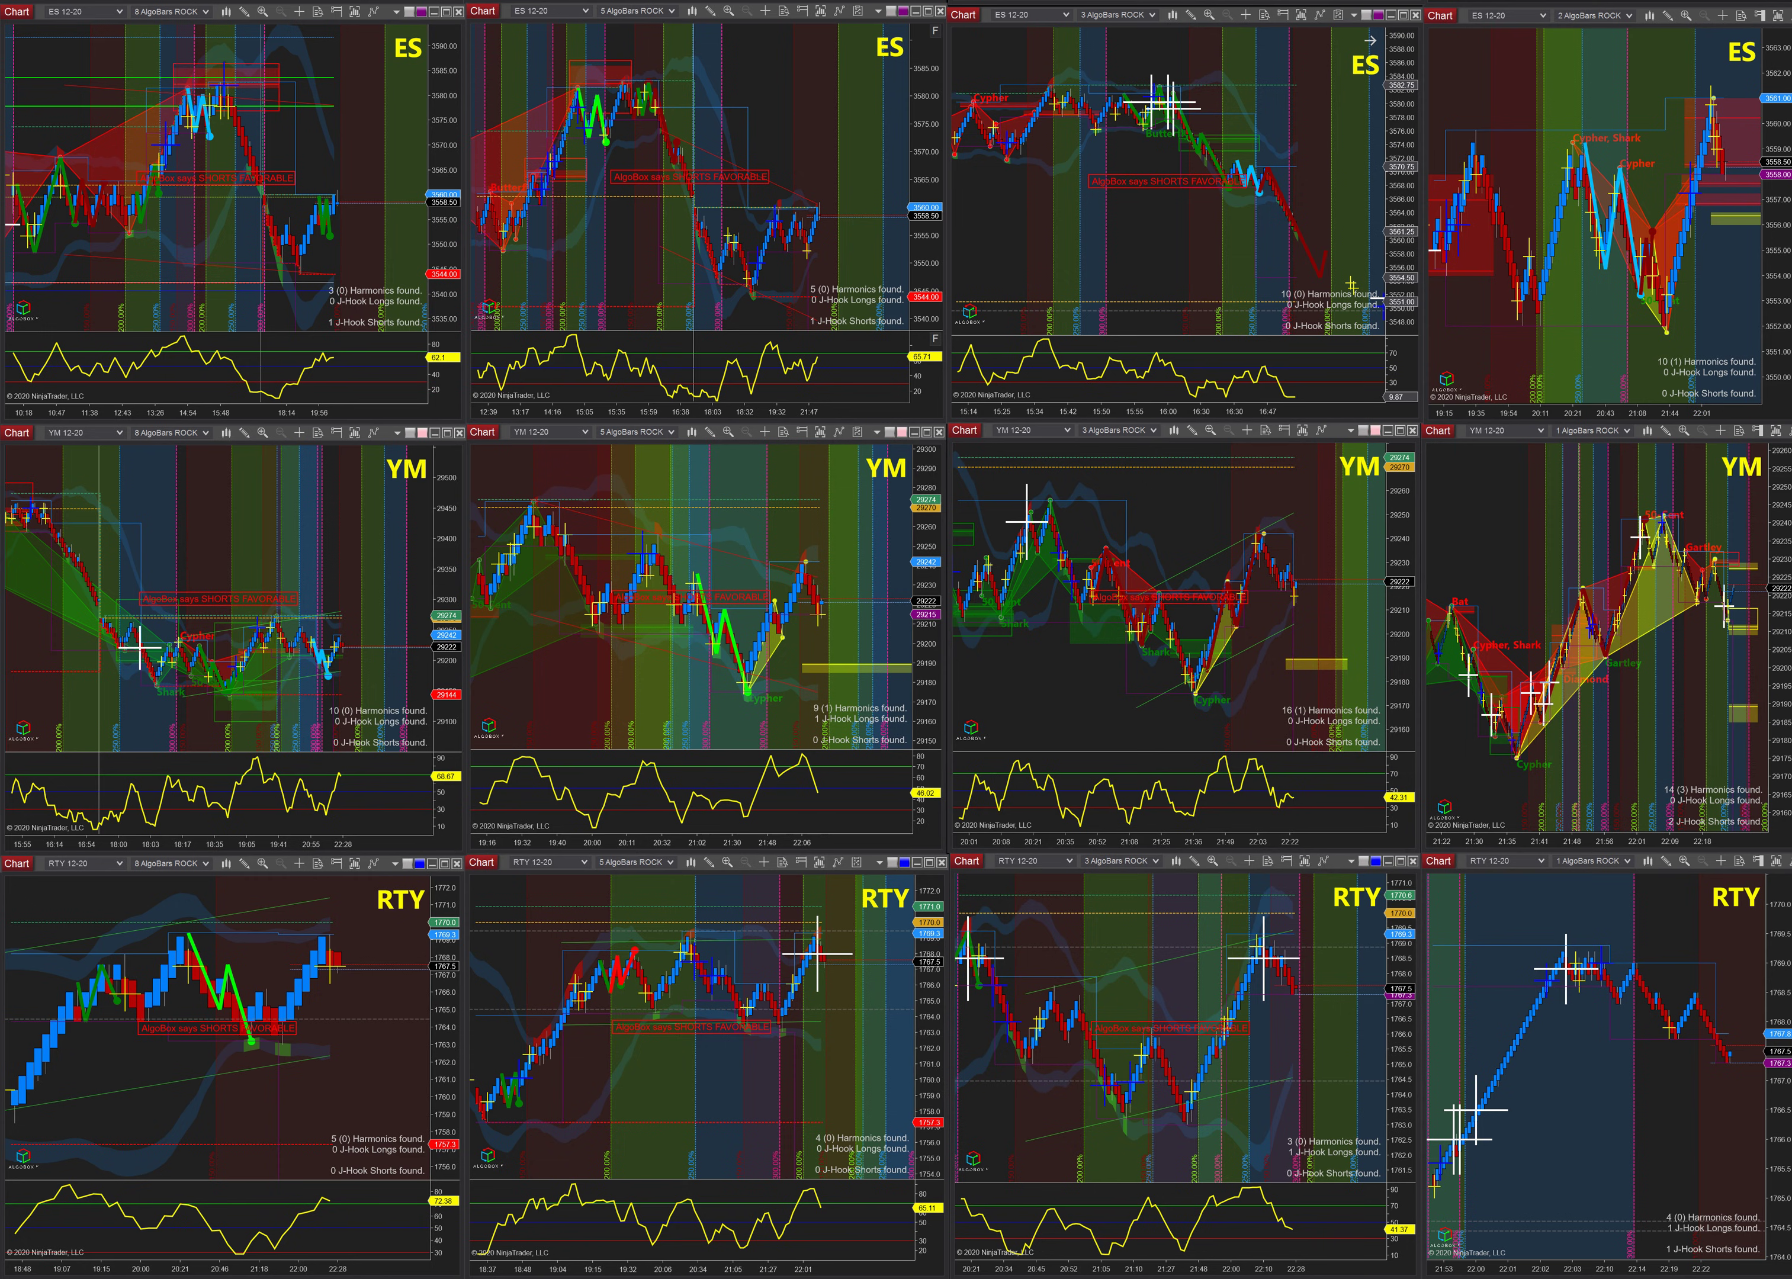
click(193, 1276)
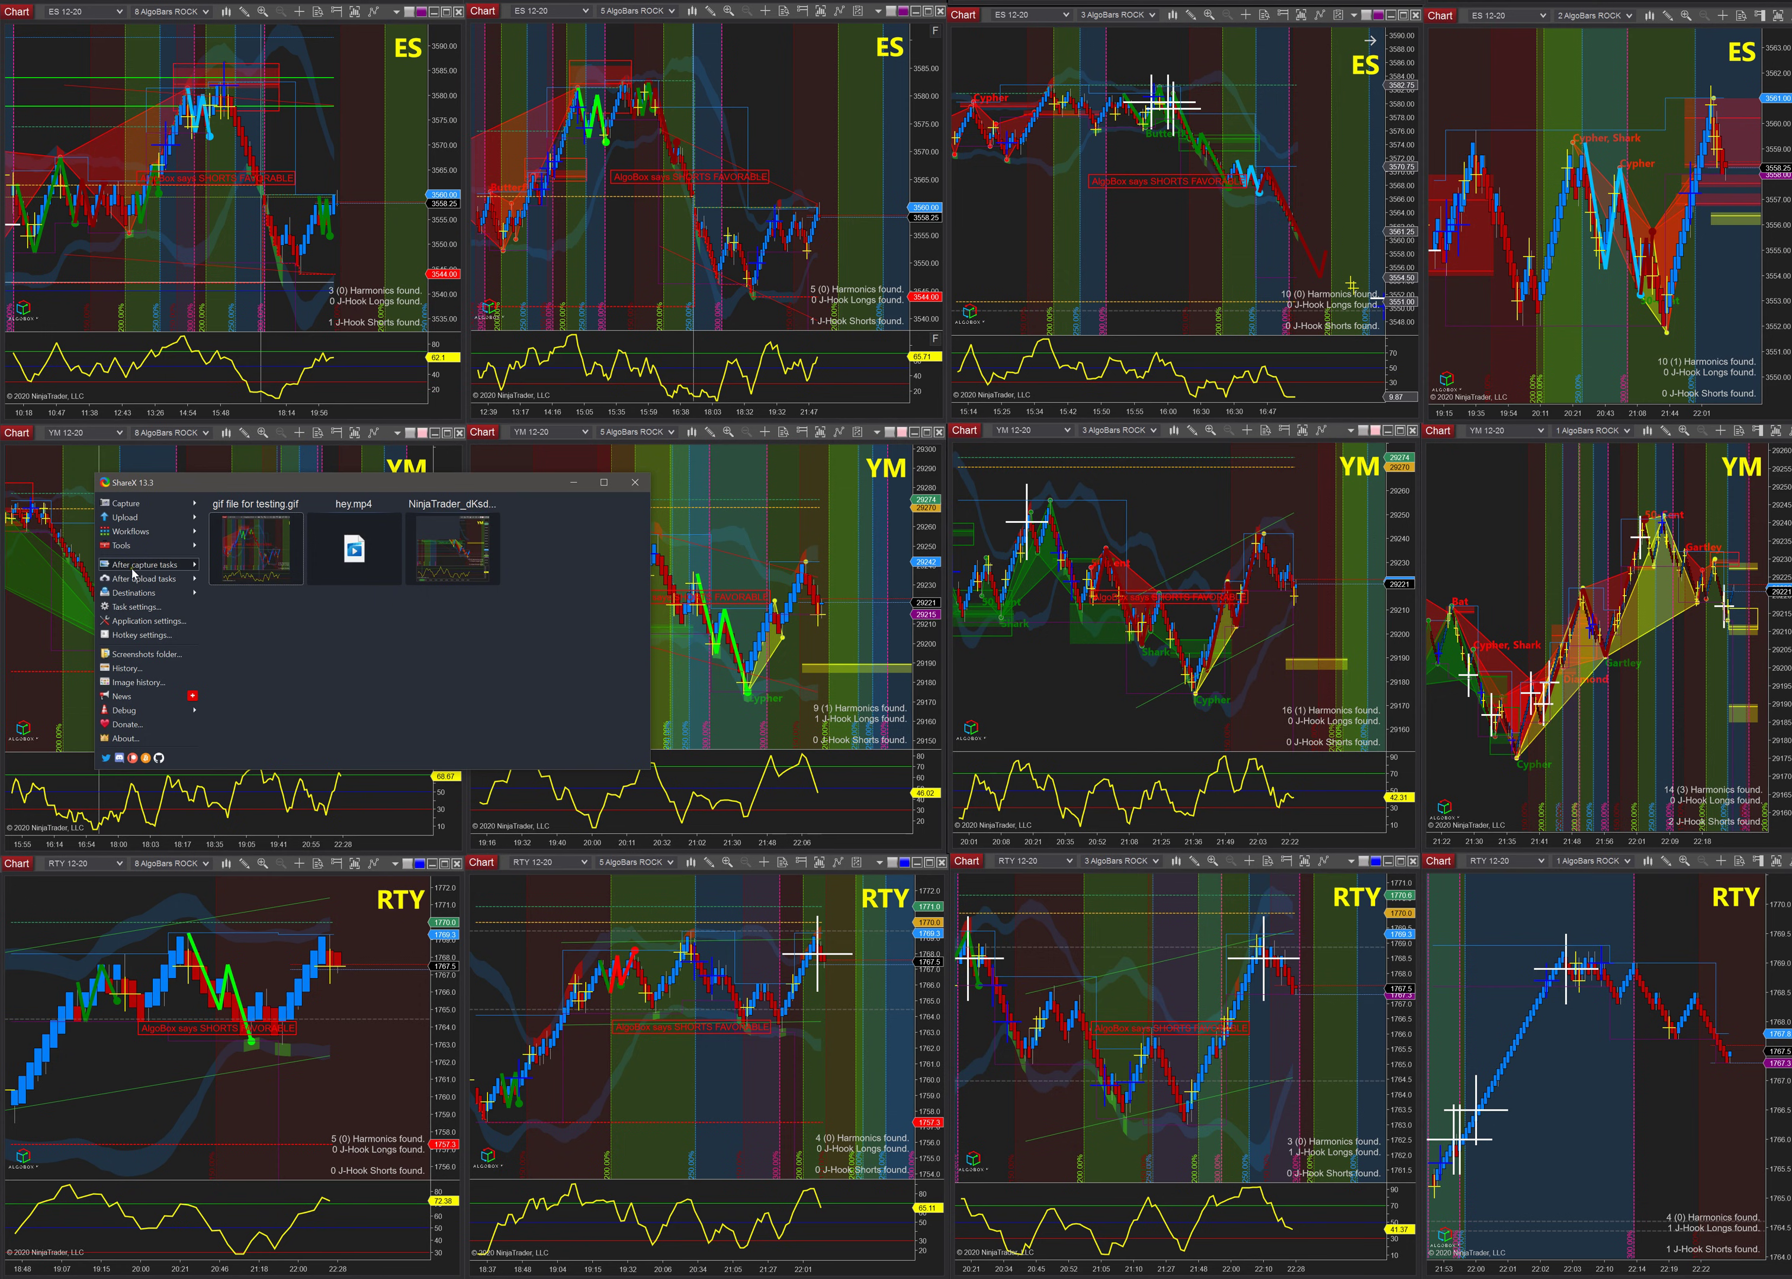
- Set the screen recorder's audio source to Microphone (Yeti Stereo Microphone) in the task settings, then close the settings
click(147, 611)
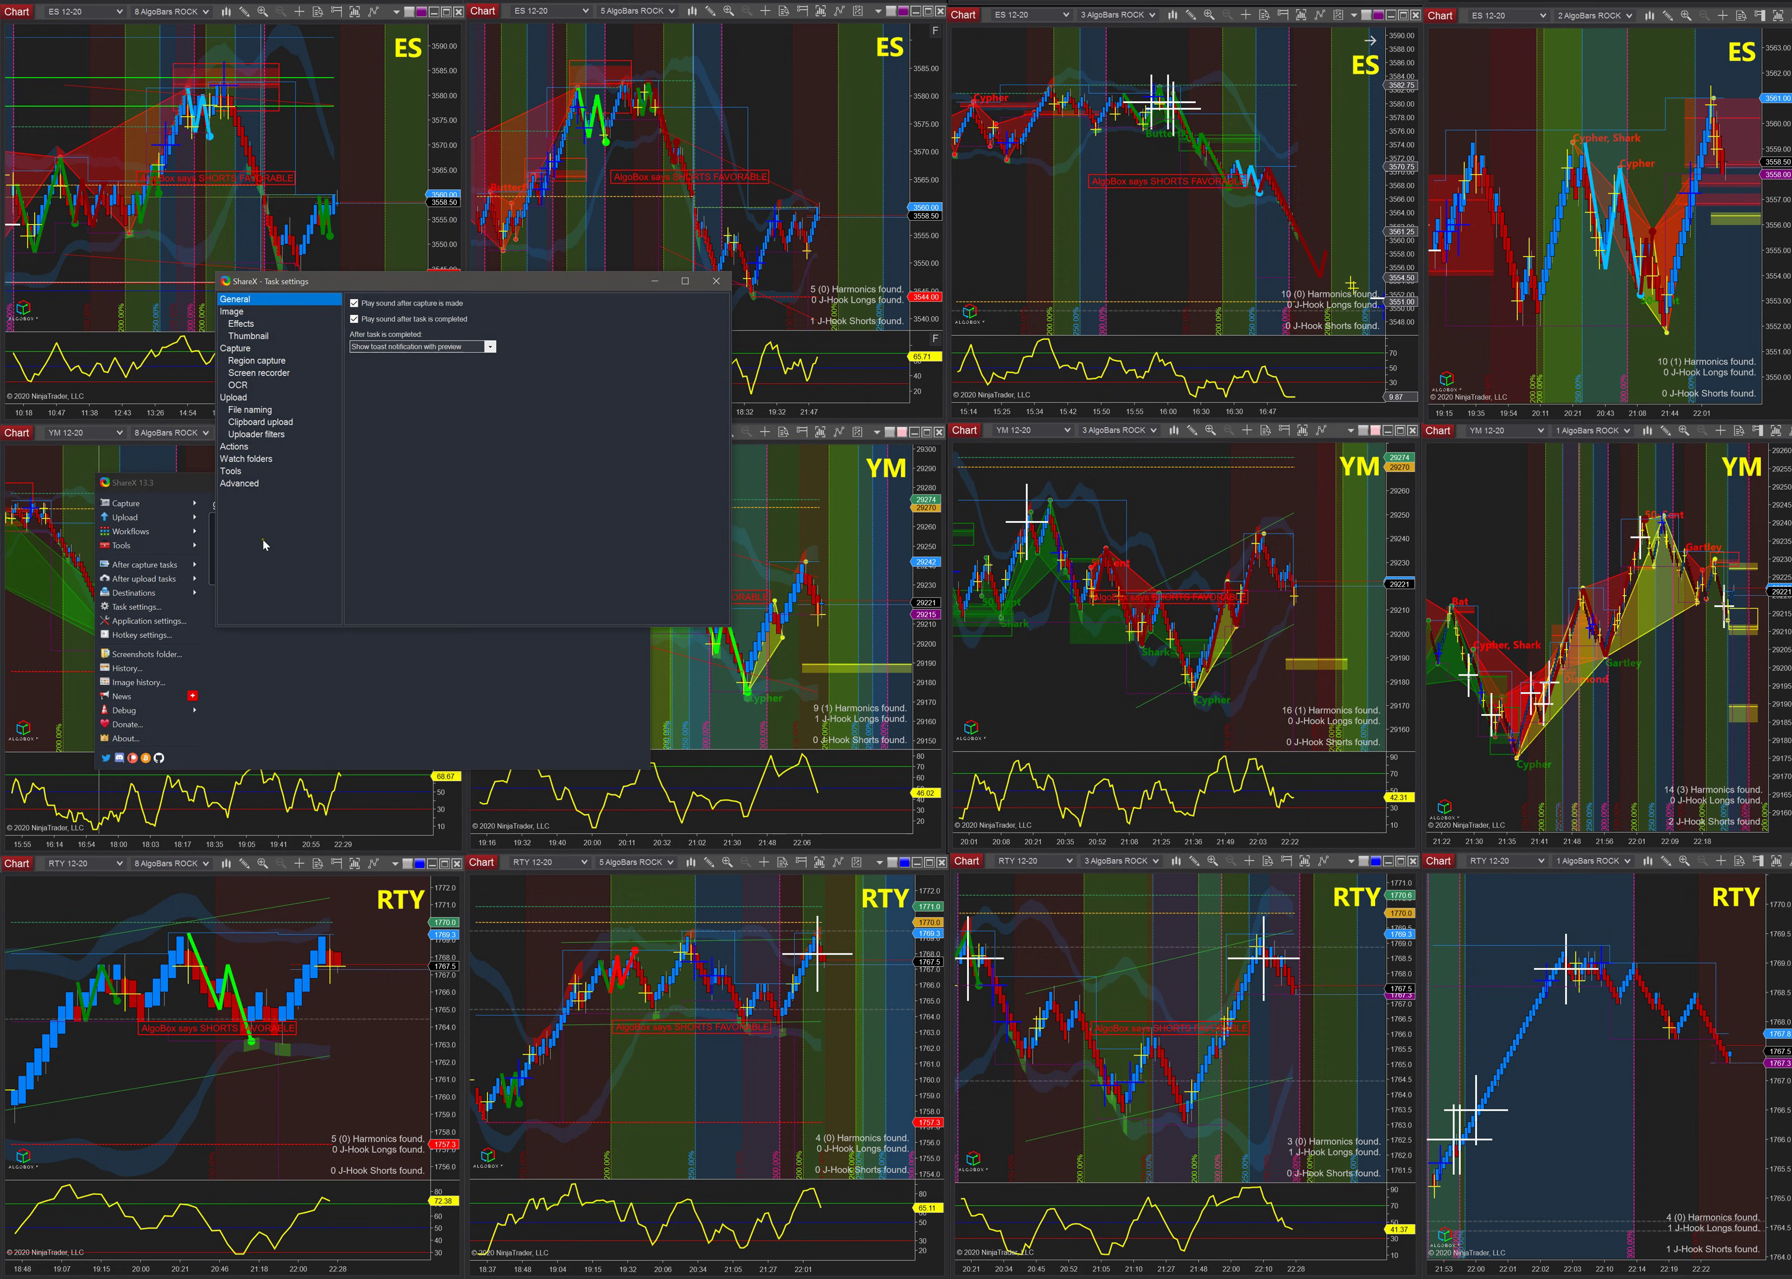
click(256, 373)
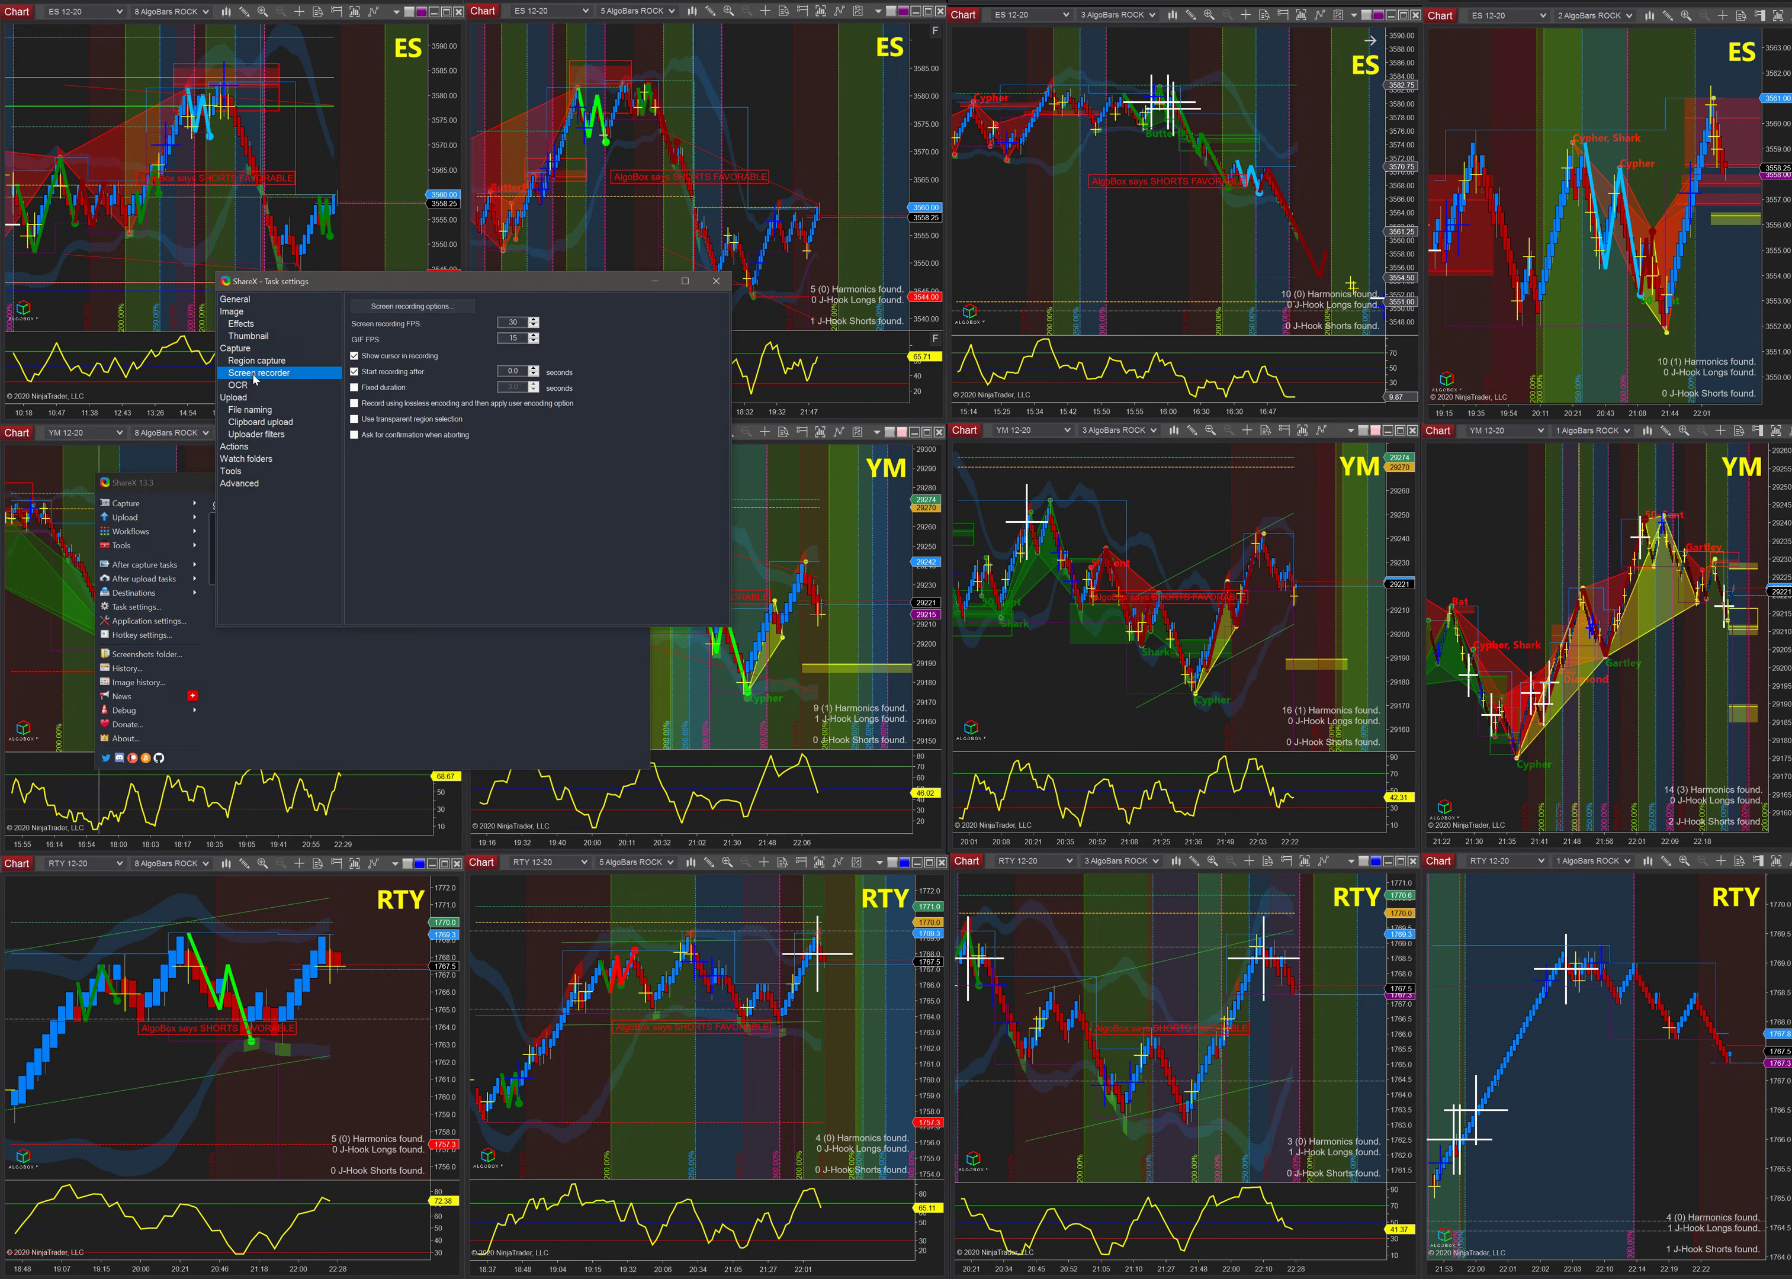
click(431, 310)
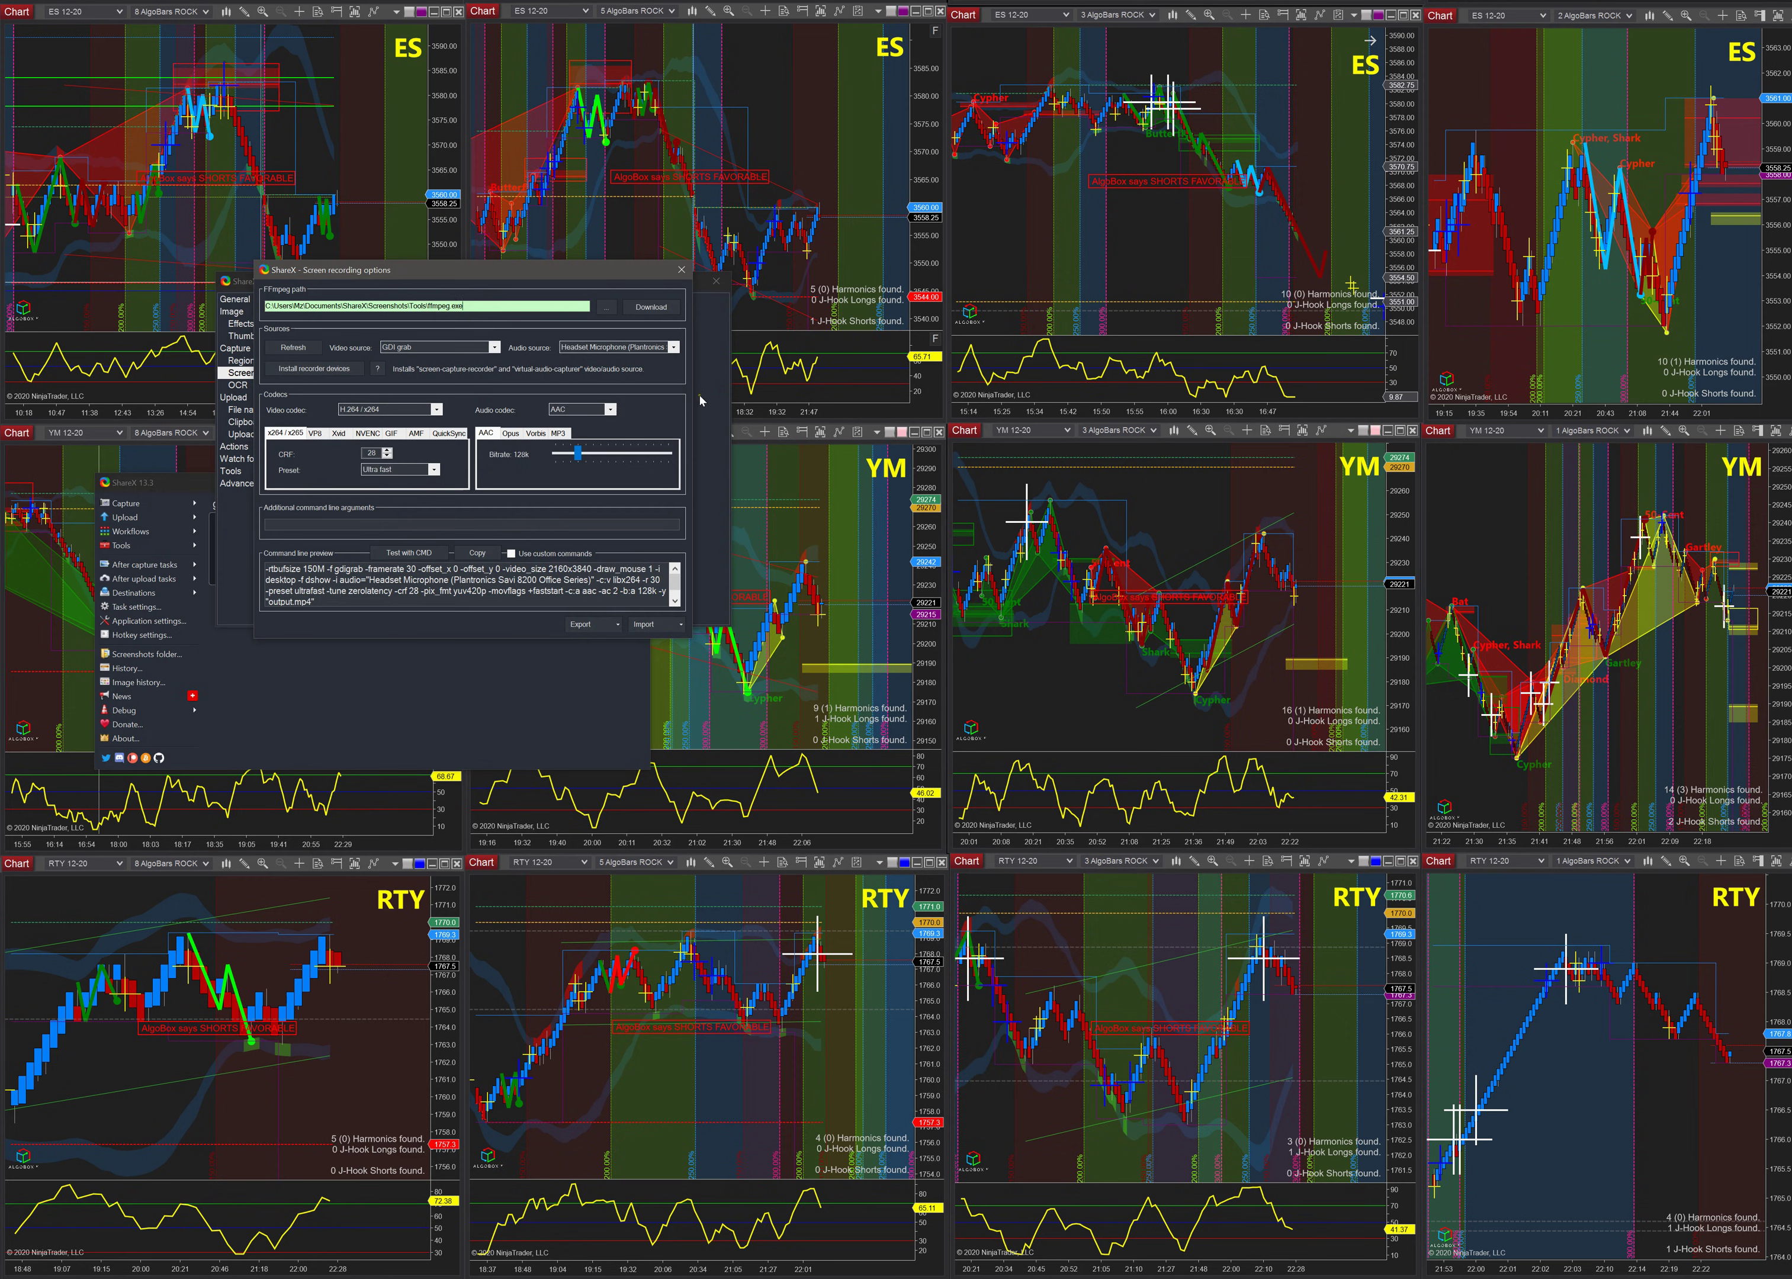
click(673, 347)
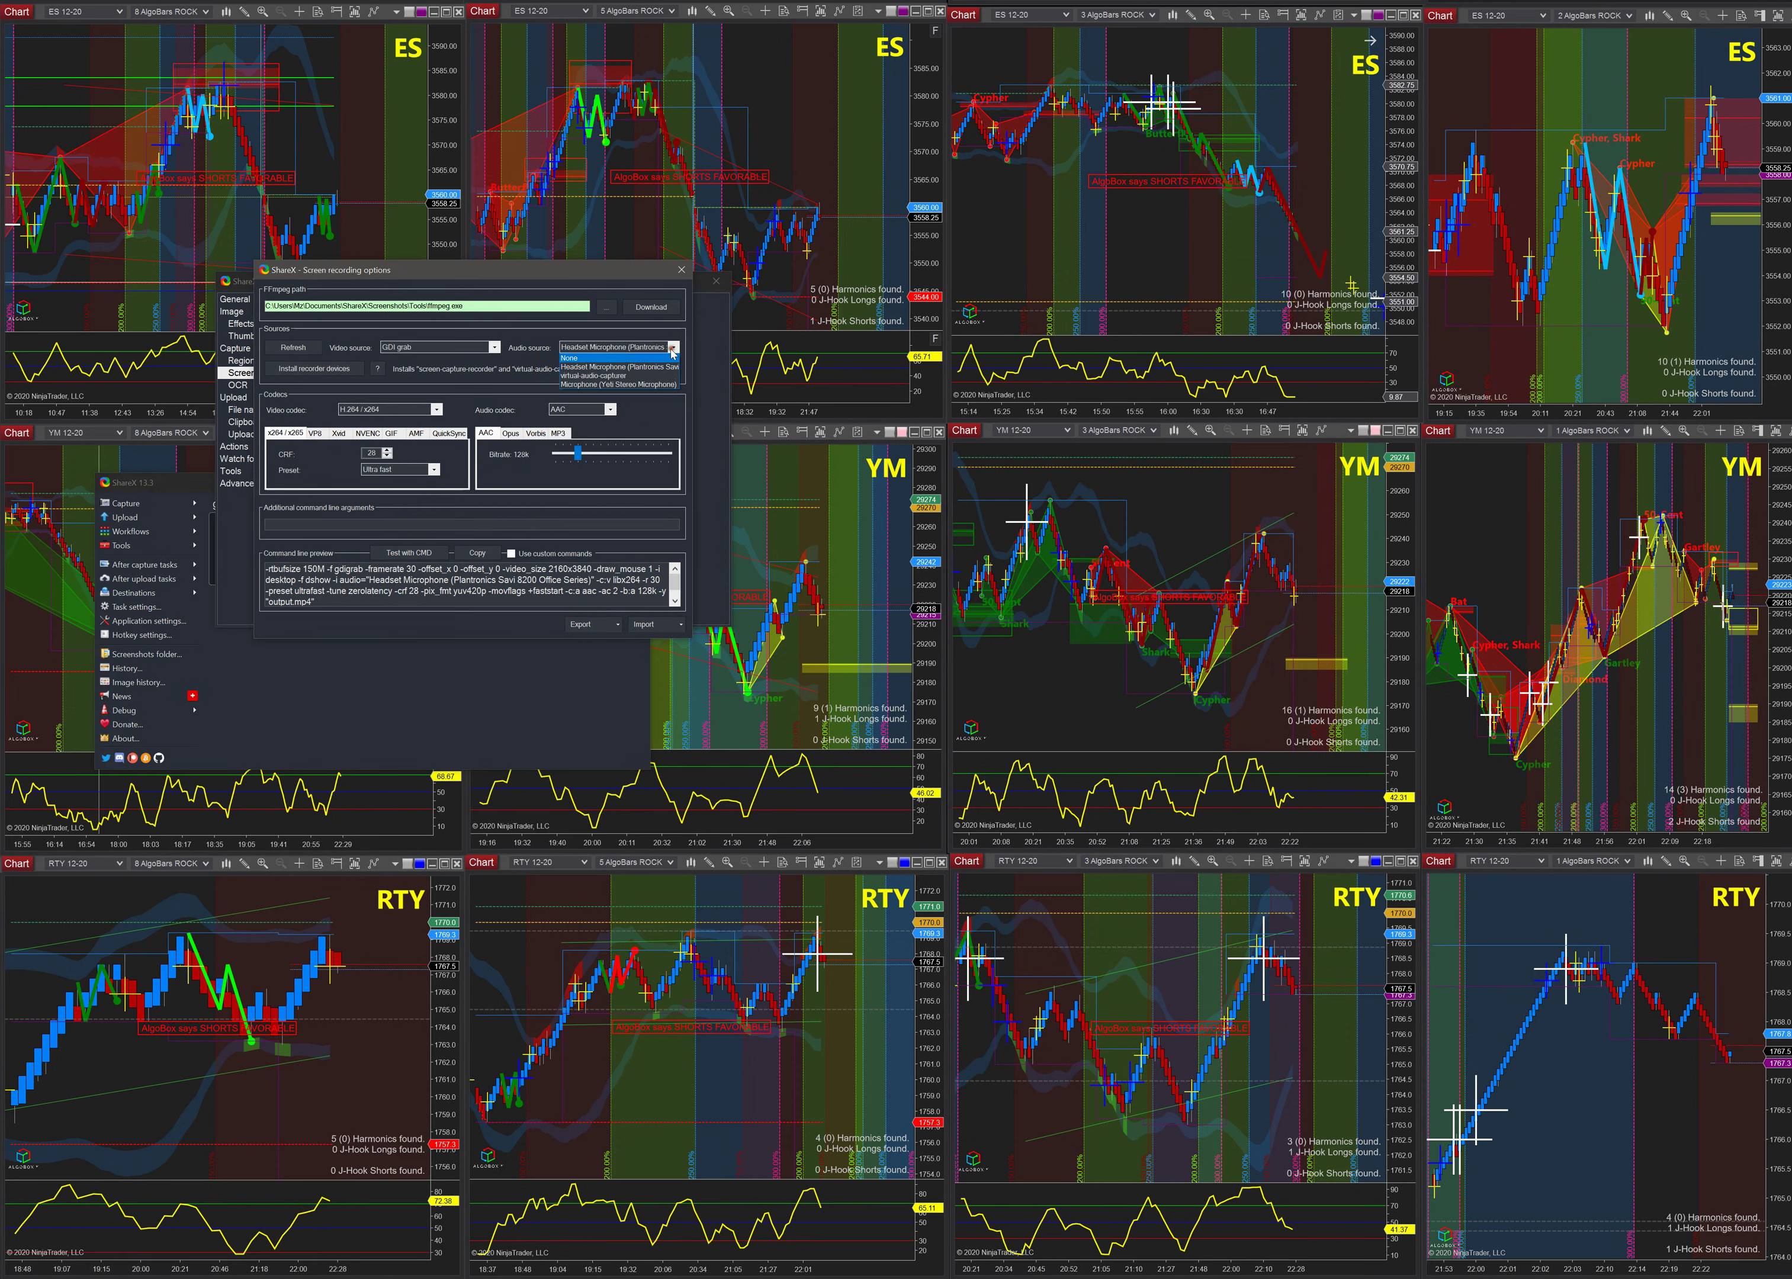
click(649, 385)
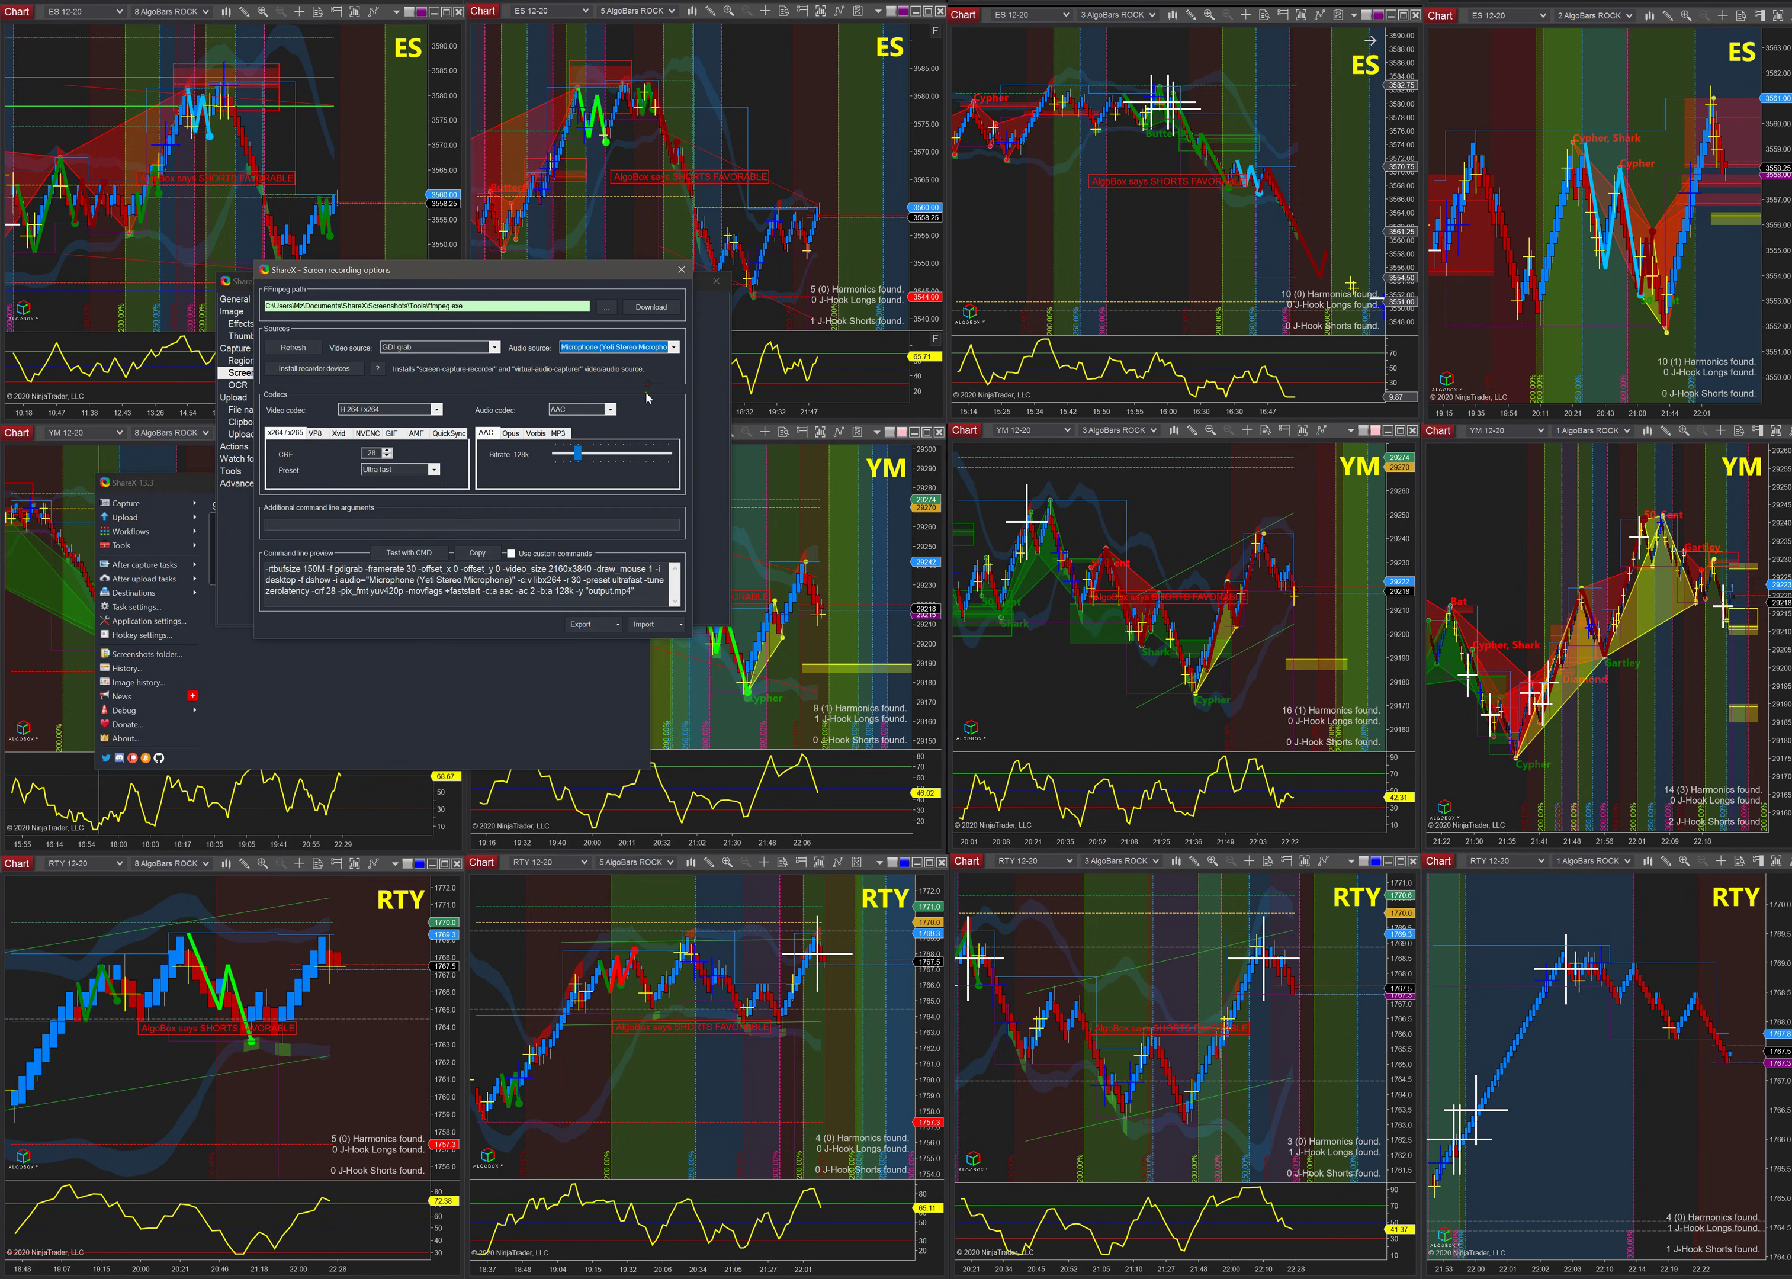
click(324, 375)
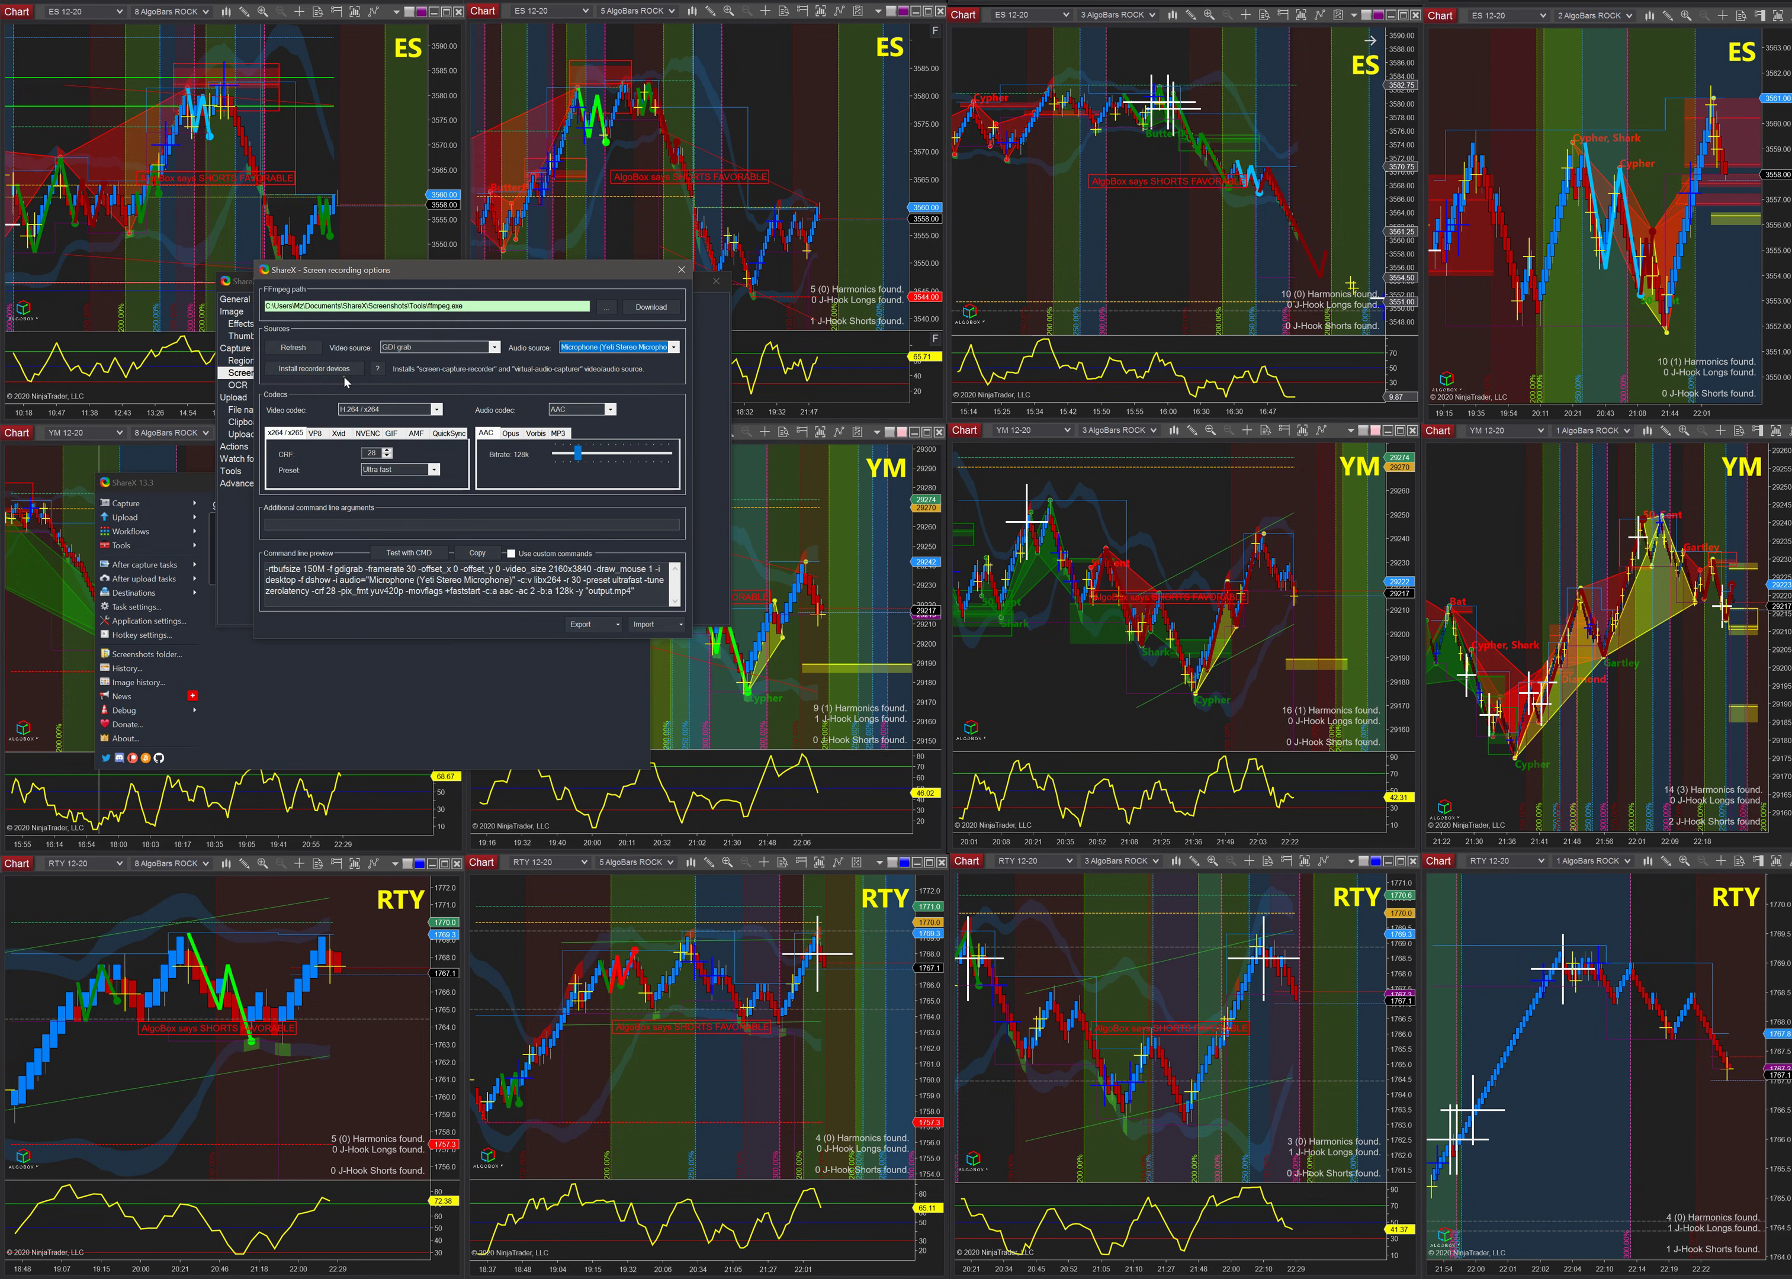
click(674, 347)
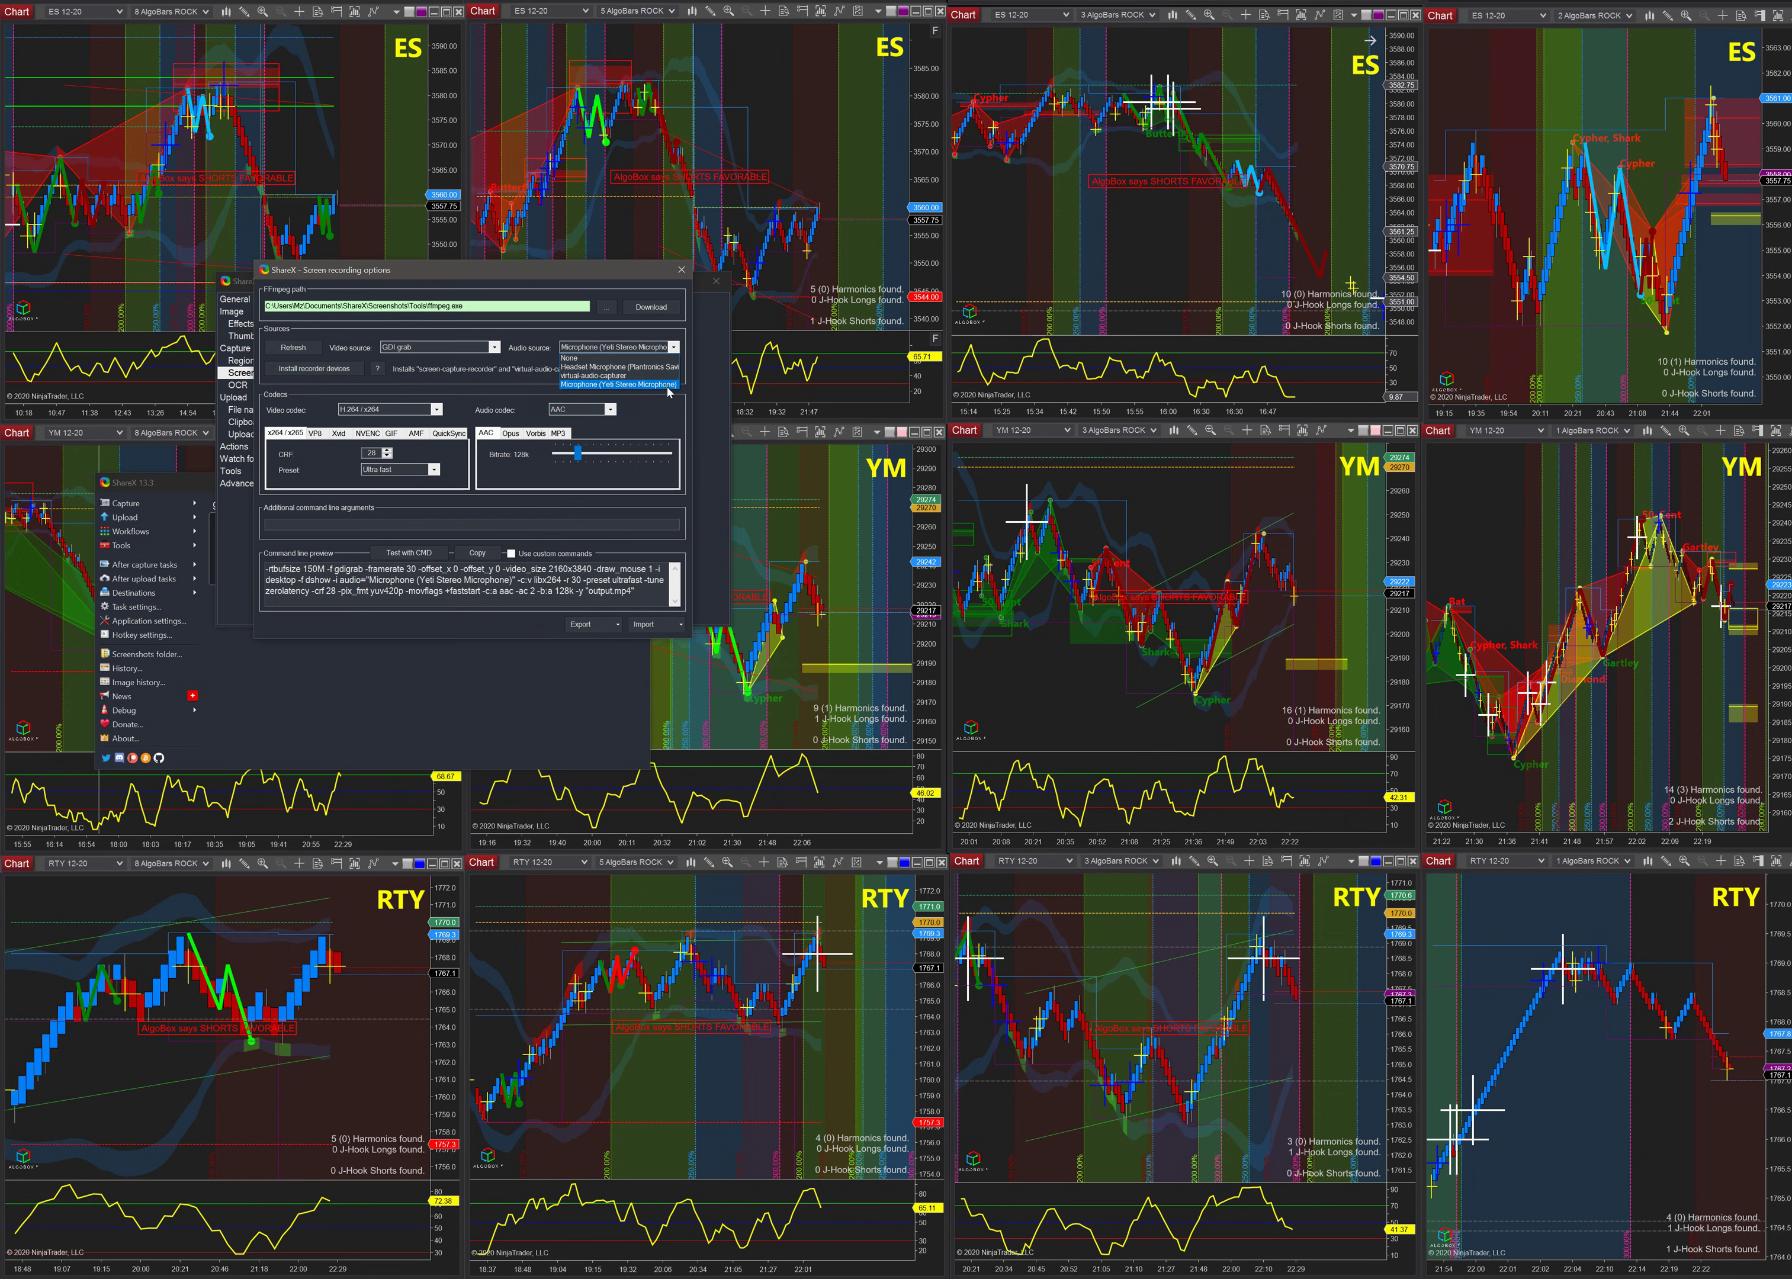
click(640, 386)
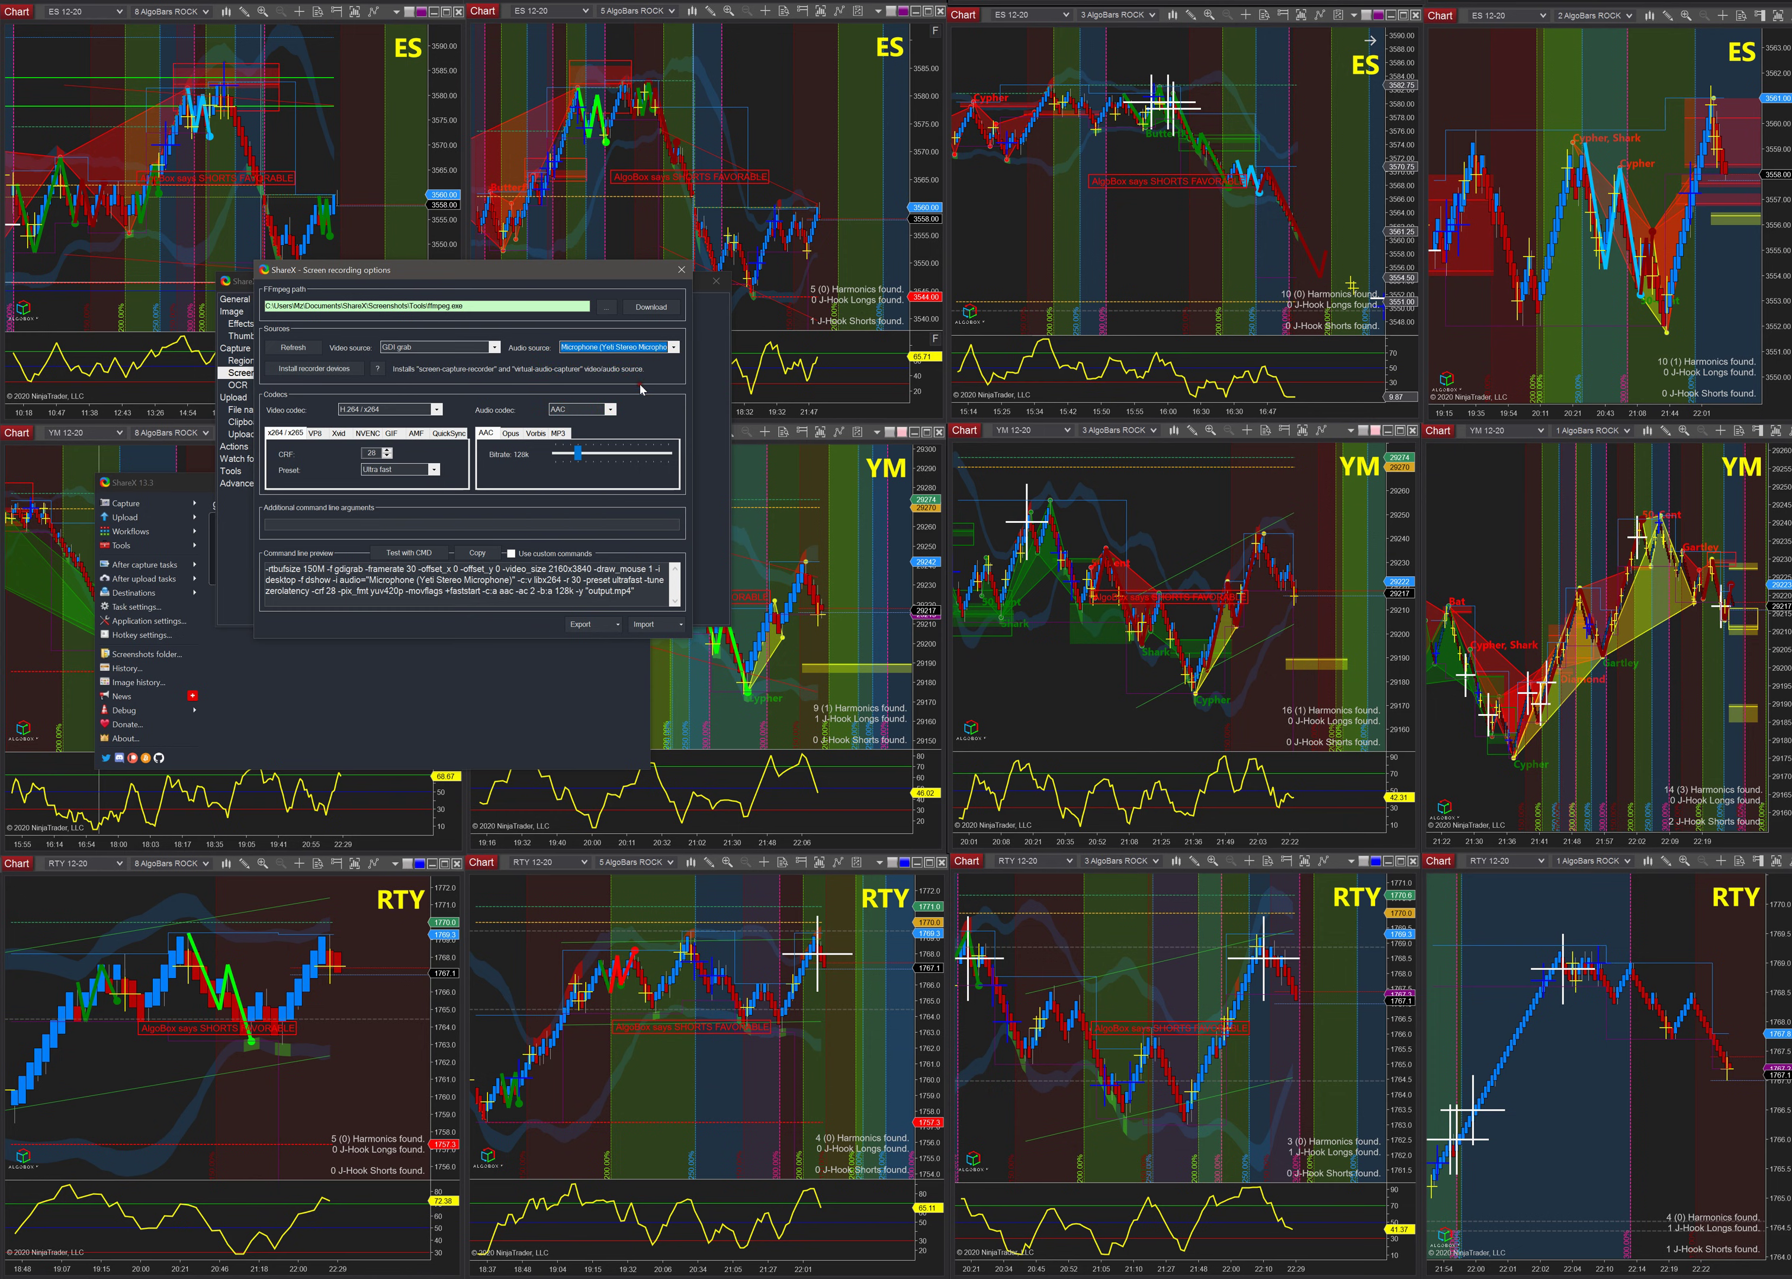
click(681, 273)
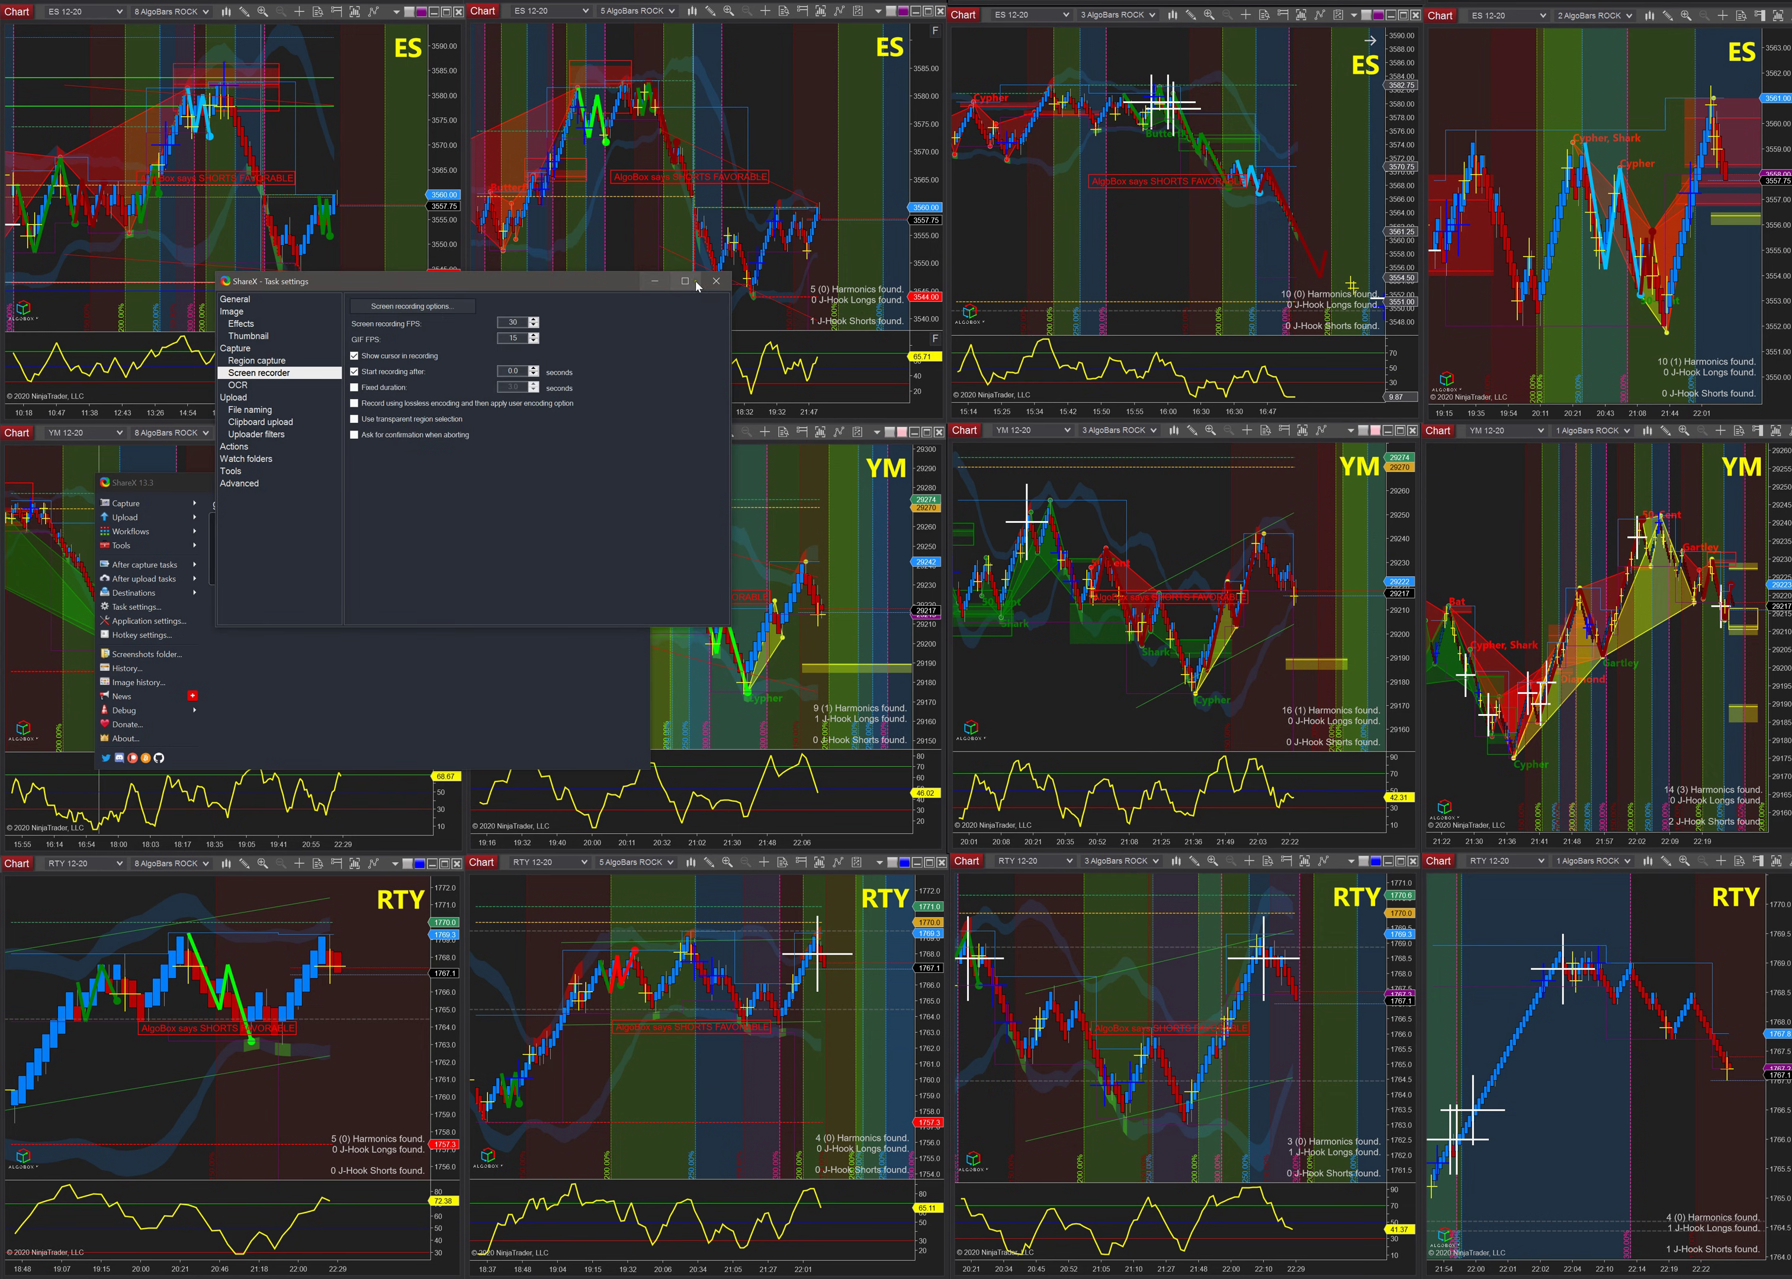
click(717, 281)
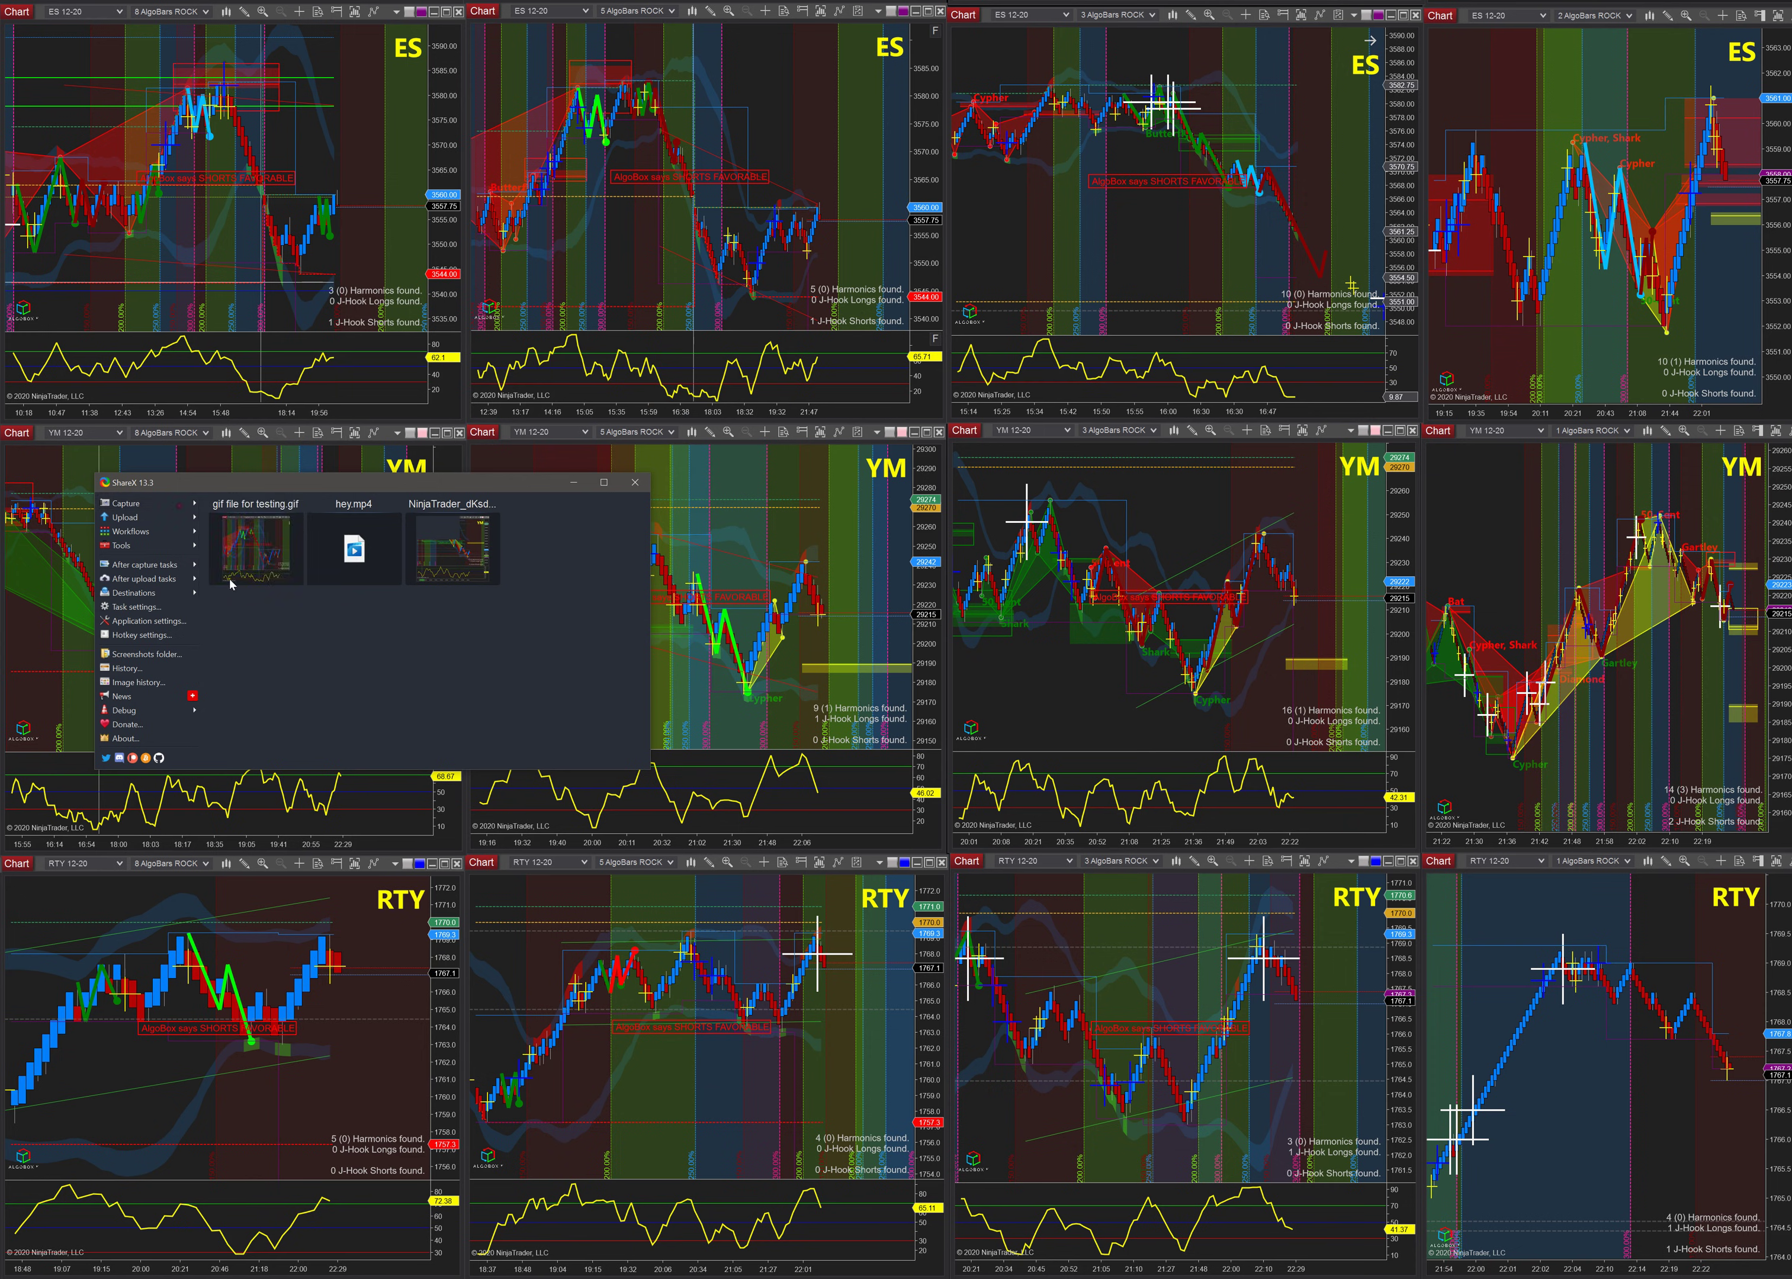
- Make a screen recording of the region covering the YM 12-20 3 AlgoBars ROCK chart, then stop it
click(178, 503)
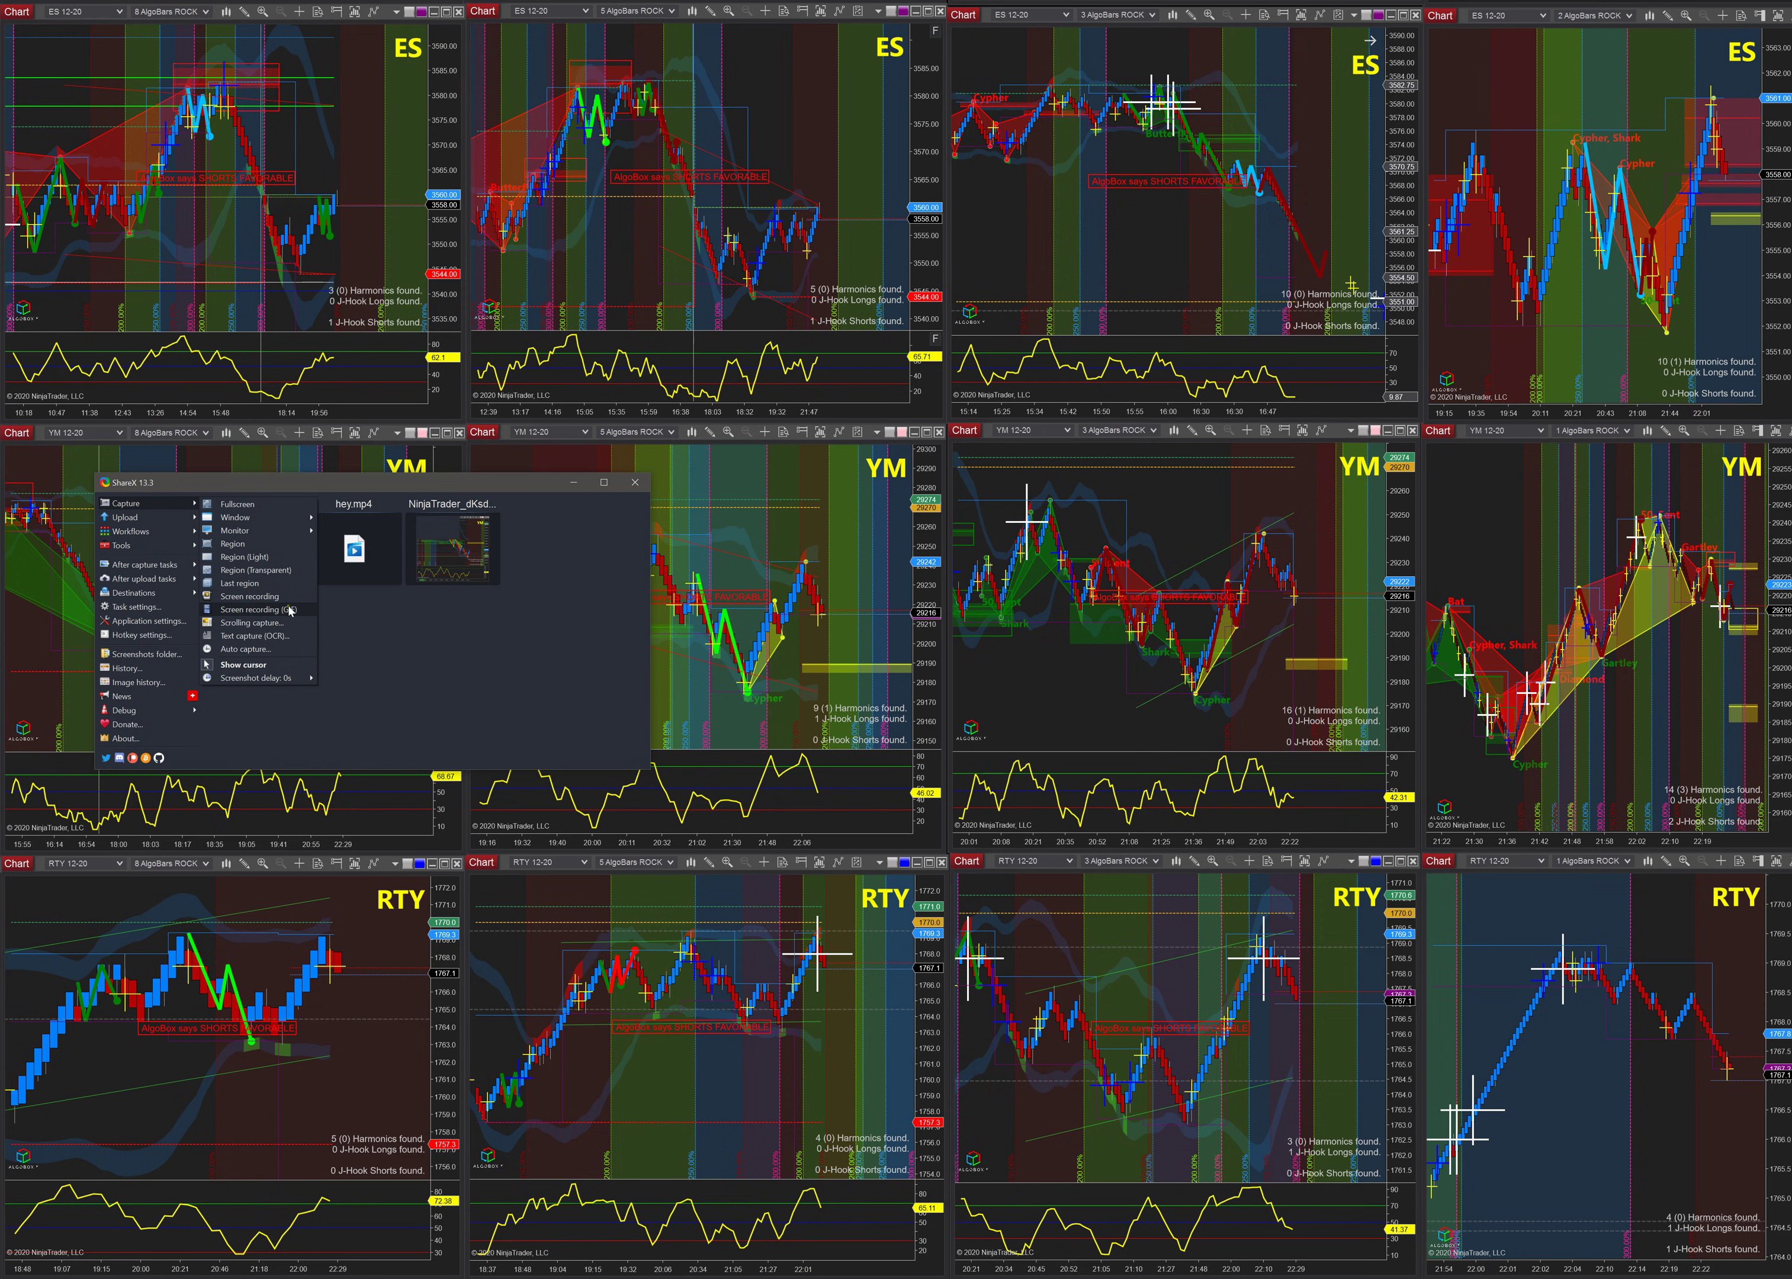
click(246, 597)
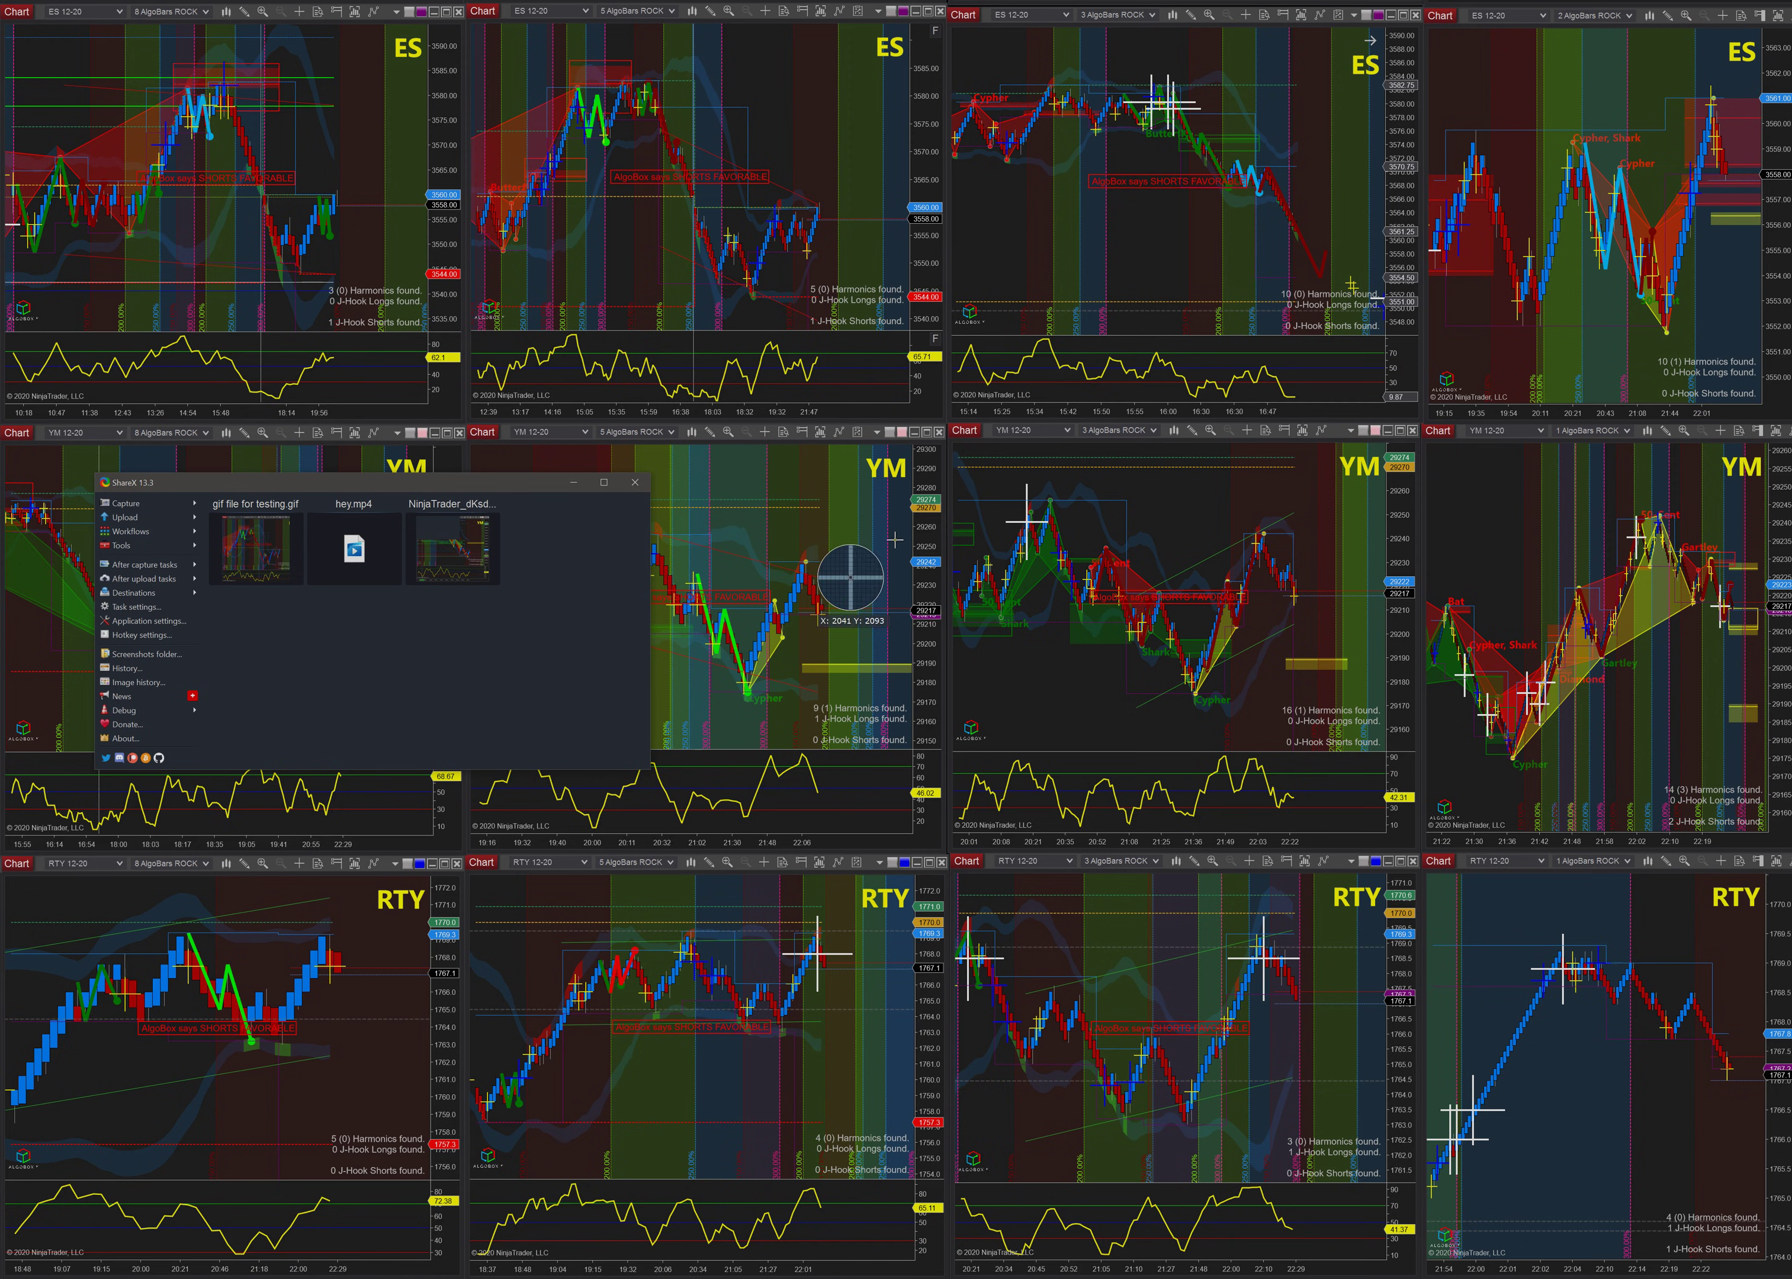
drag(949, 423, 1421, 852)
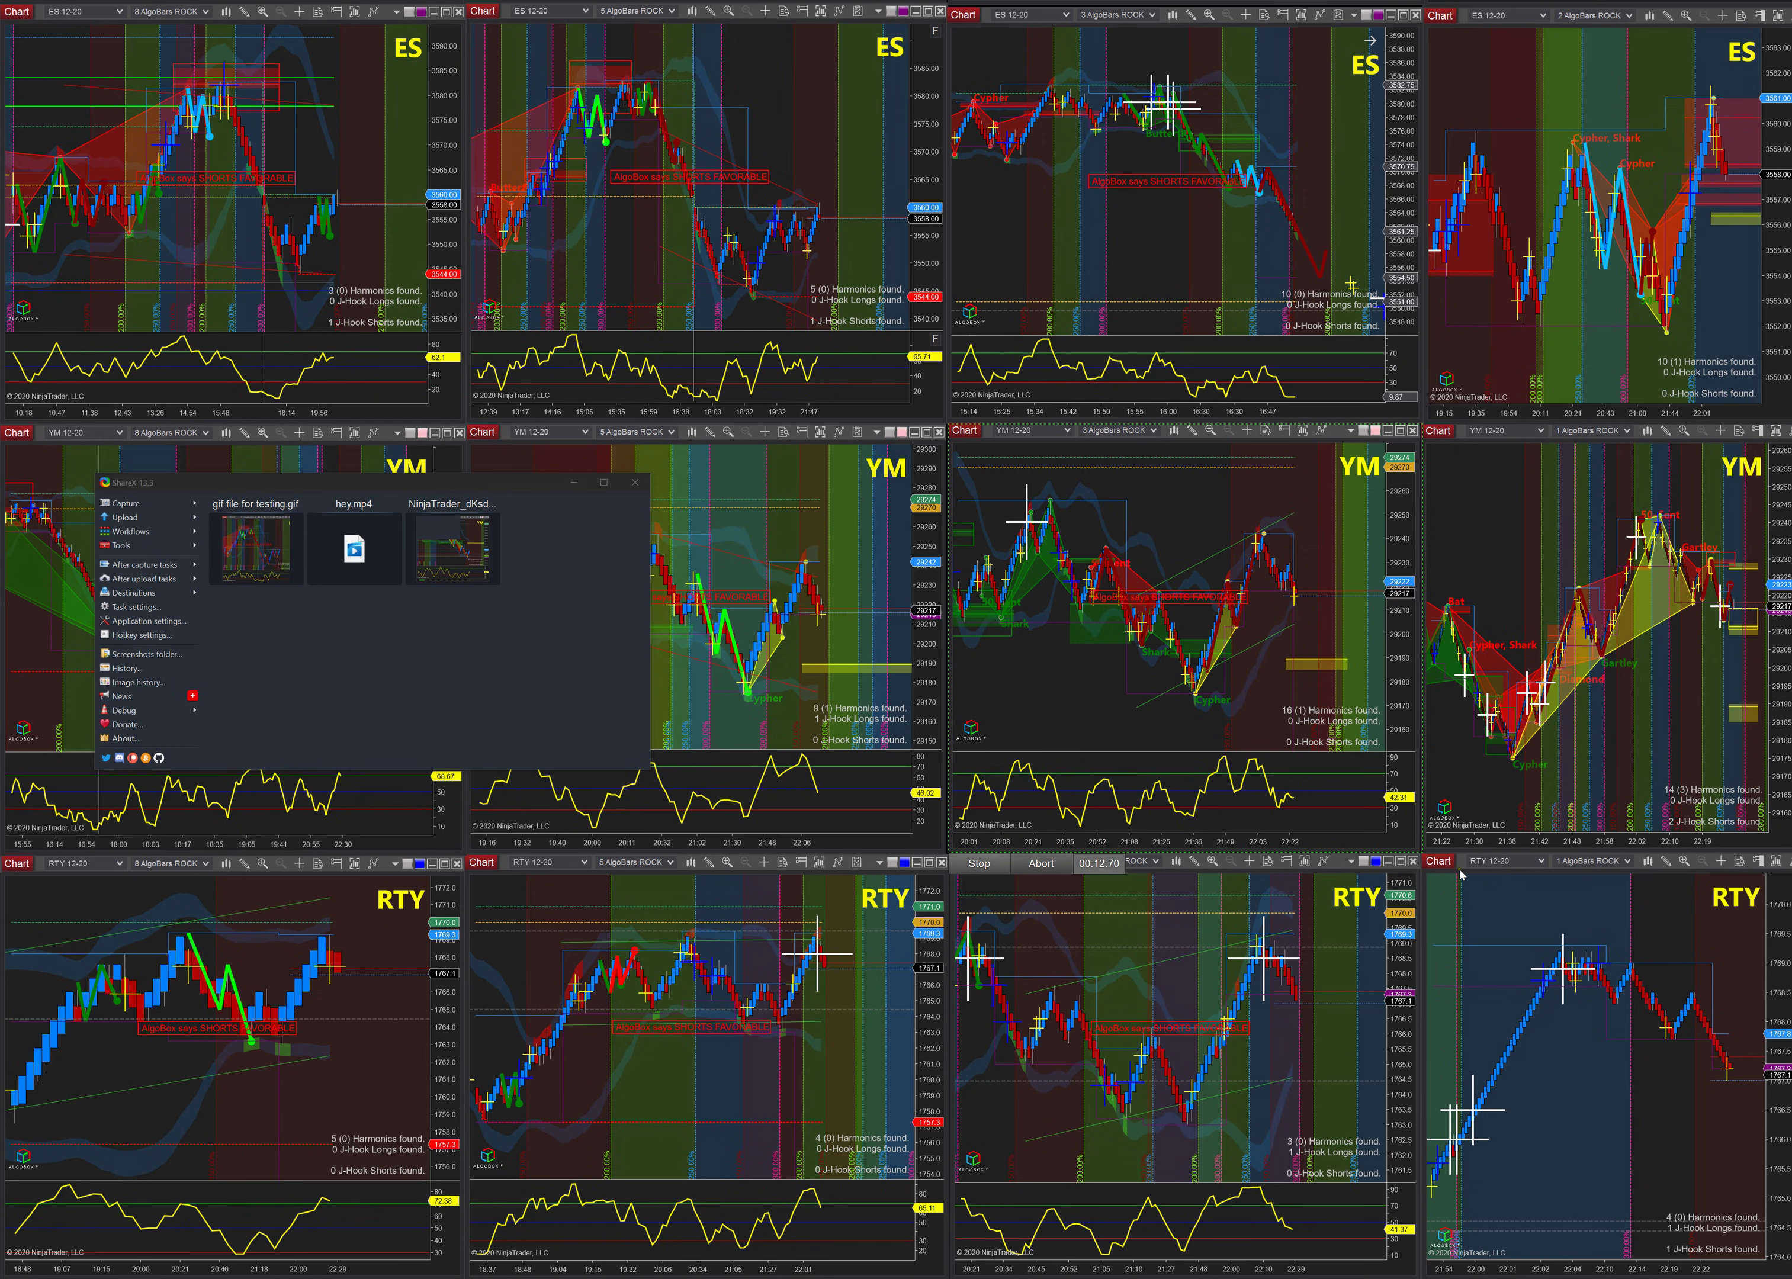
key(shift+Print)
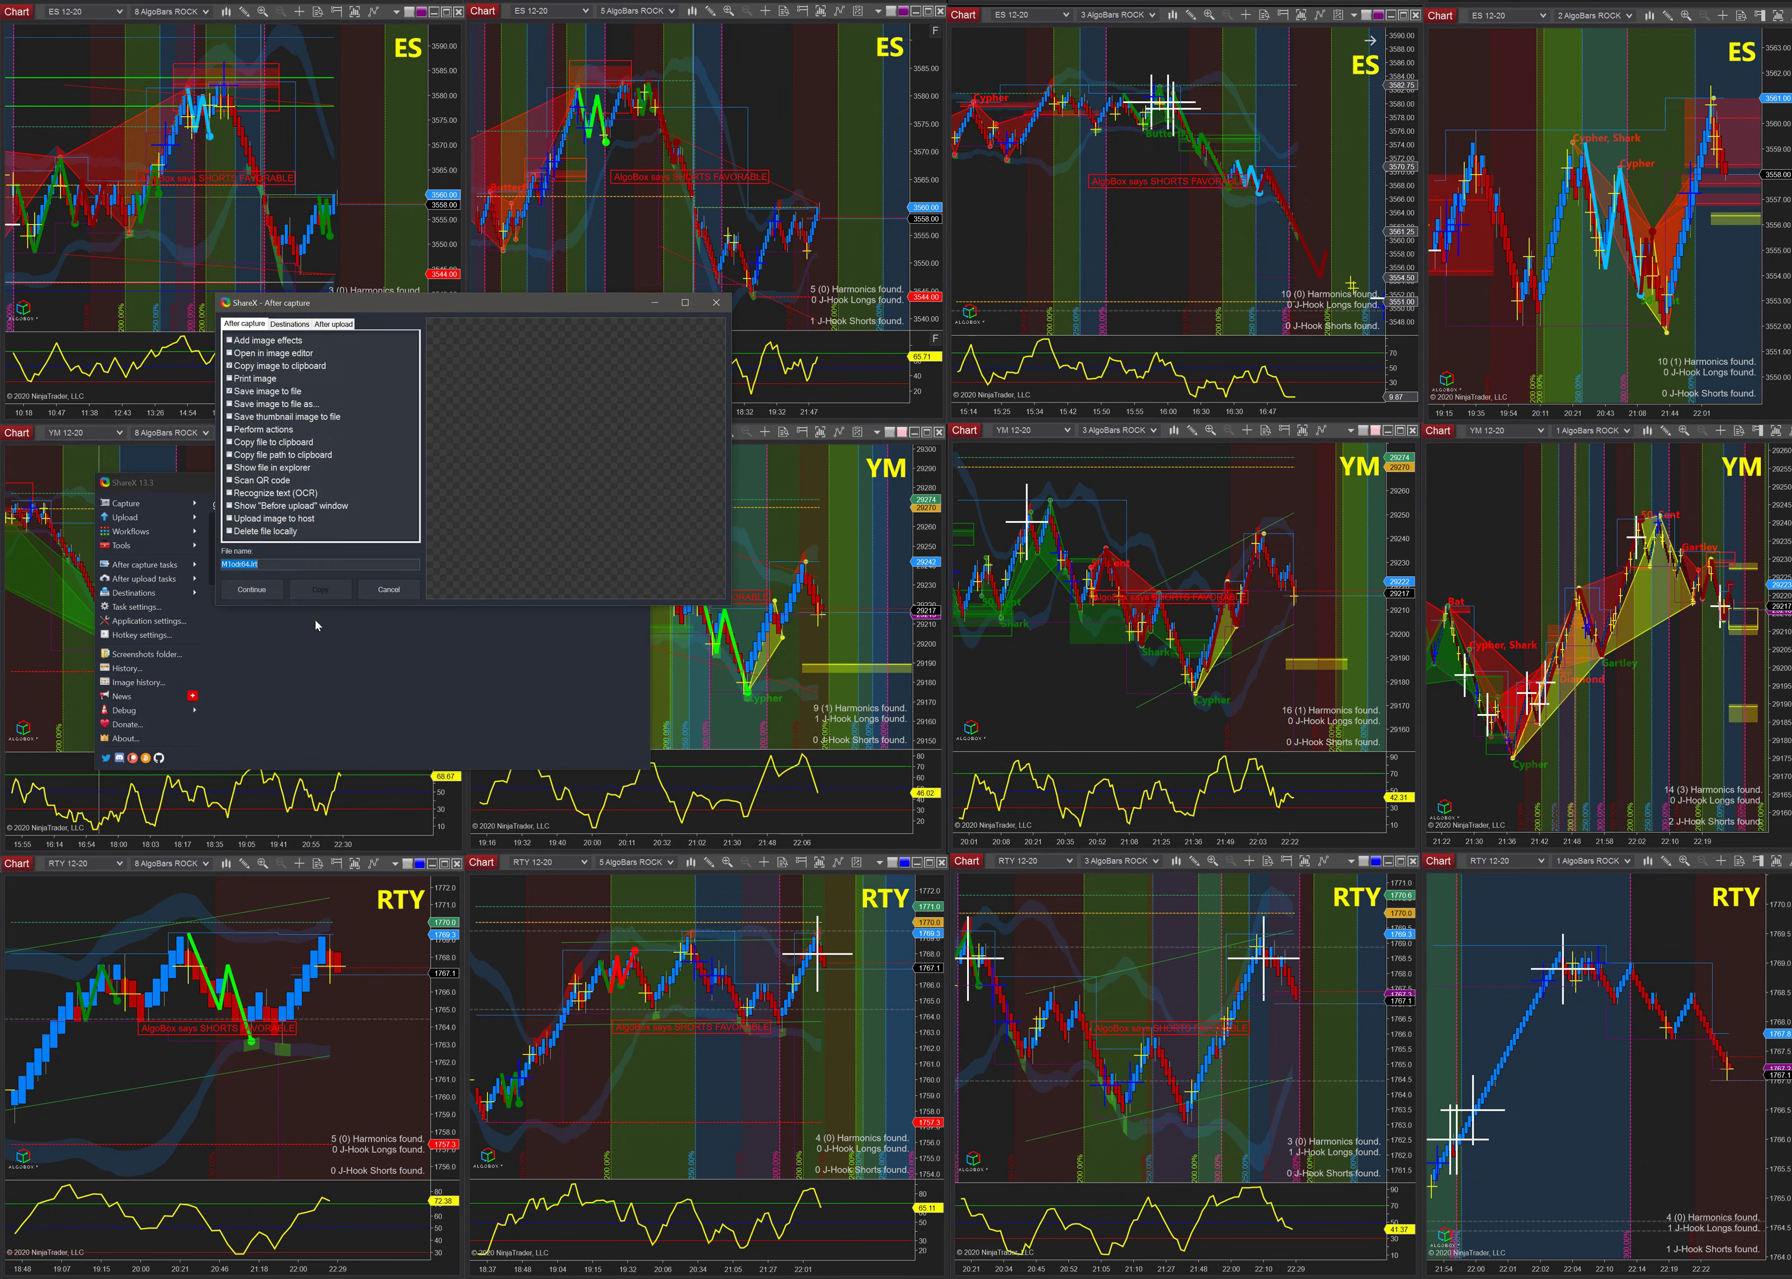
- Save the finished recording under the file name "testing on sharex"
text(testing on sharex)
key(Return)
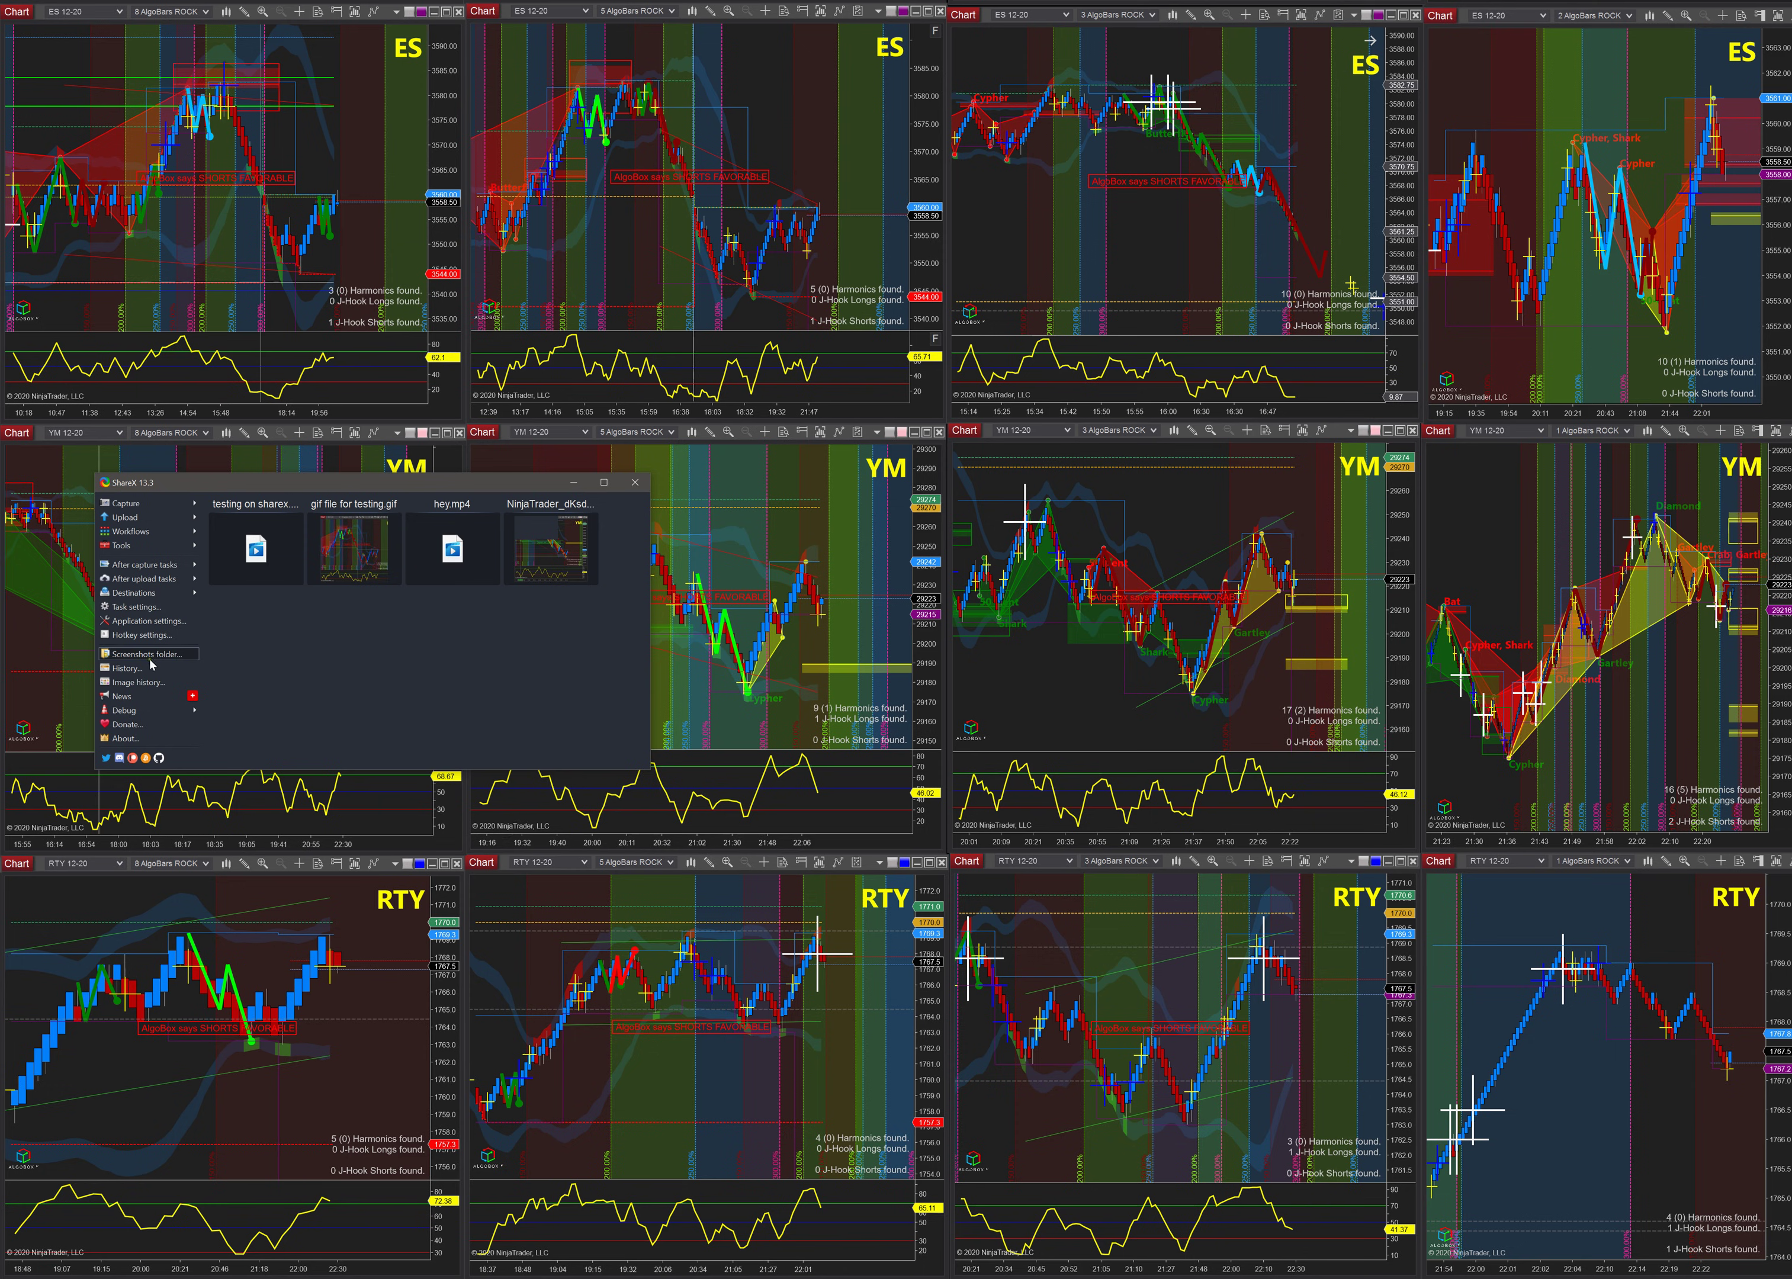
- Upload testing on sharex.mp4 from the ShareX screenshots folder to the algobox-search-guide channel in Discord
click(129, 656)
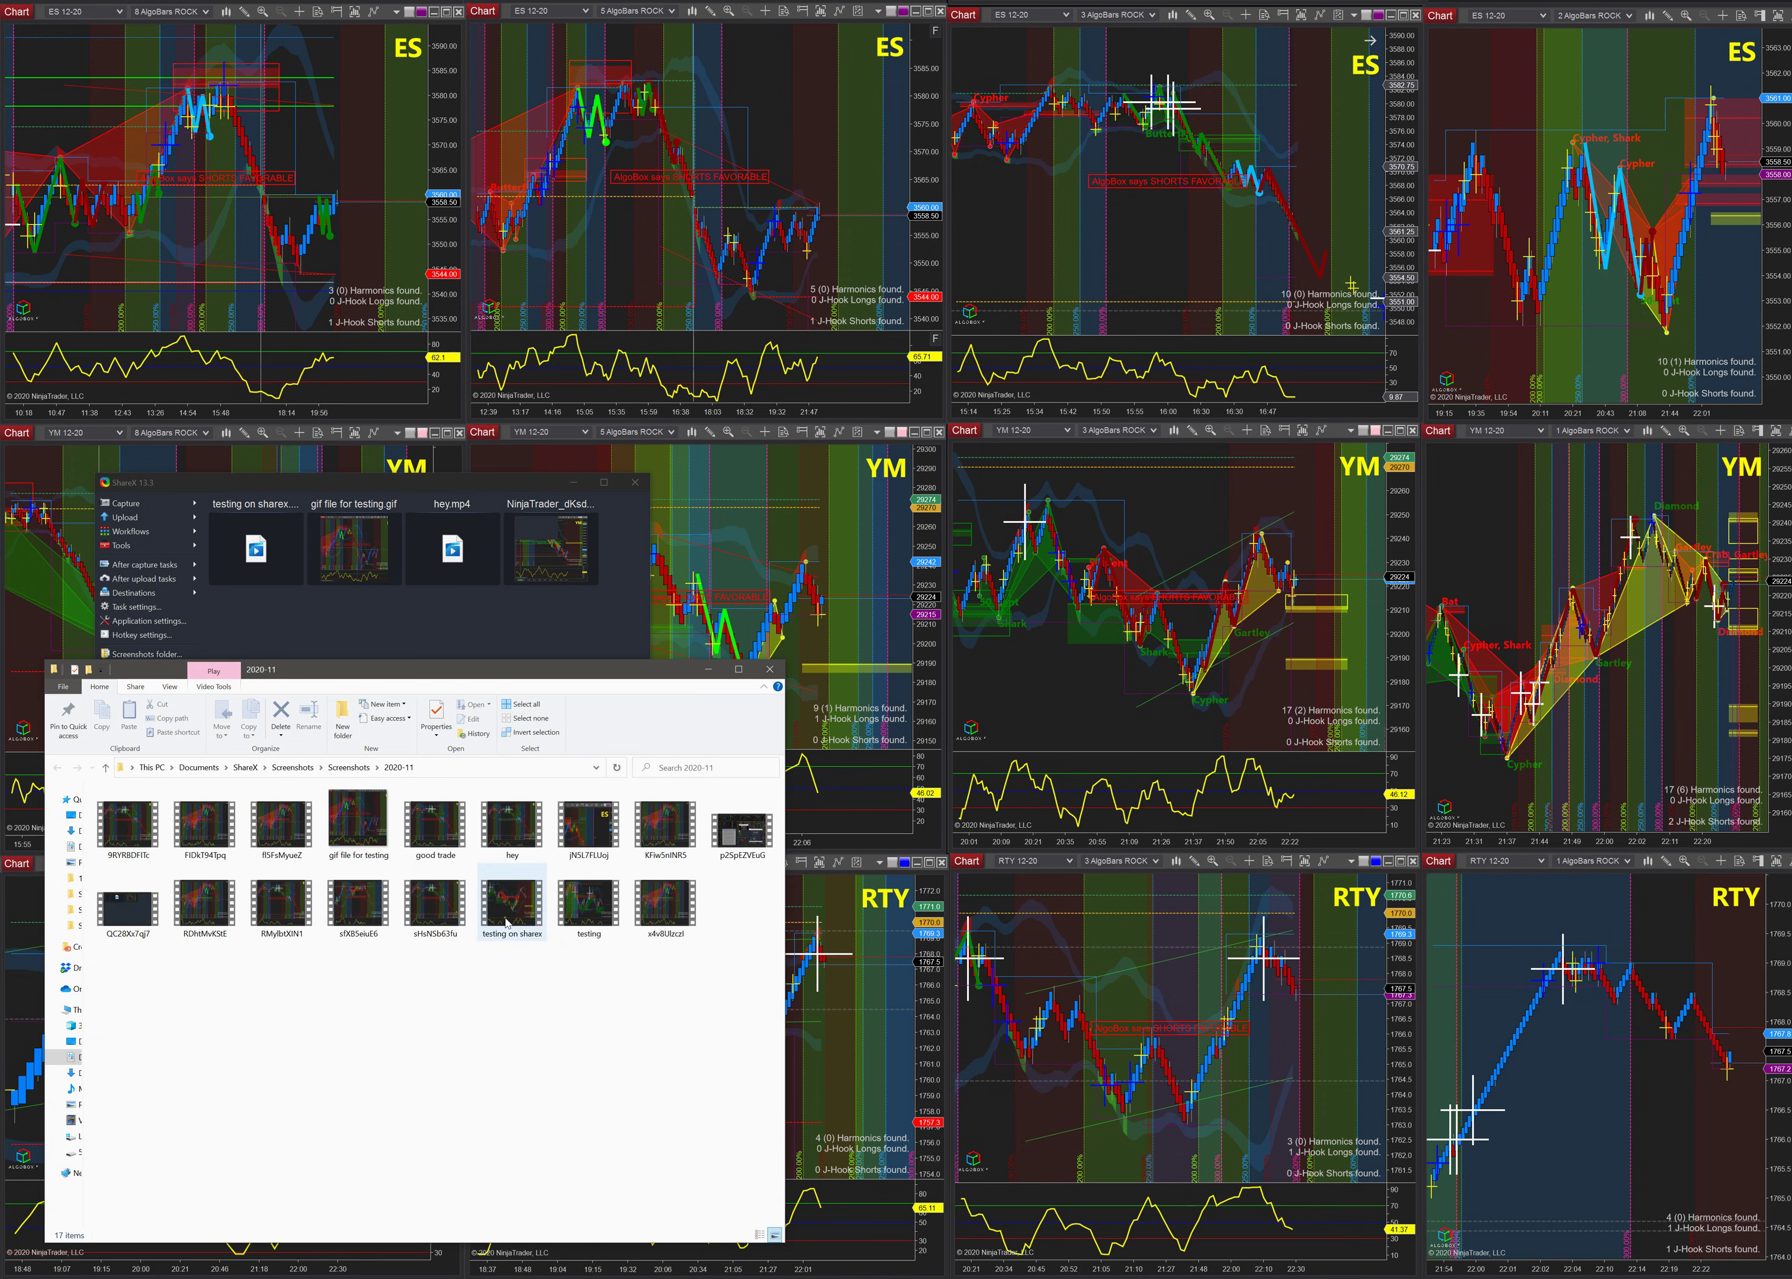
drag(2, 119, 1450, 432)
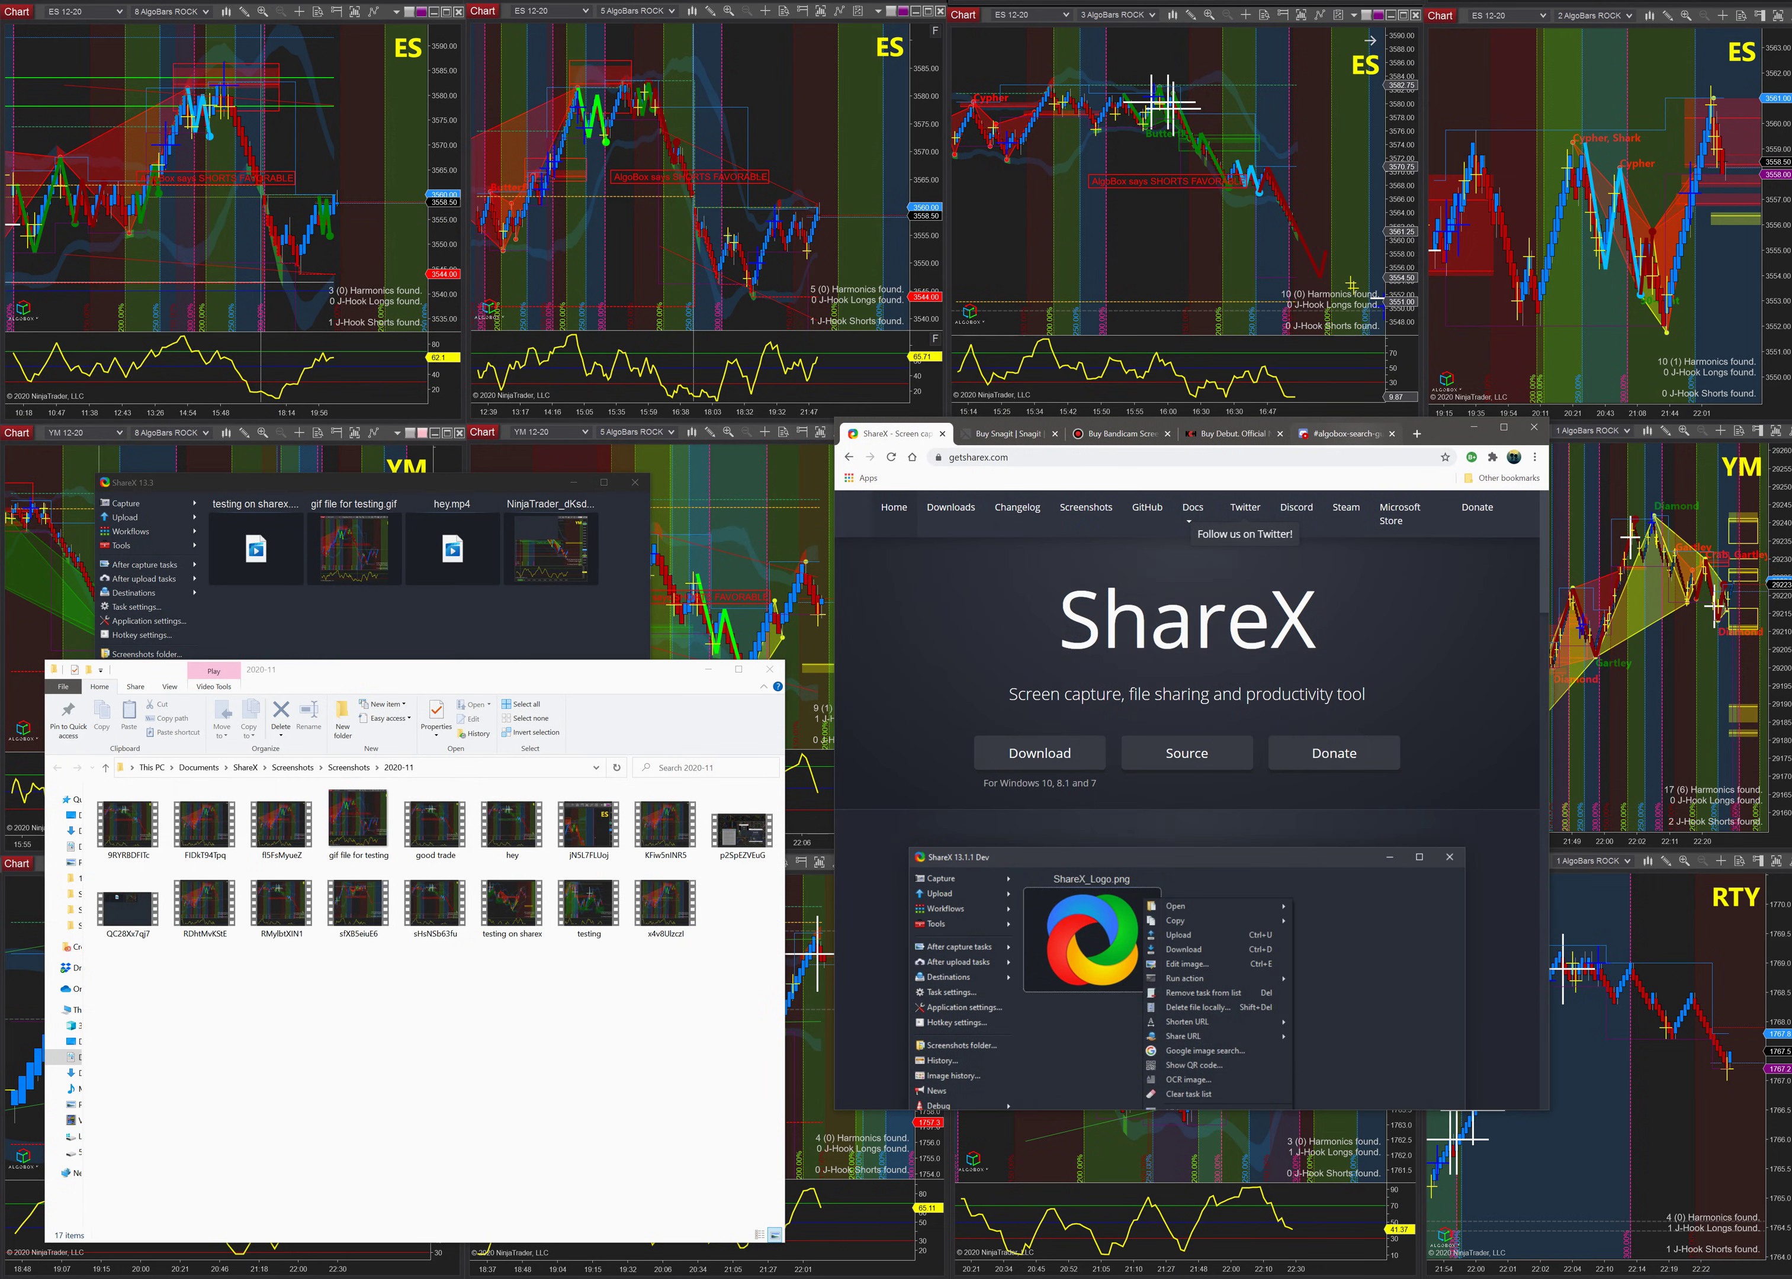
click(1348, 434)
drag(512, 909, 1161, 917)
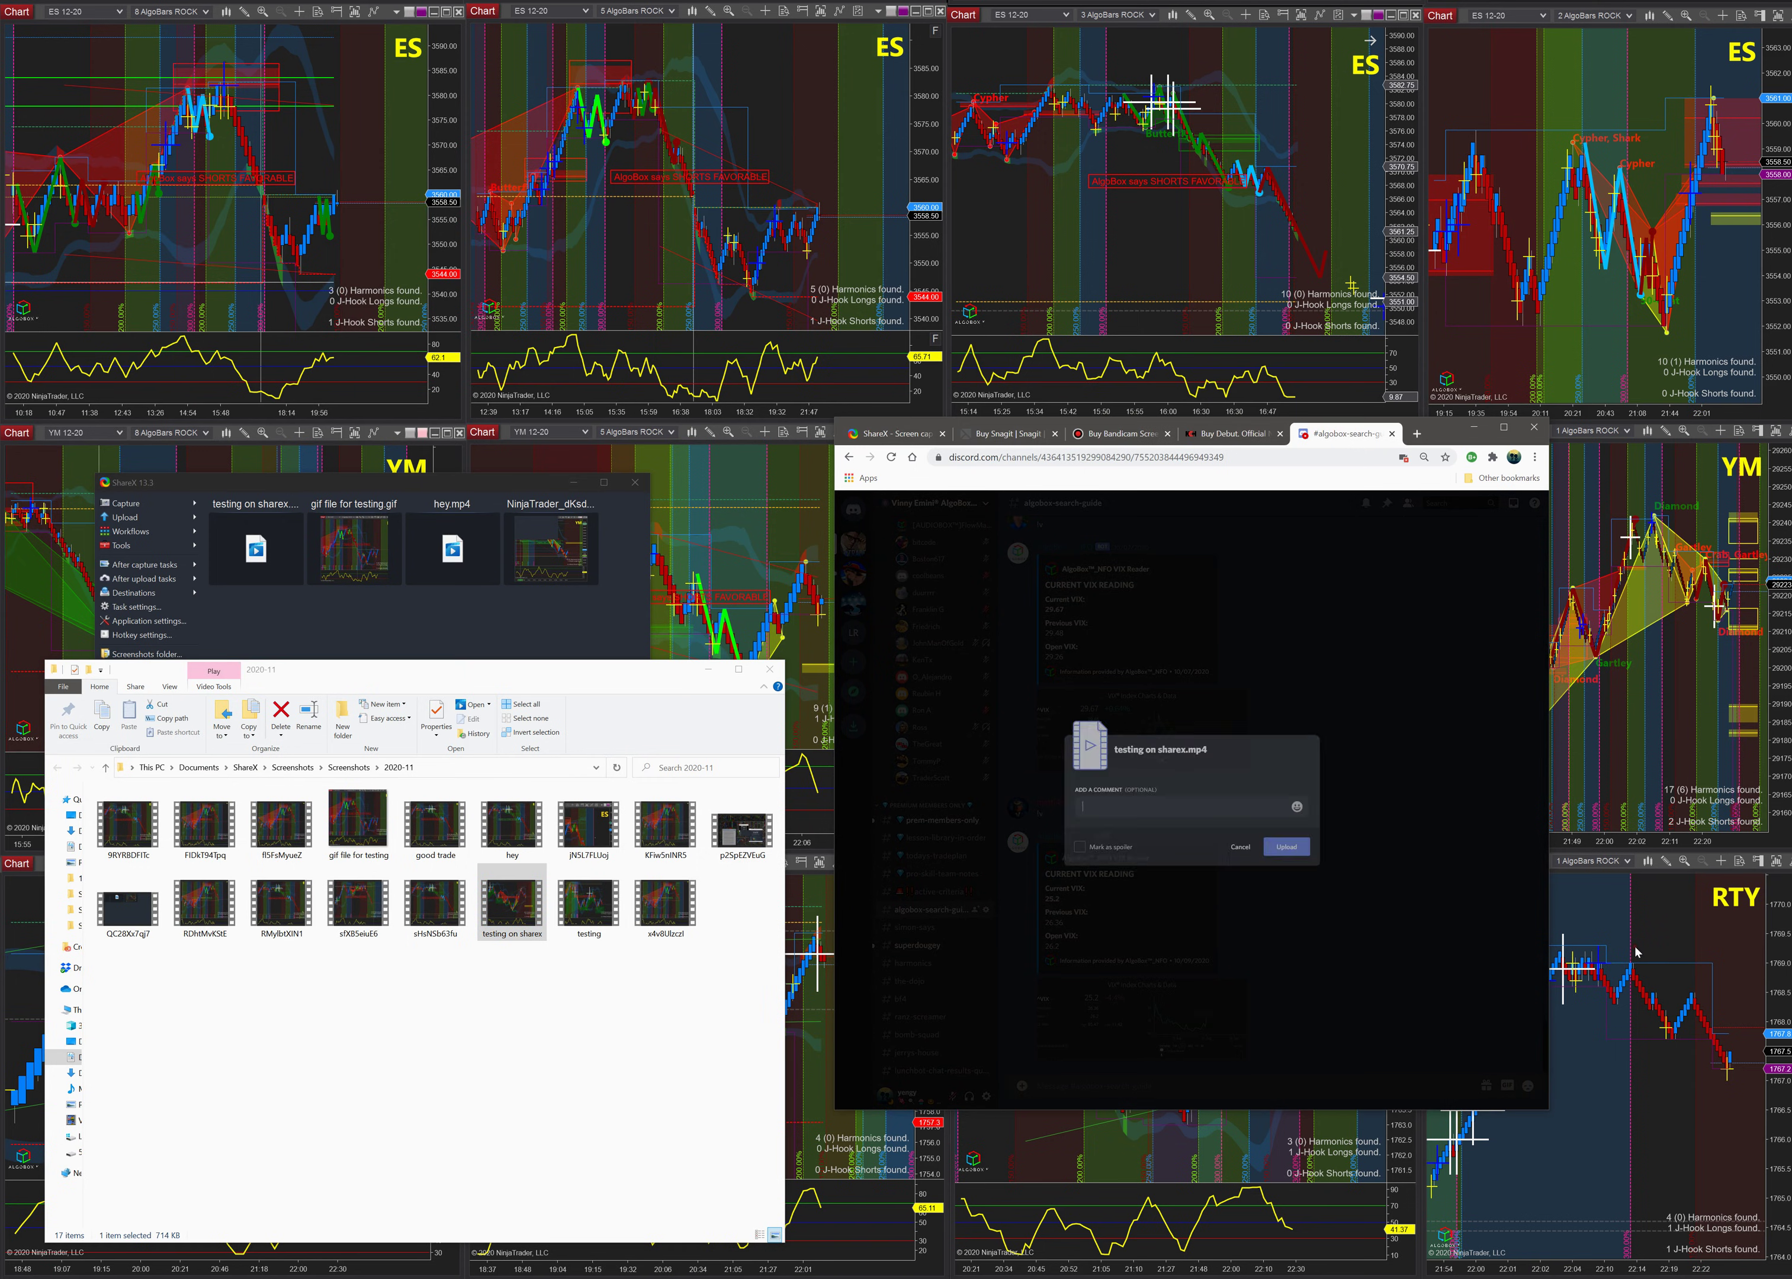
key(Return)
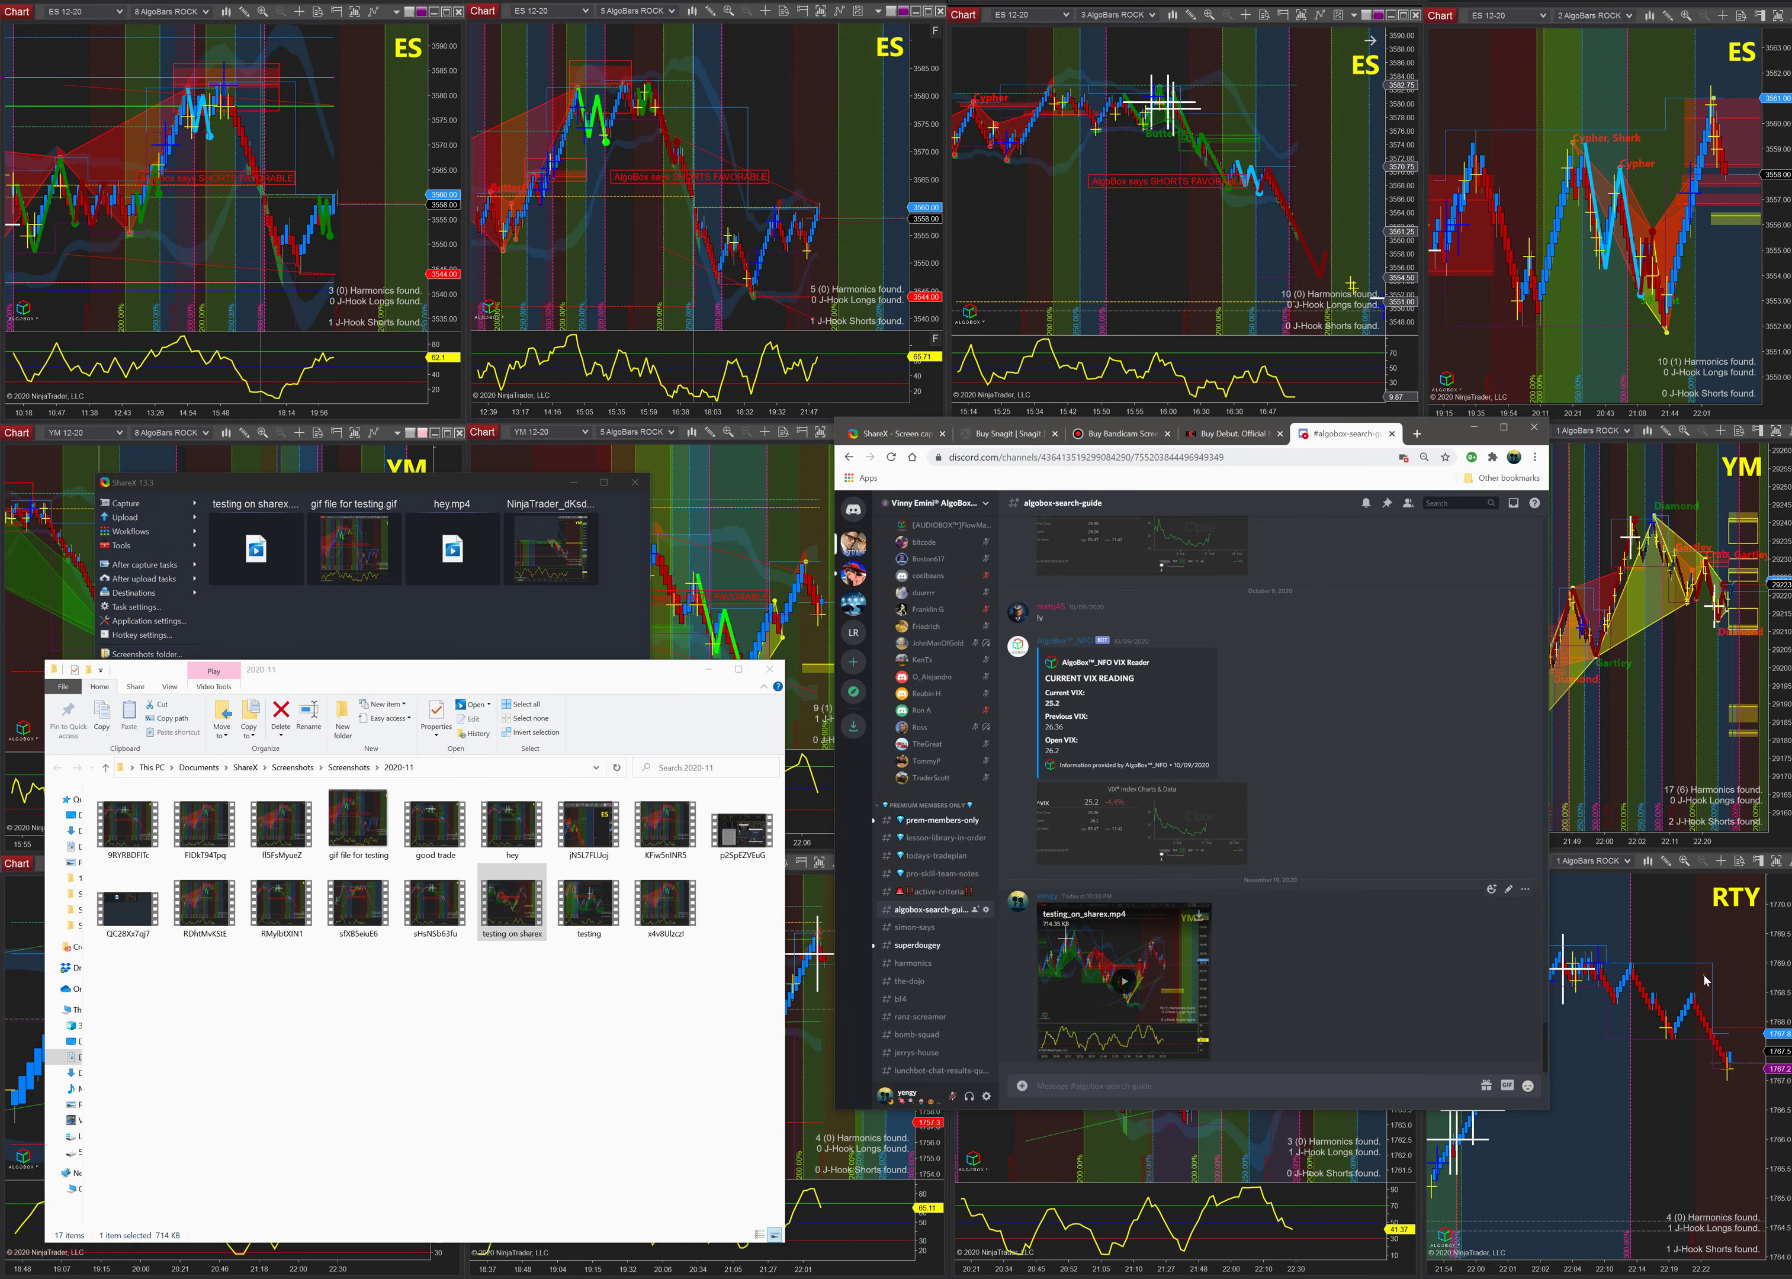
- Play back the testing on sharex clip in the Discord post and from the screenshots folder, then close the player
click(1124, 982)
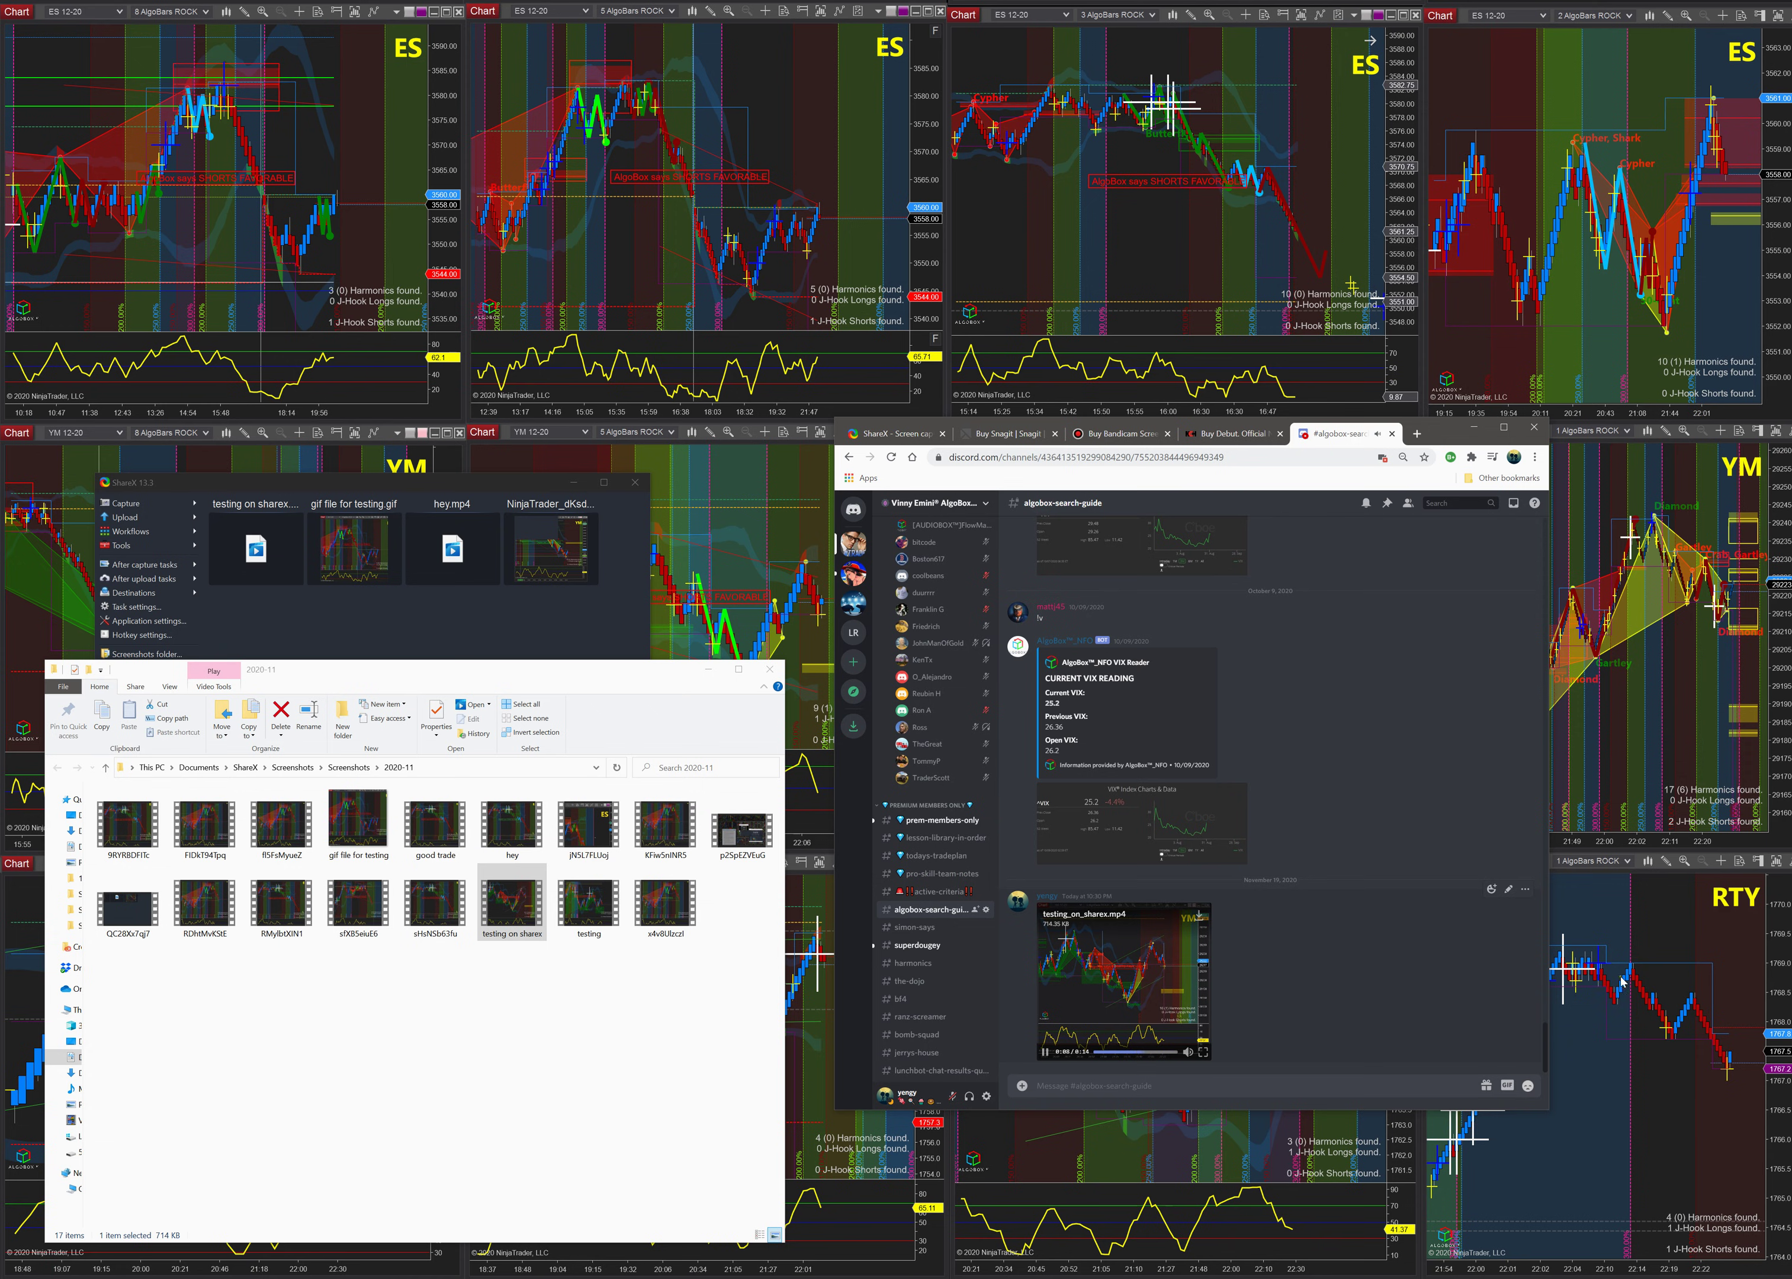
click(1124, 983)
double_click(513, 906)
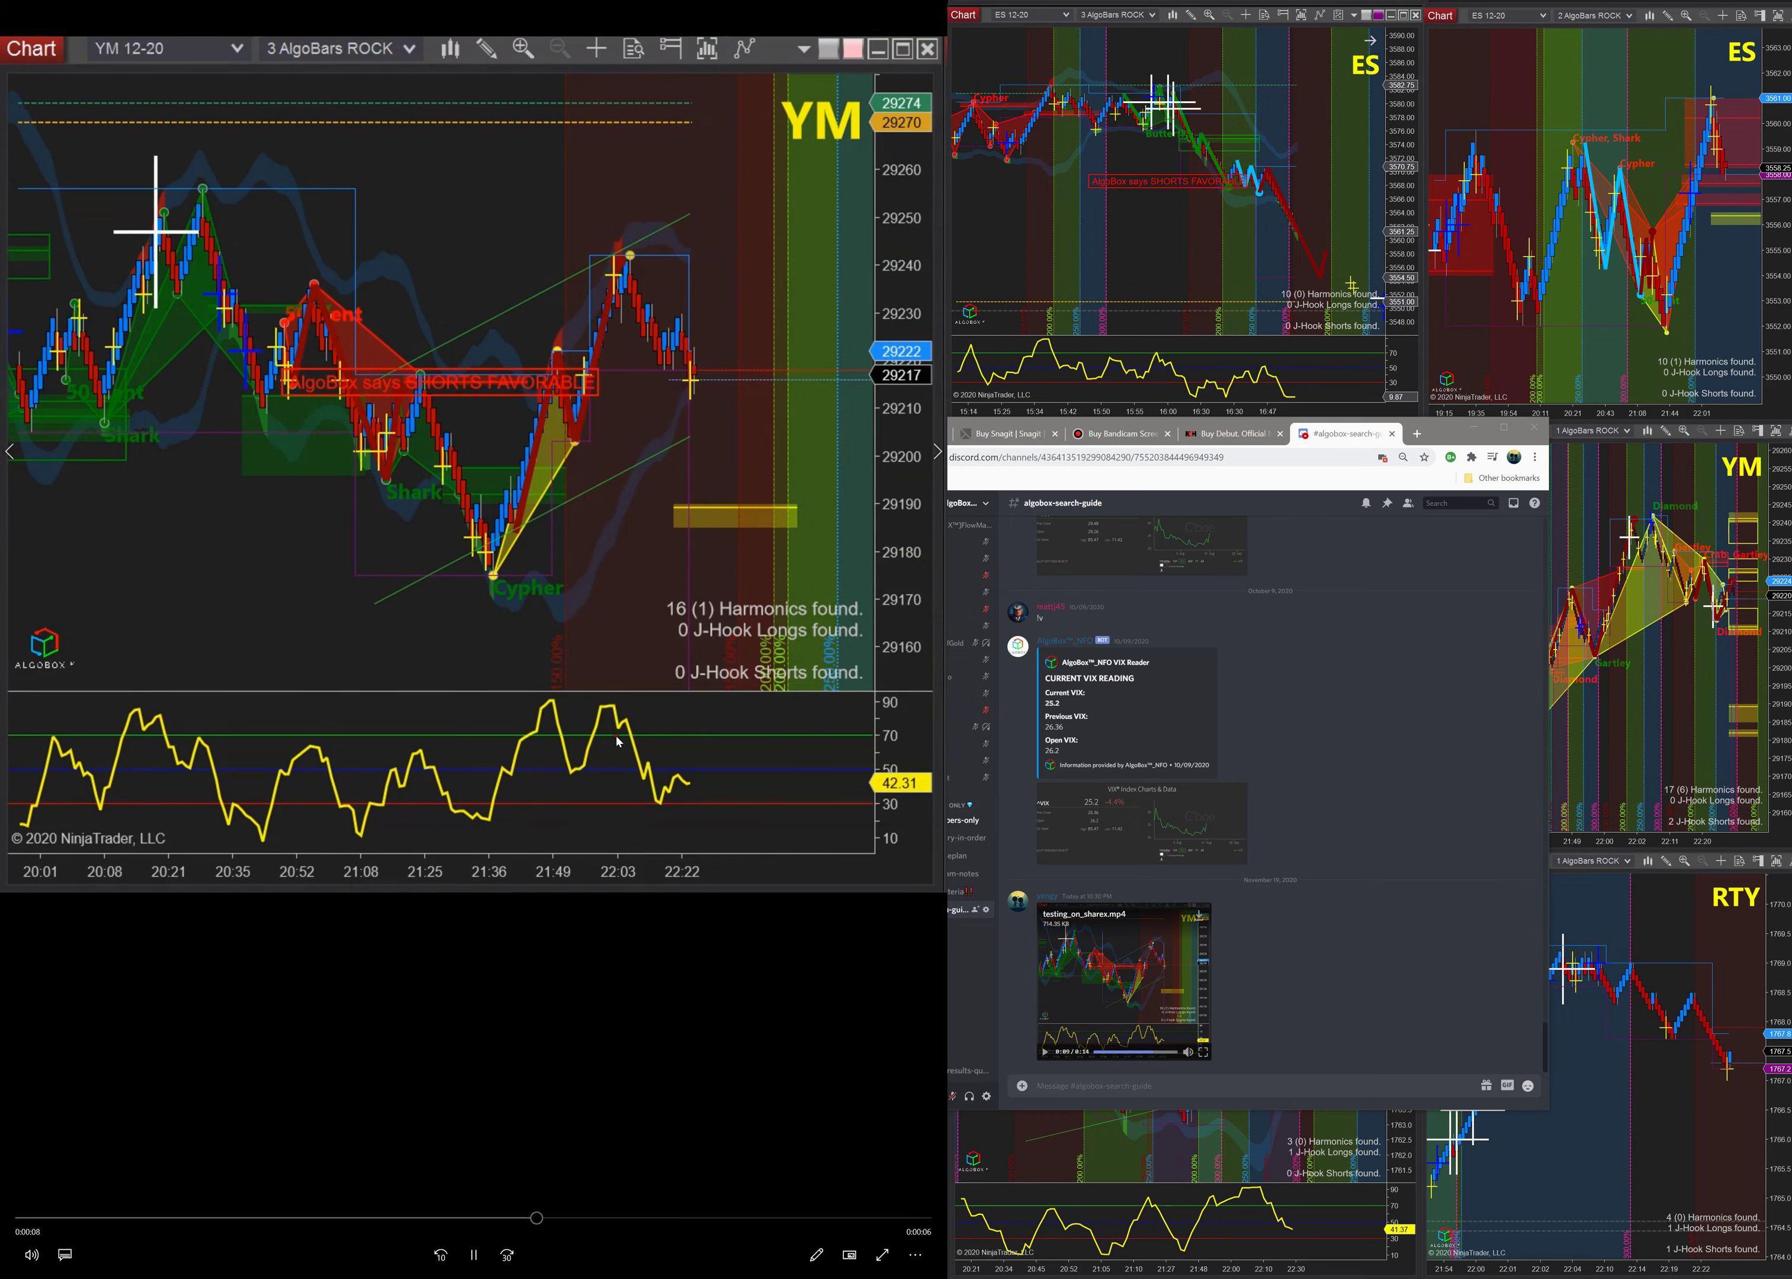
click(929, 12)
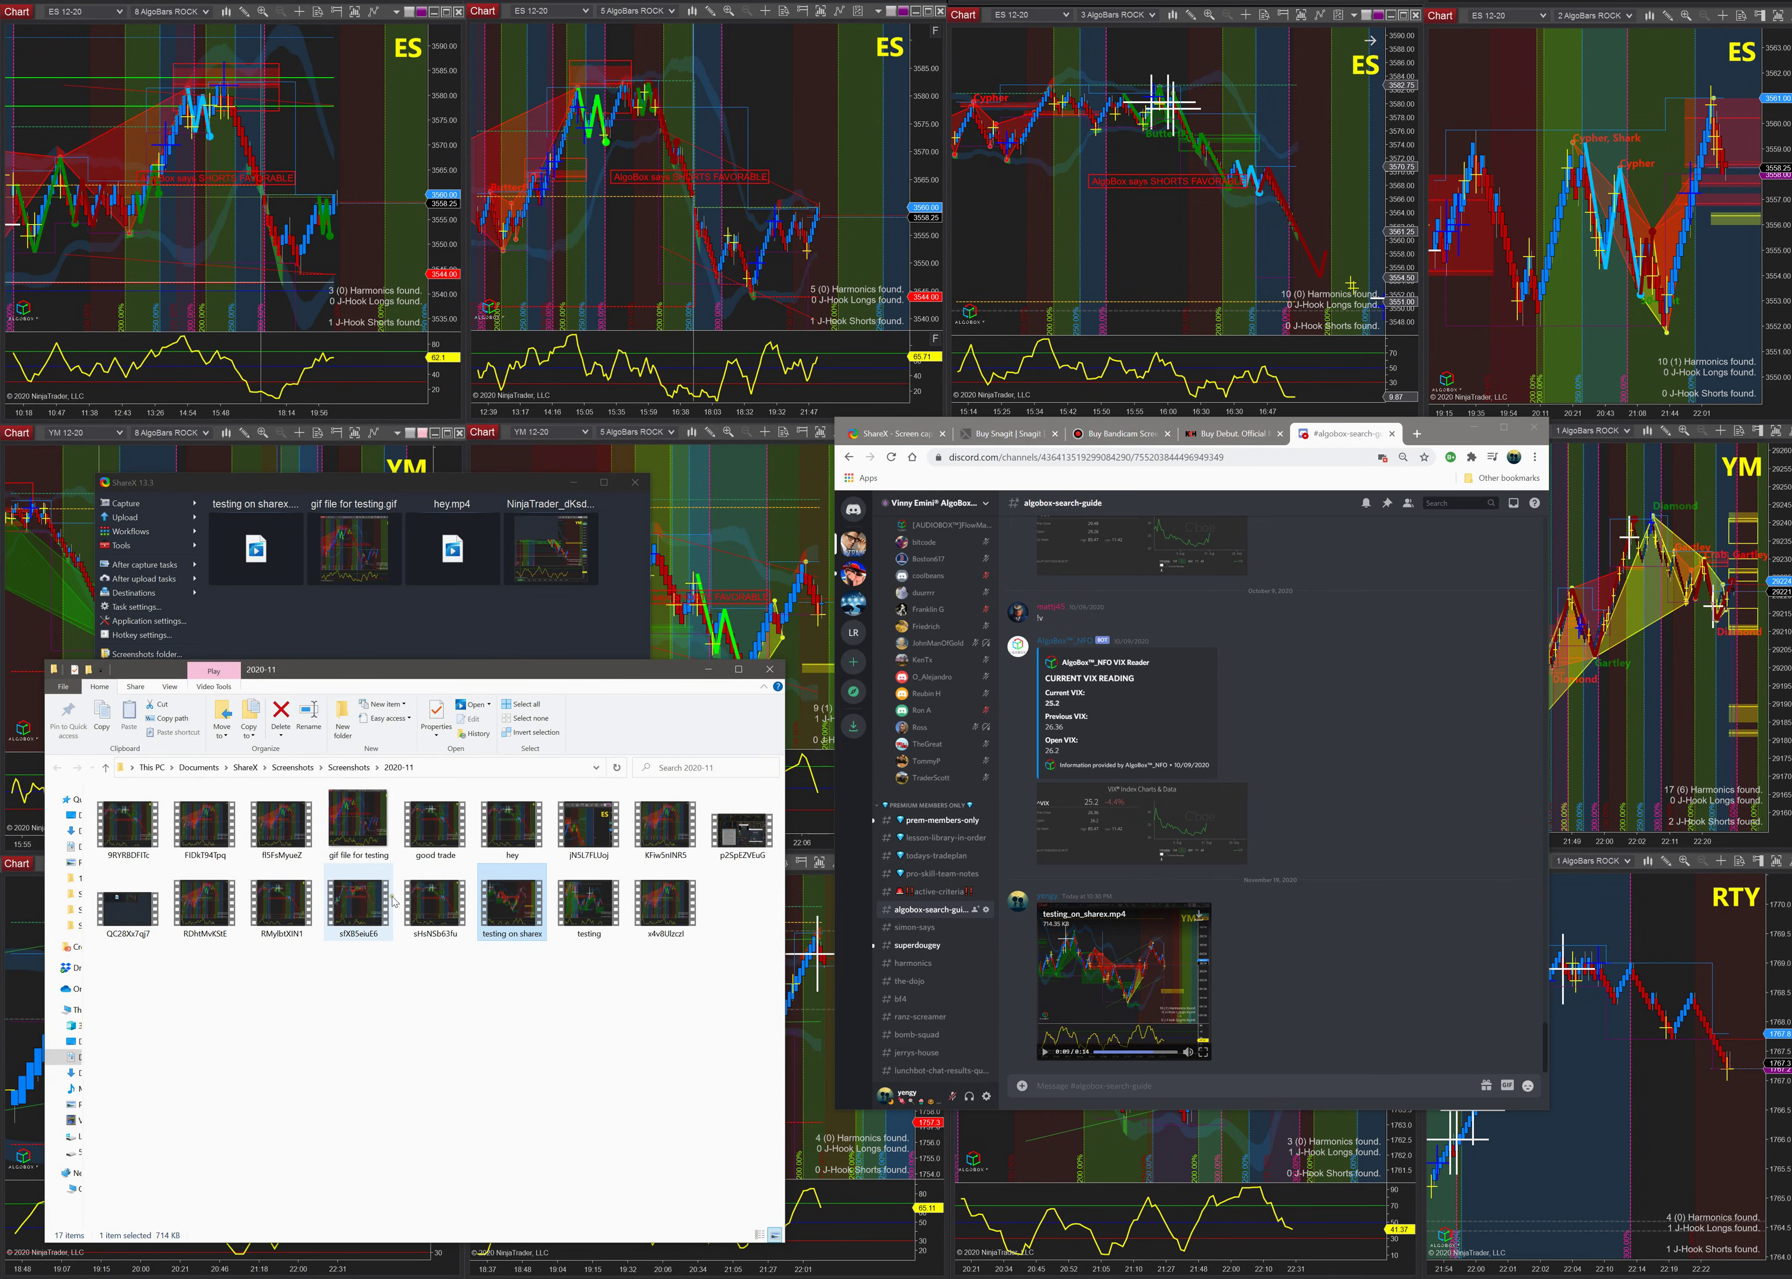
- Return to ShareX and examine the audio source choices in the screen recording options, closing the settings without changes
click(312, 632)
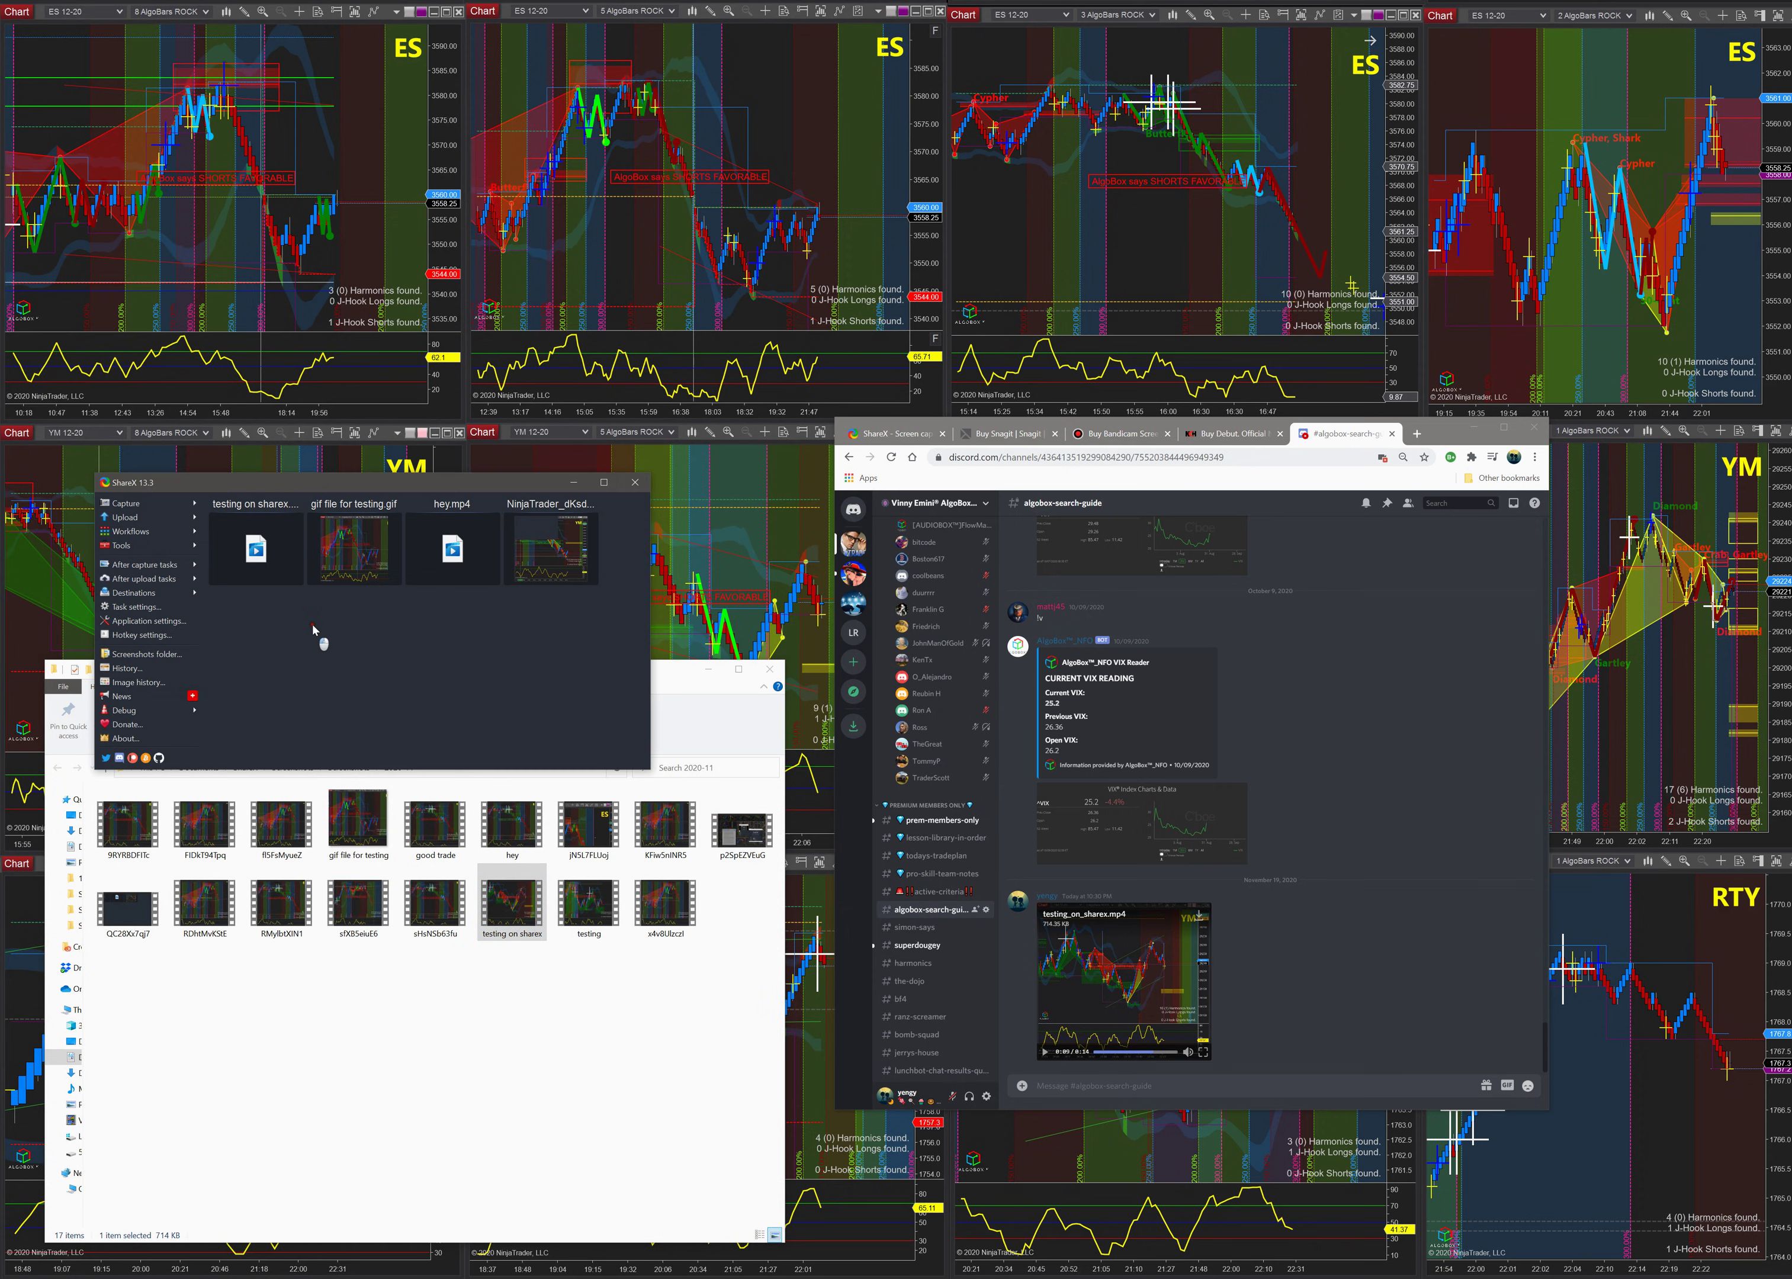
click(138, 607)
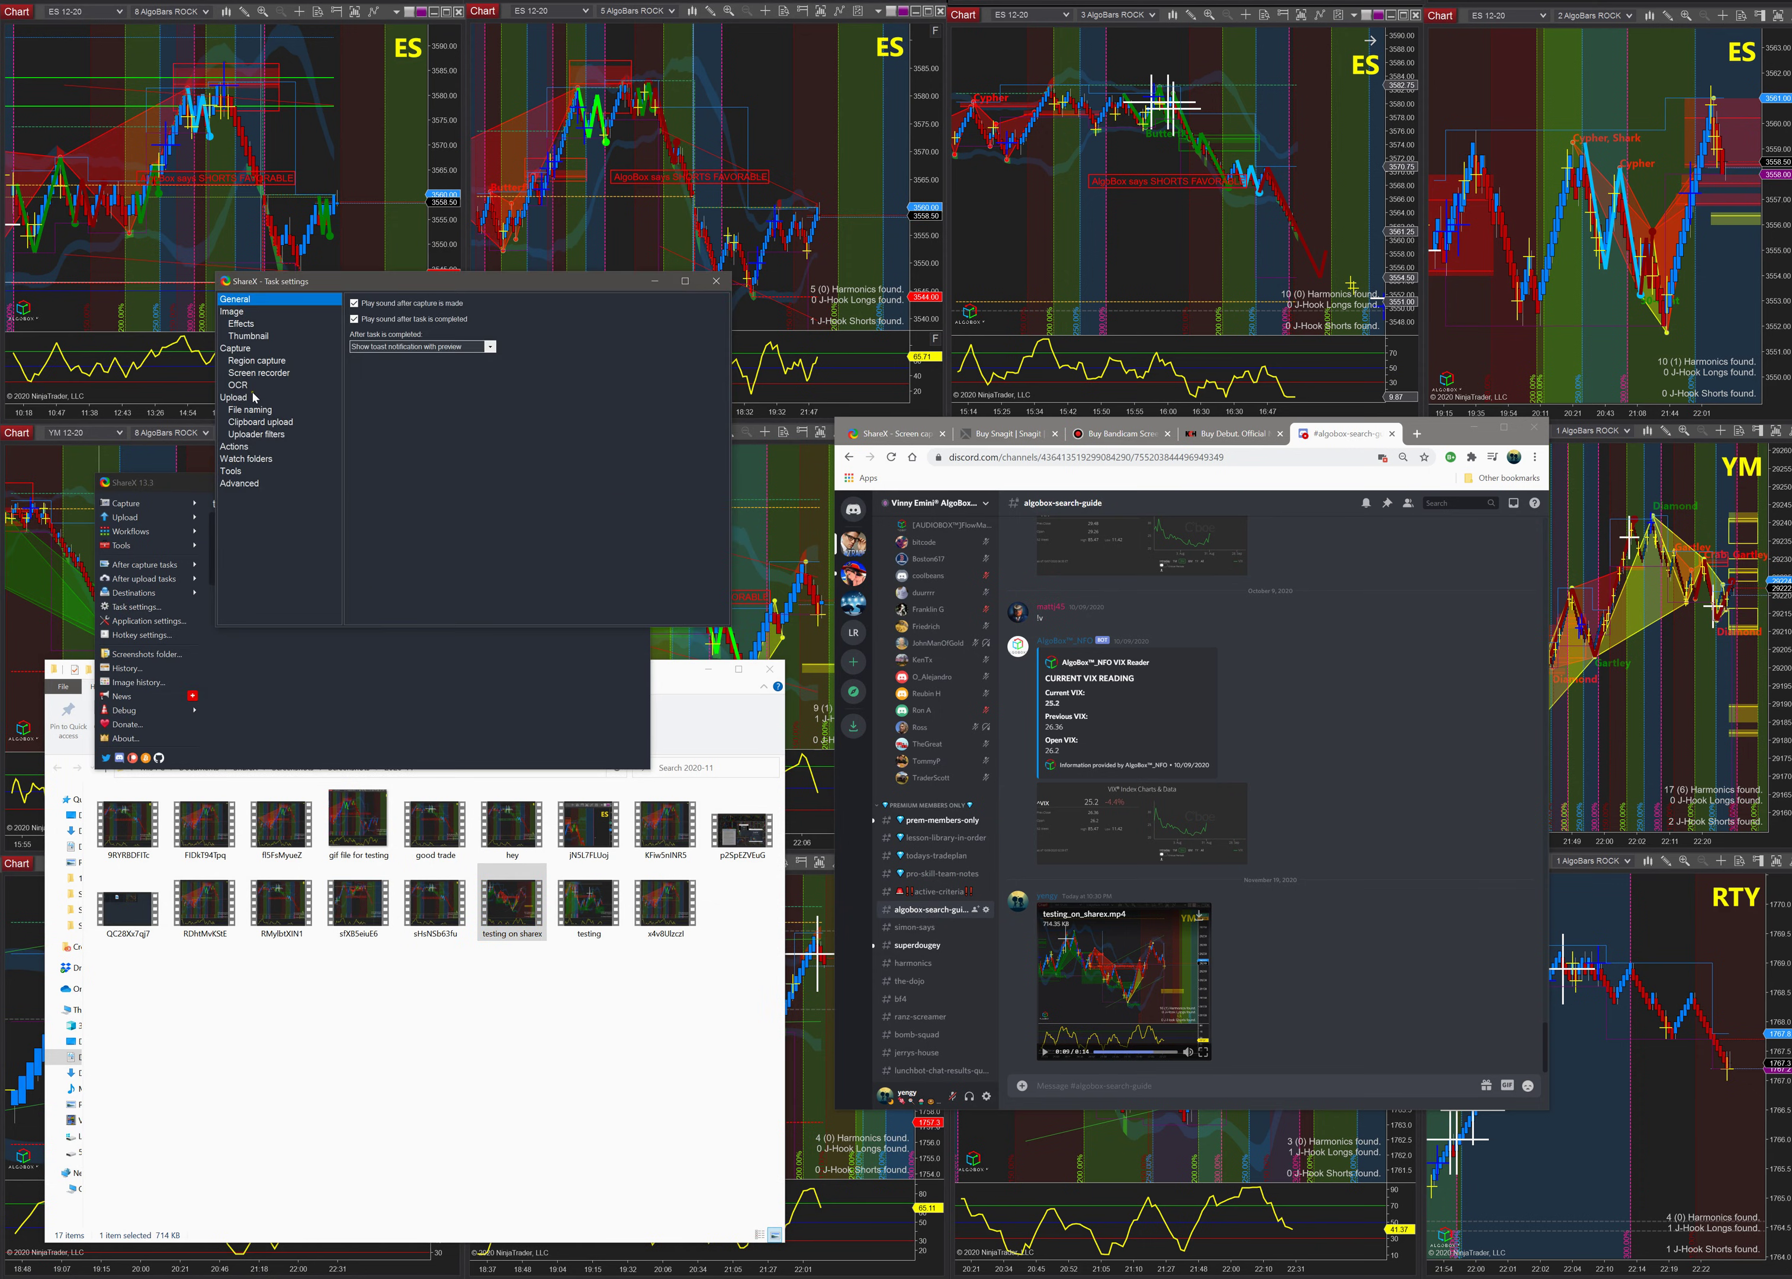
click(252, 364)
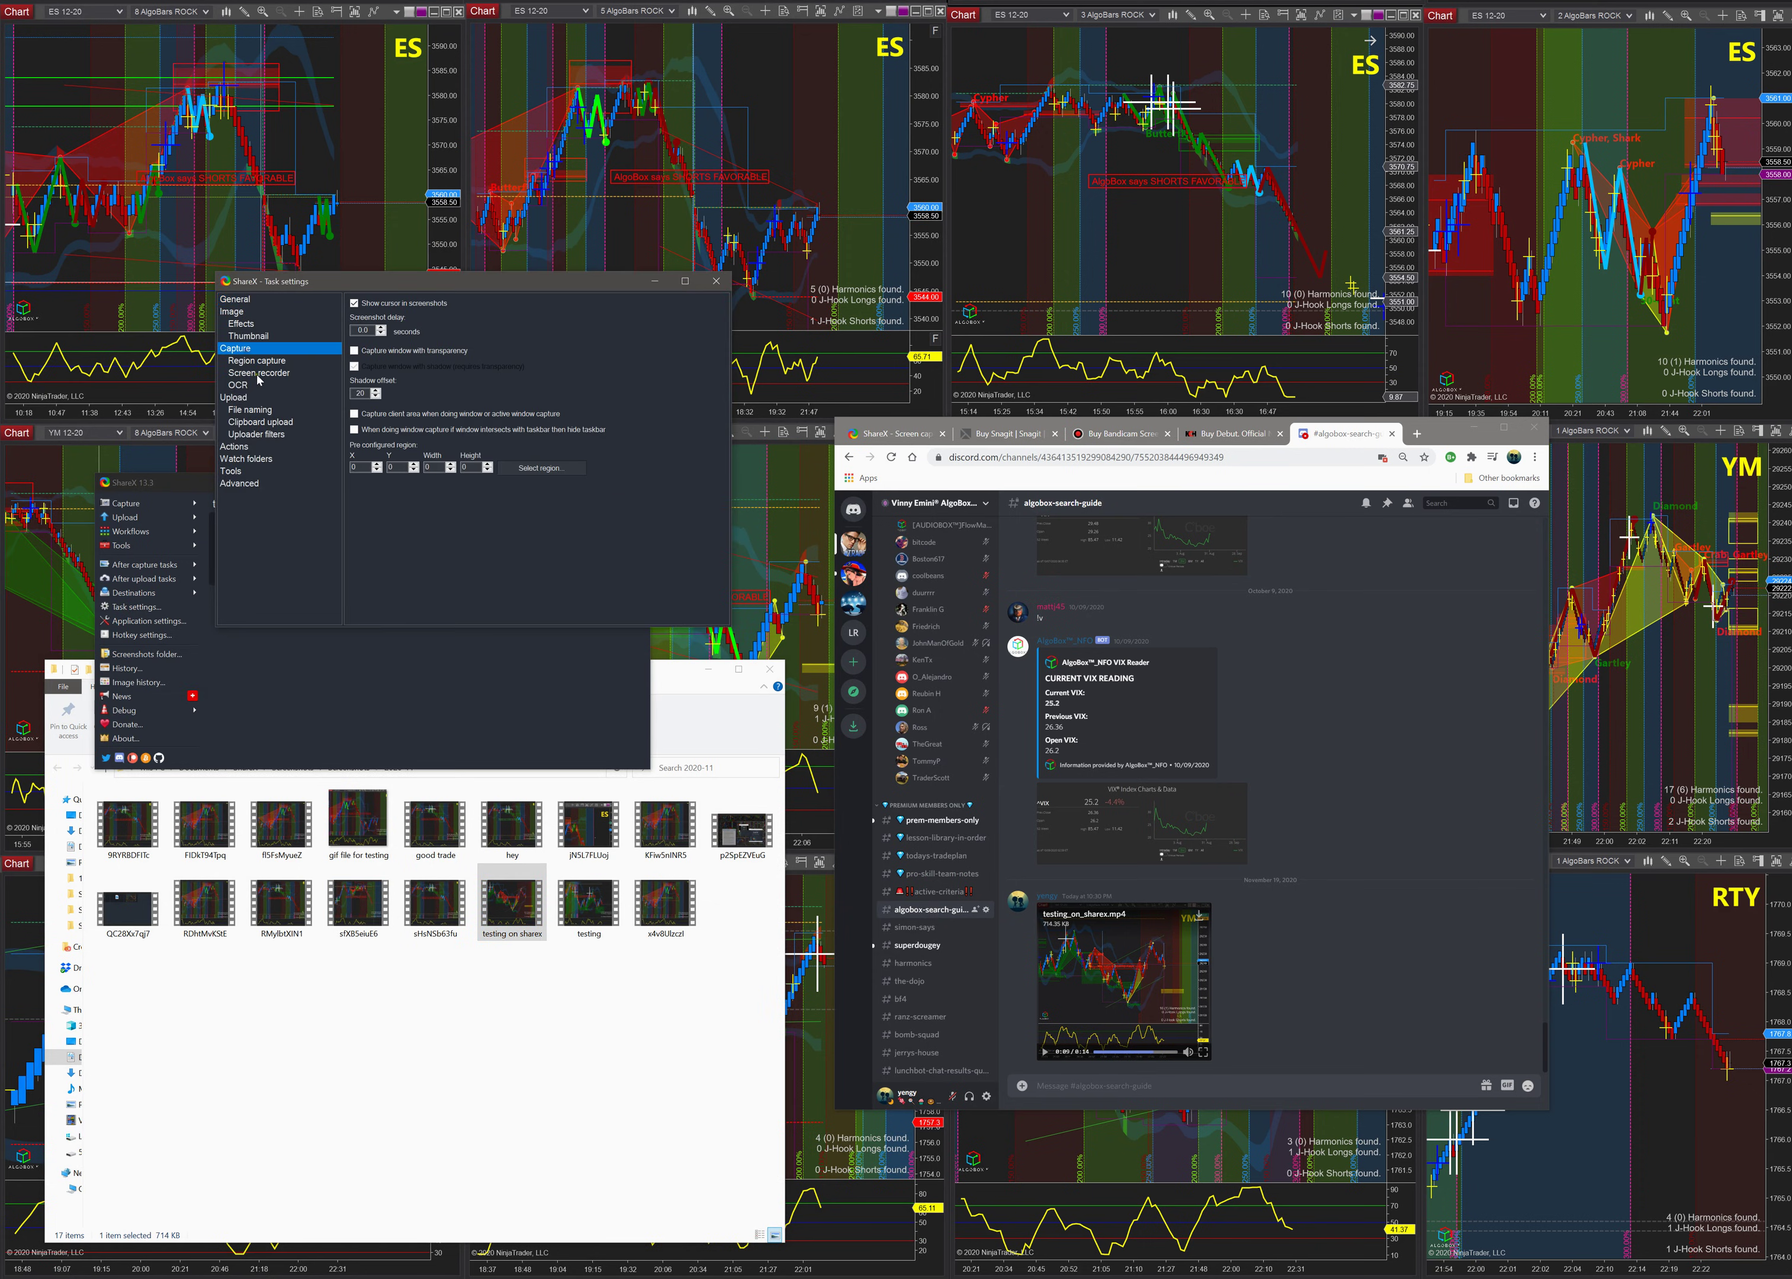
click(258, 373)
click(421, 307)
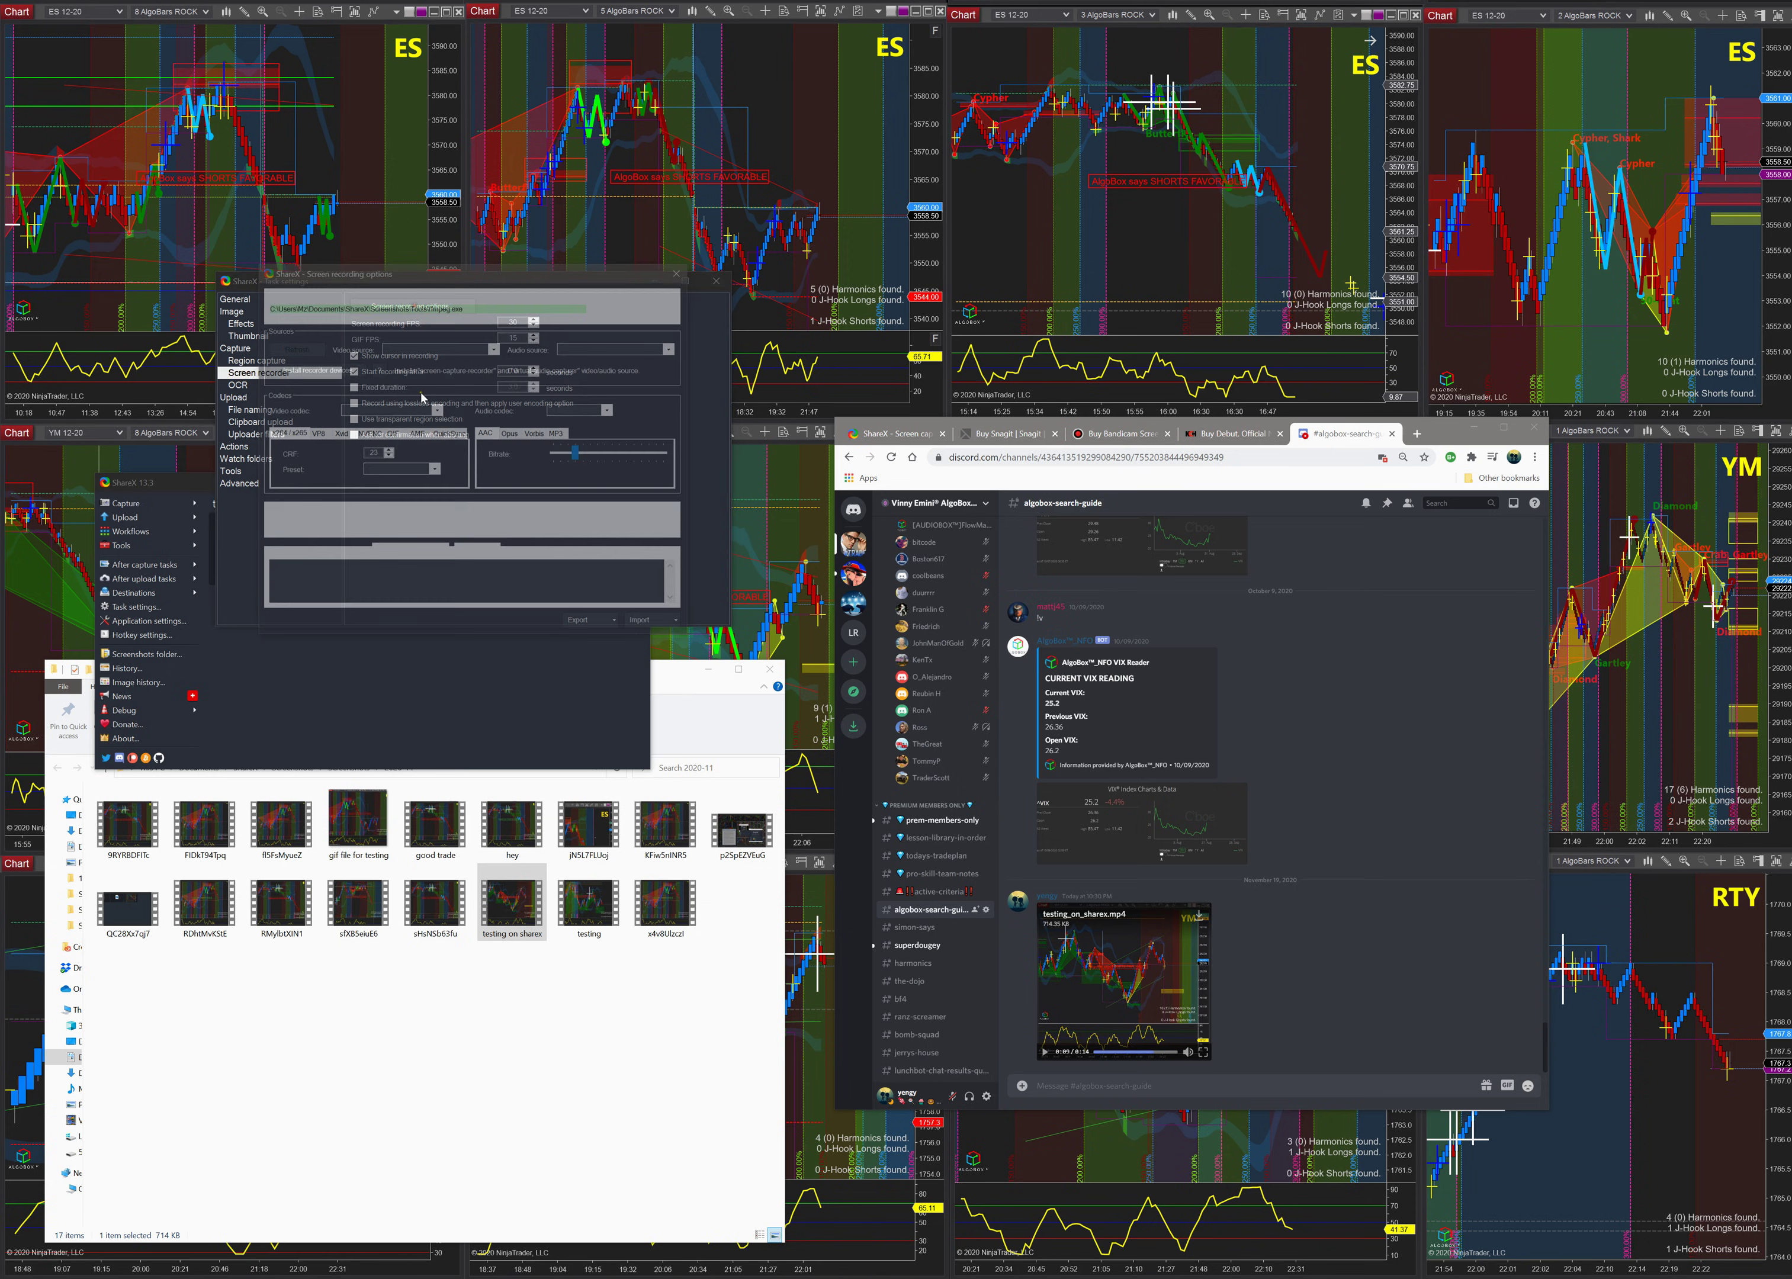
click(674, 347)
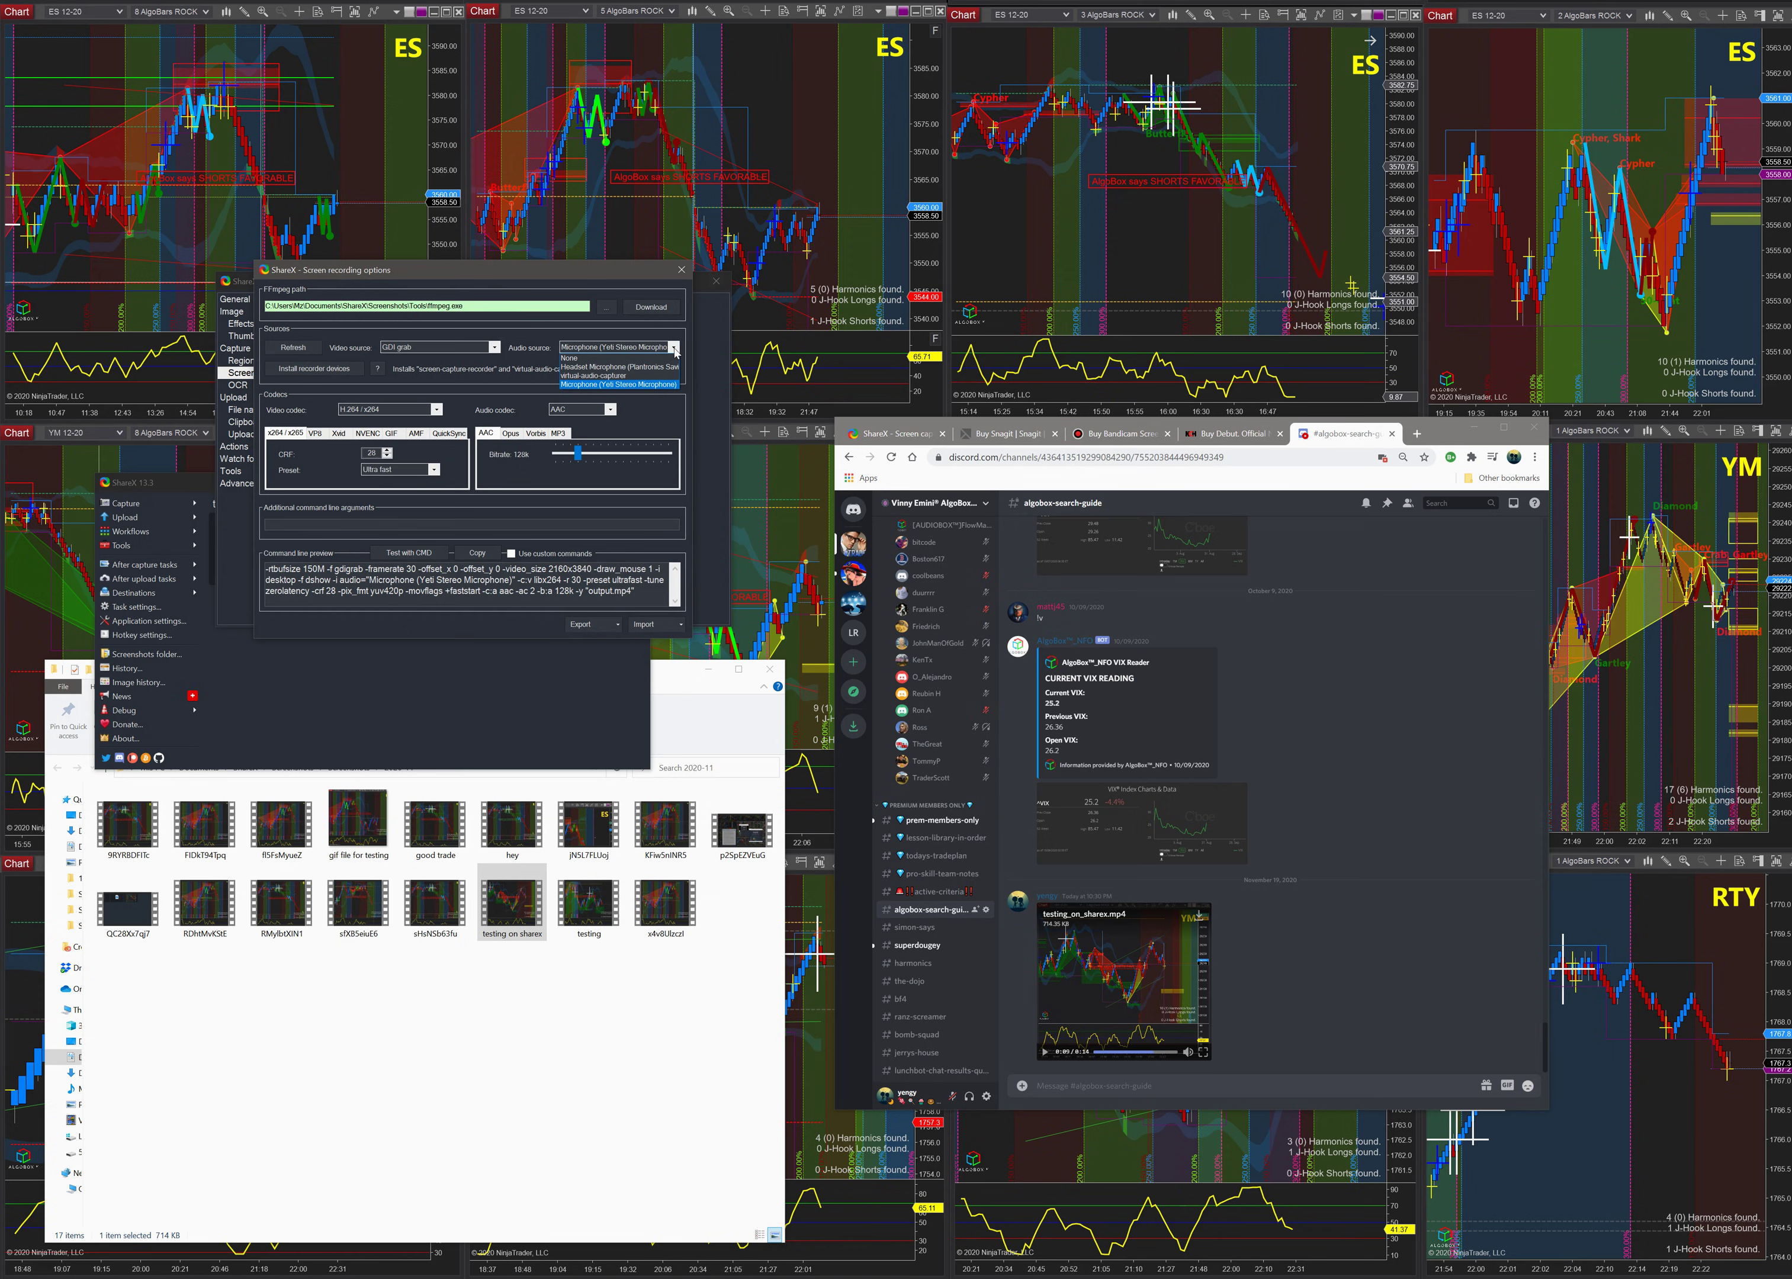
click(675, 349)
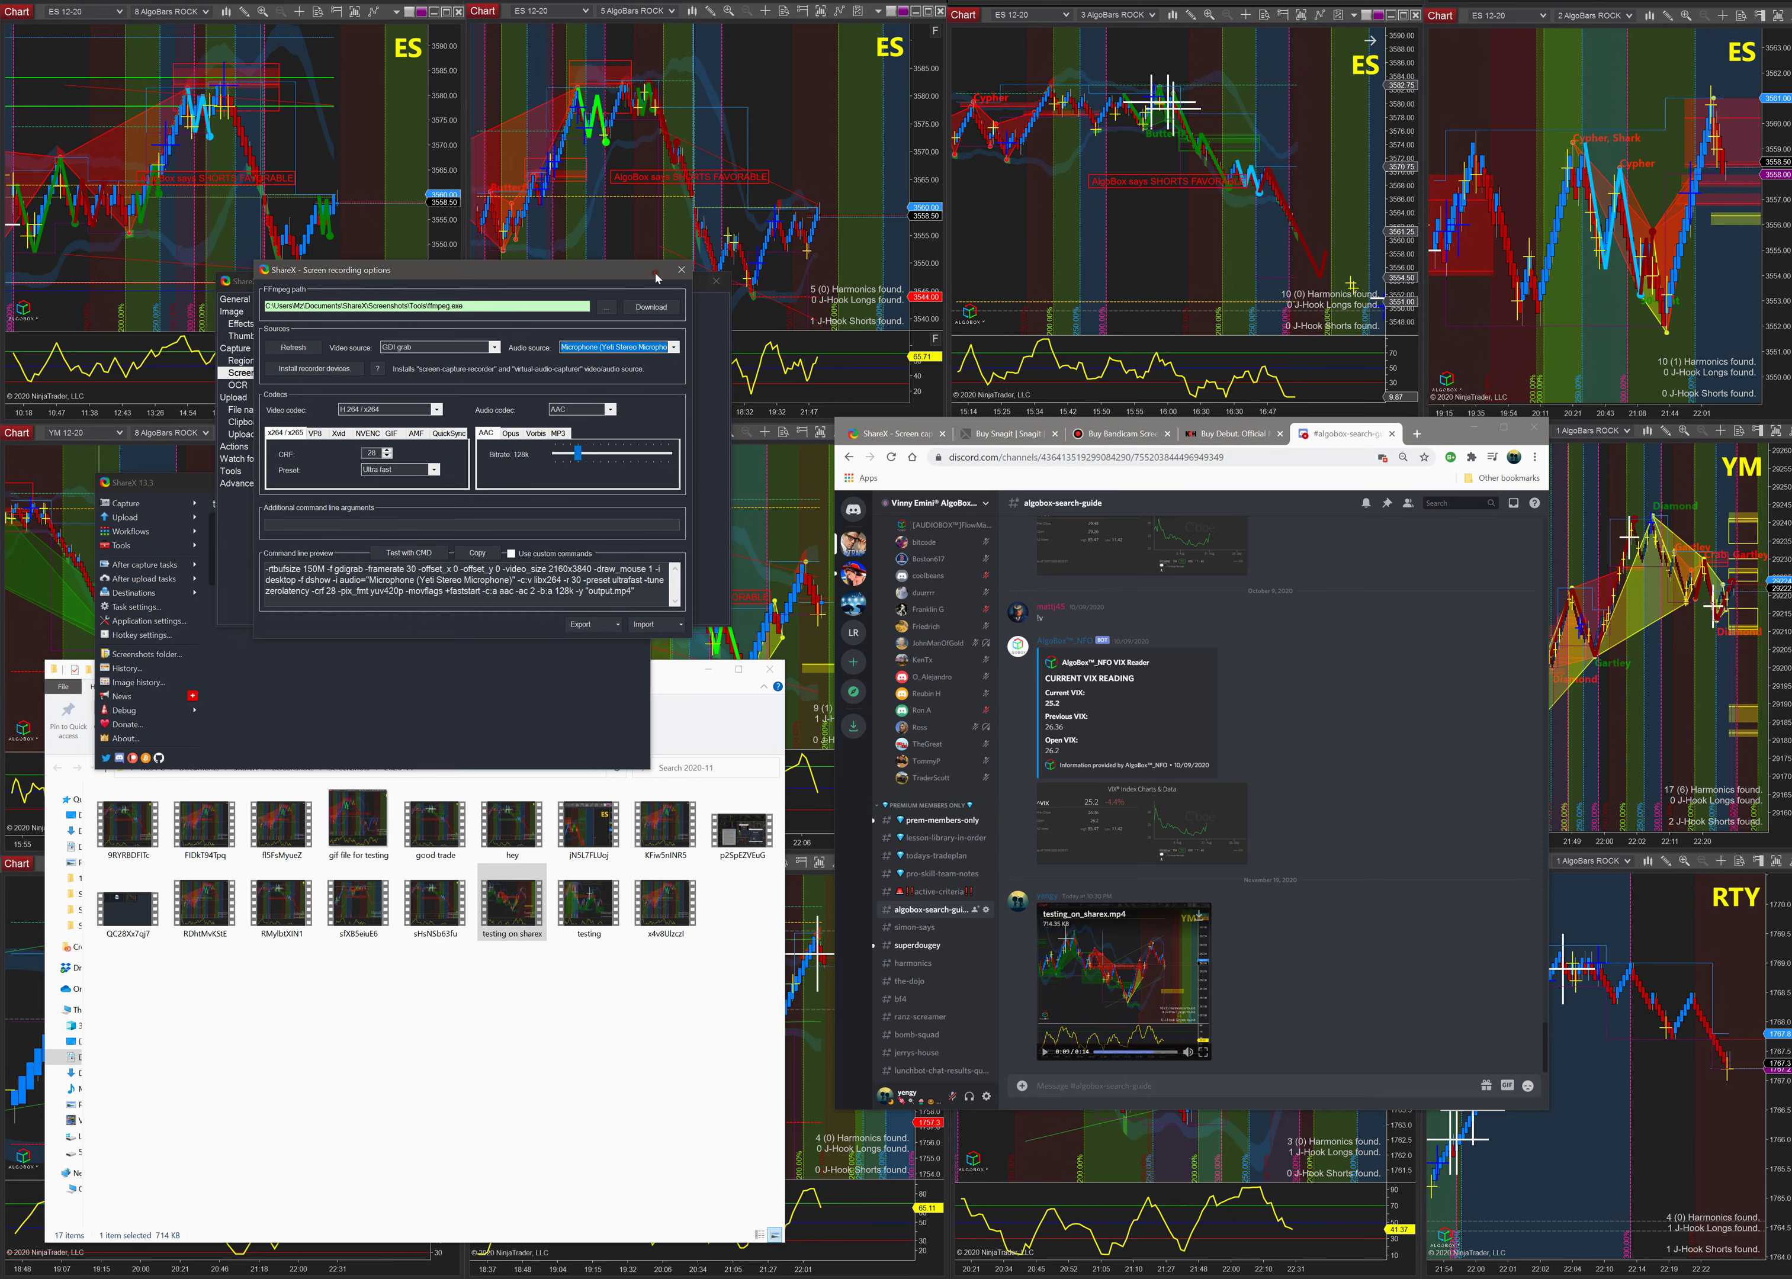
click(683, 272)
click(716, 281)
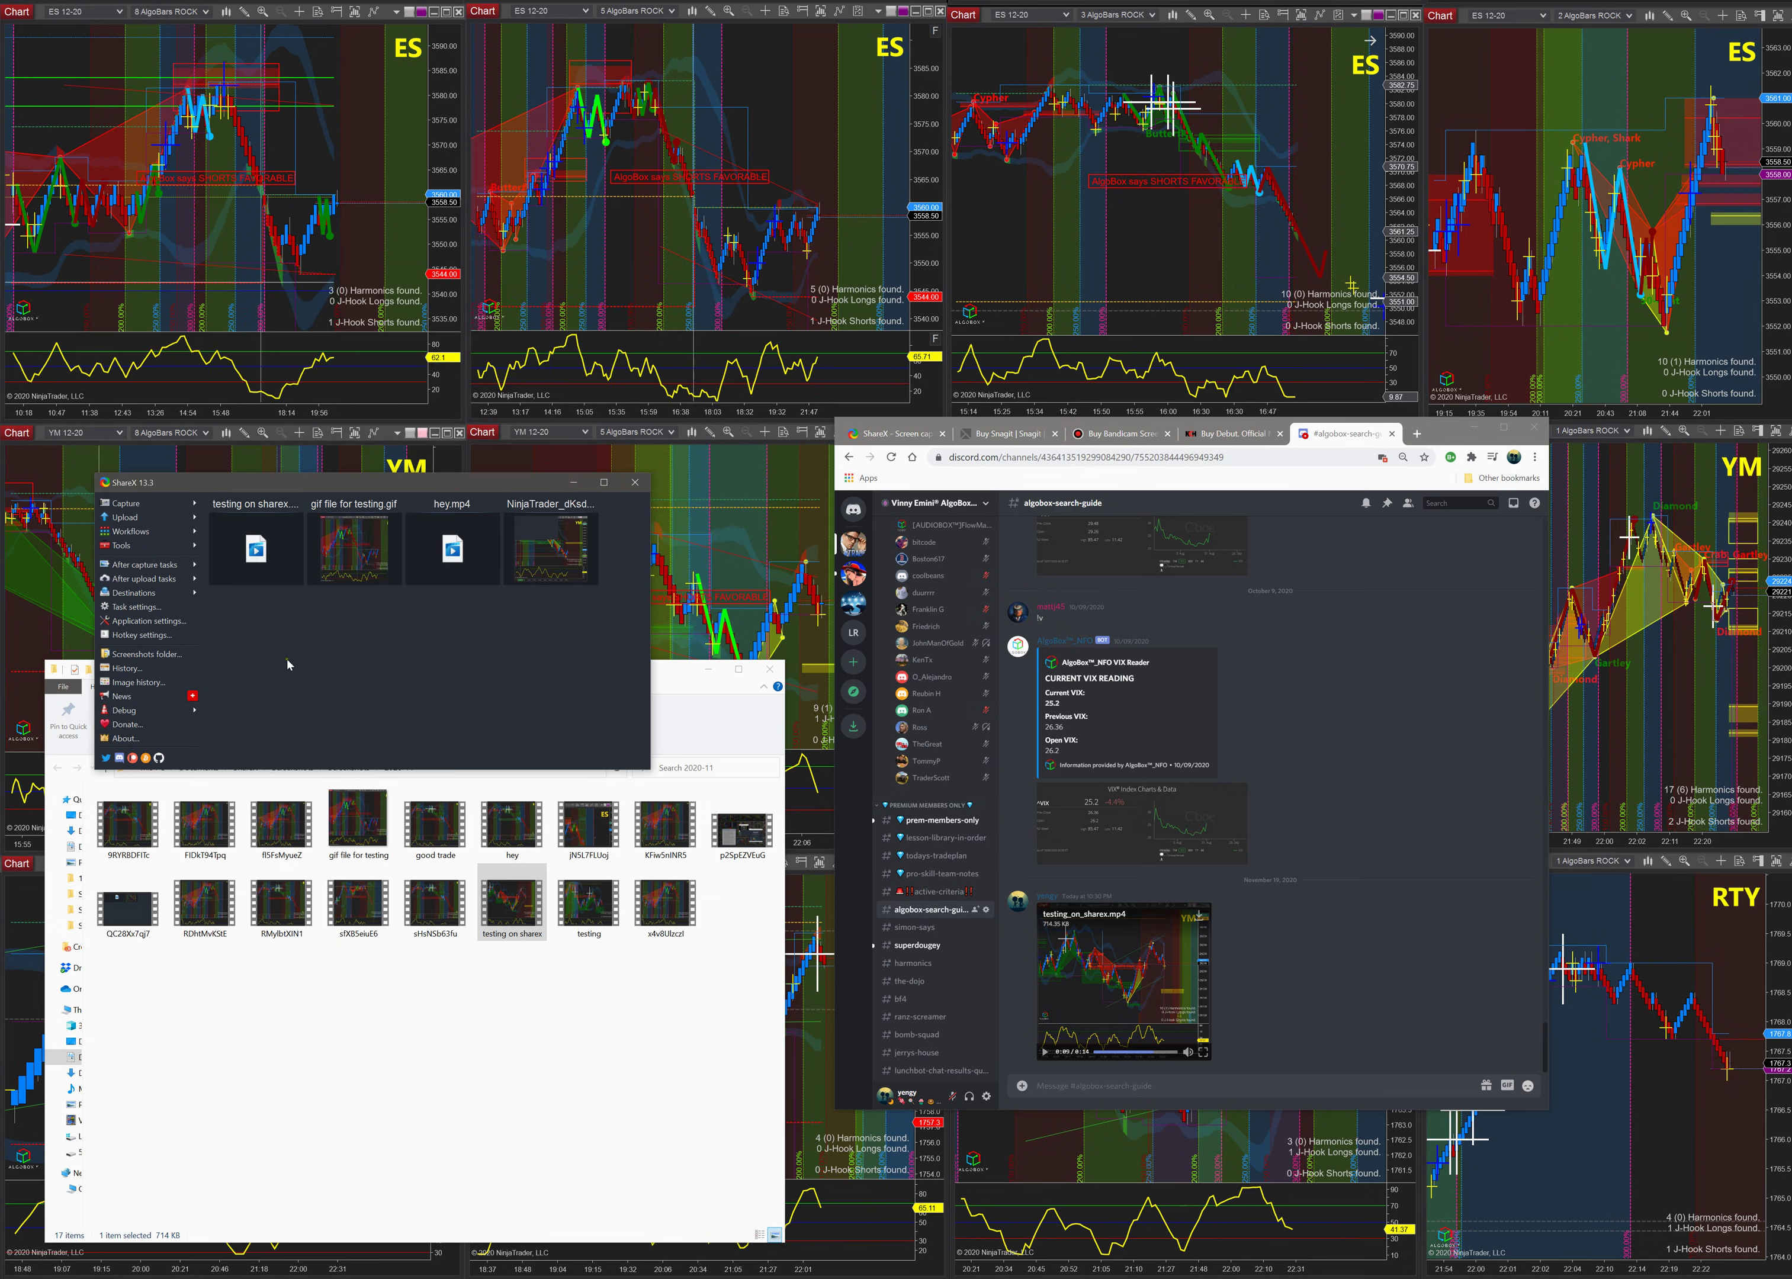
- Make a short ShareX screen recording of a chart region in the upper charts to test the microphone, and stop it
click(125, 503)
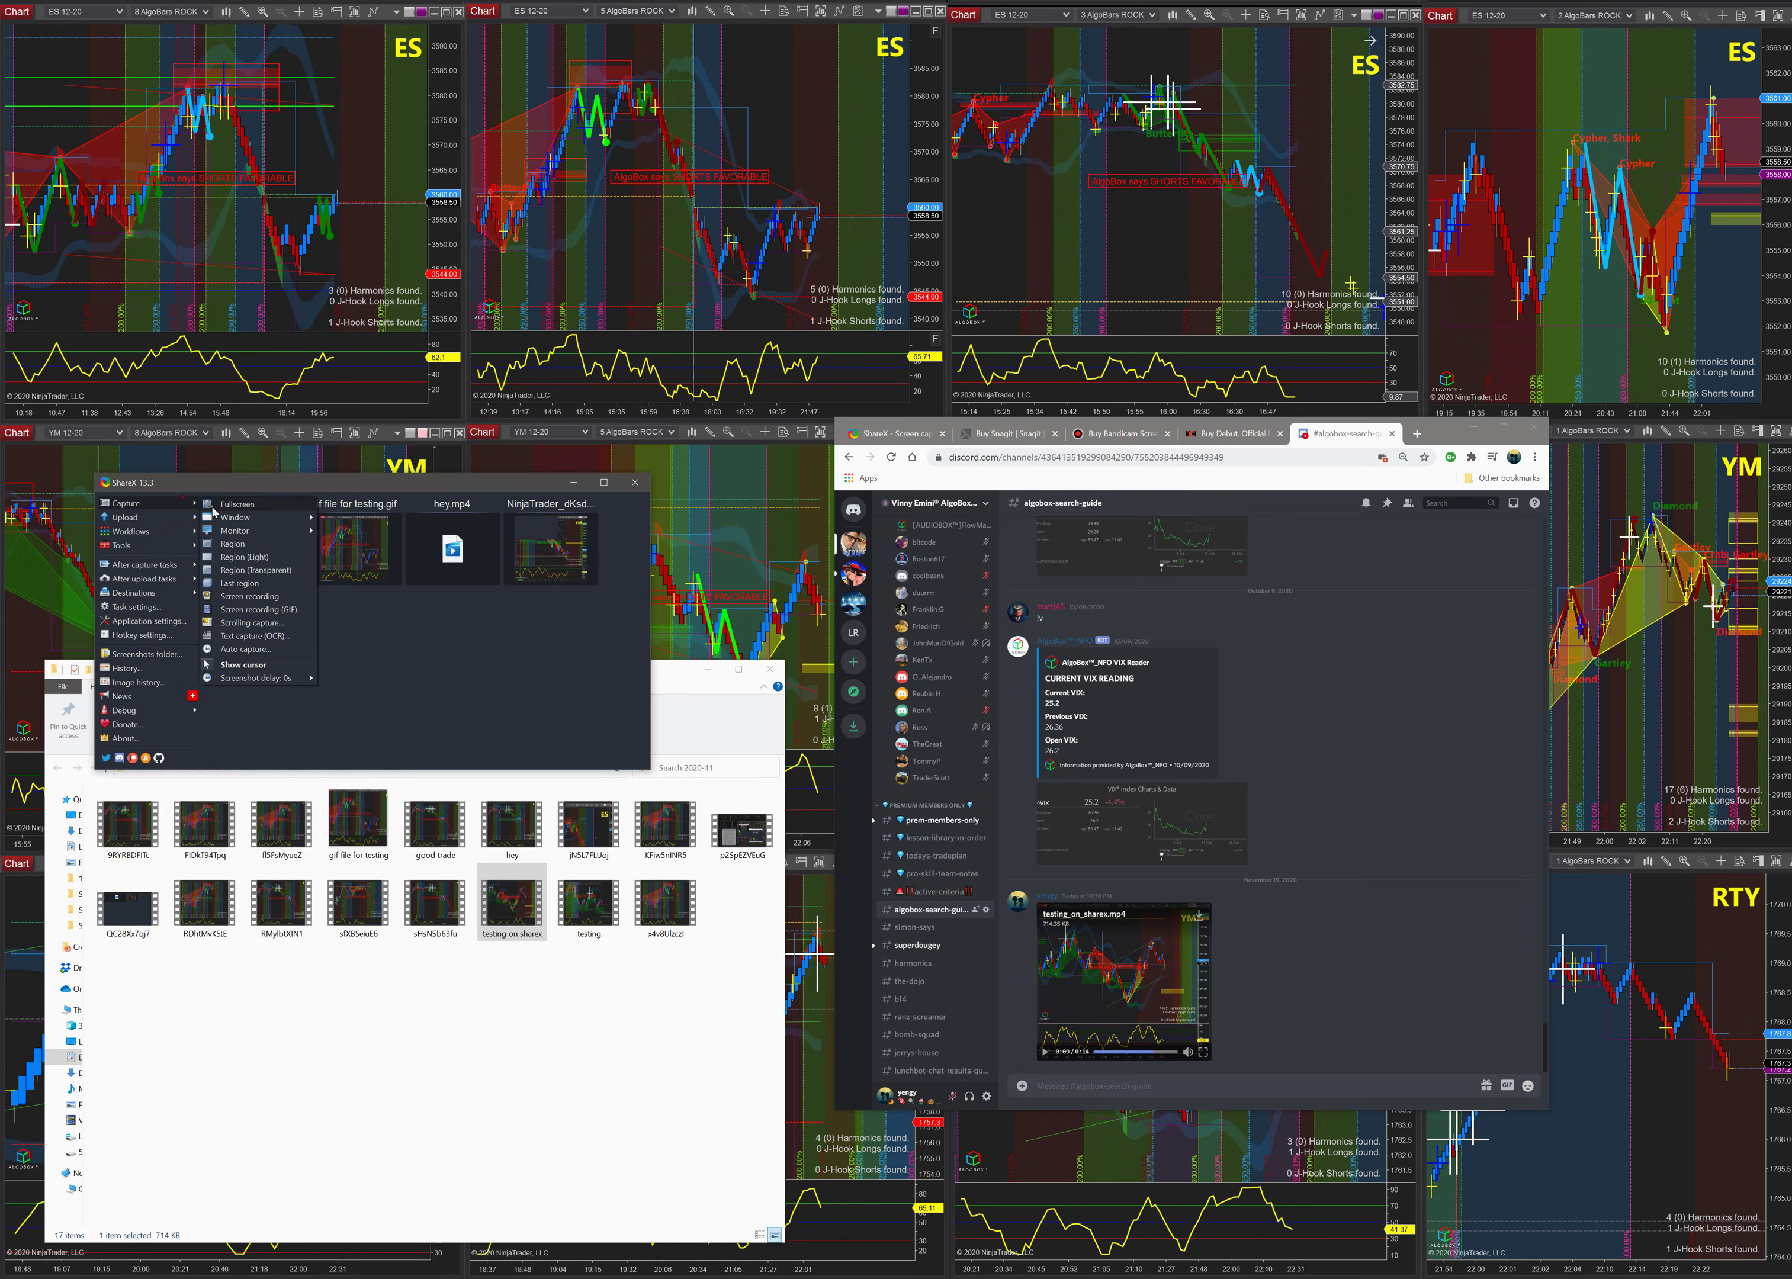
click(272, 602)
drag(573, 286, 802, 474)
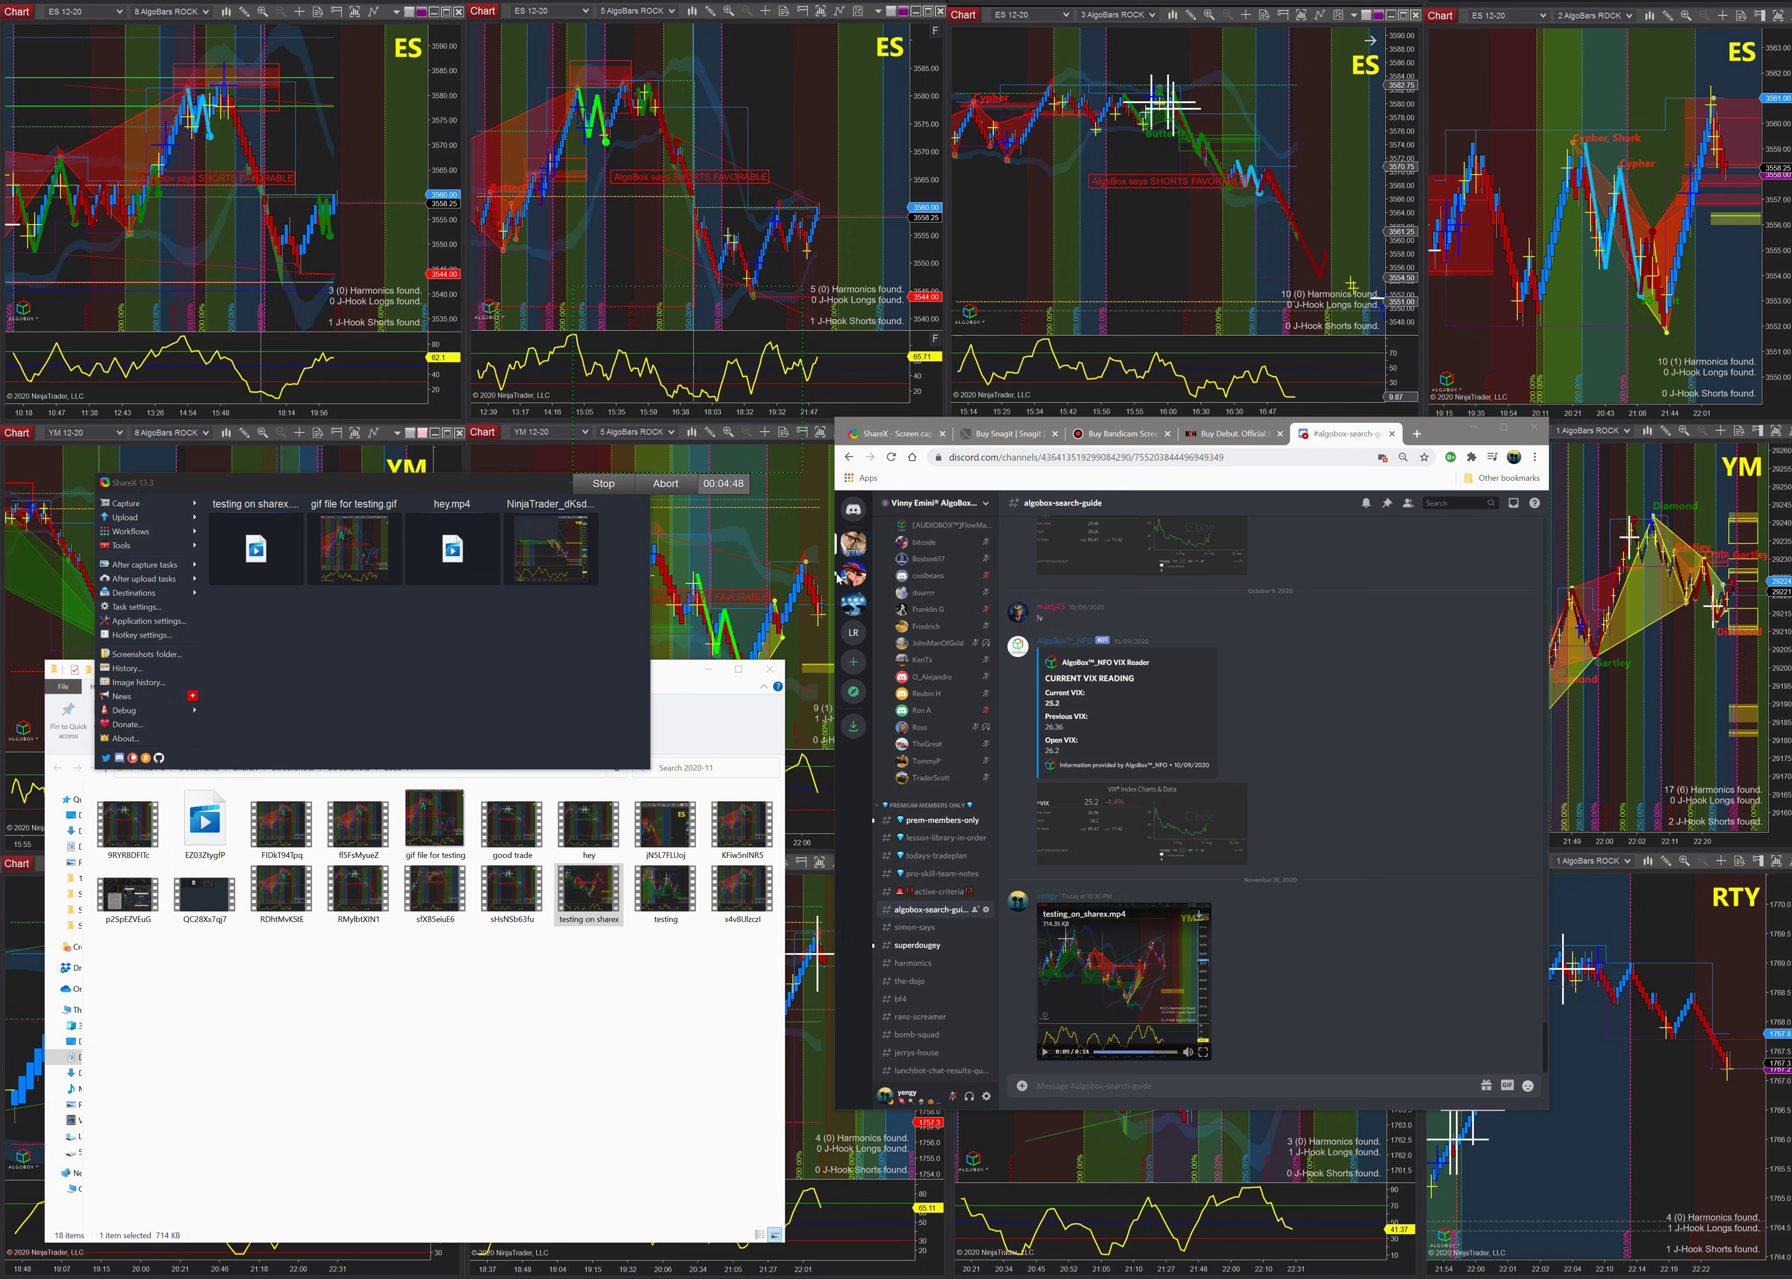
click(605, 483)
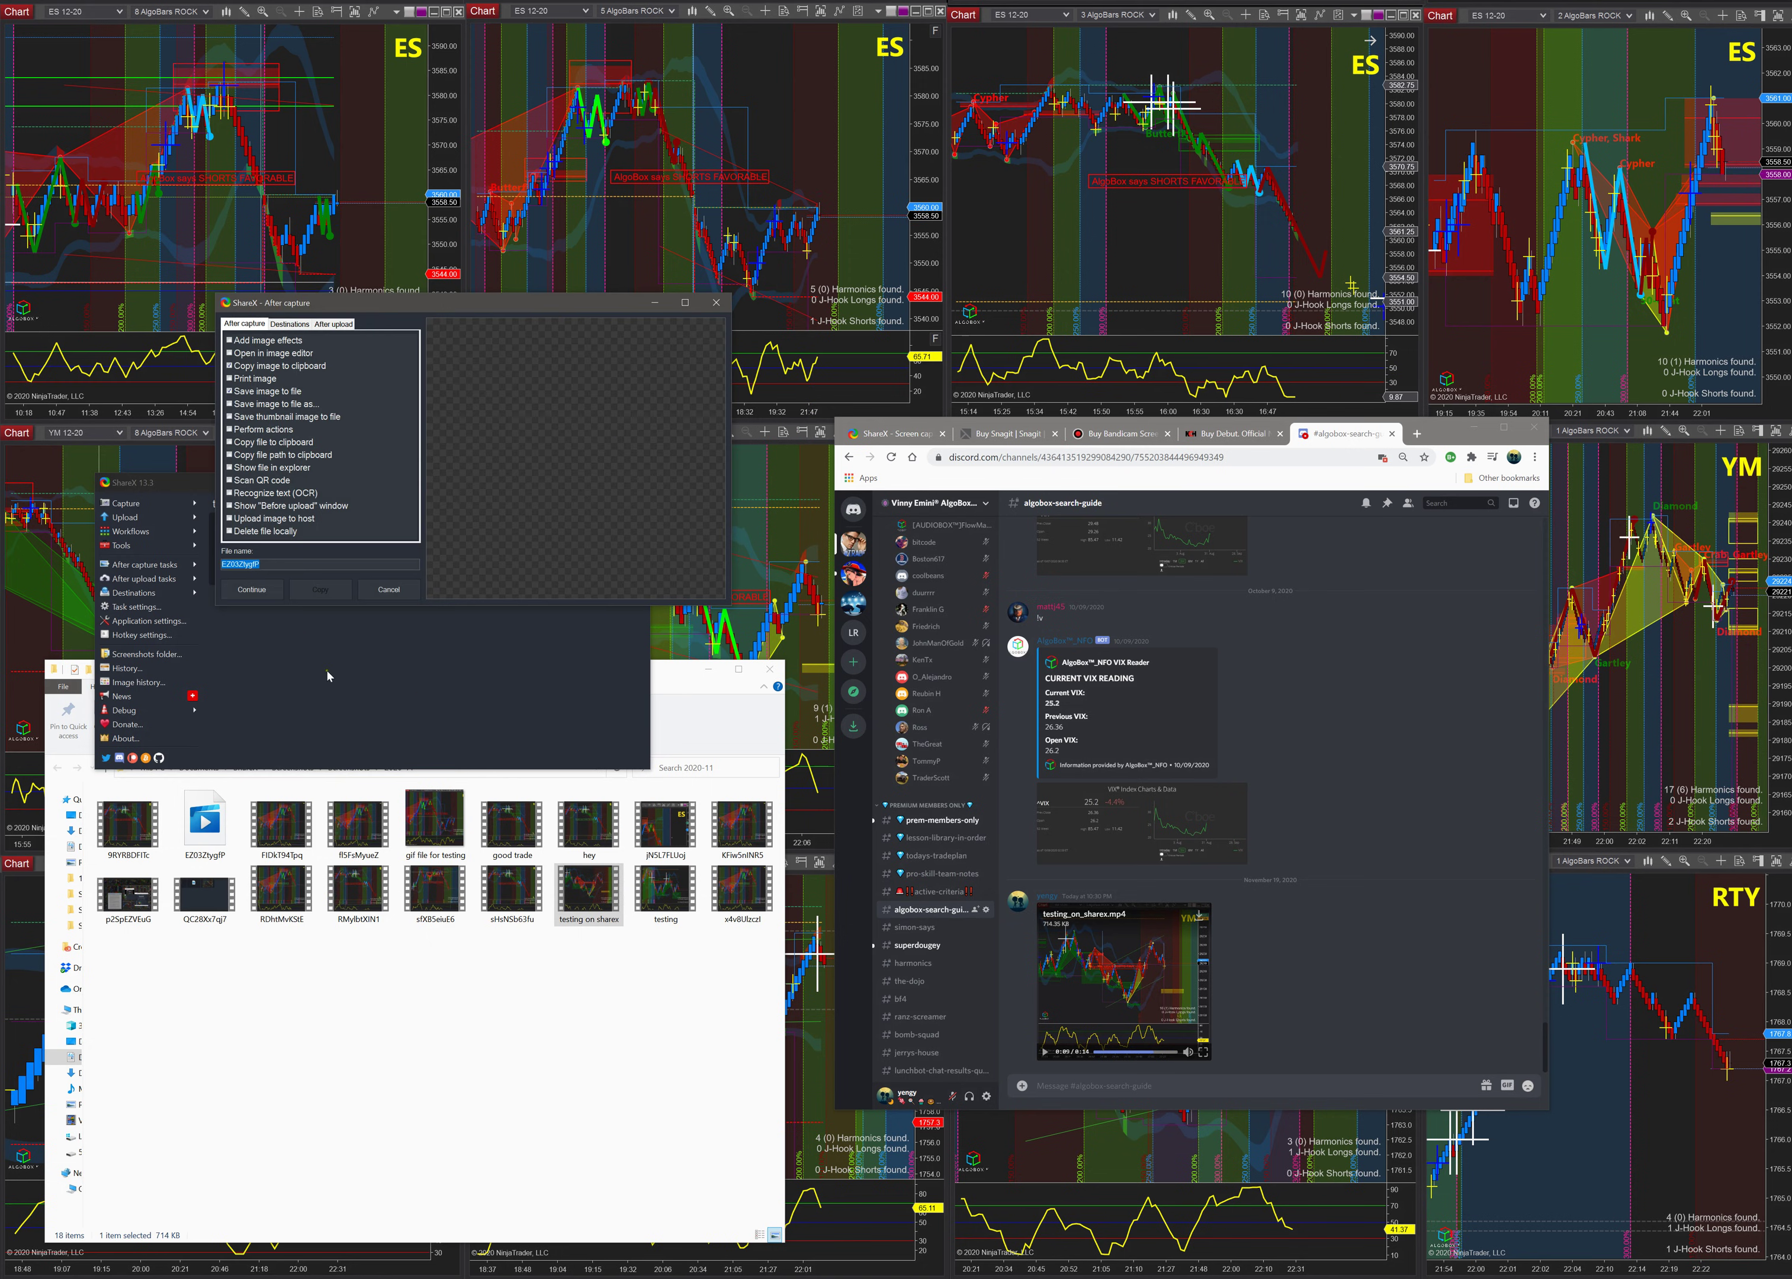
- Save the new recording under the file name "audio testin"
text(ayd)
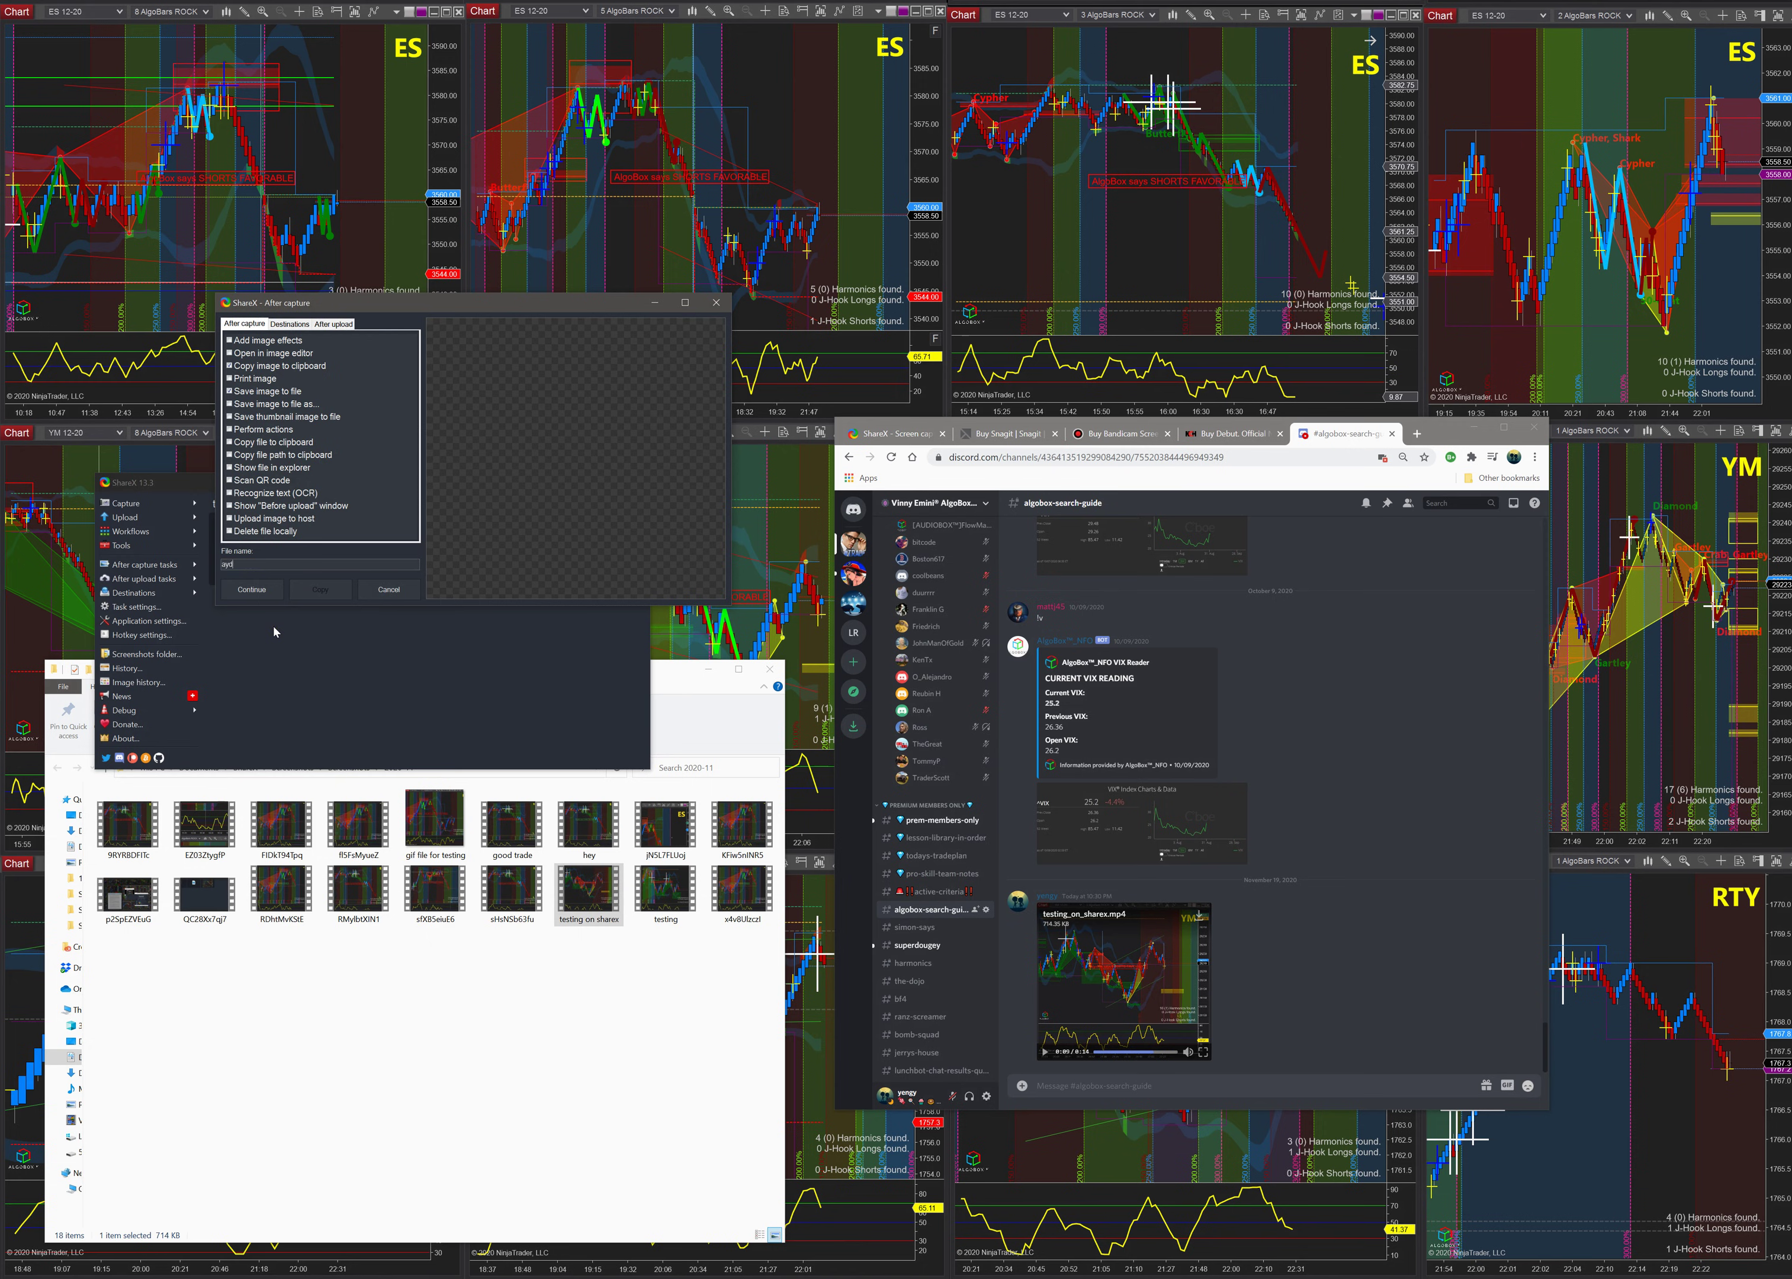
text(in)
key(Return)
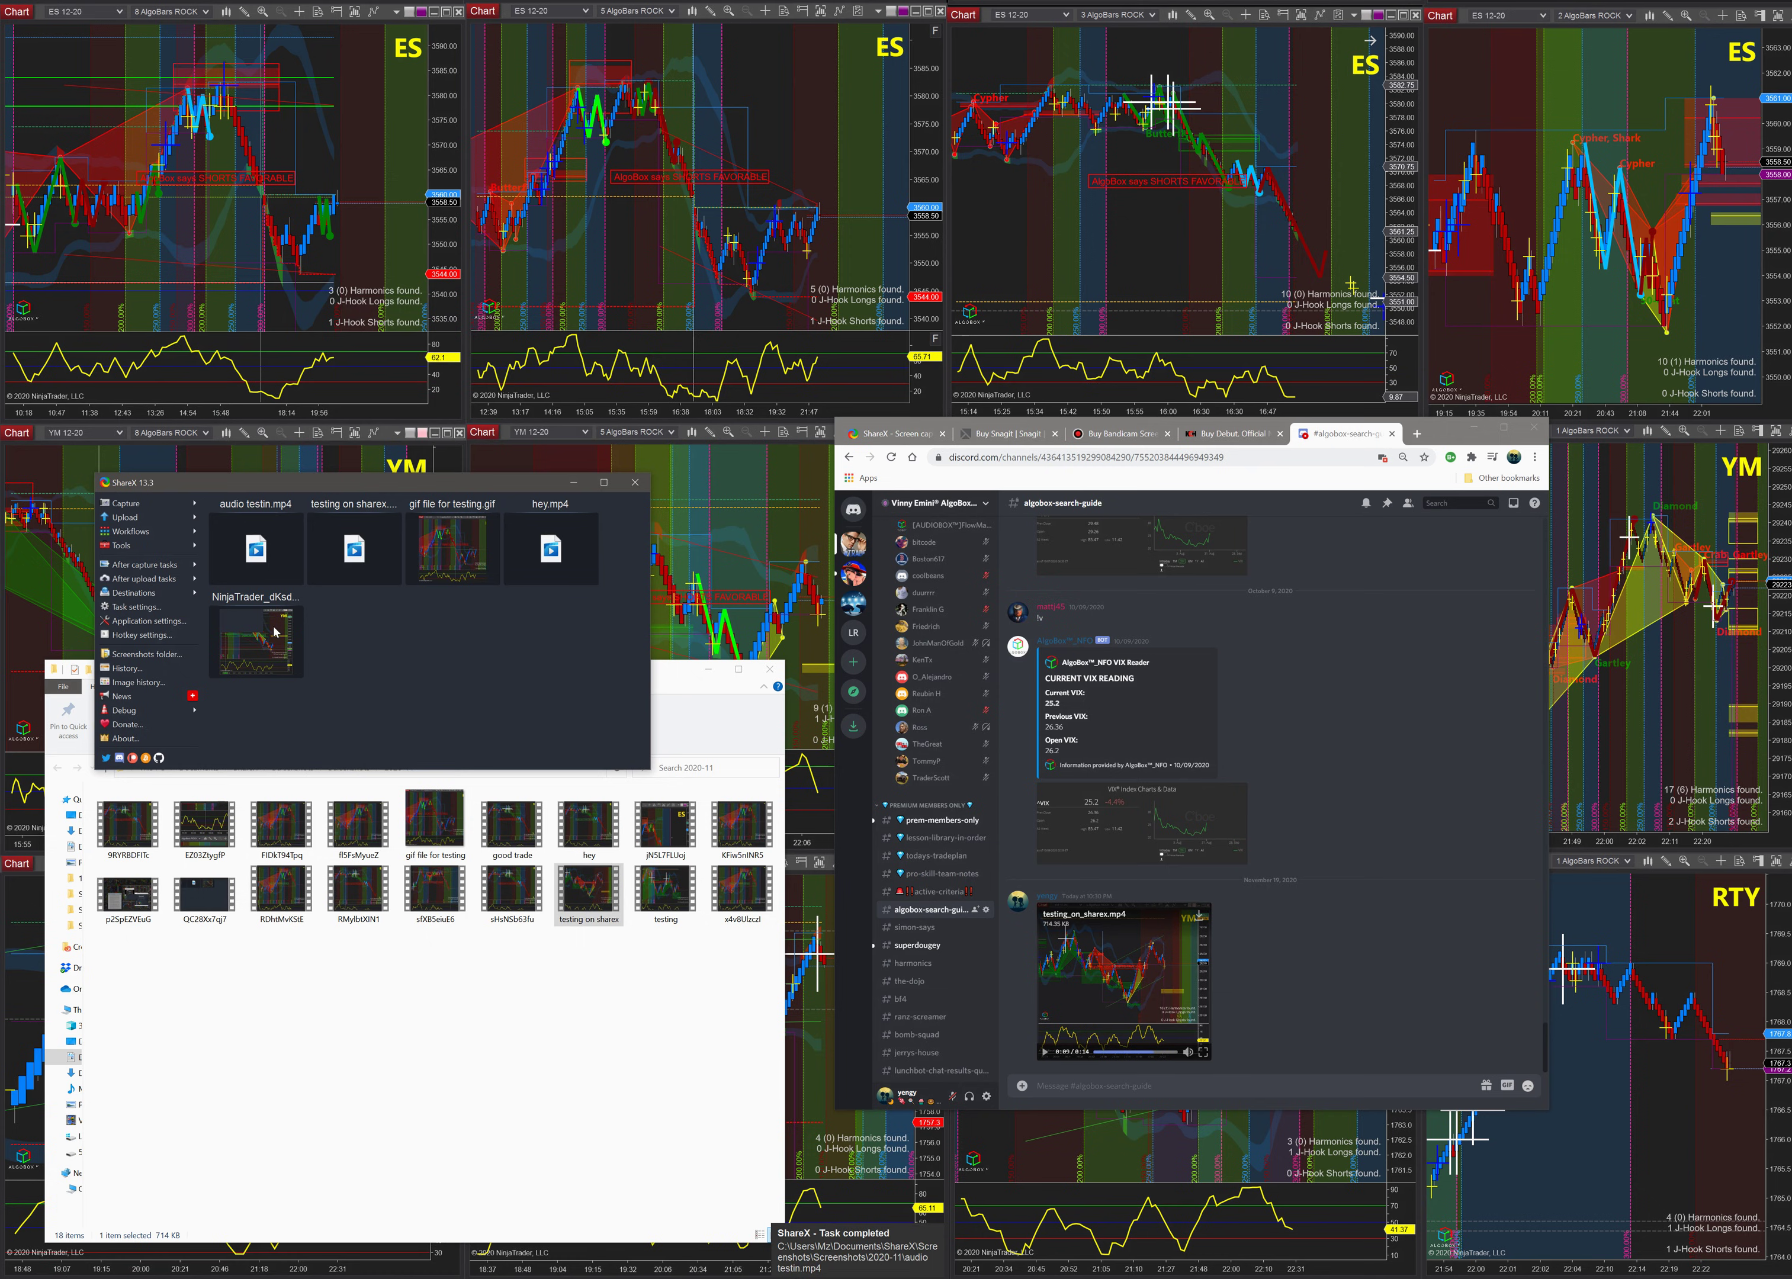
- Play audio testin.mp4 from ShareX and switch the Windows playback device to Speakers (Yeti Stereo Microphone)
double_click(272, 547)
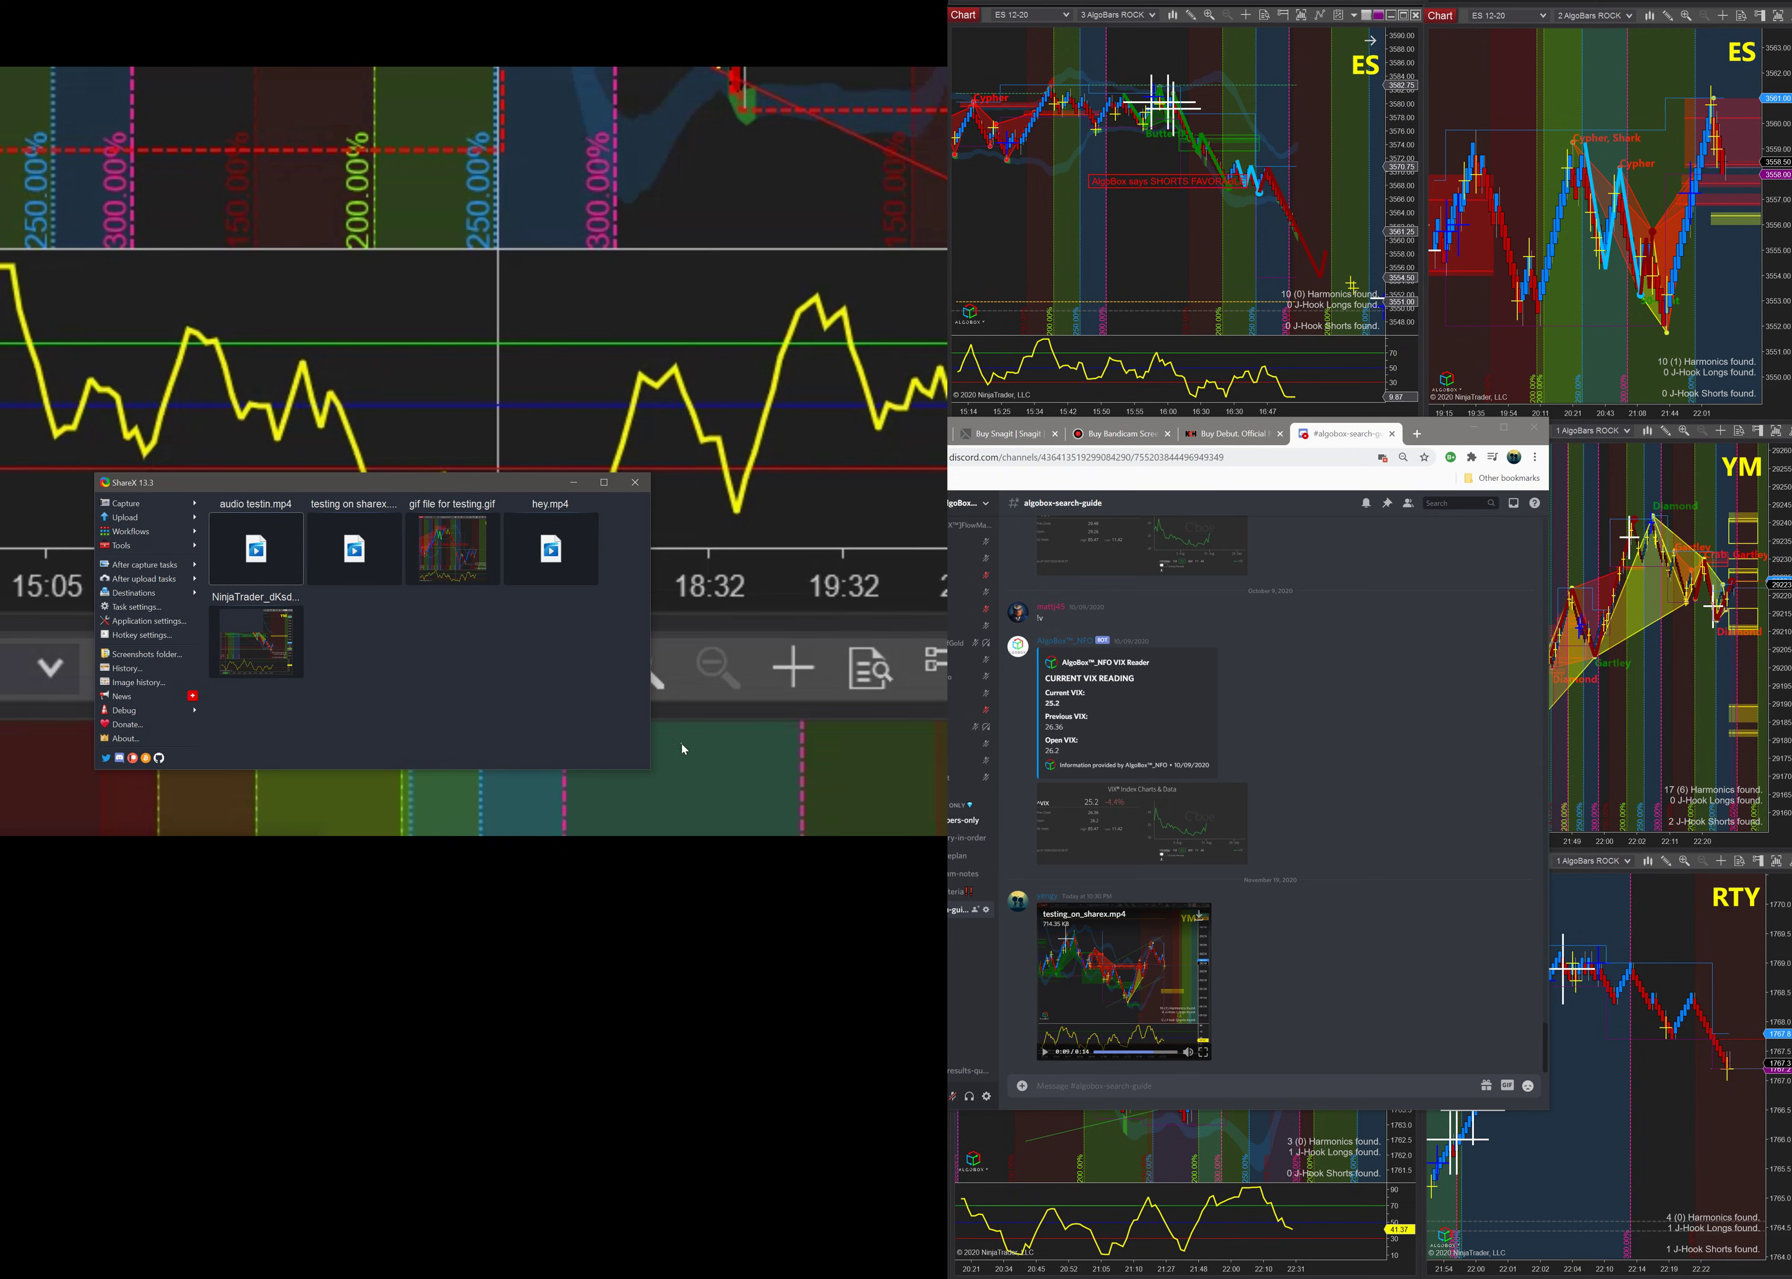
right_click(847, 1278)
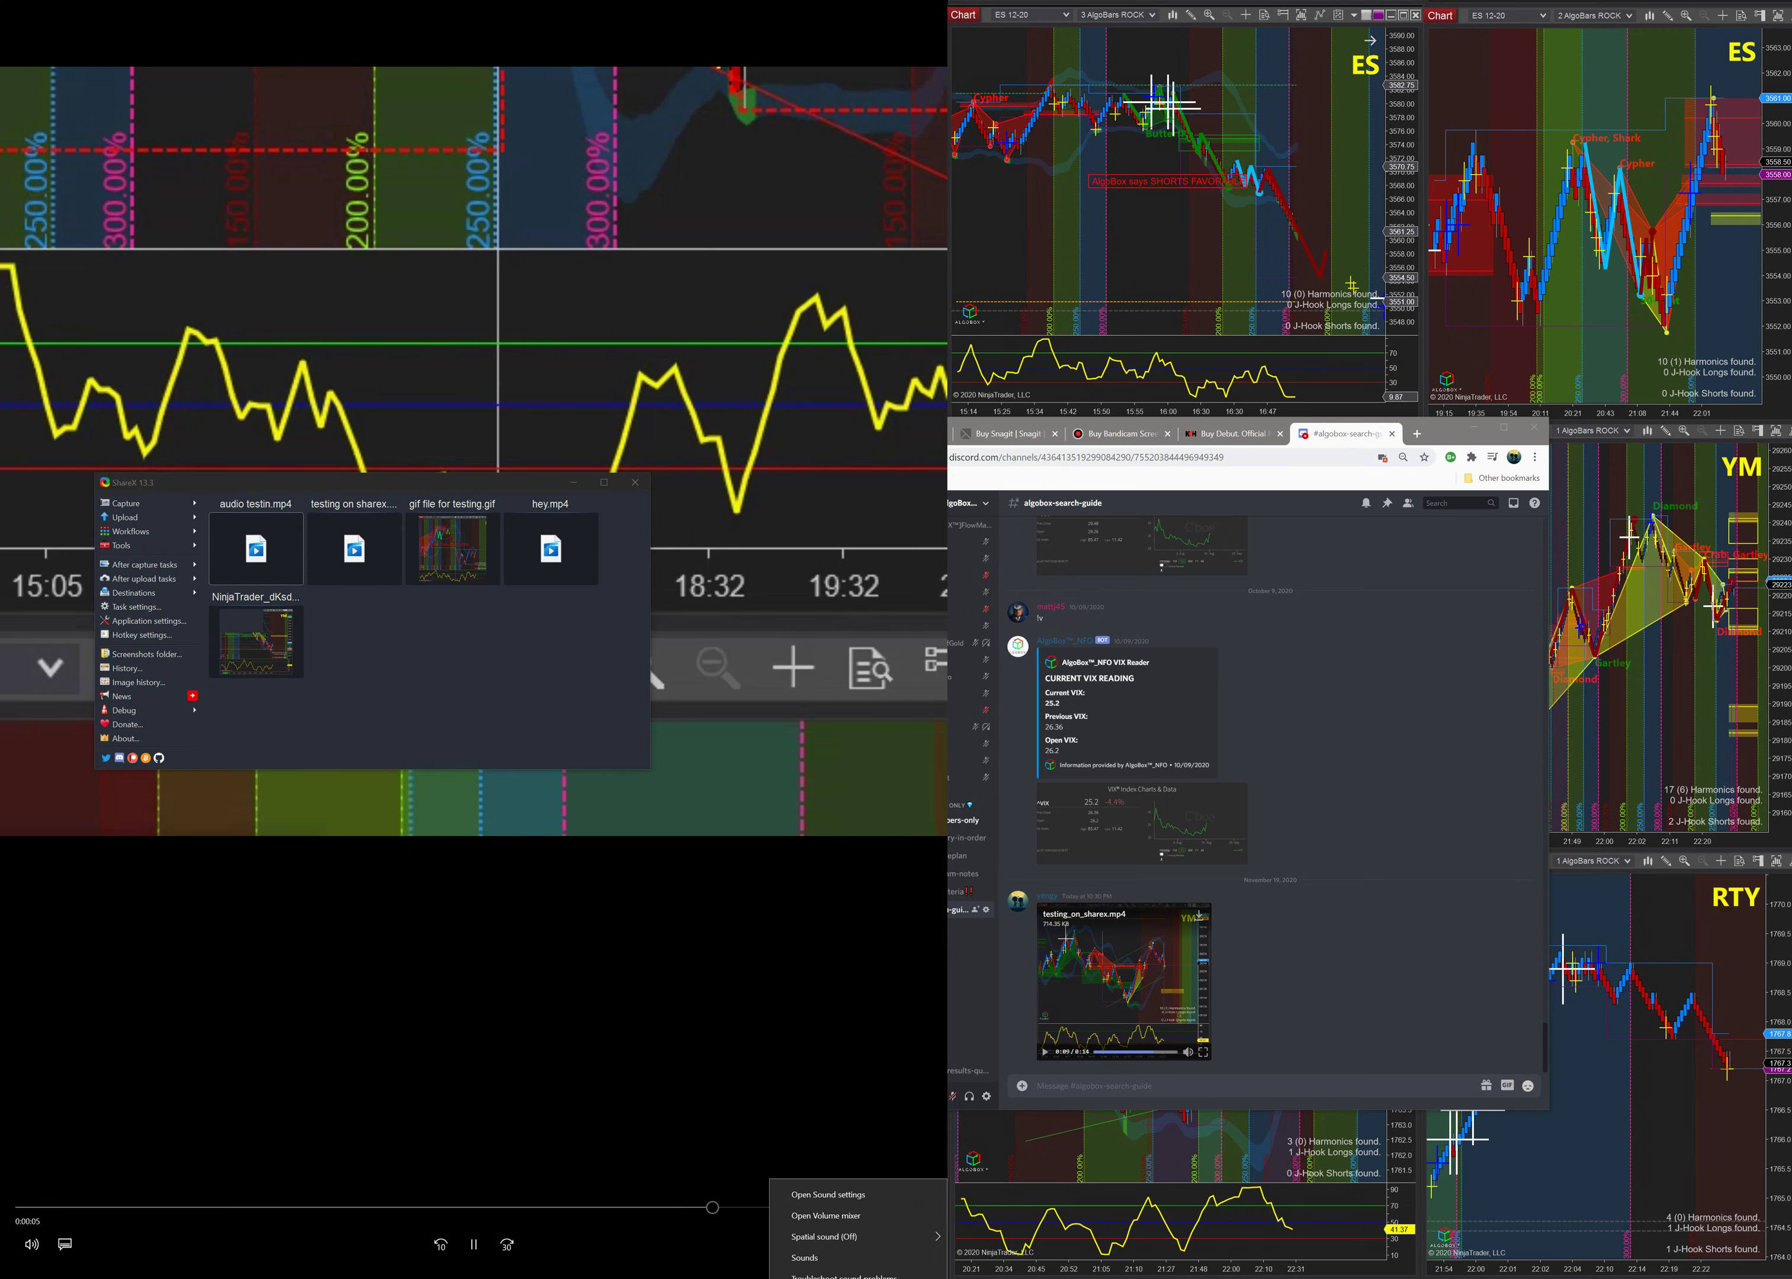
click(845, 1275)
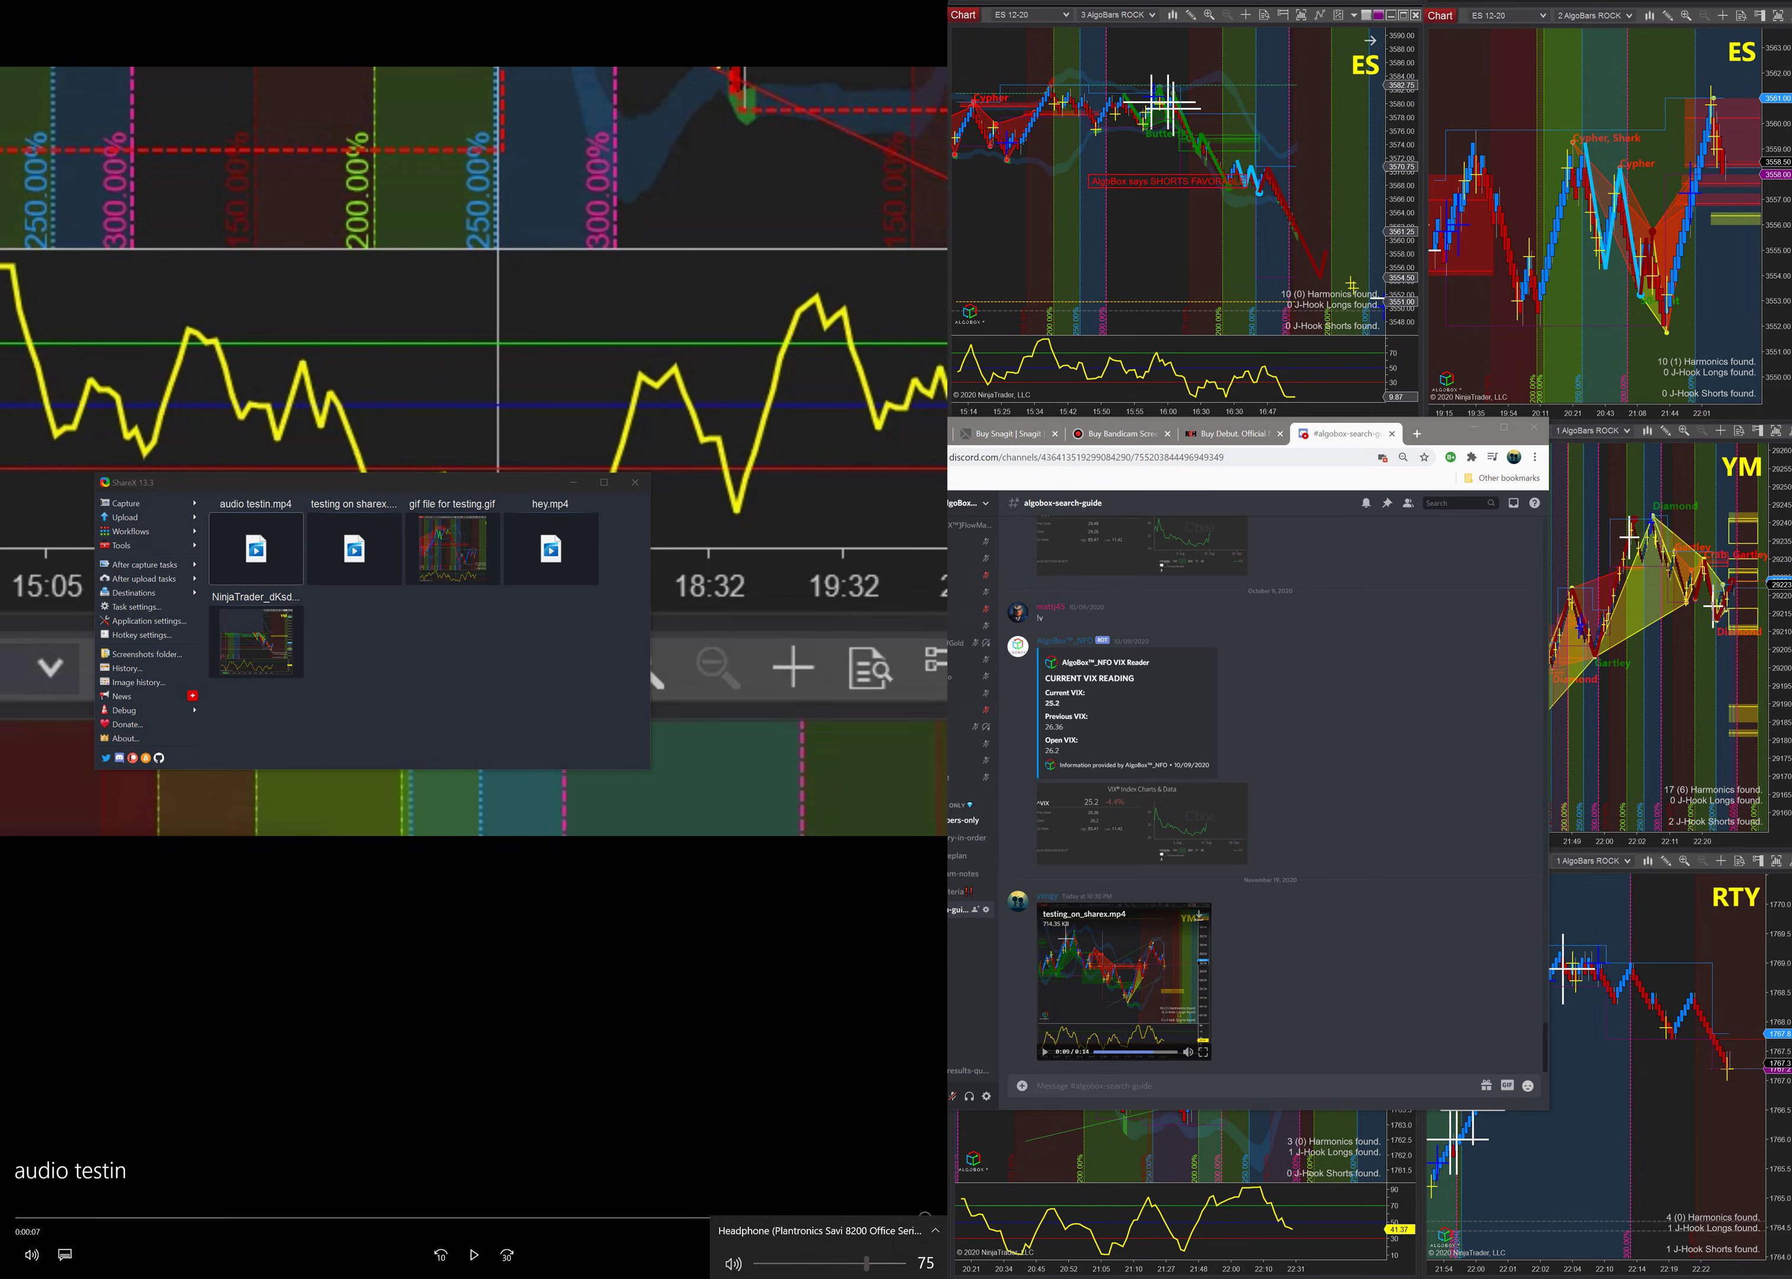
click(844, 1238)
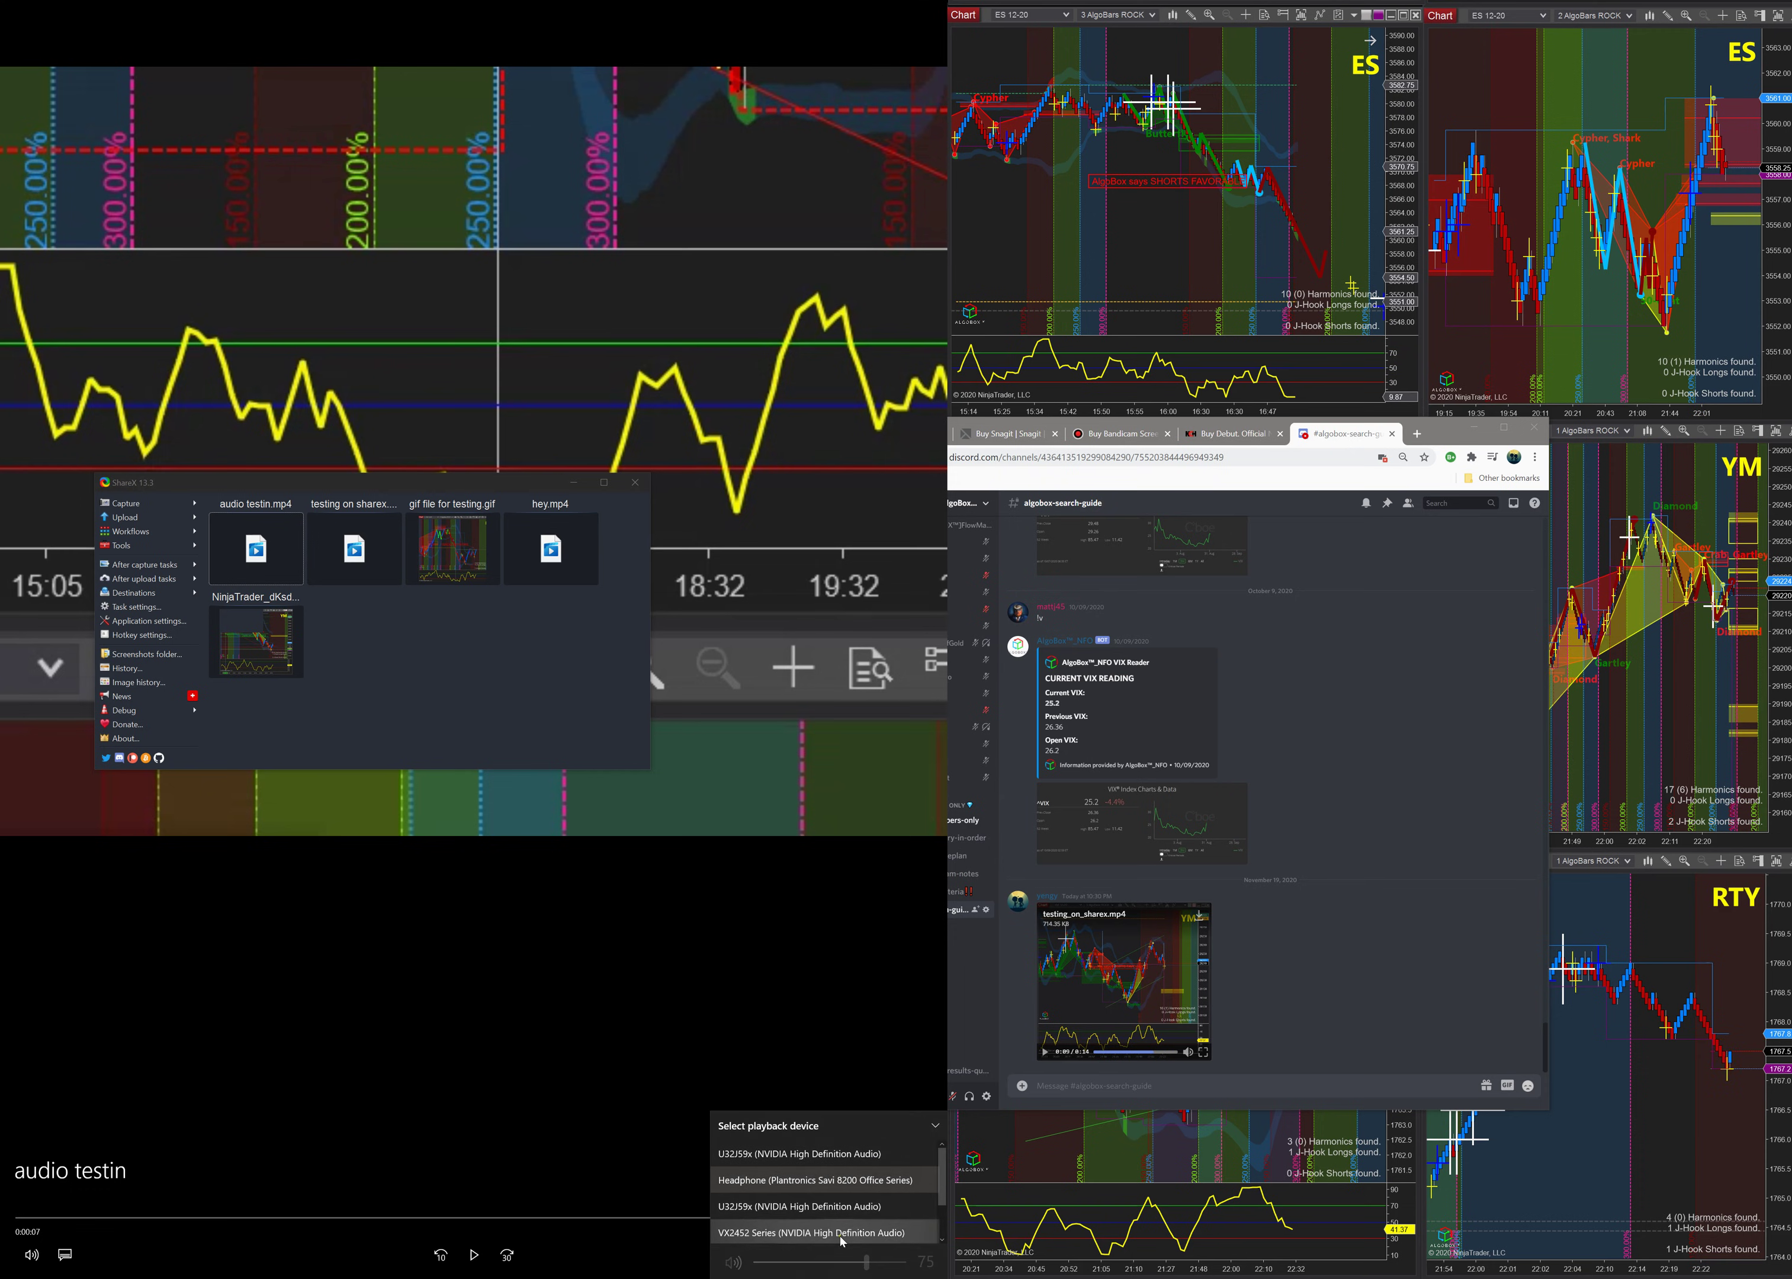
scroll(777, 1229, down, 2)
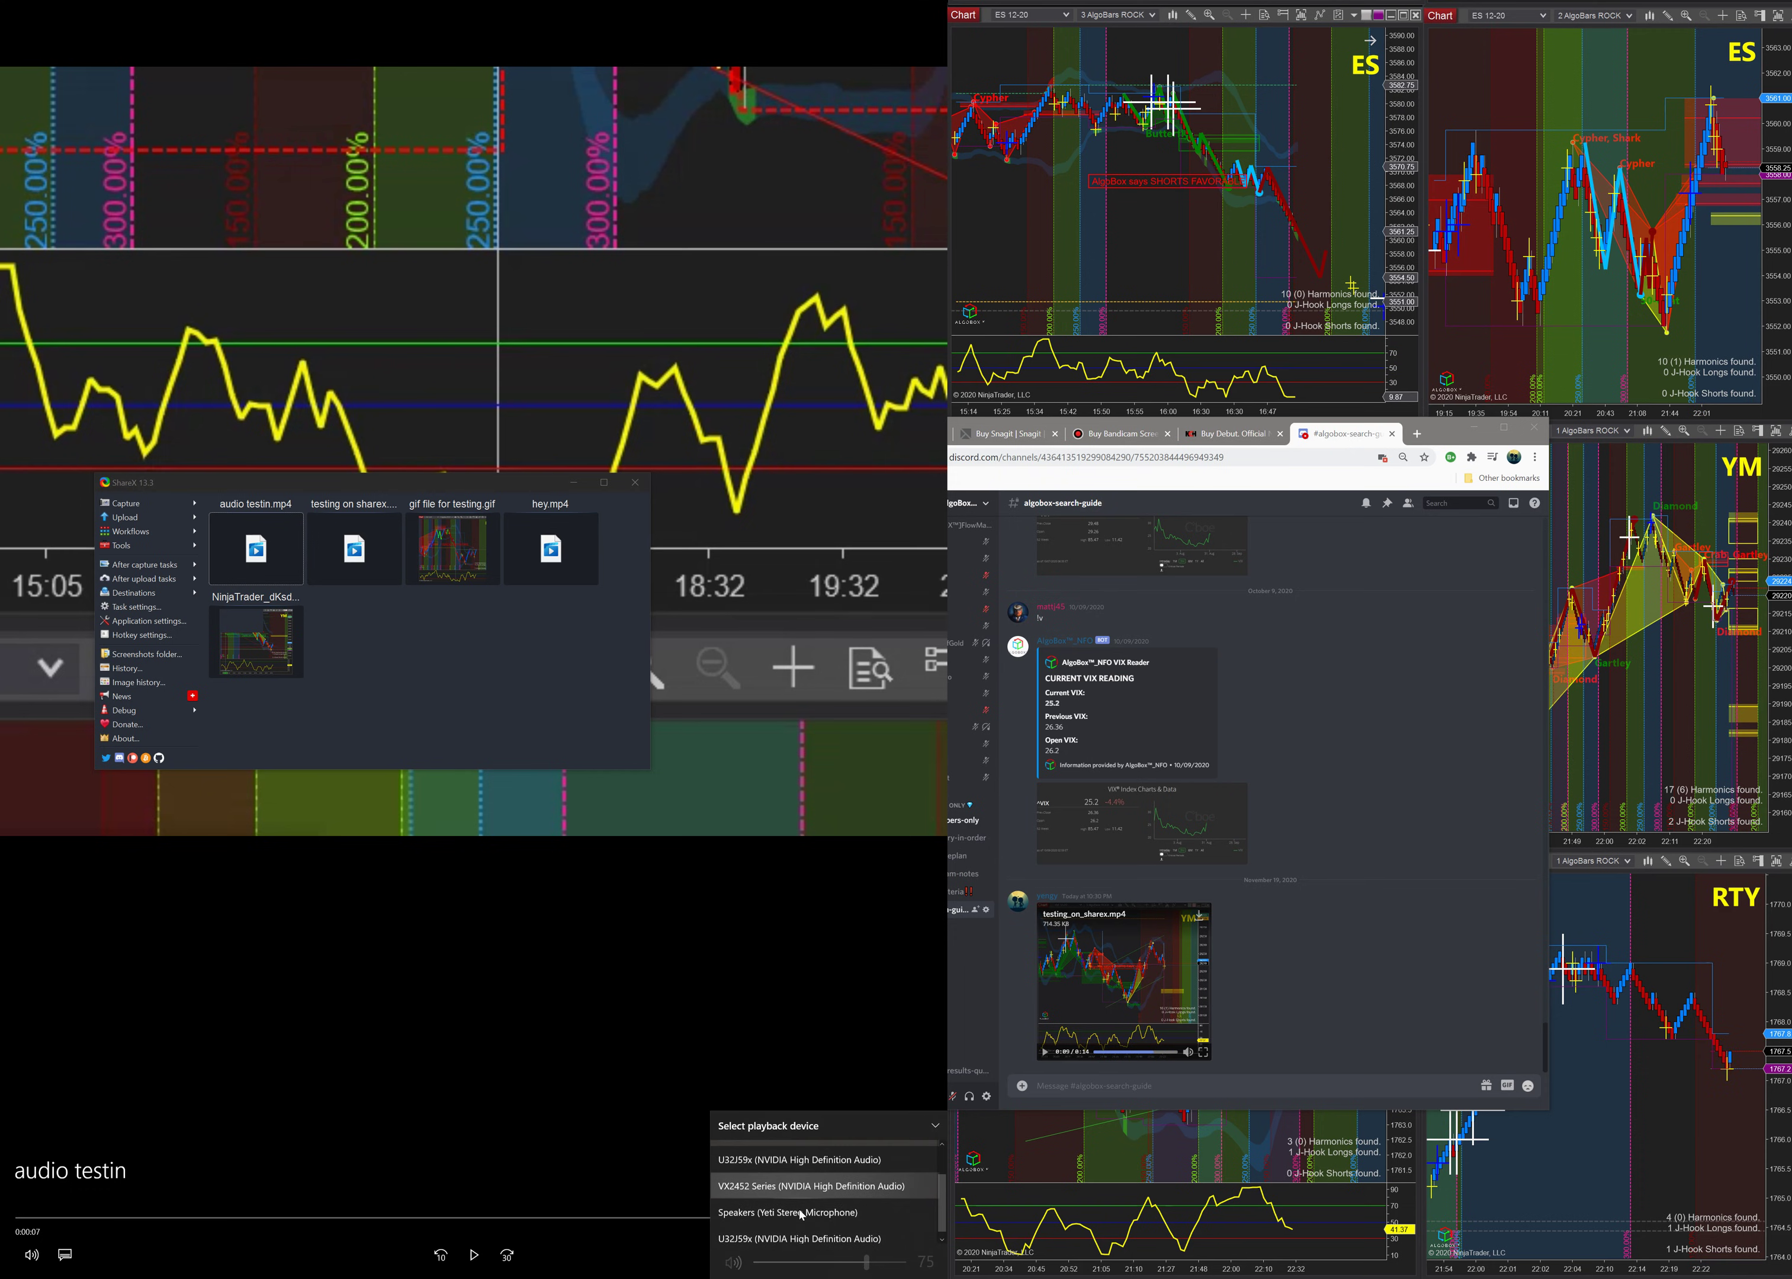
click(768, 1205)
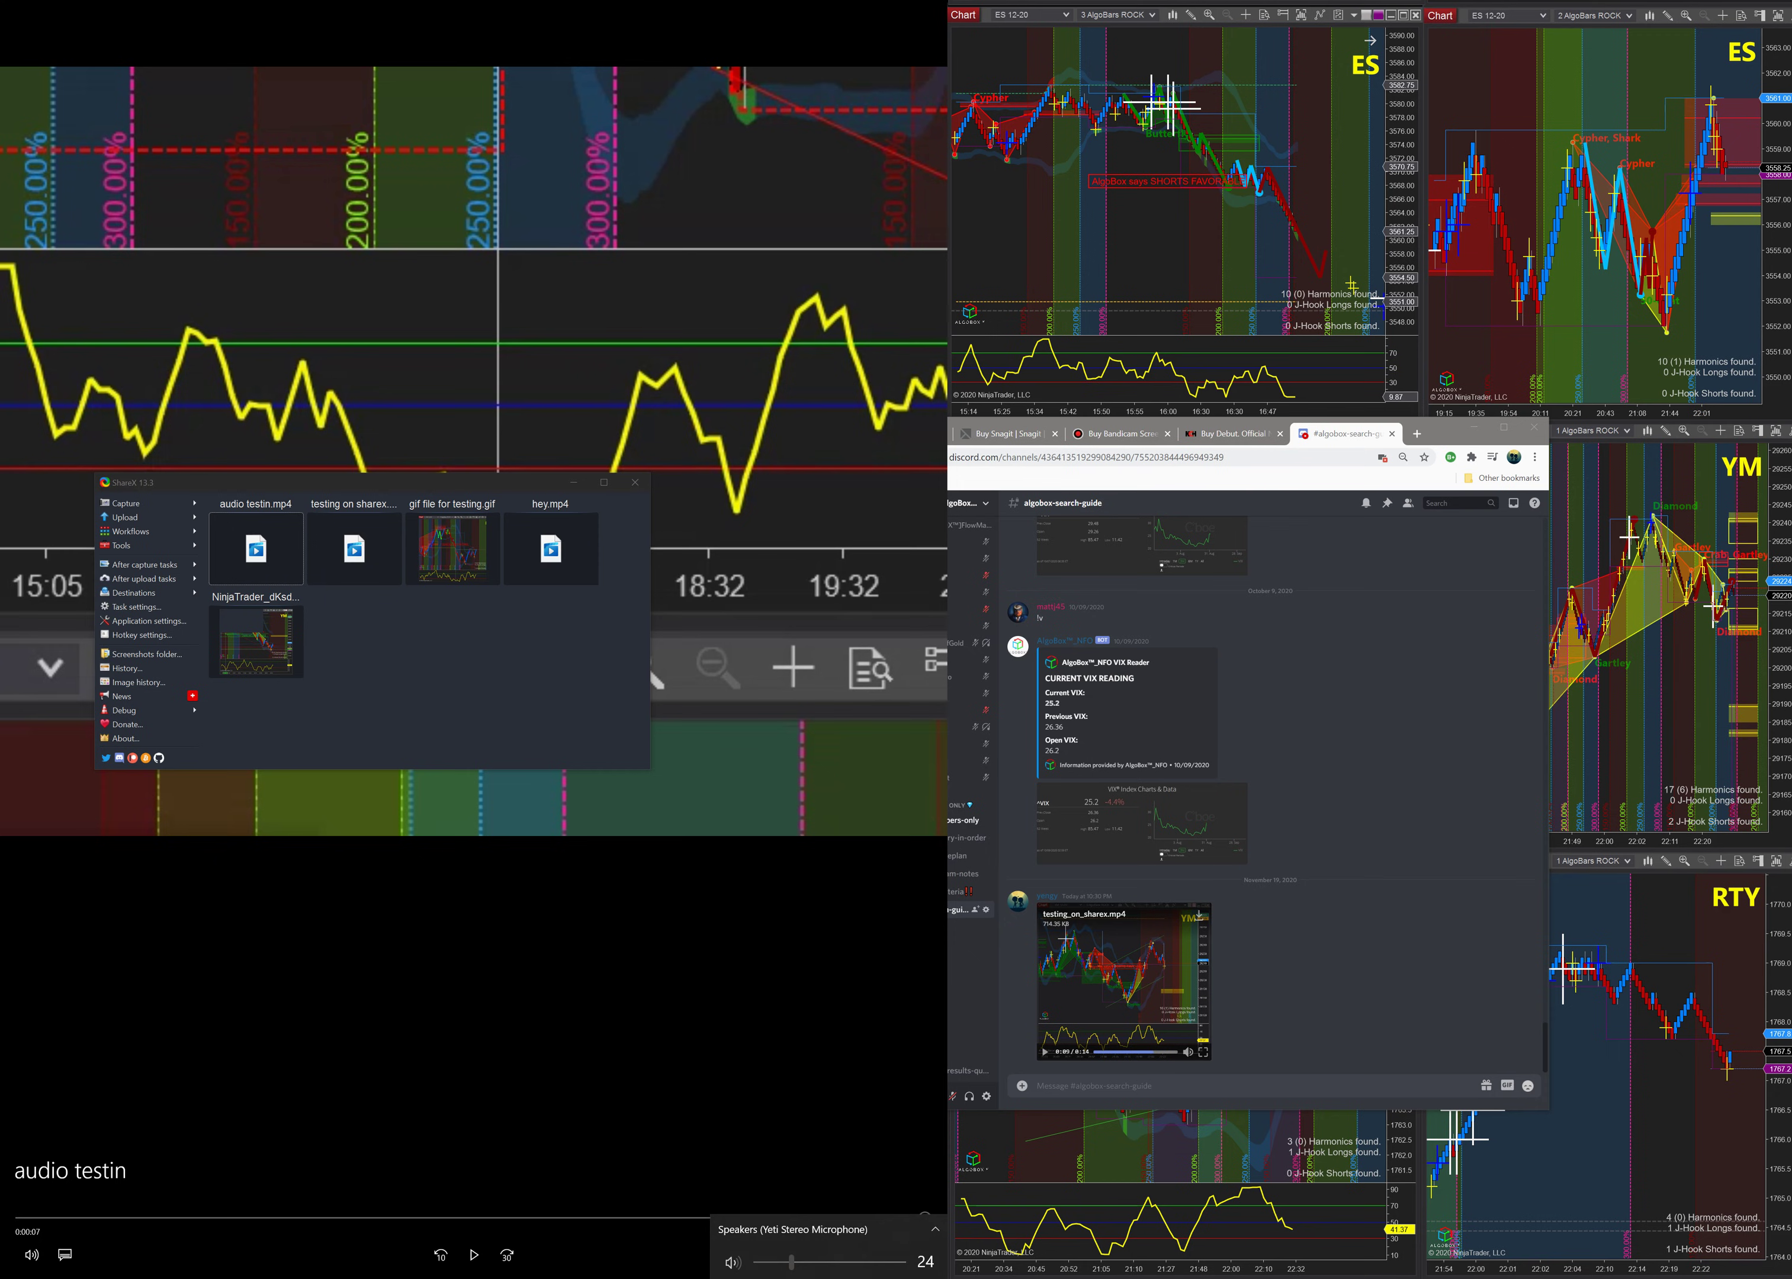
- Replay the audio testin clip through the selected speakers and close the player
key(Escape)
click(476, 1256)
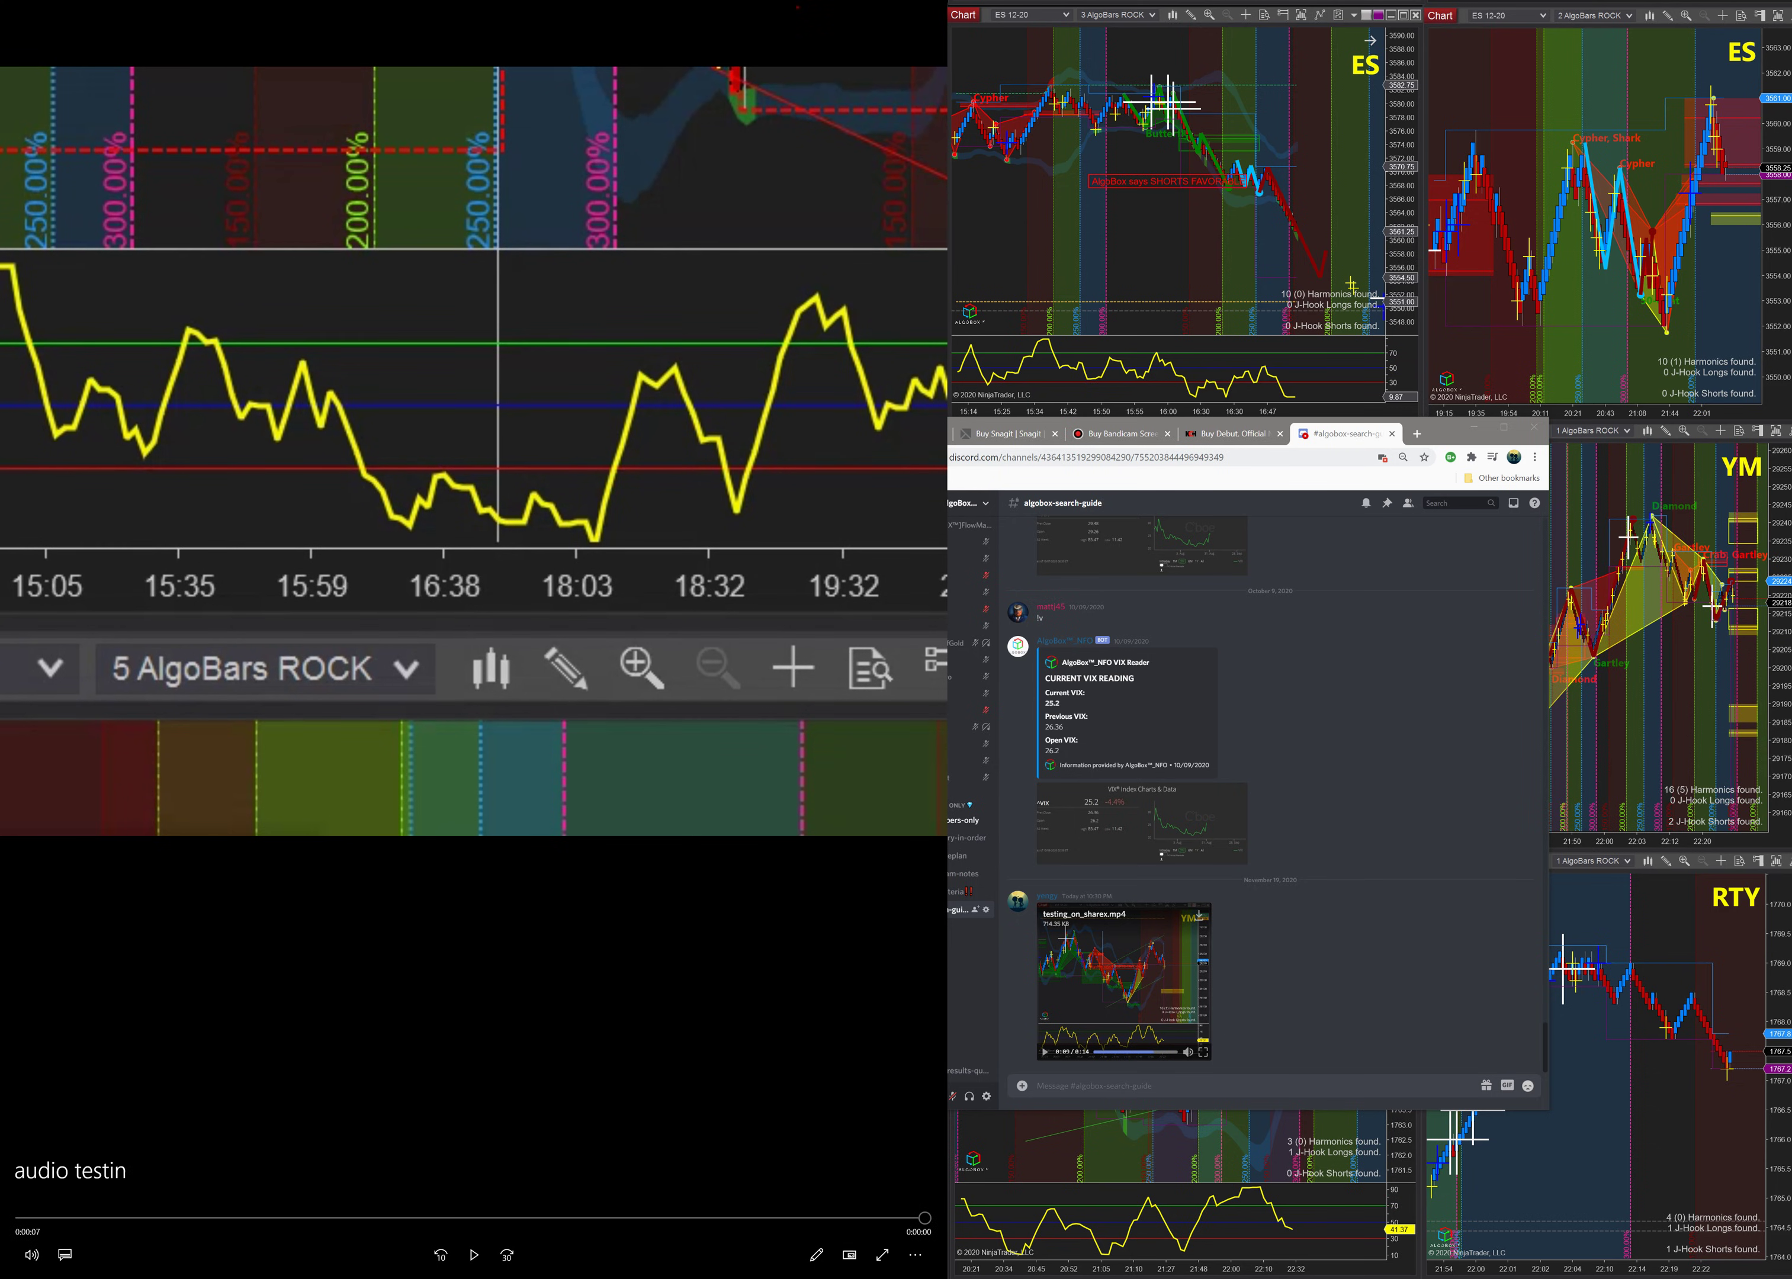
key(alt+F4)
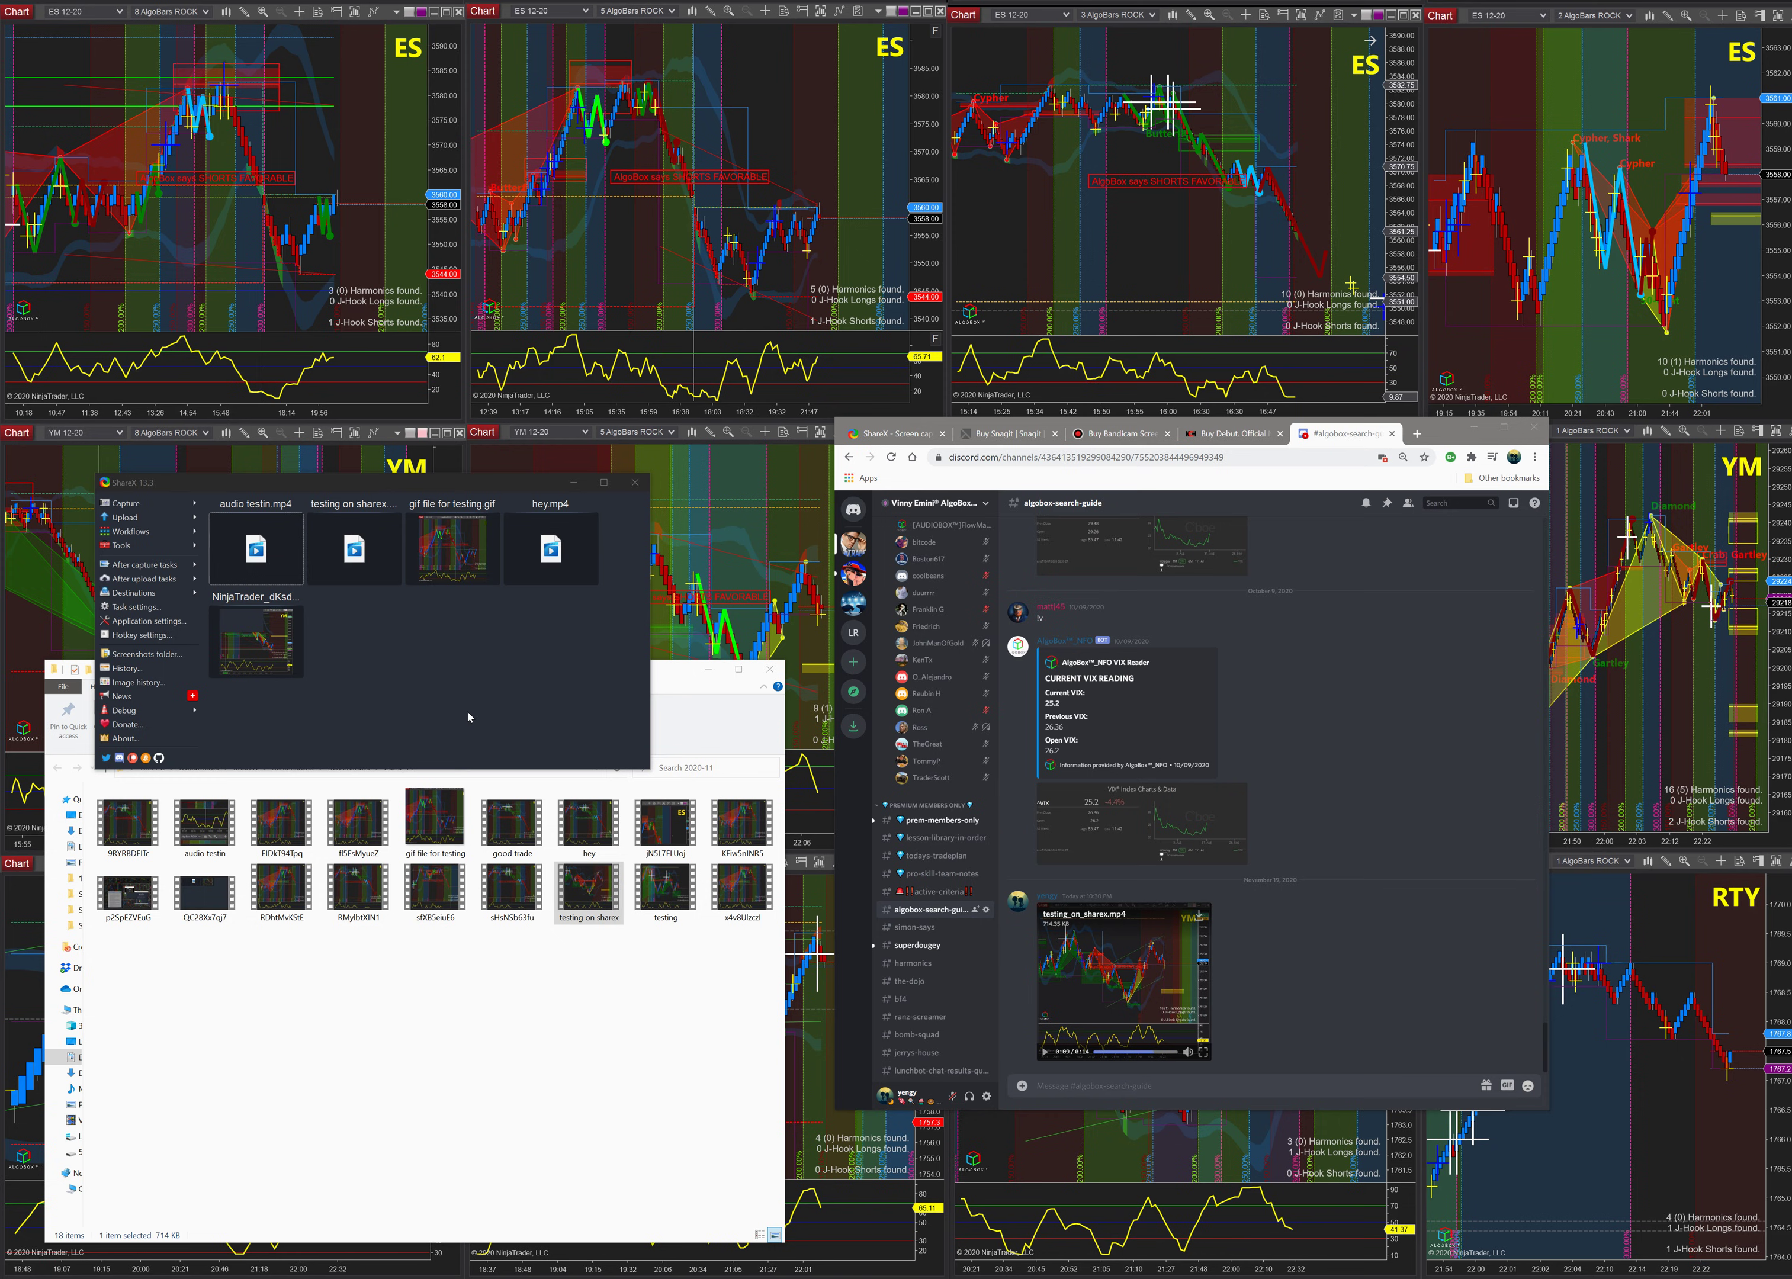
- Close the screenshots folder window and put ShareX away after viewing its GIF screen recording option
click(598, 1042)
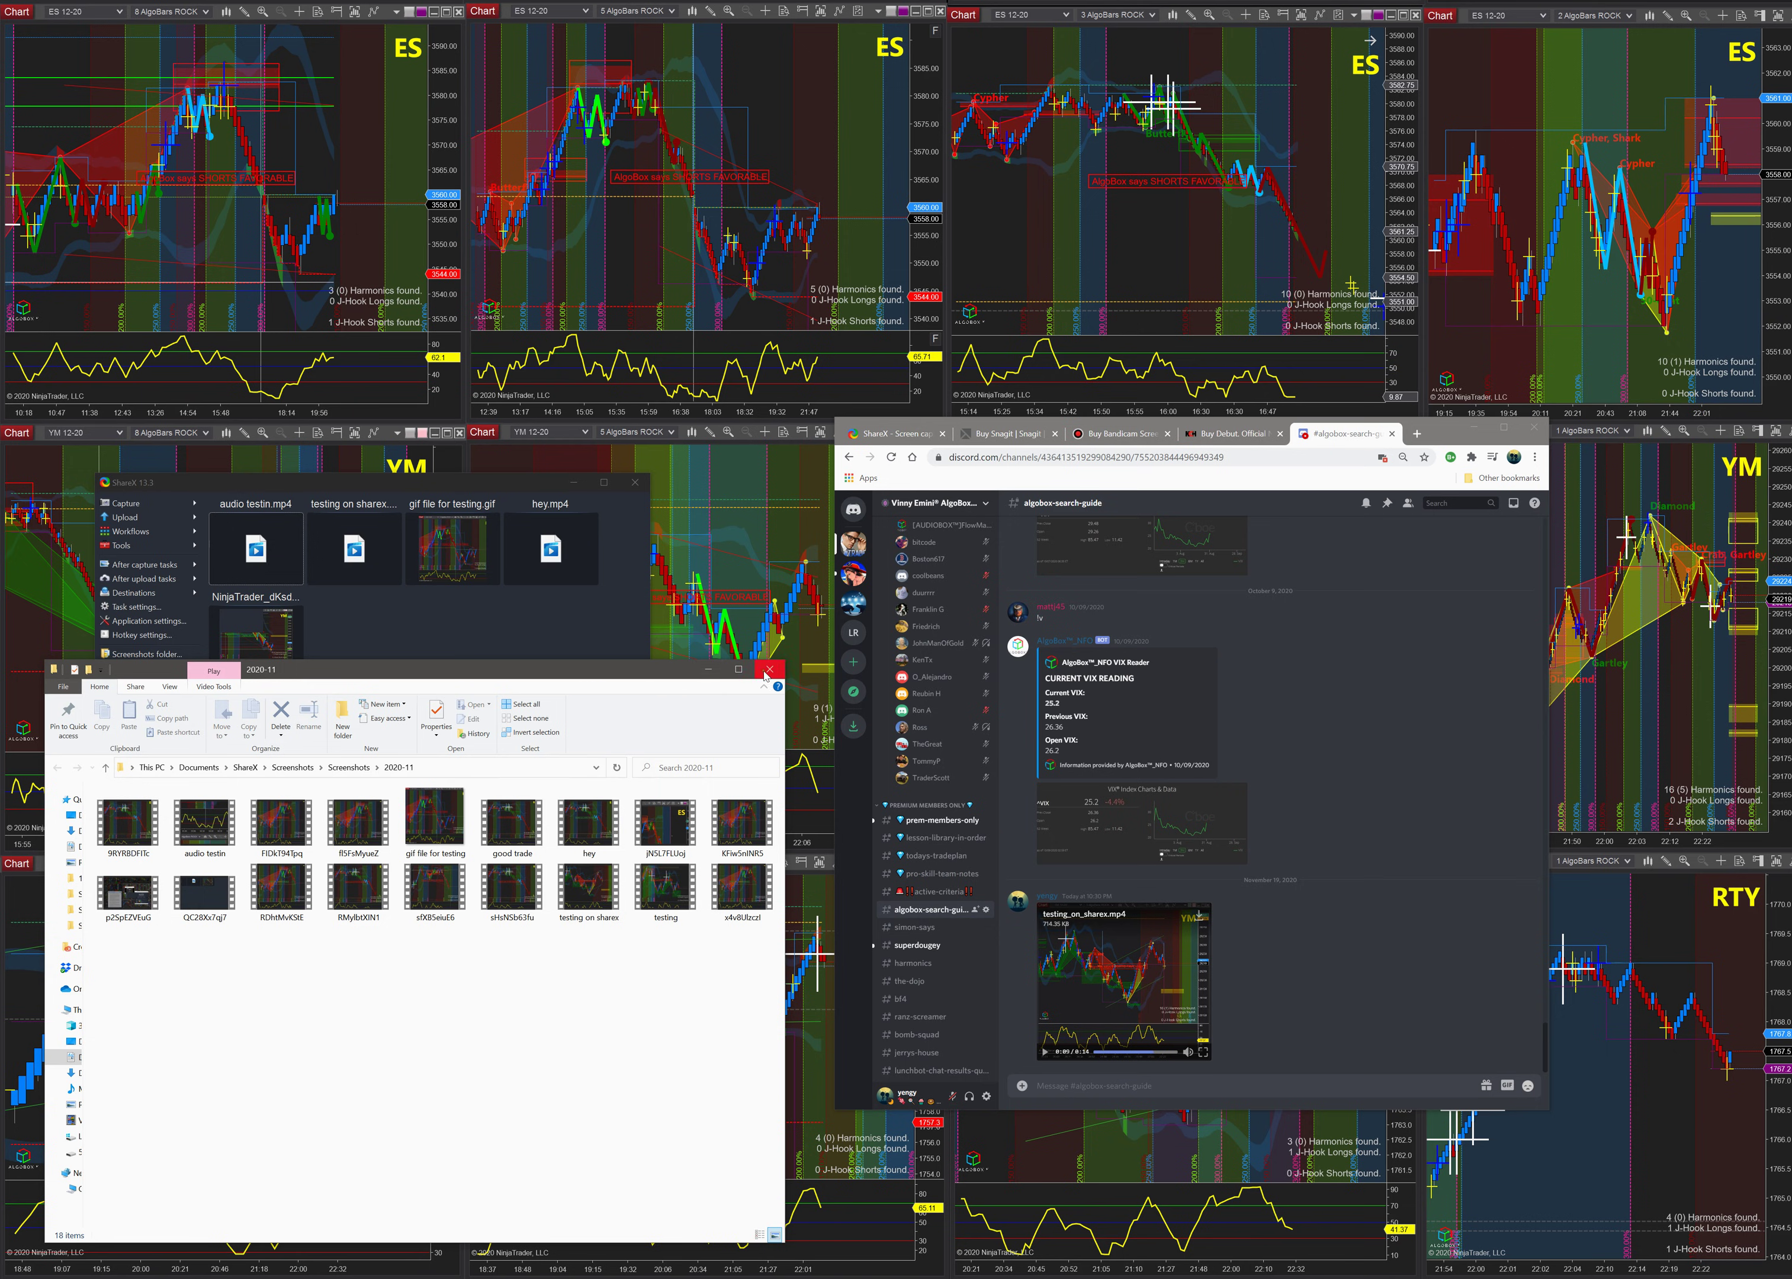
drag(663, 678, 0, 539)
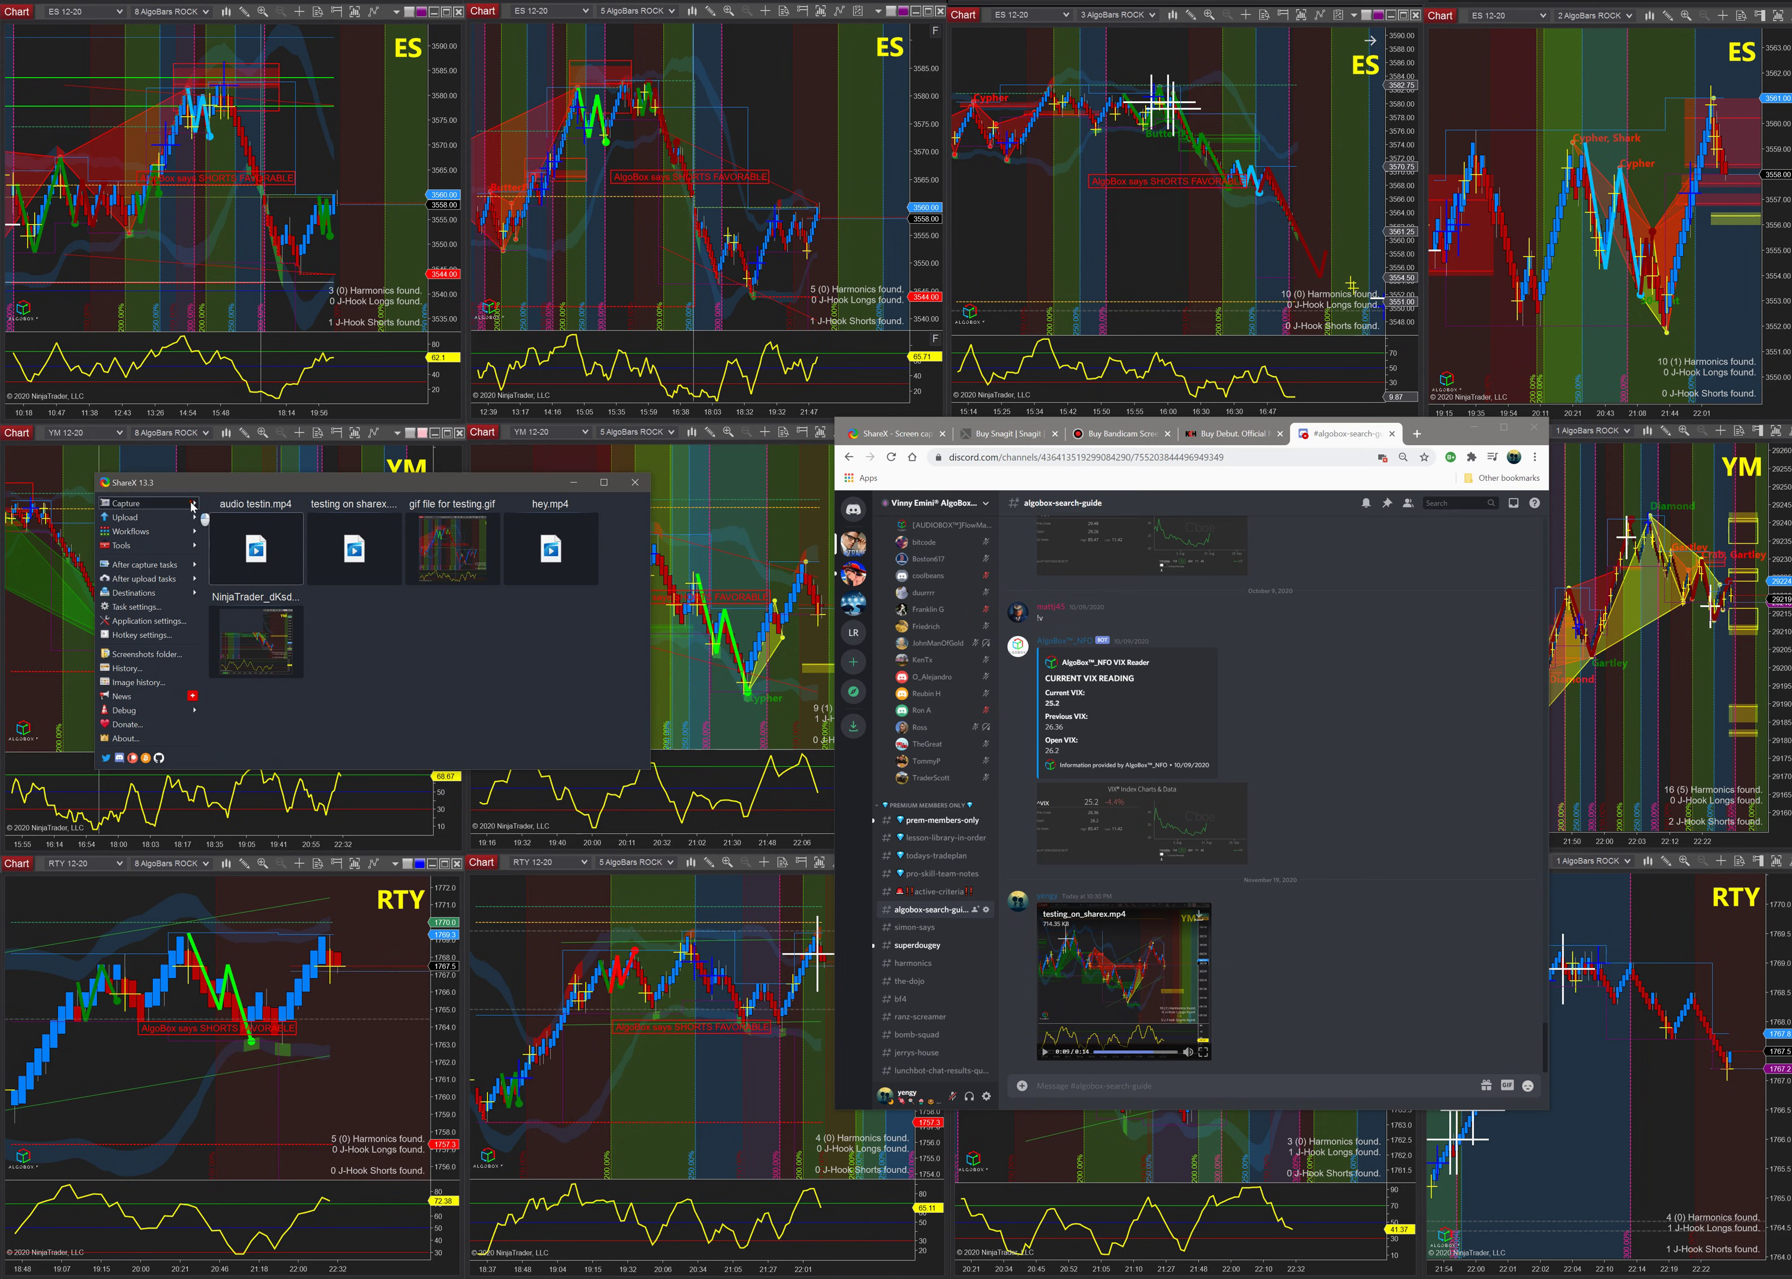
click(158, 503)
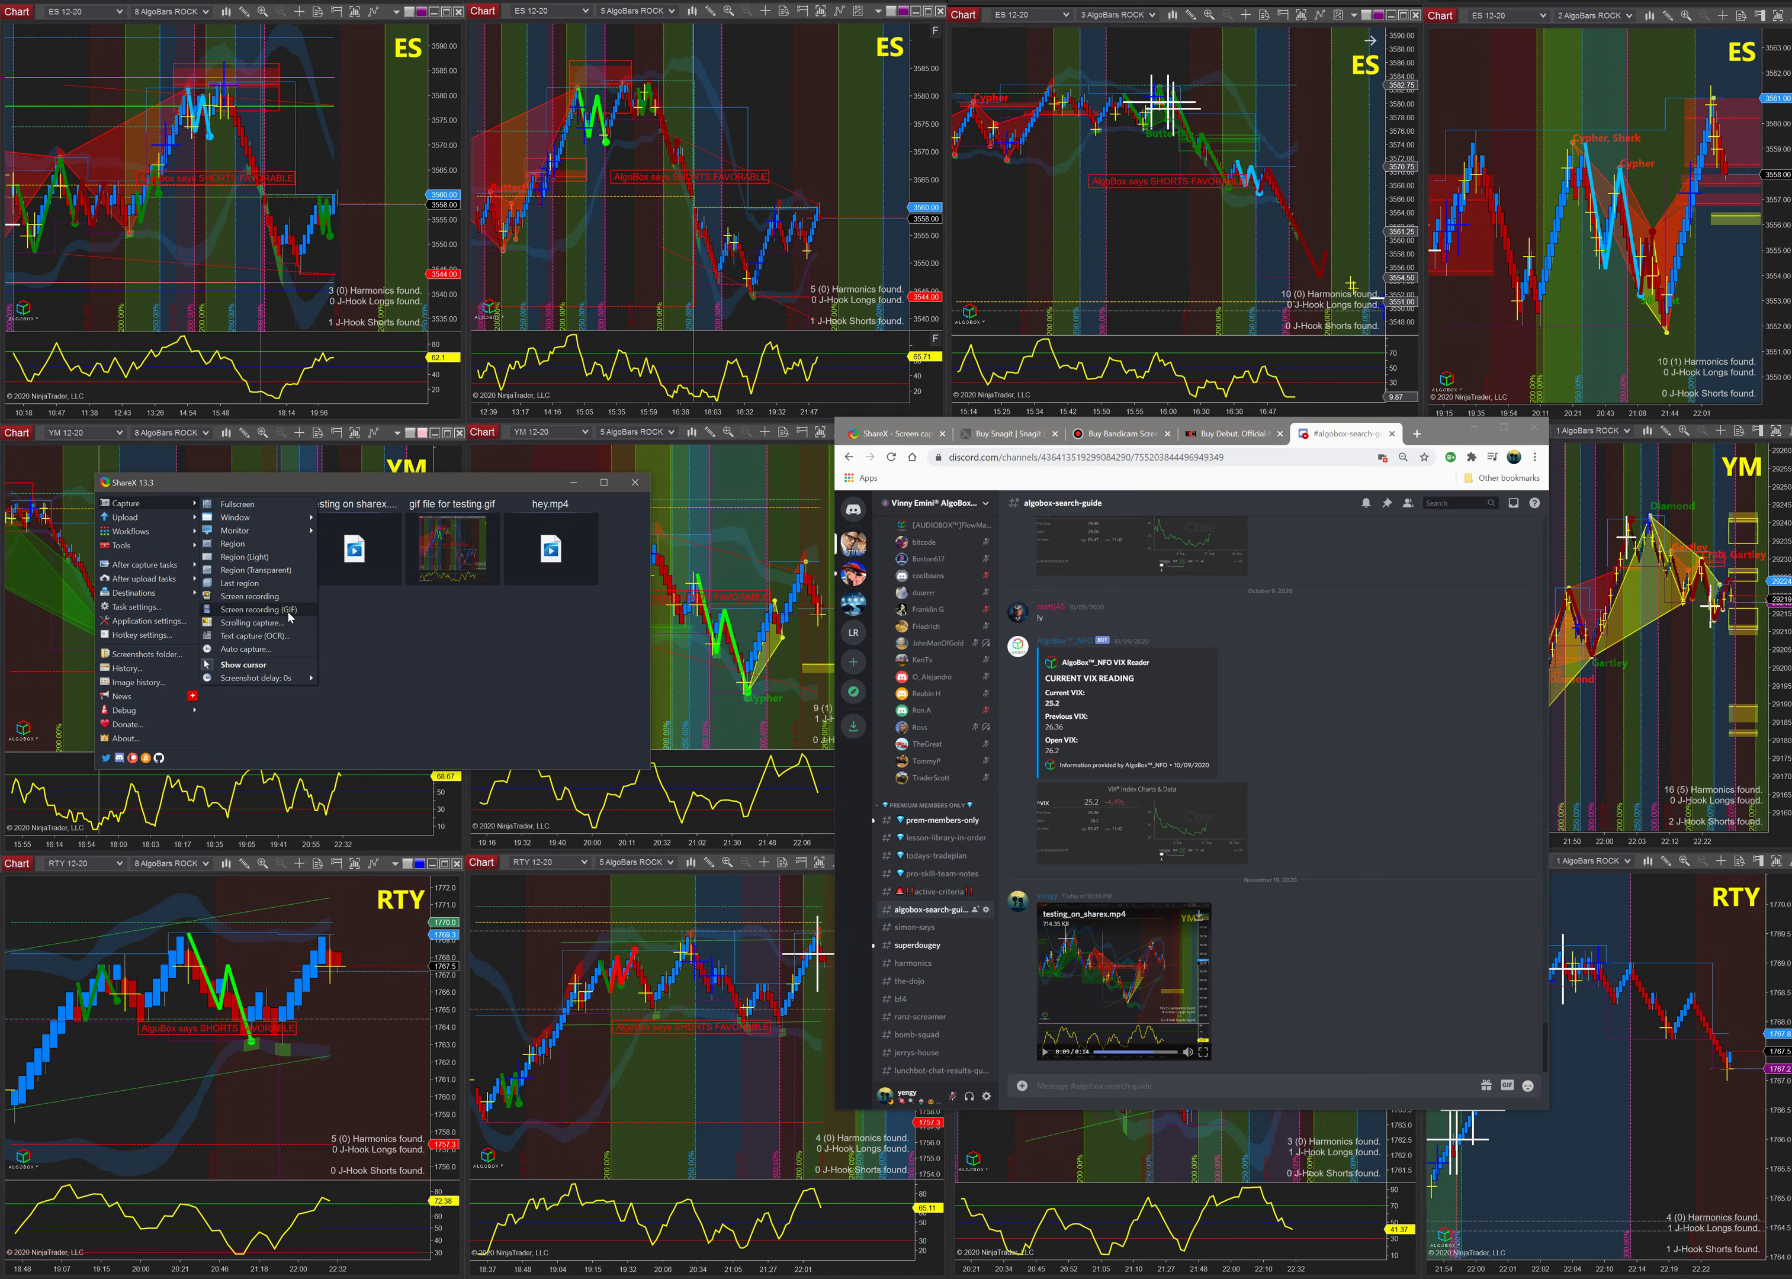
click(307, 614)
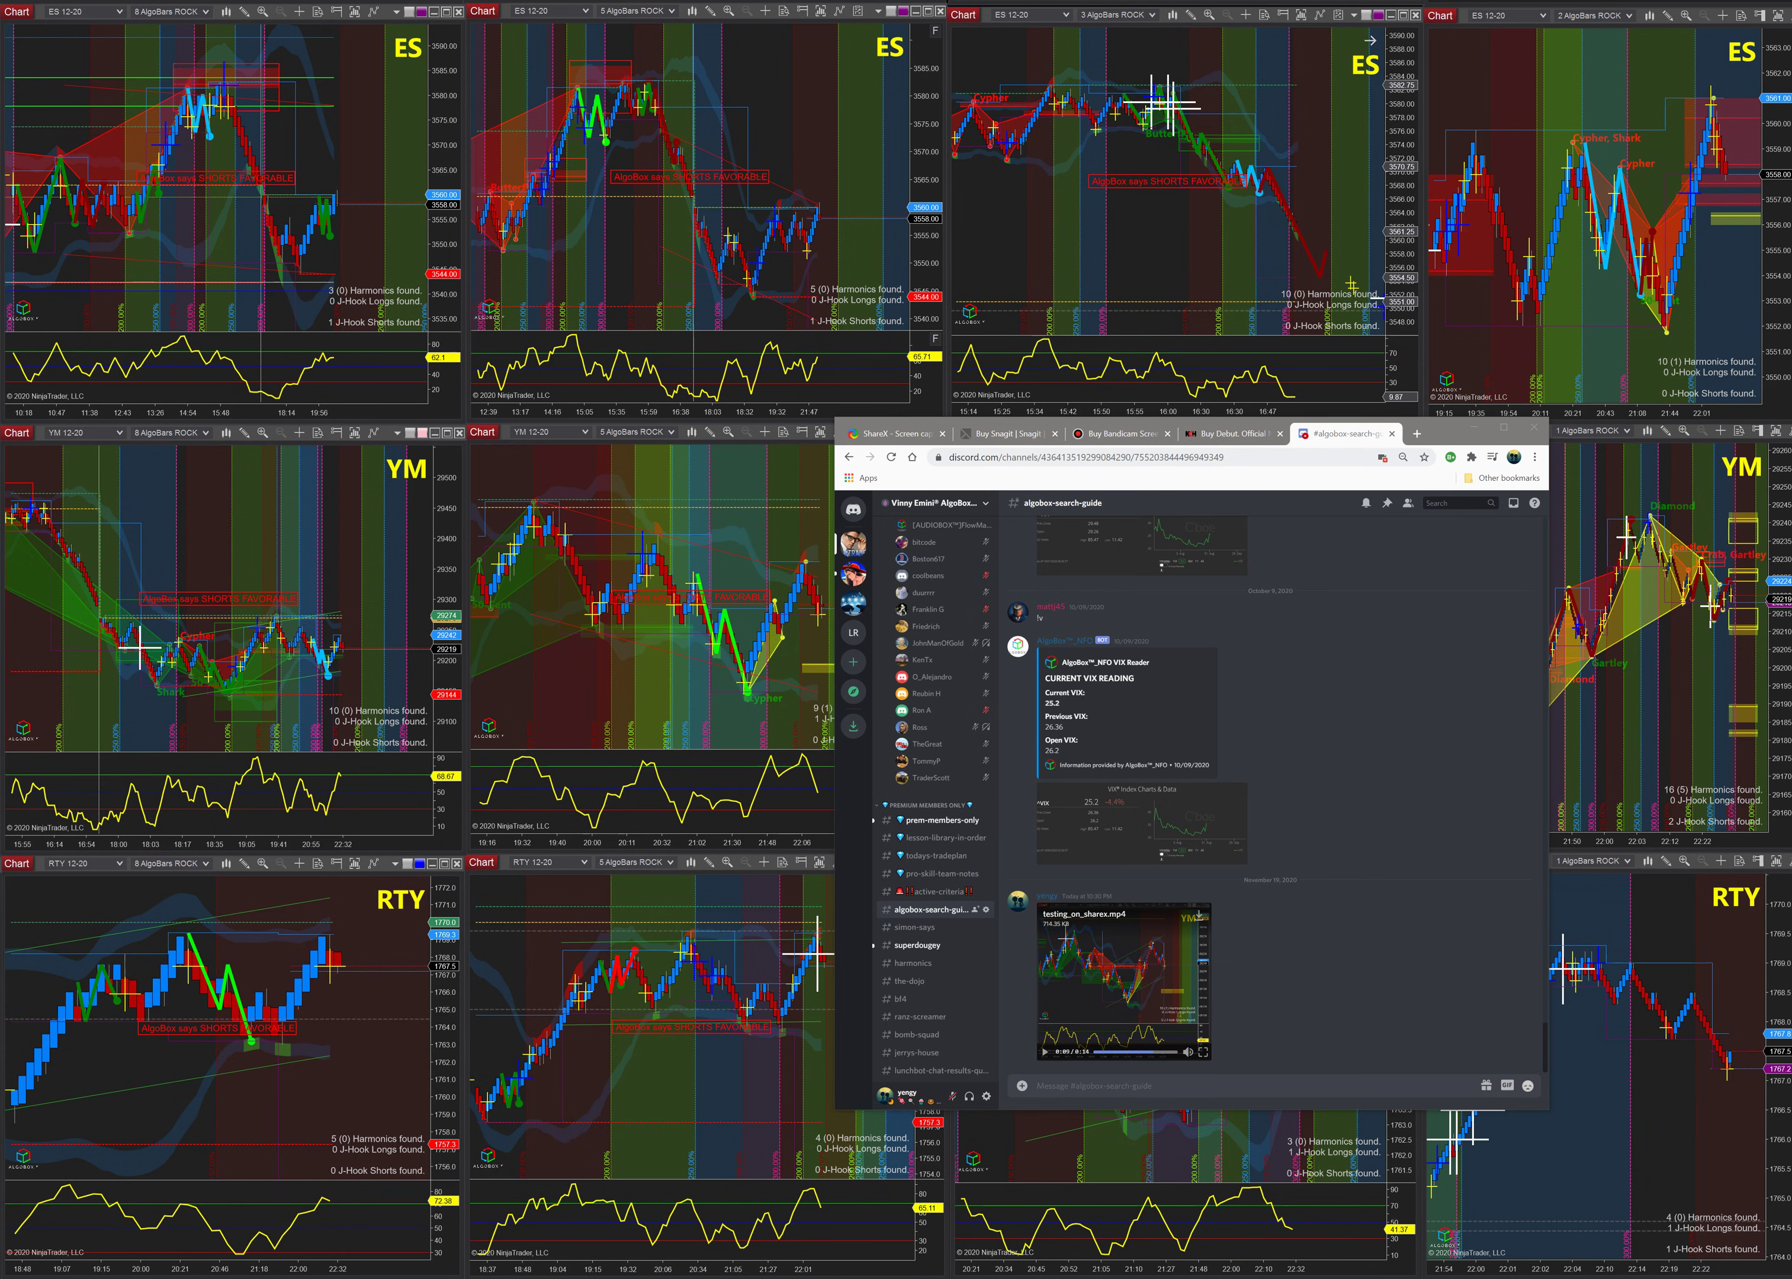
- Delete the message with the testing_on_sharex.mp4 clip from the algobox-search-guide channel in Discord
click(1525, 889)
click(1440, 945)
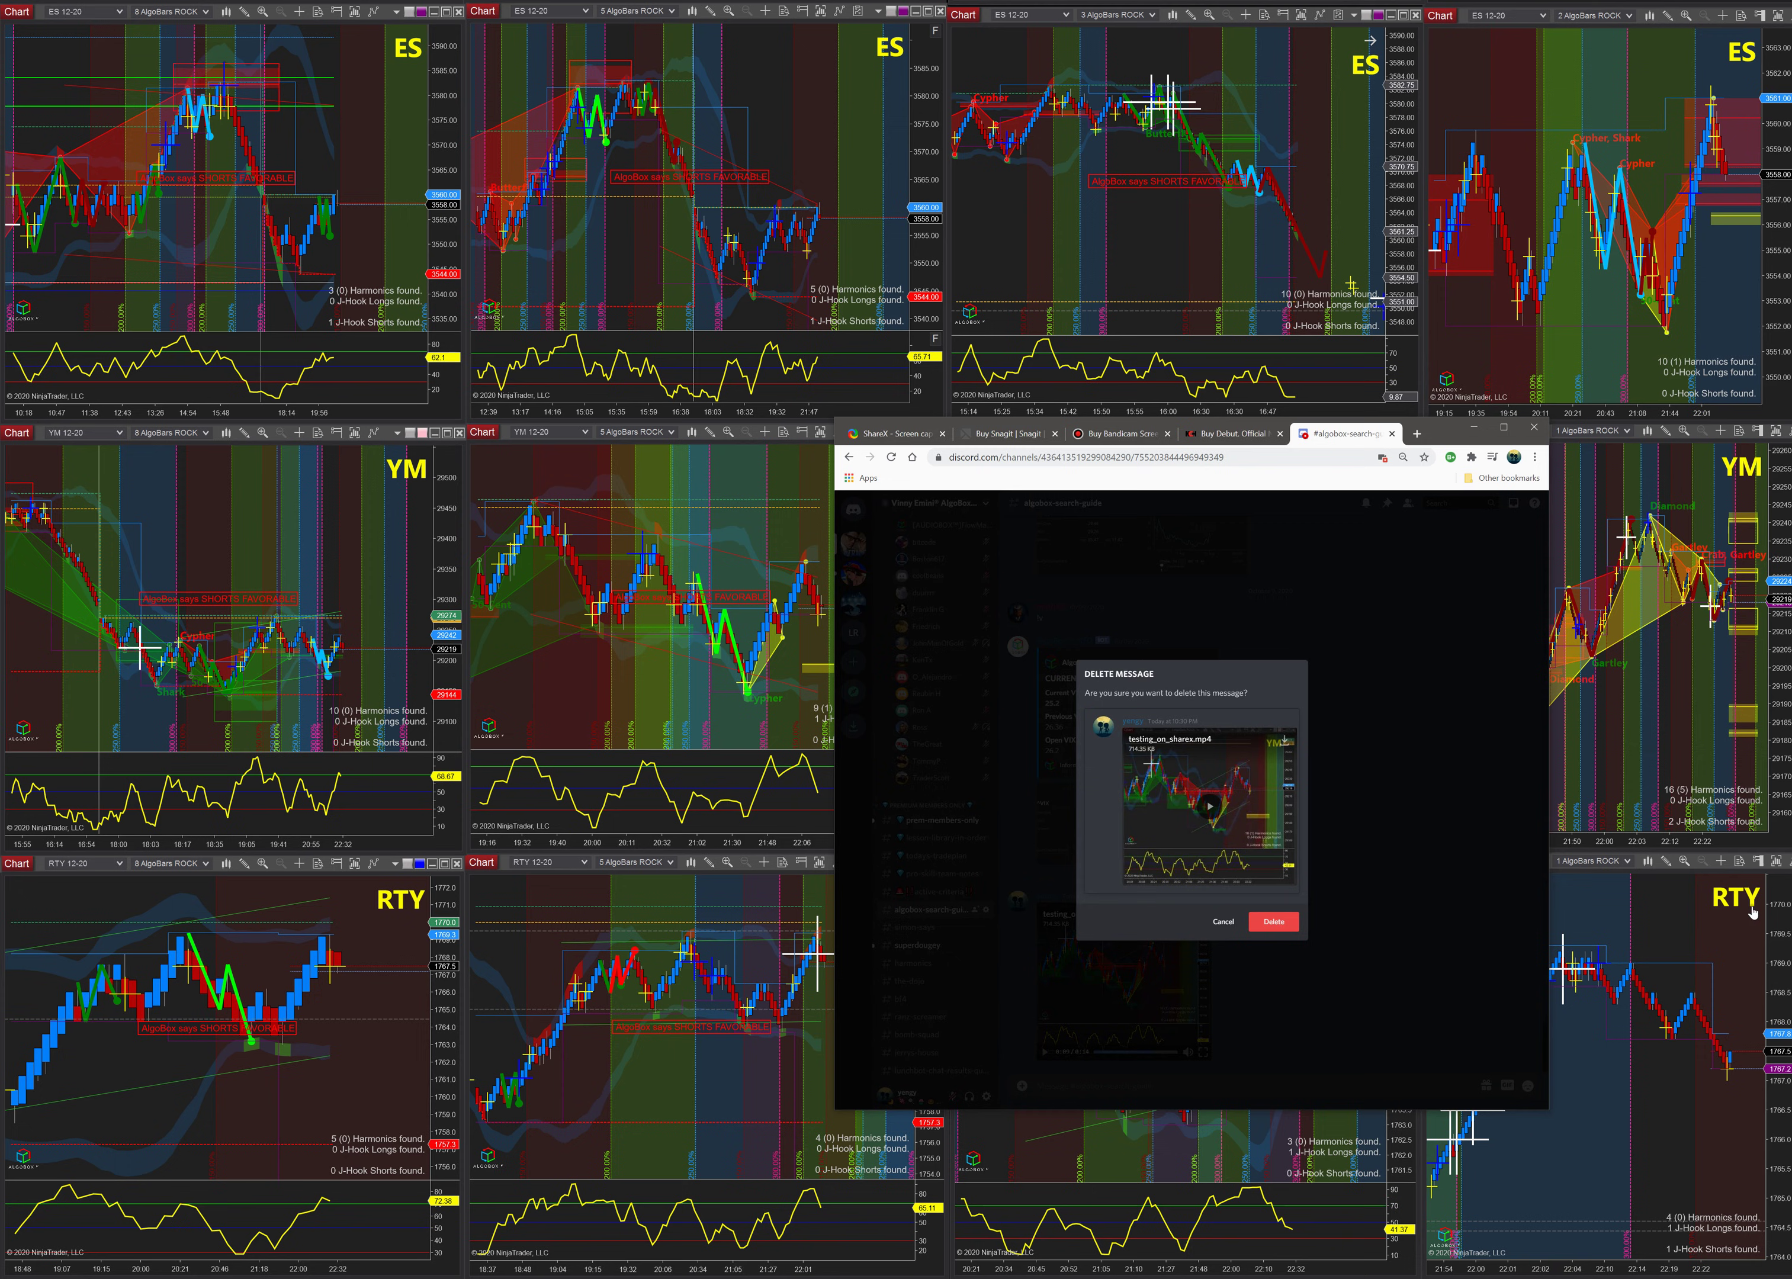
key(Return)
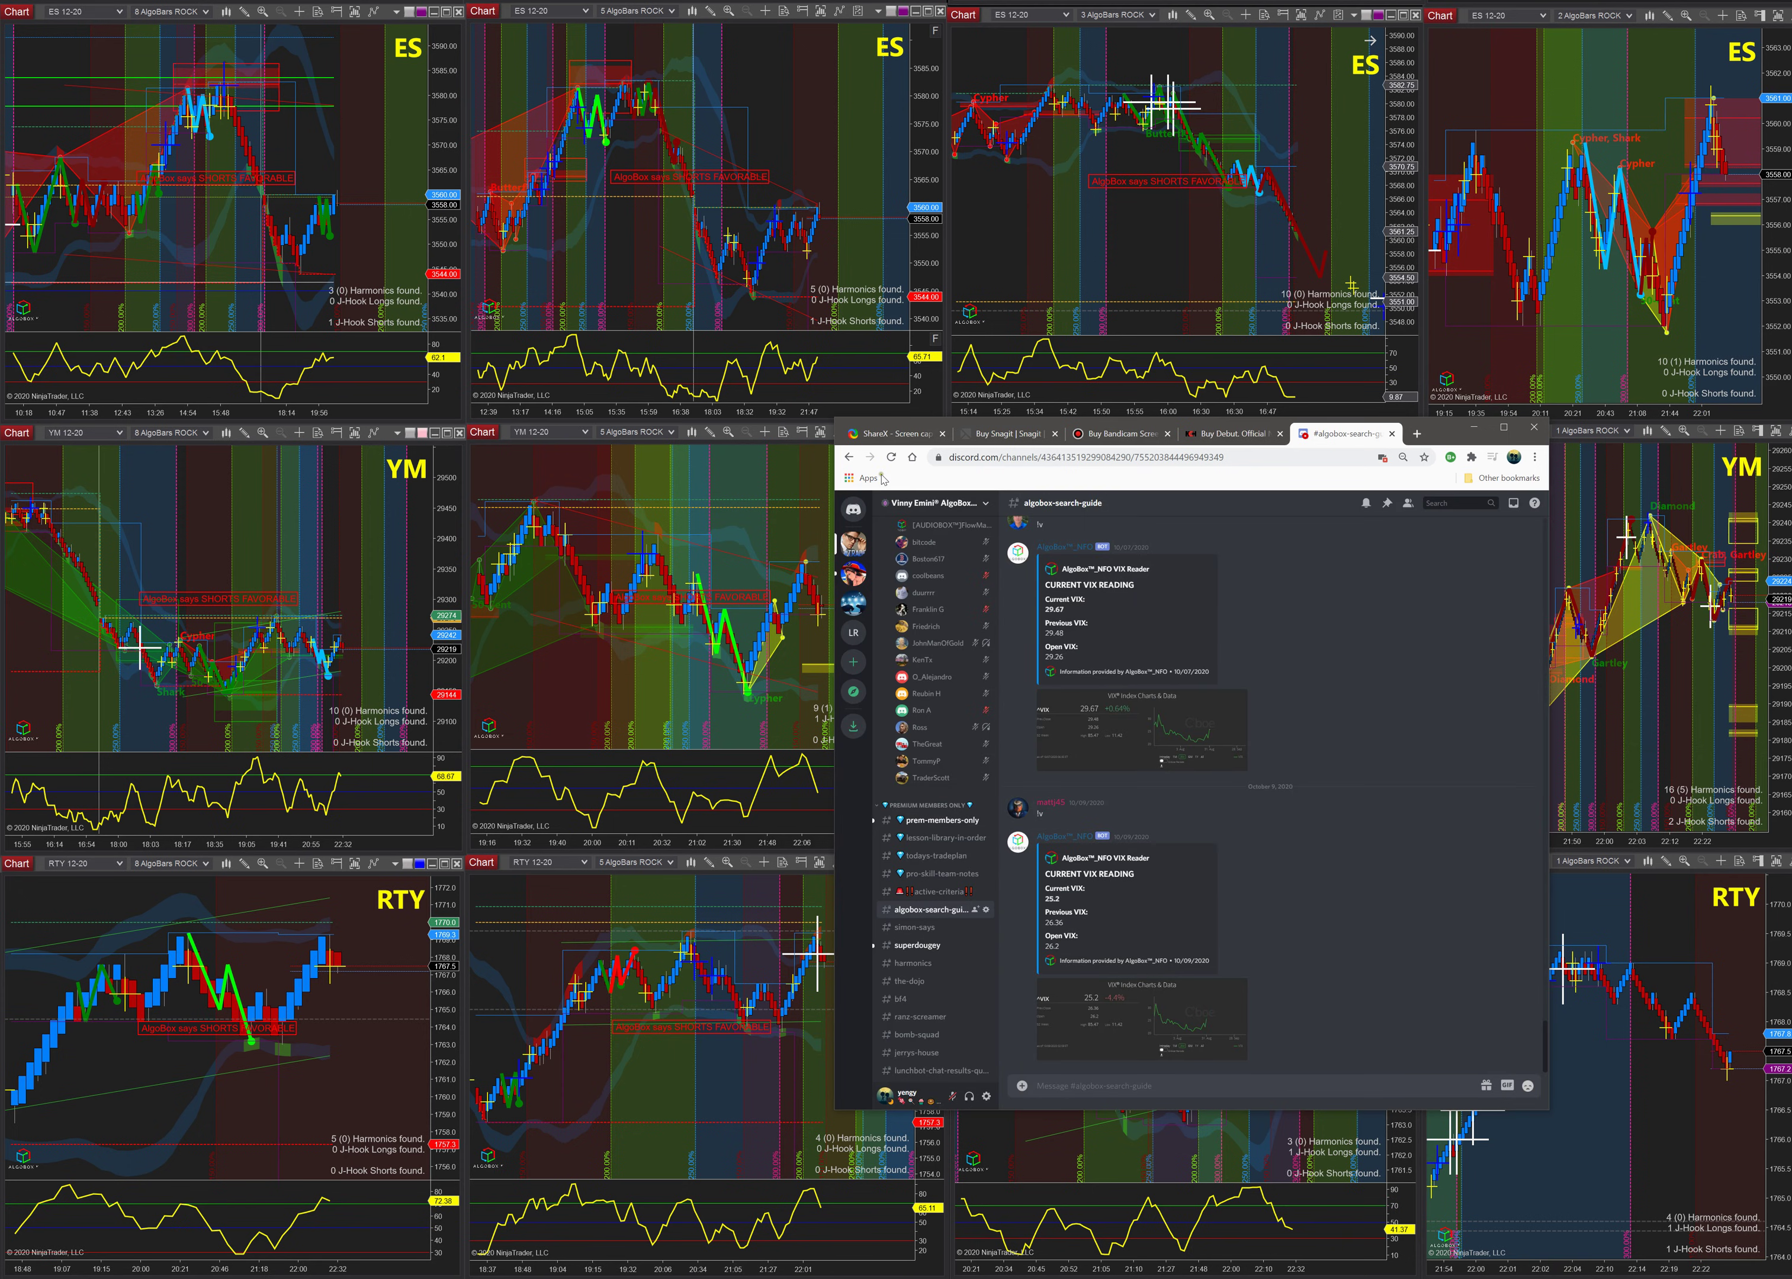
- View the licence prices on the Bandicam purchase page and minimize the browser
click(1108, 435)
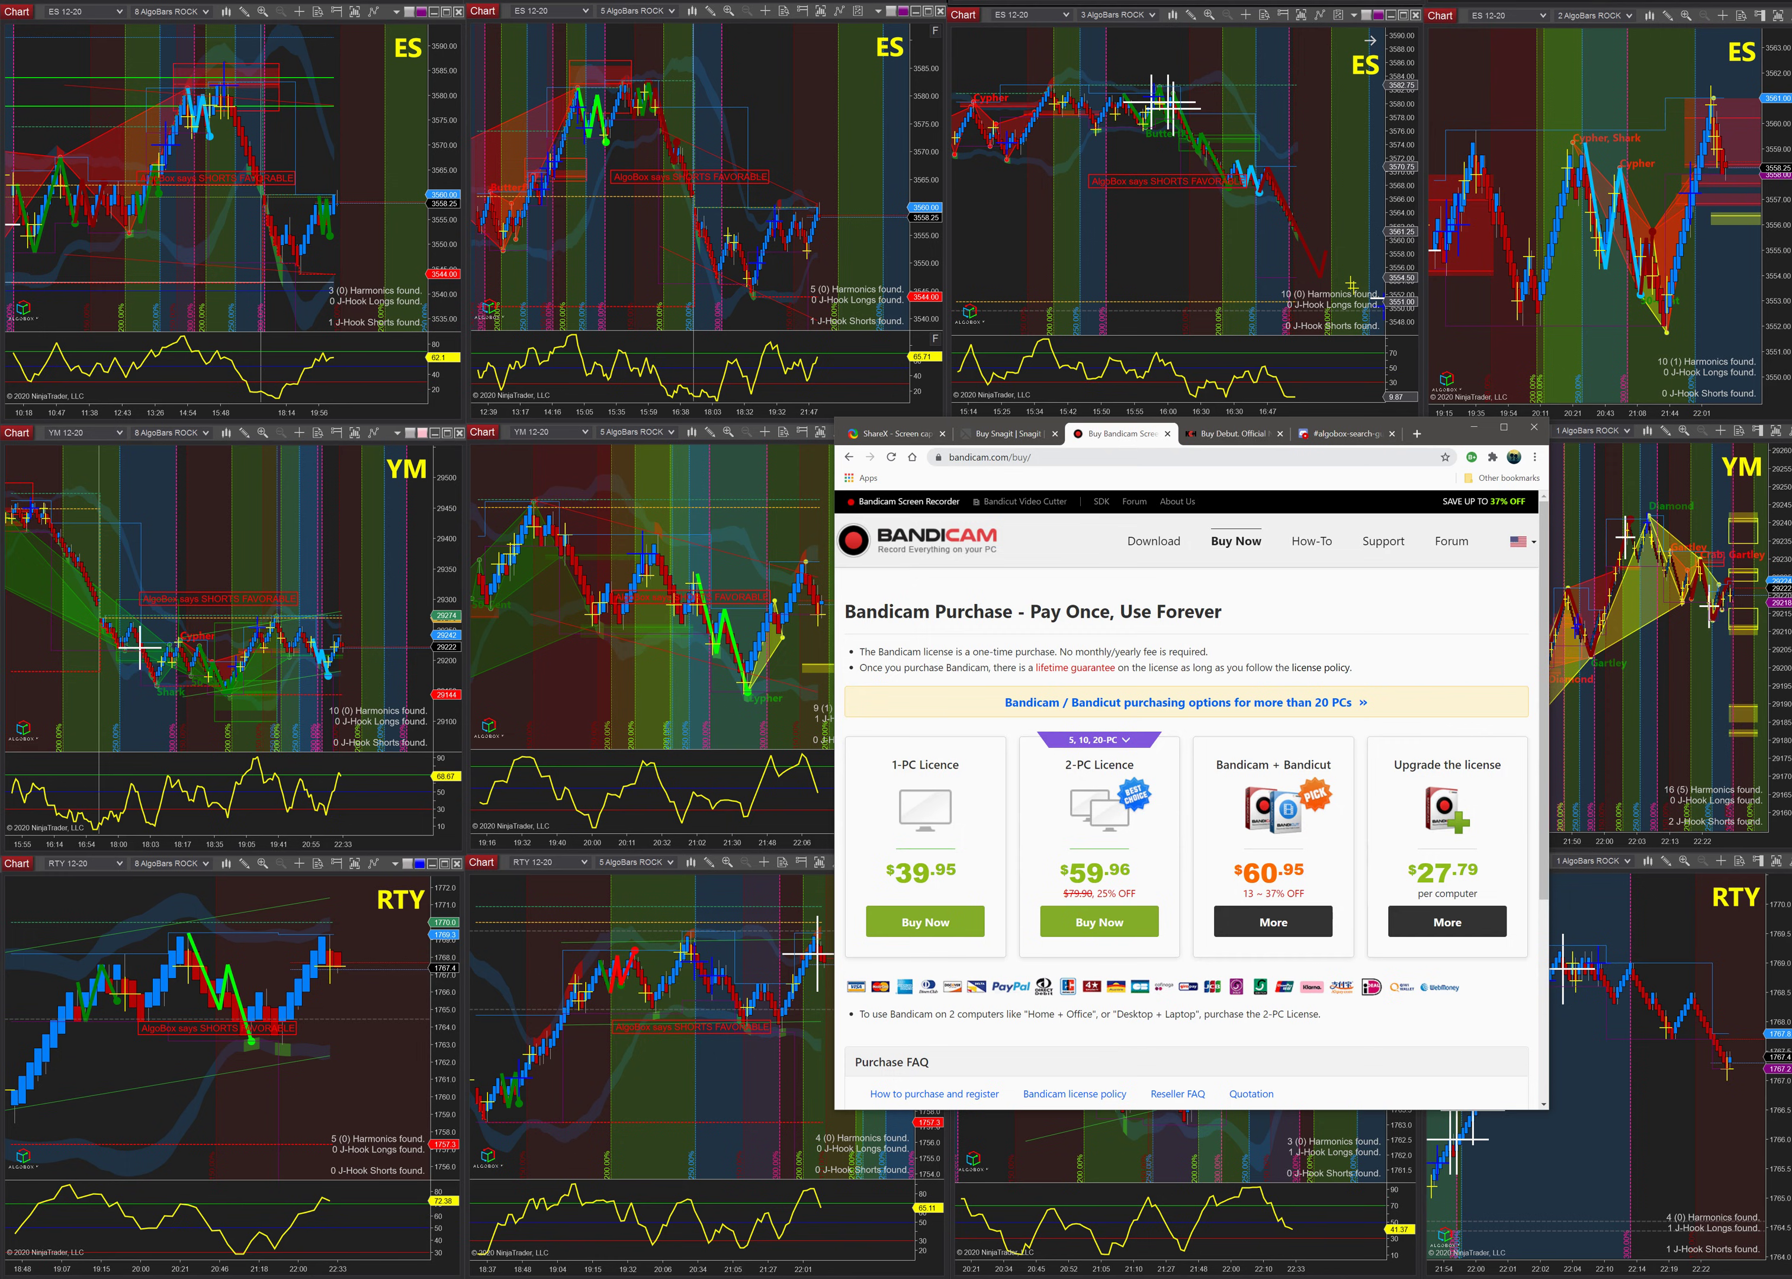
drag(1446, 427, 666, 406)
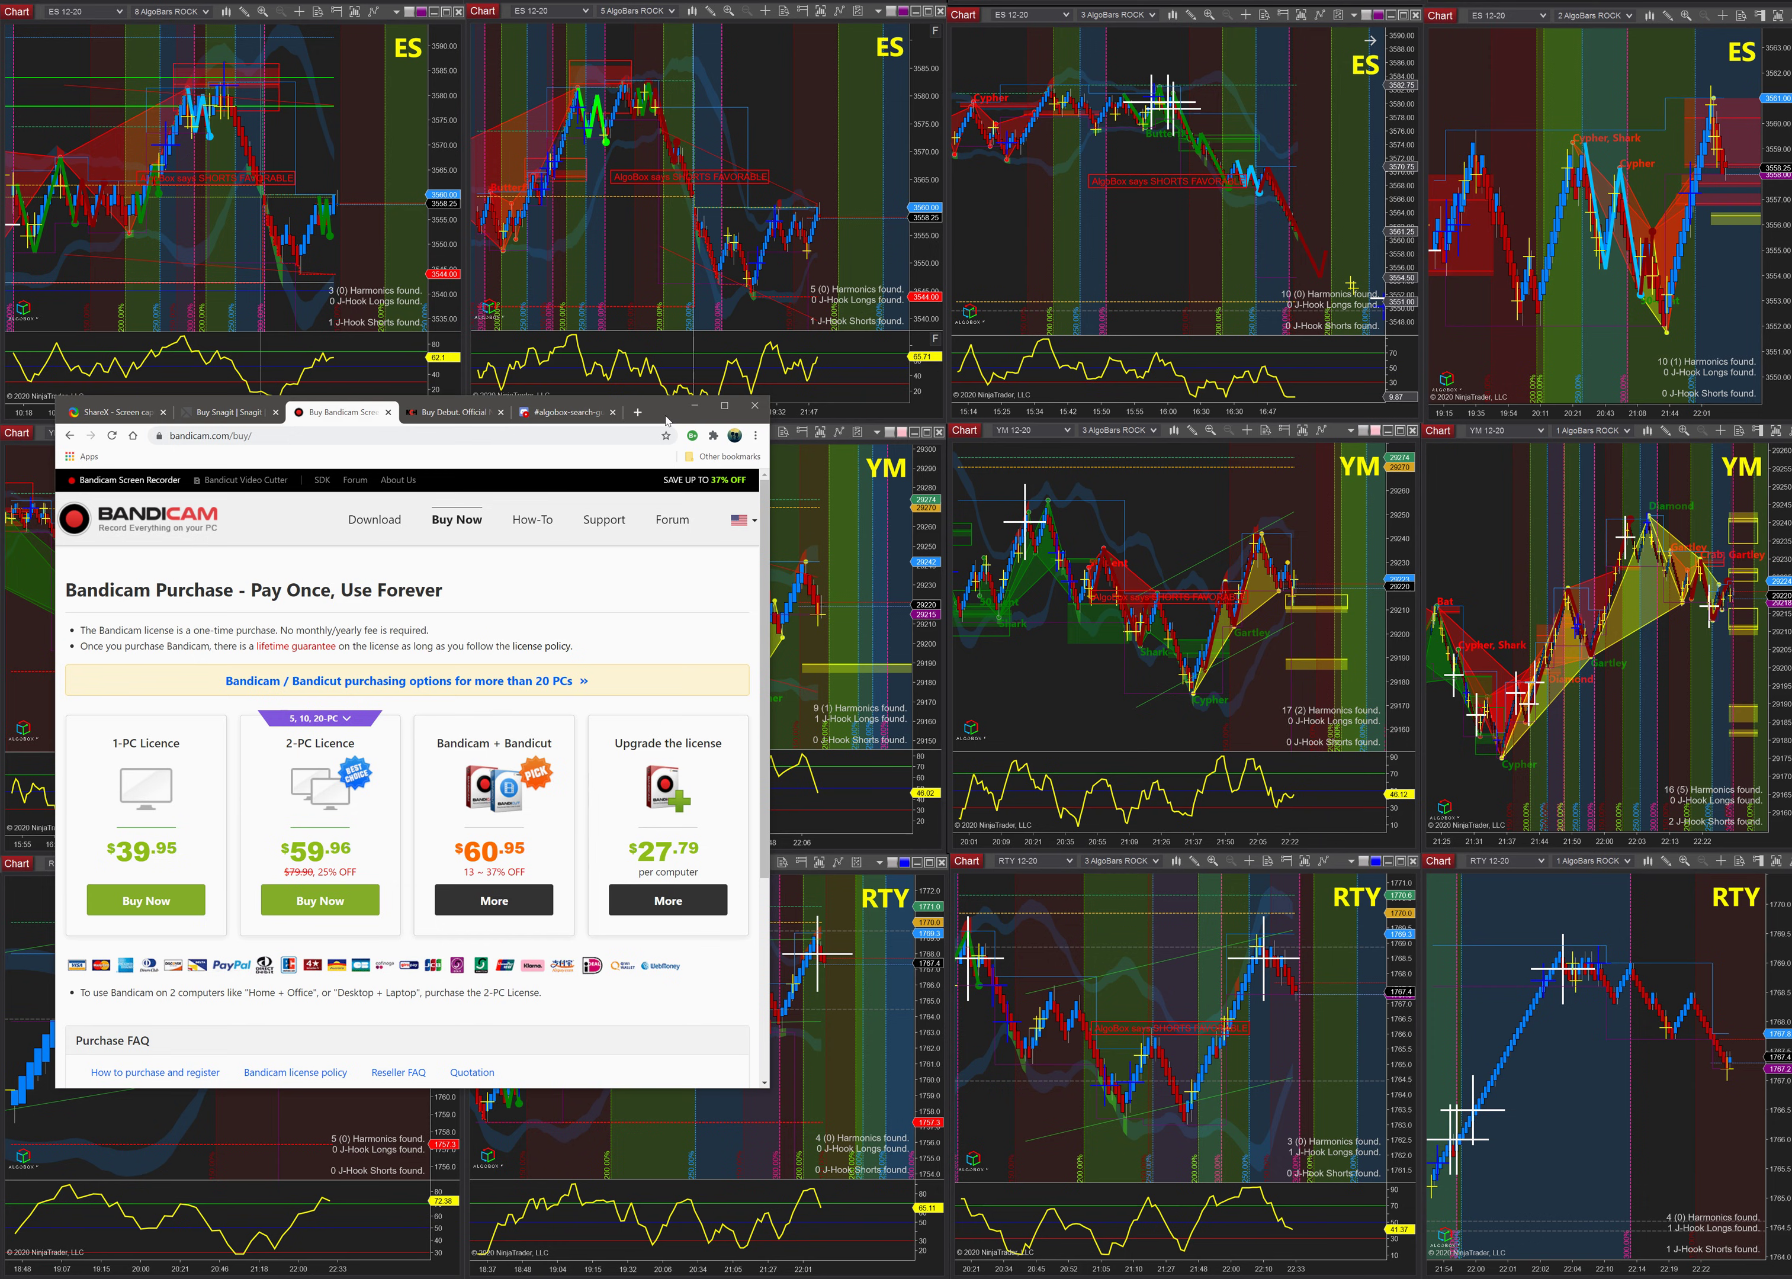
click(694, 406)
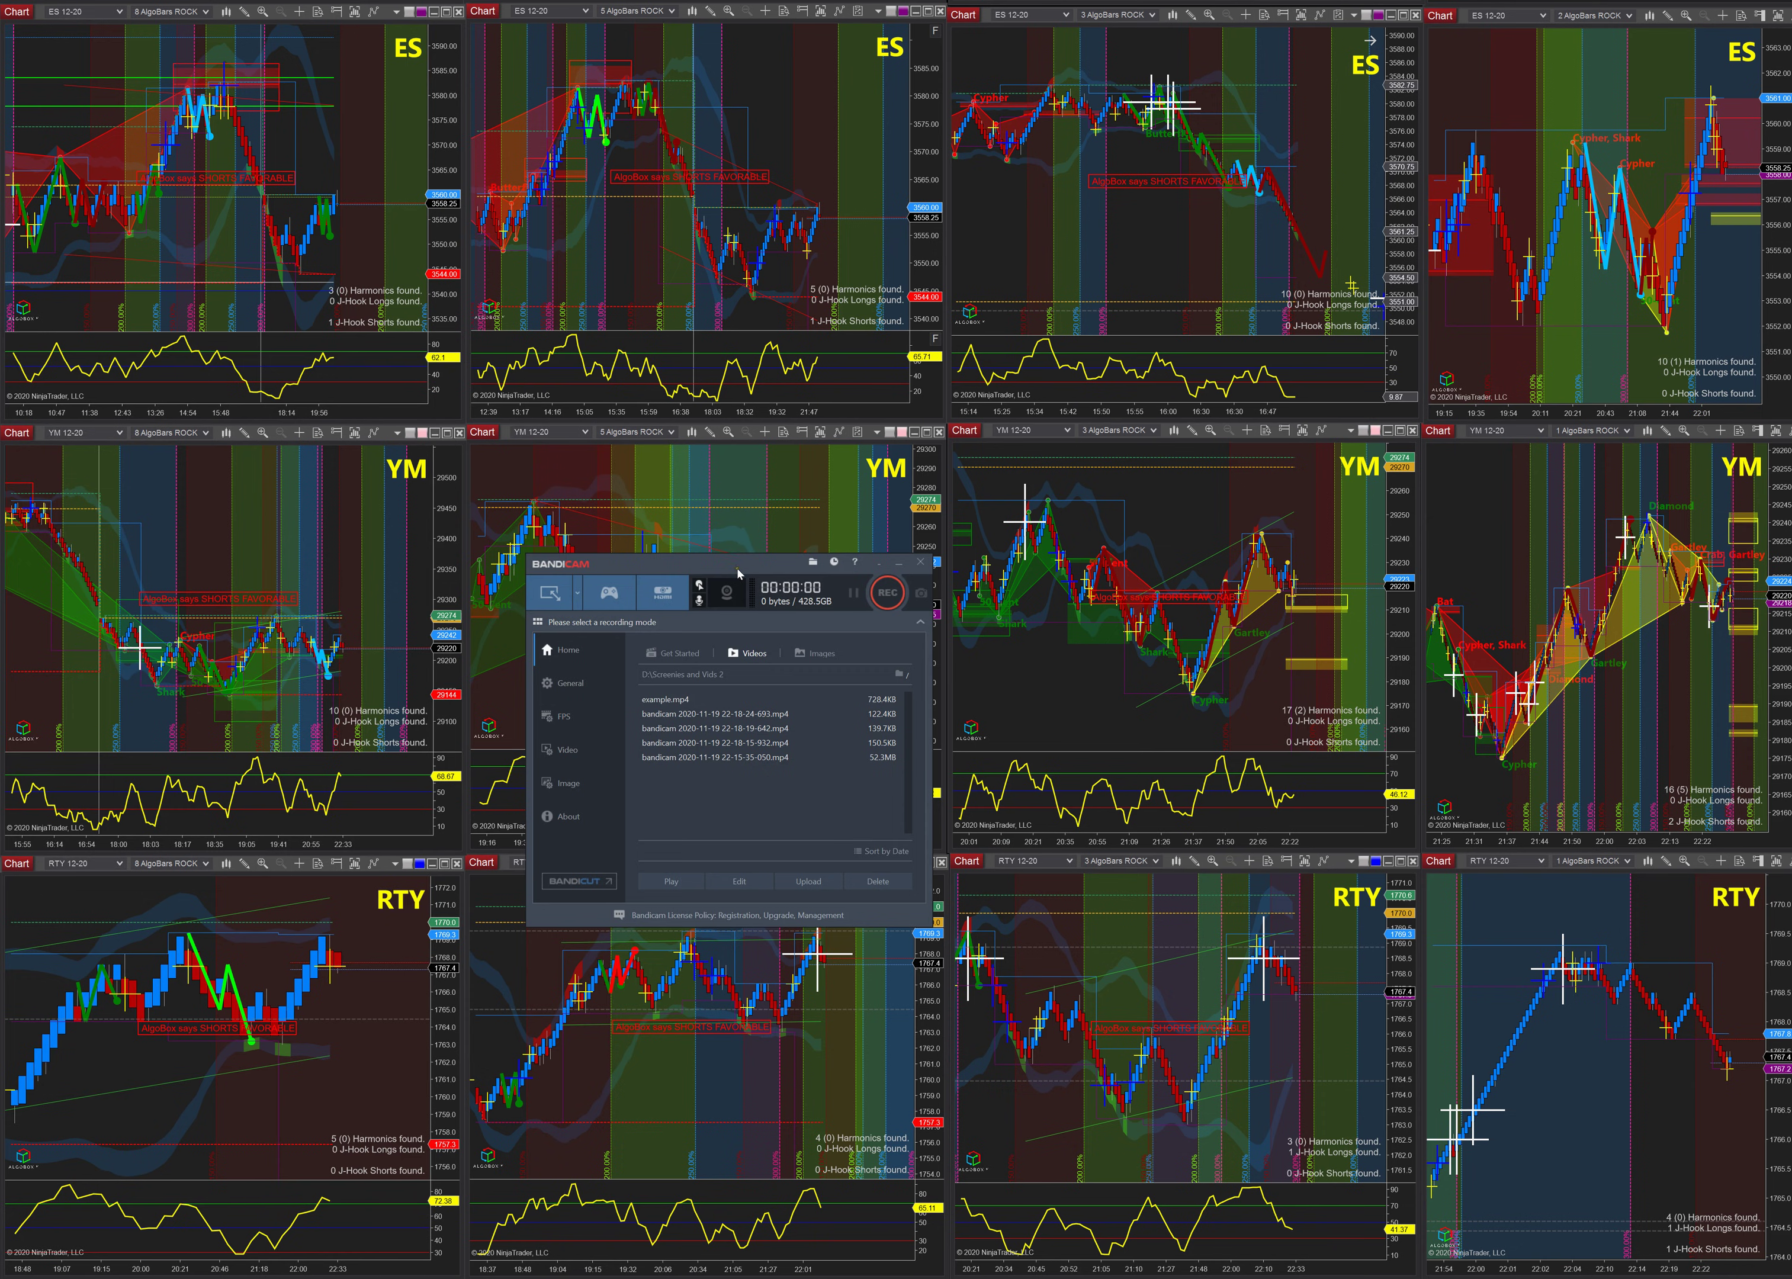
- Switch to Bandicam, move its window clear of the central charts, and examine the rectangle recording size choices
drag(739, 574, 340, 615)
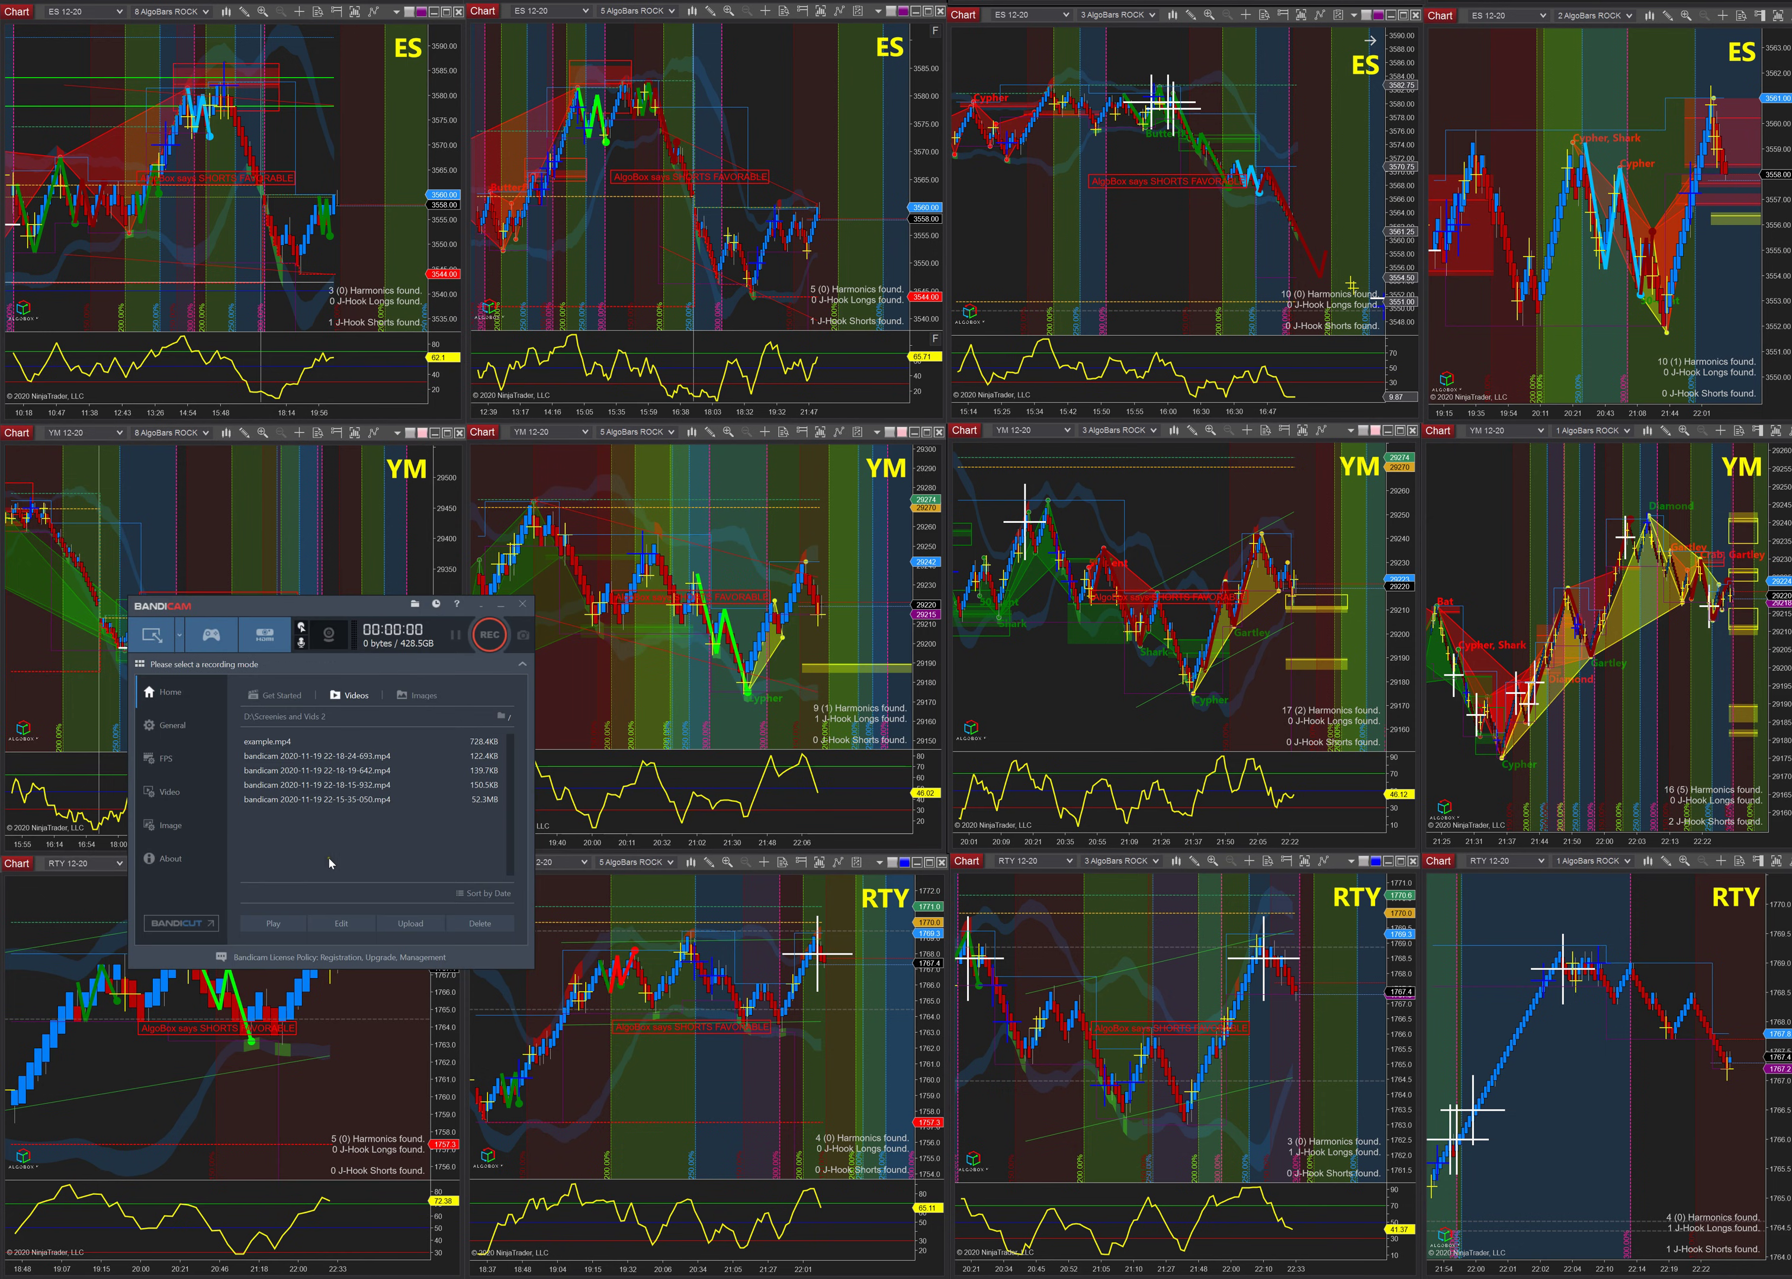
click(180, 634)
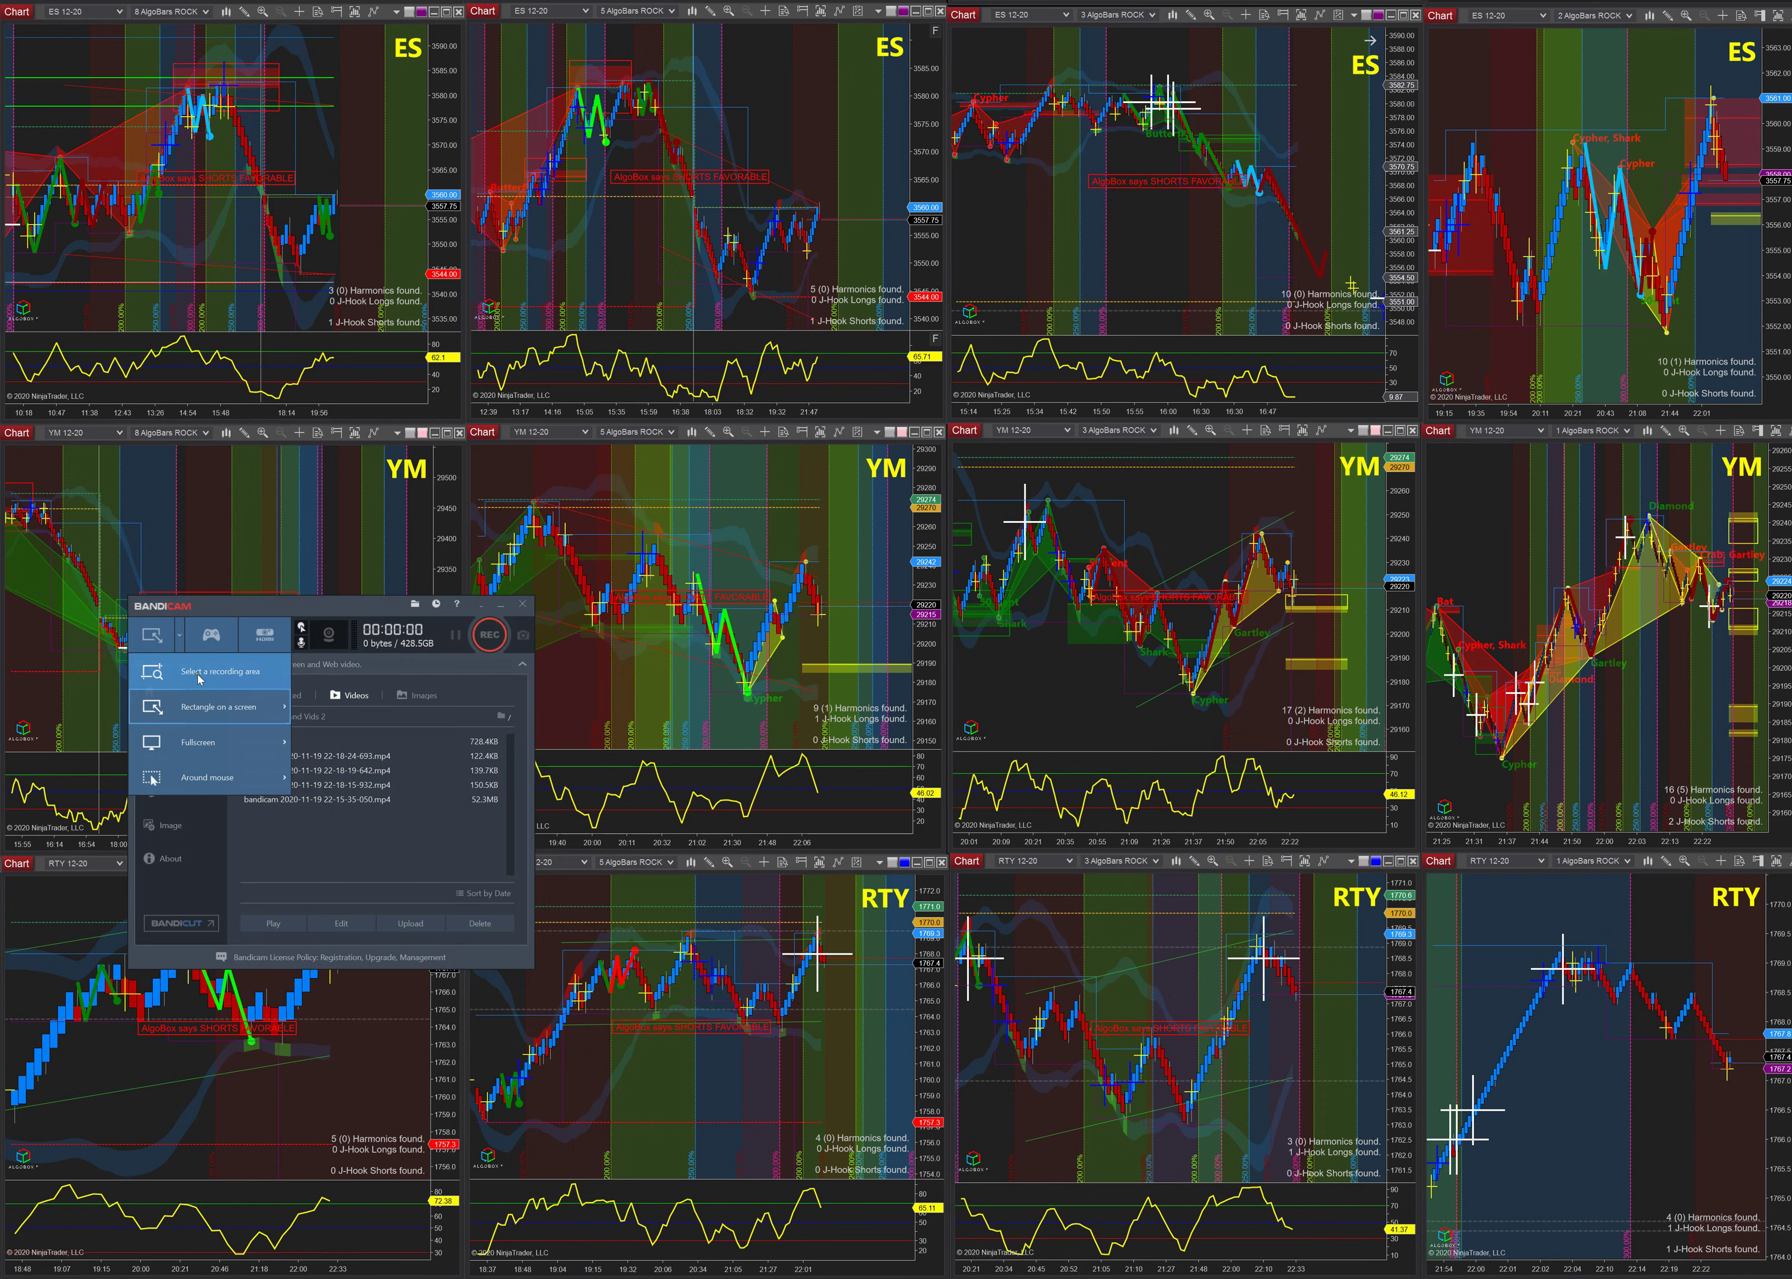
mouse_move(265, 707)
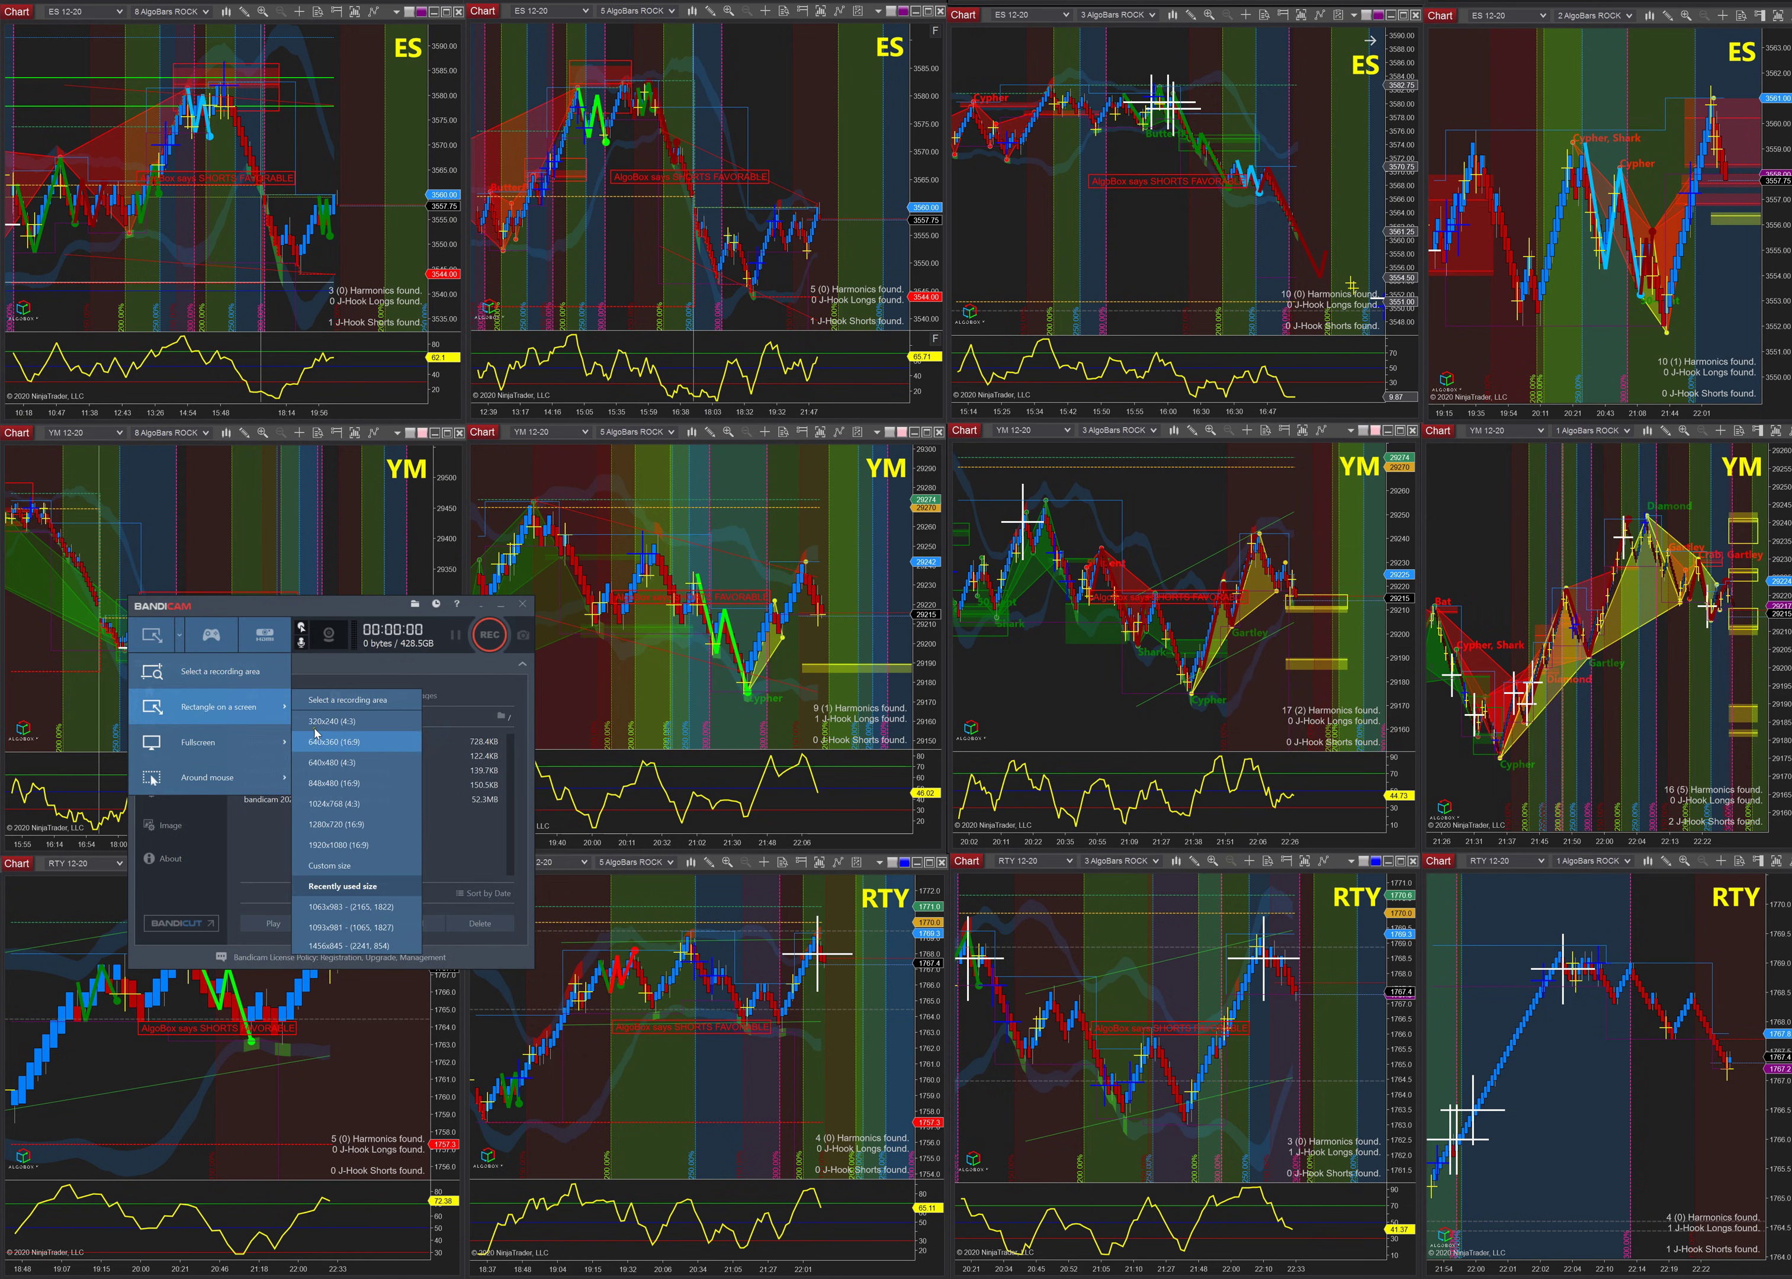
click(500, 843)
- Examine Bandicam's general options and the scheduled recording list without adding a schedule
click(172, 725)
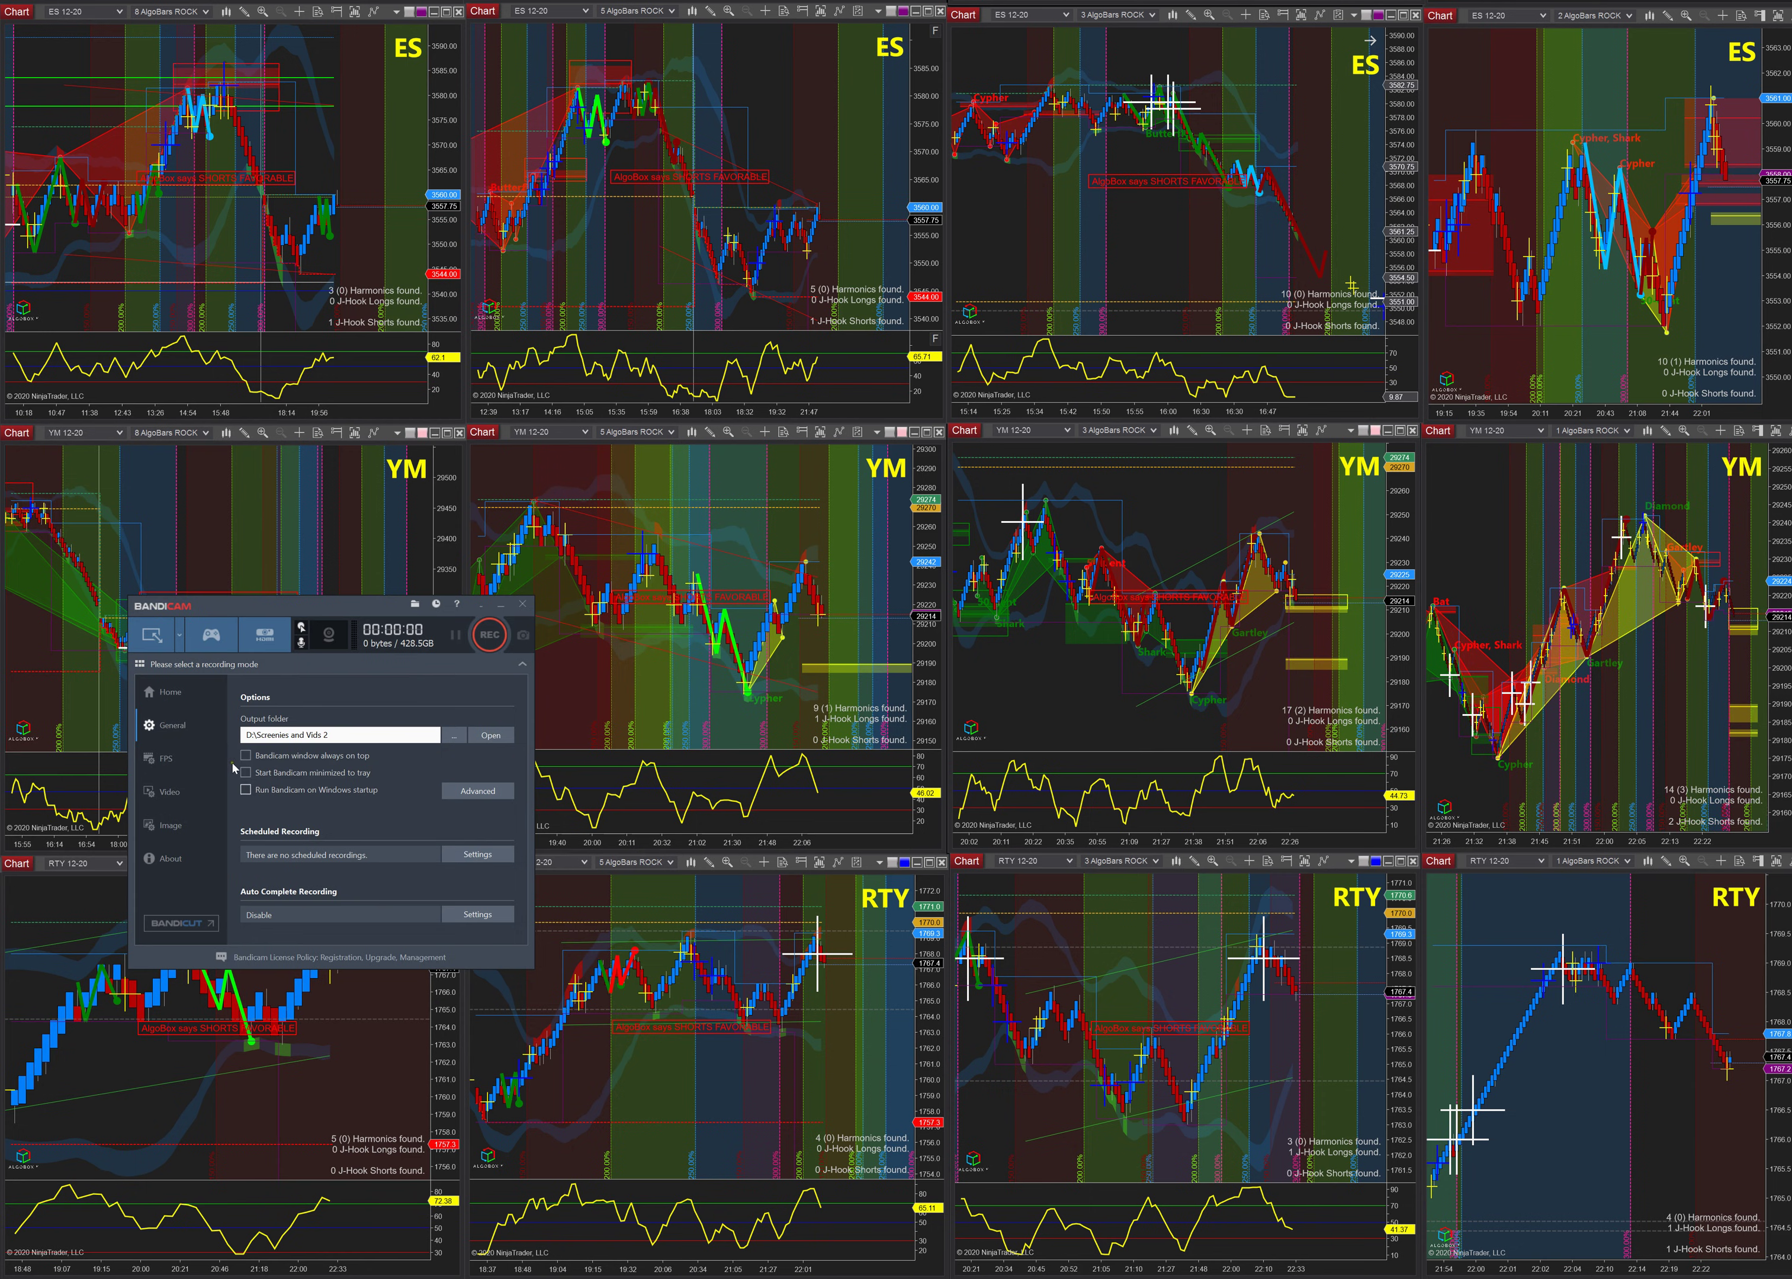
click(478, 854)
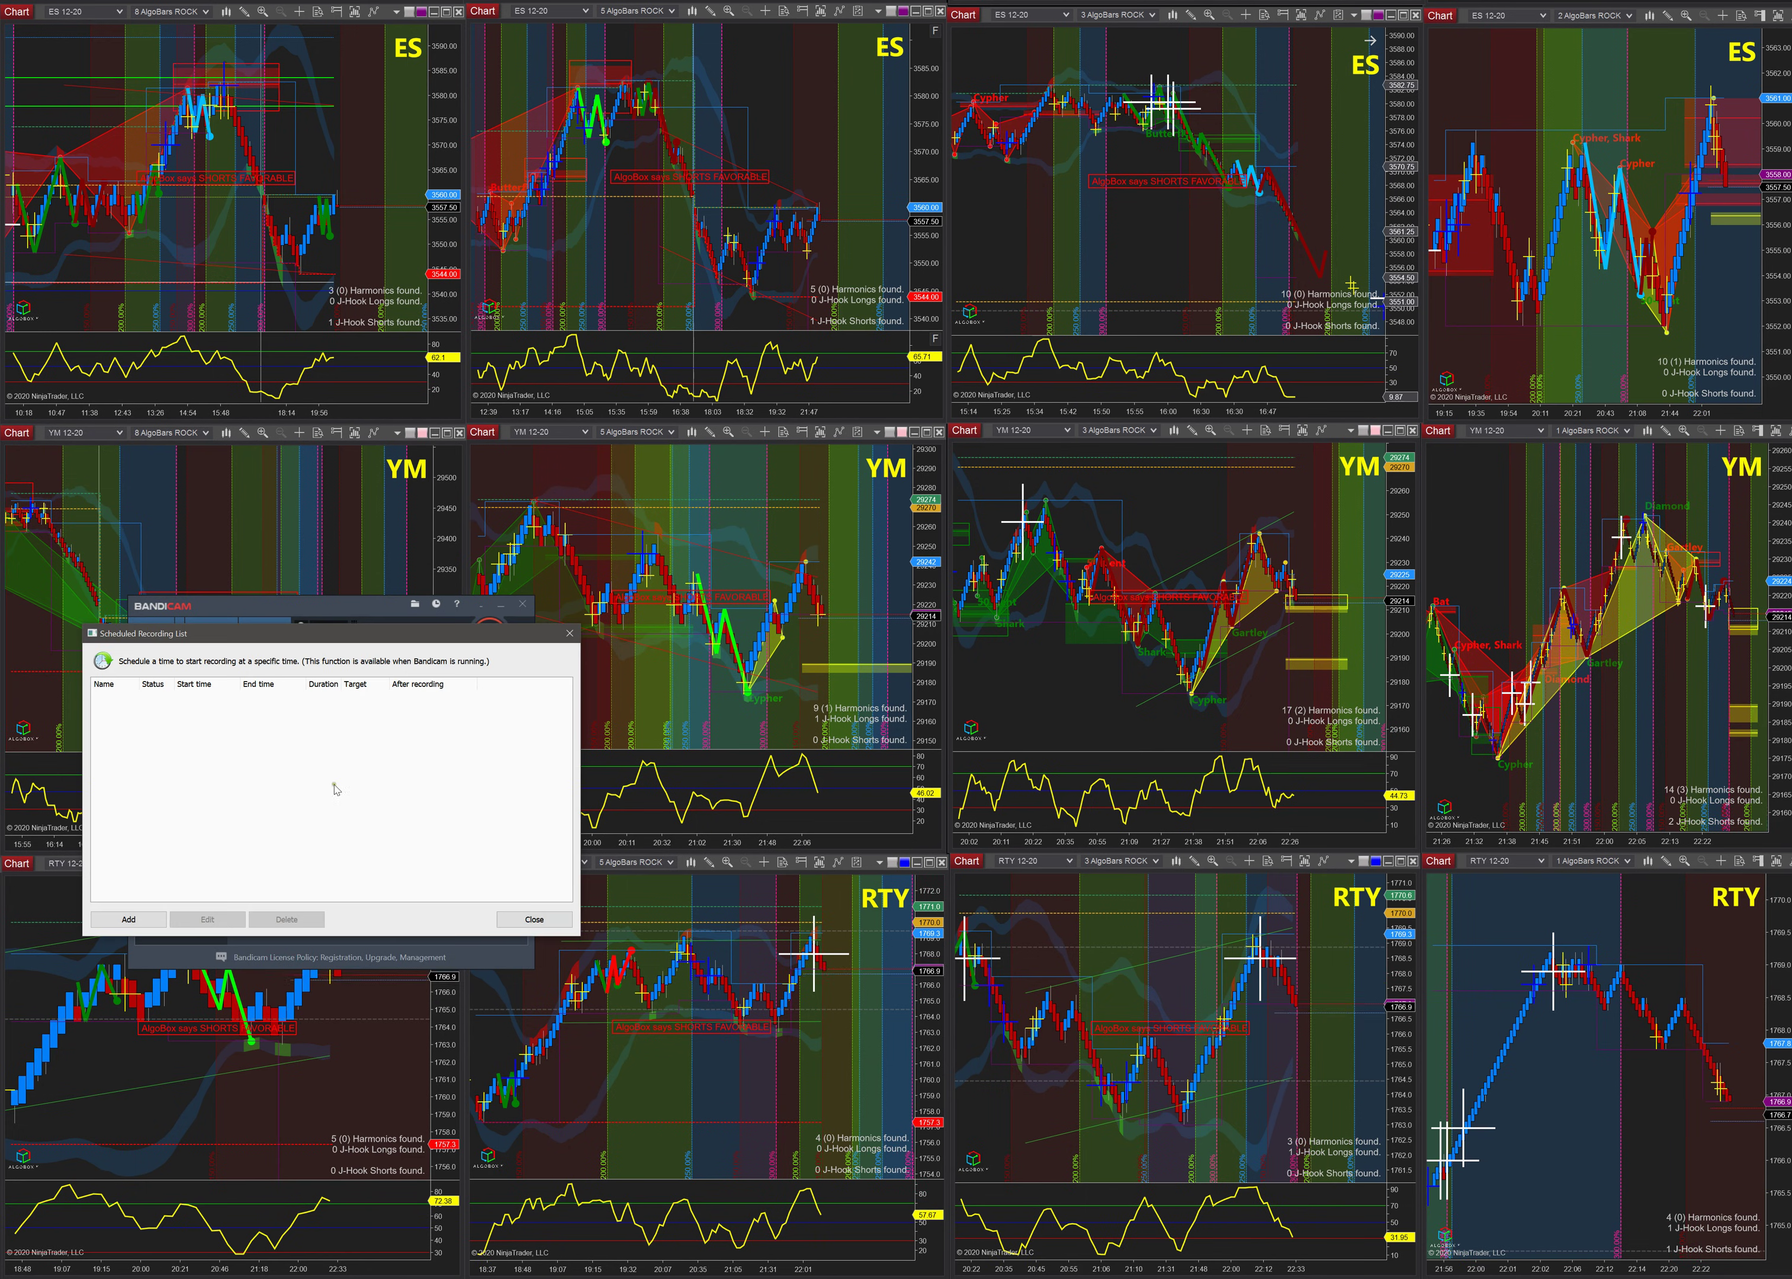
click(525, 919)
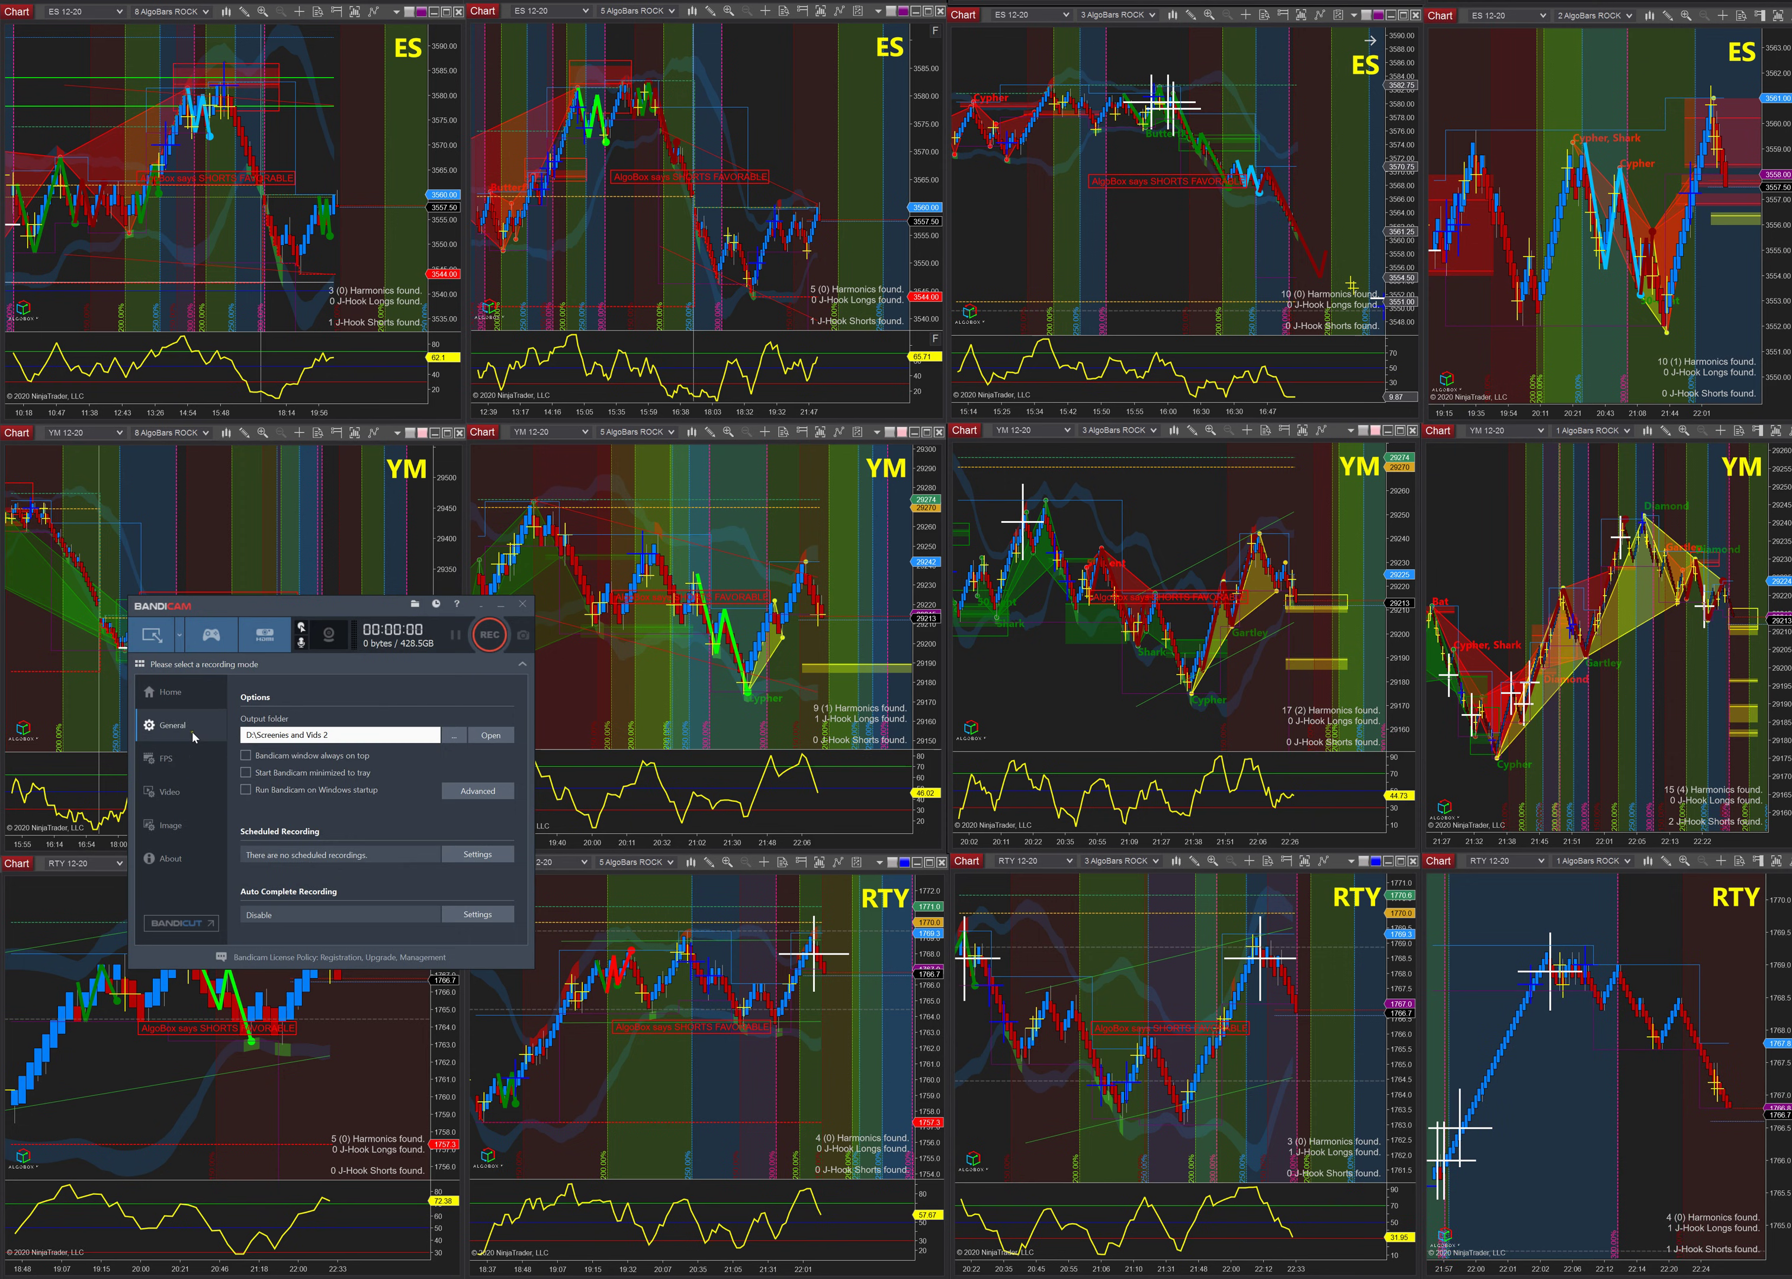
- Examine the speaker and microphone choices in Bandicam's video recording settings, leaving them without changes
click(170, 692)
click(169, 791)
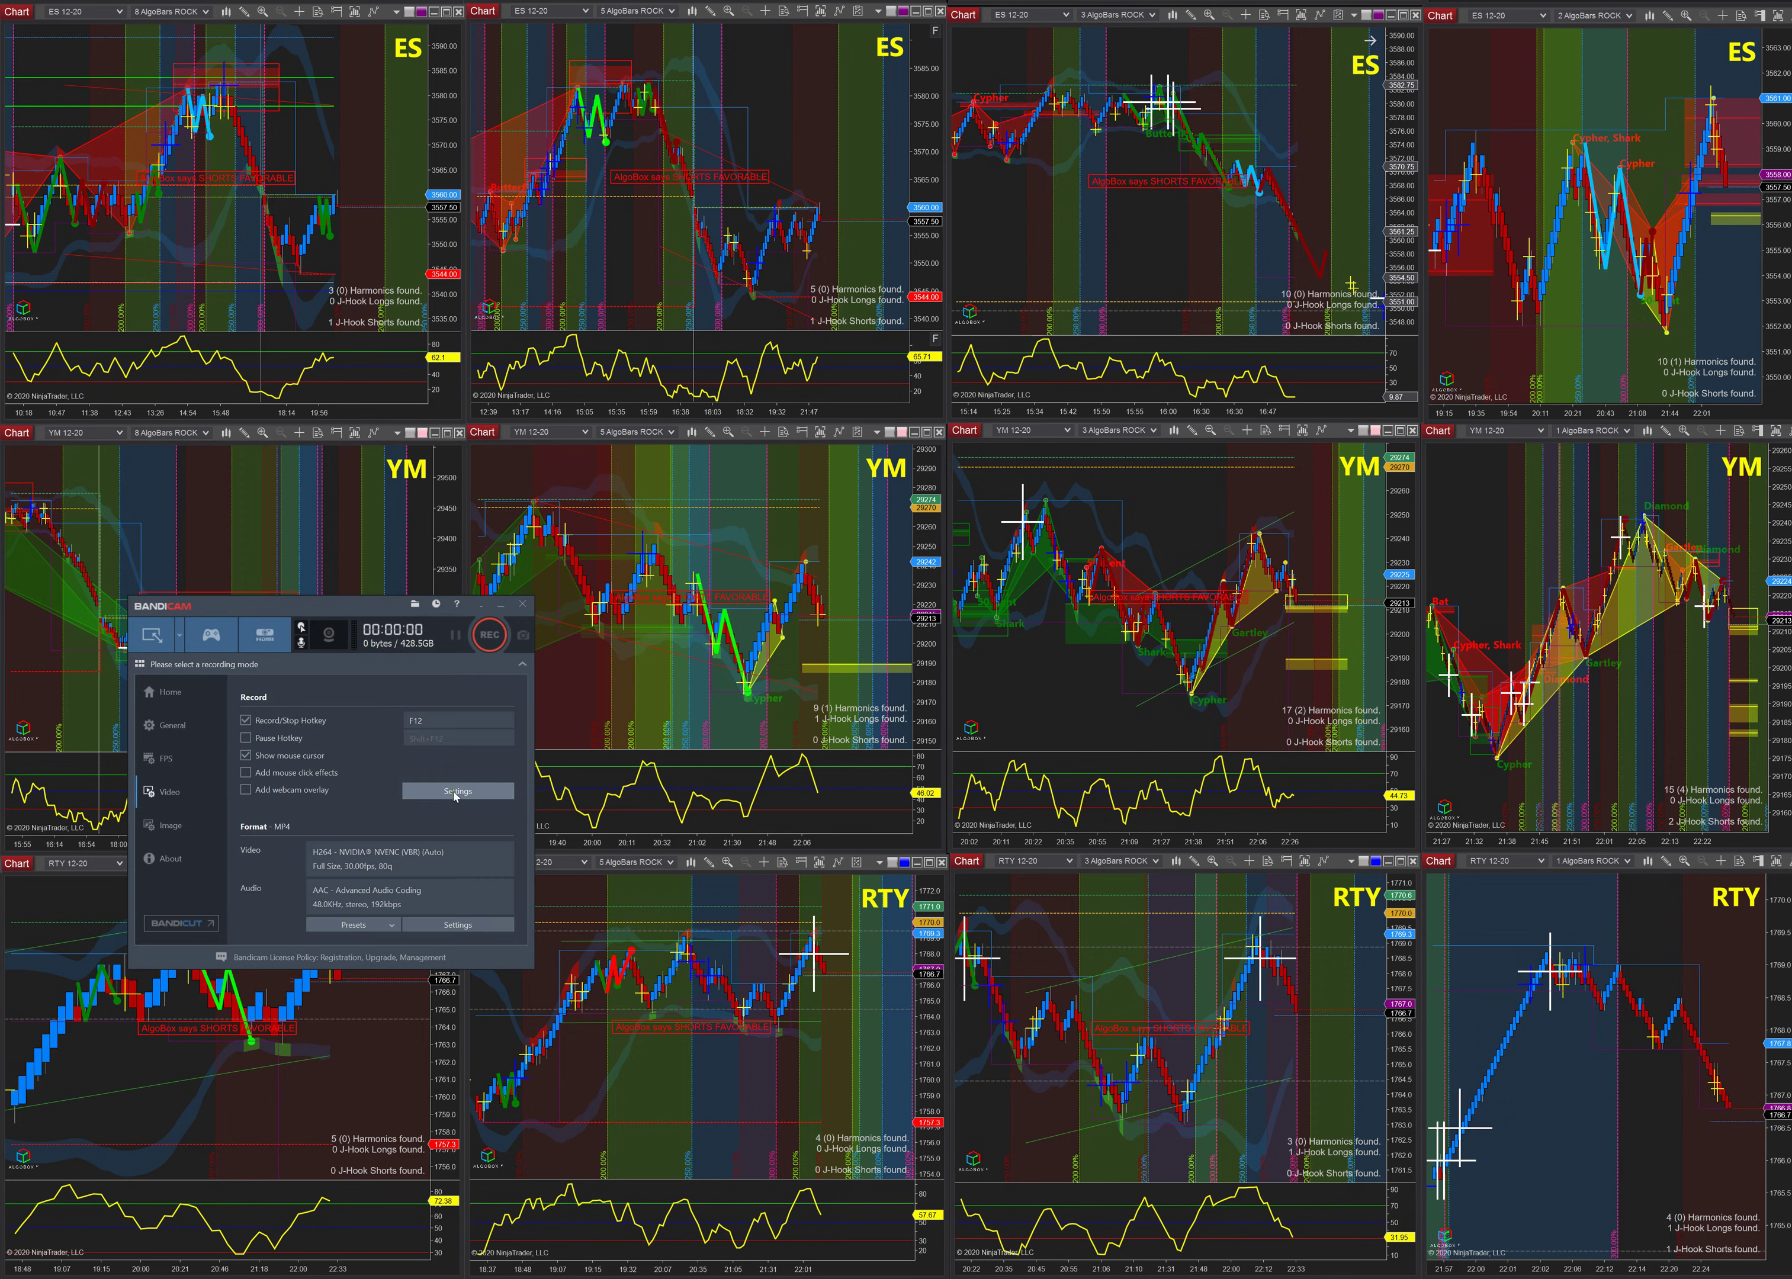
click(473, 793)
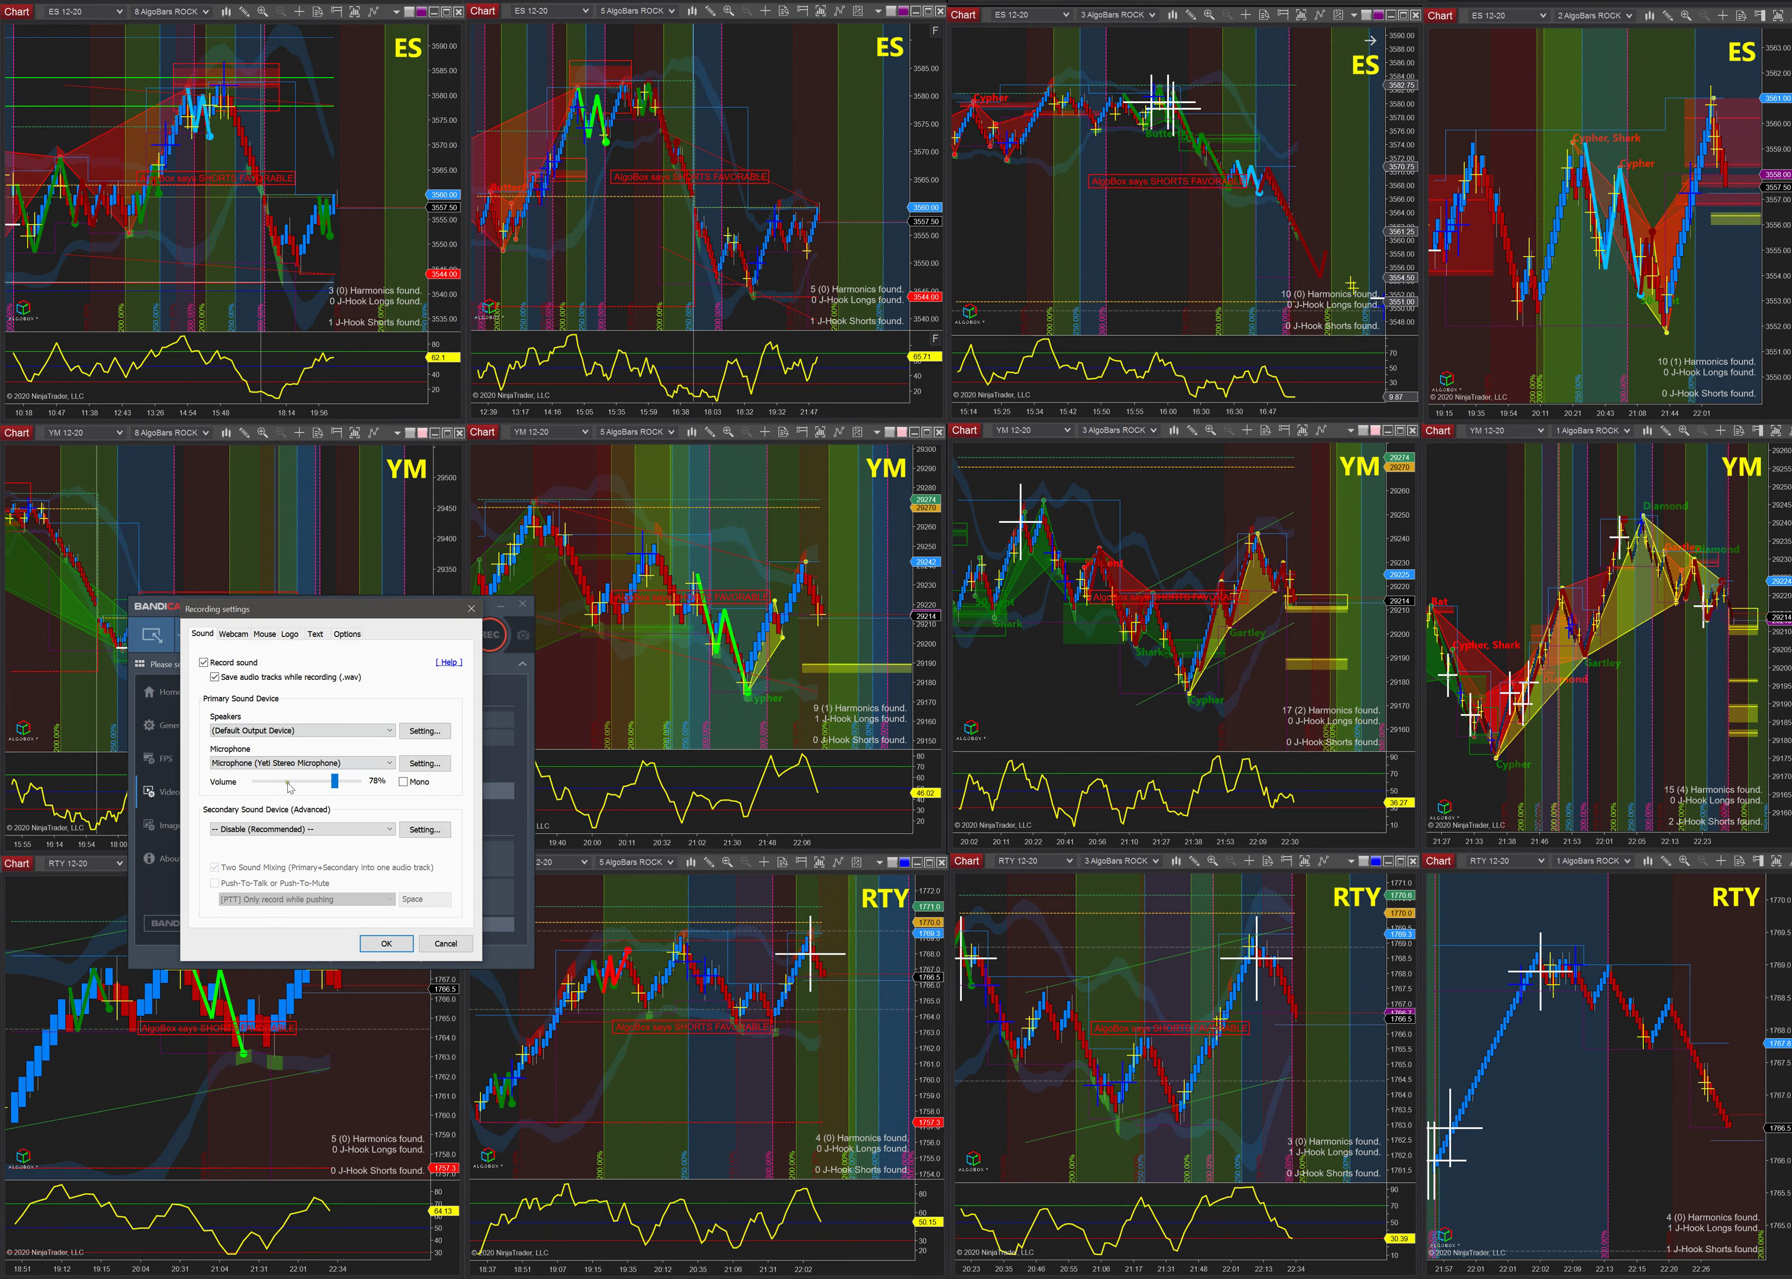
click(445, 944)
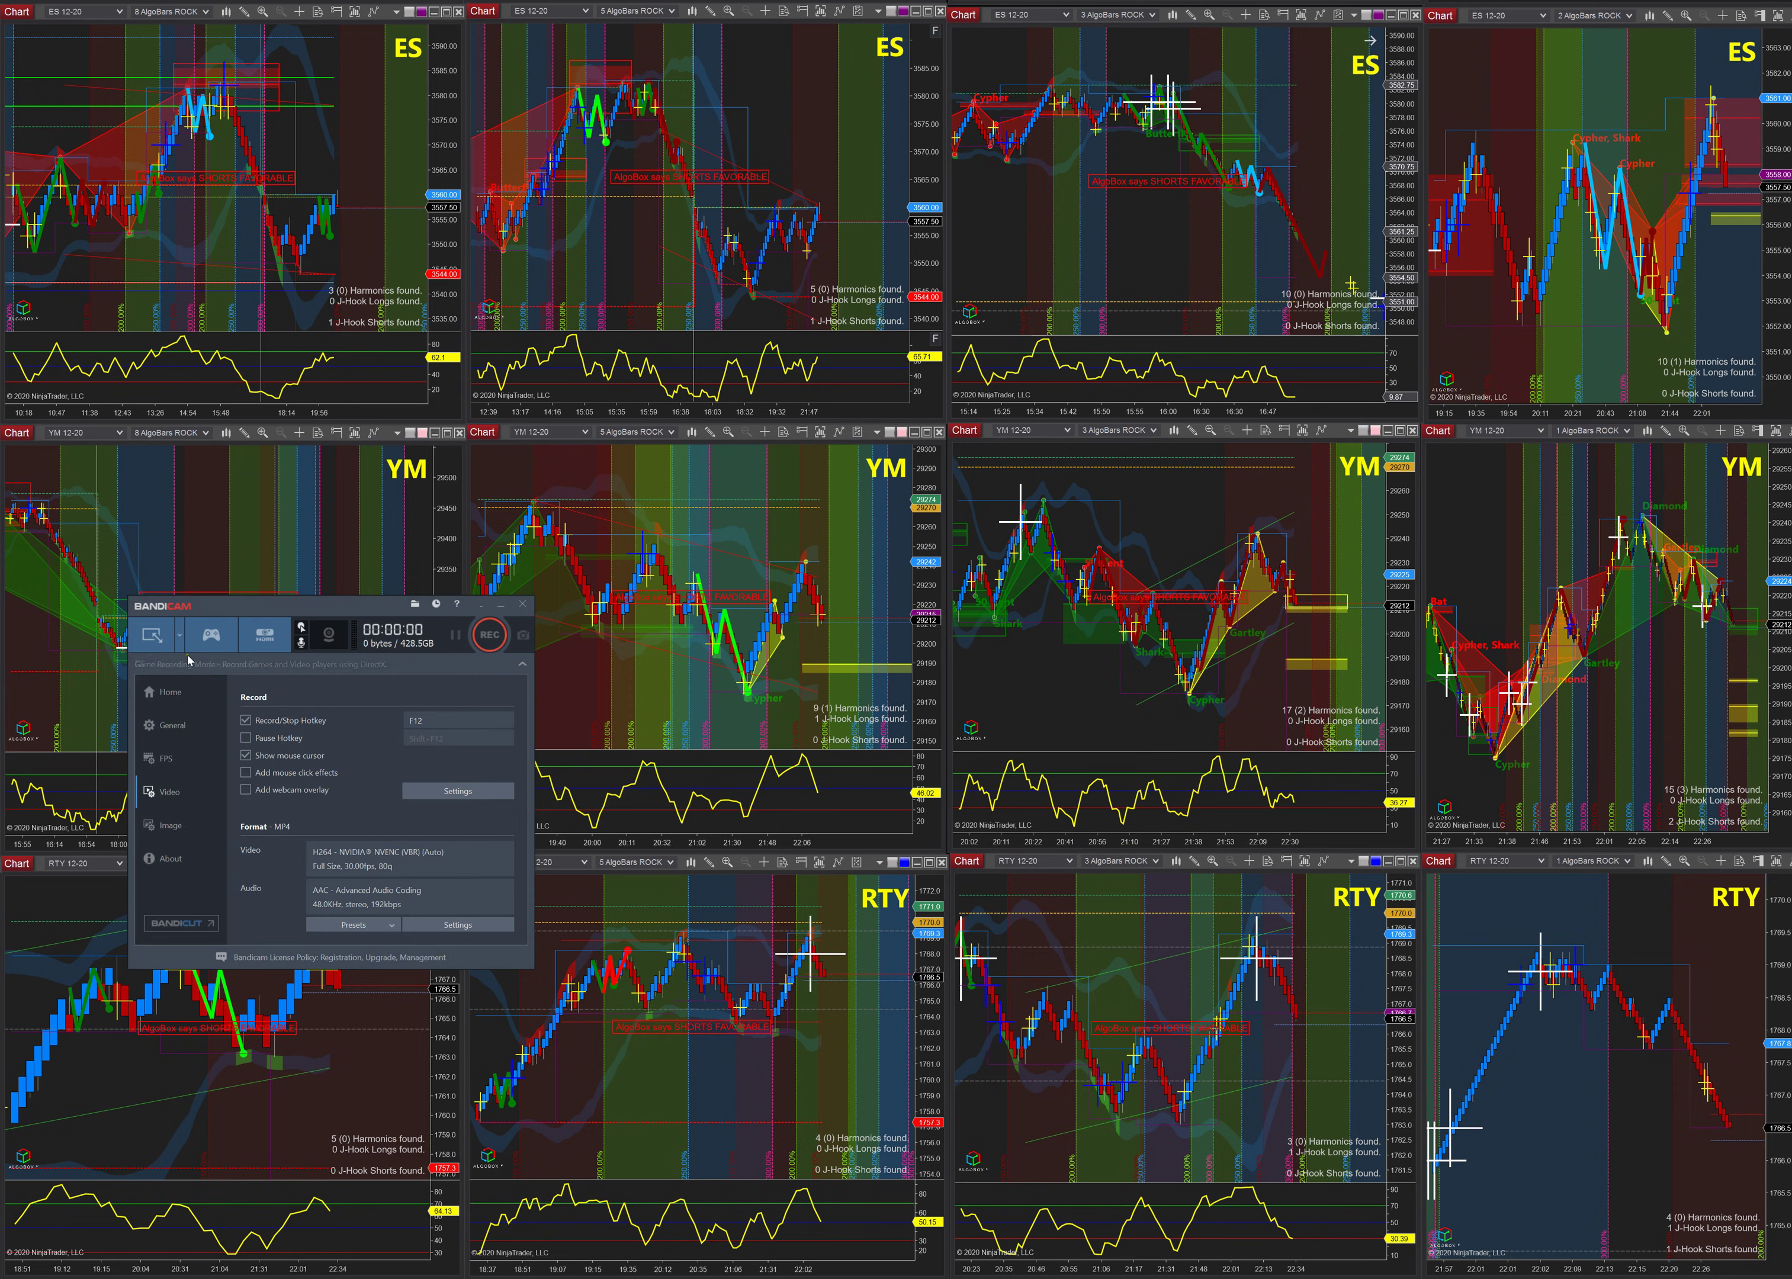
- Place Bandicam's rectangle recording area over the two central YM charts and widen it to about 2187x983
click(153, 635)
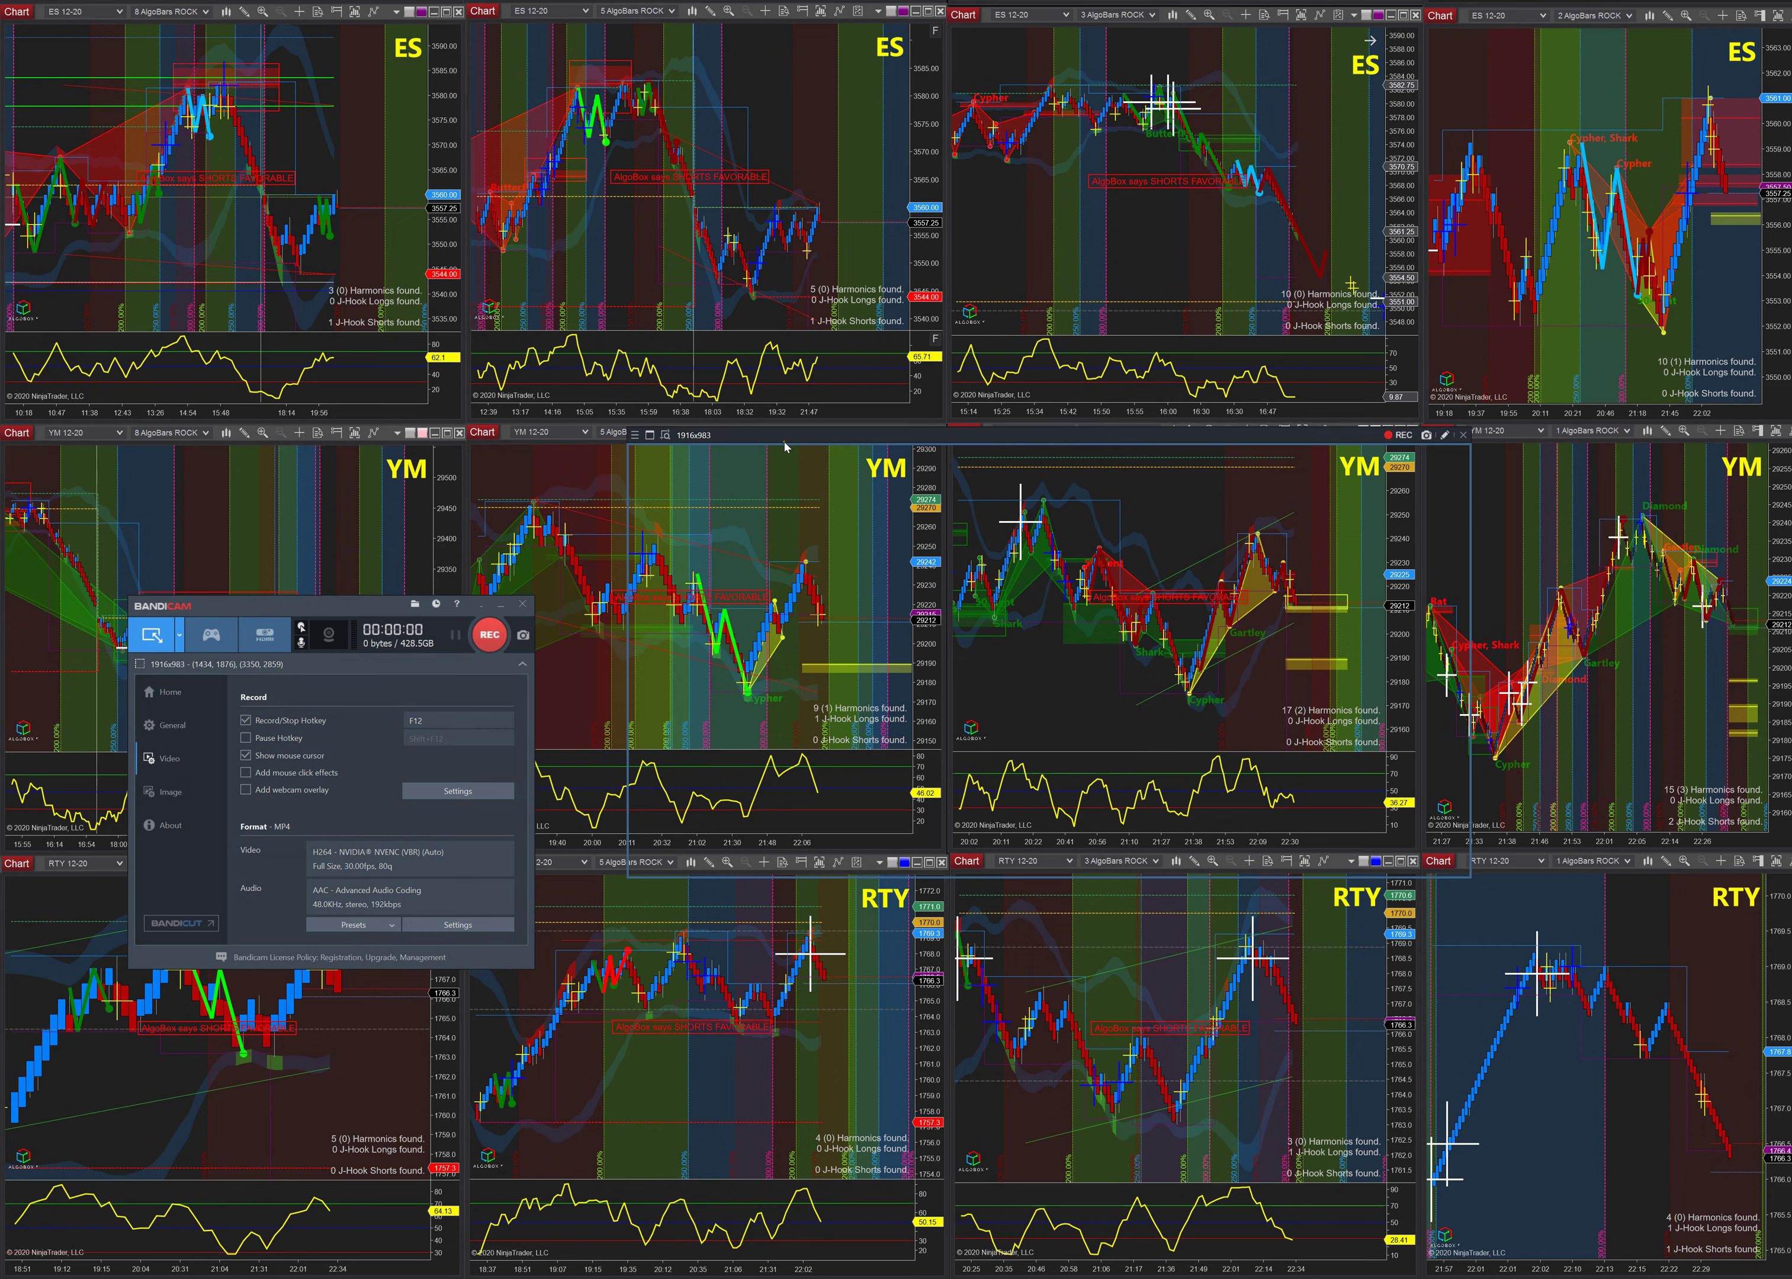
drag(798, 441, 763, 456)
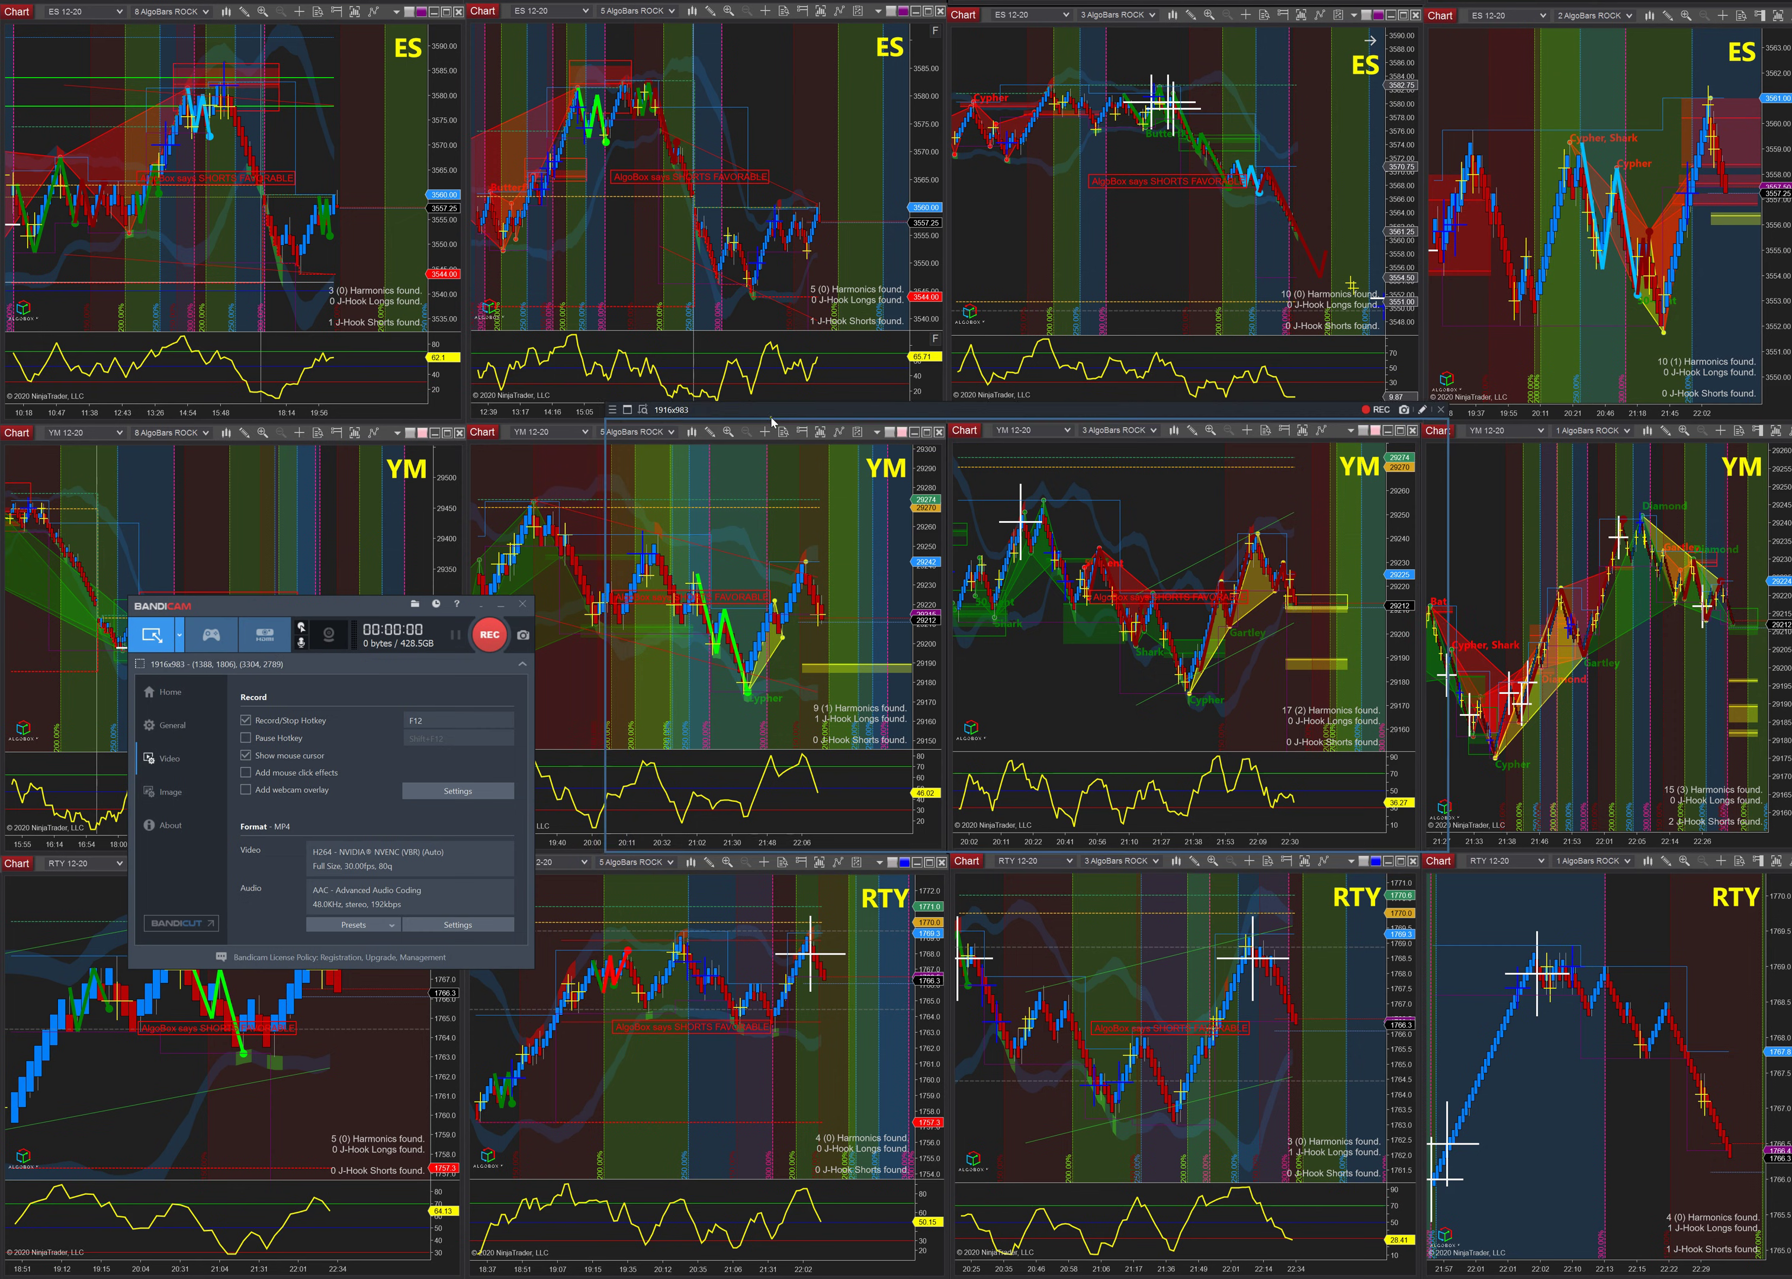
drag(772, 422, 712, 421)
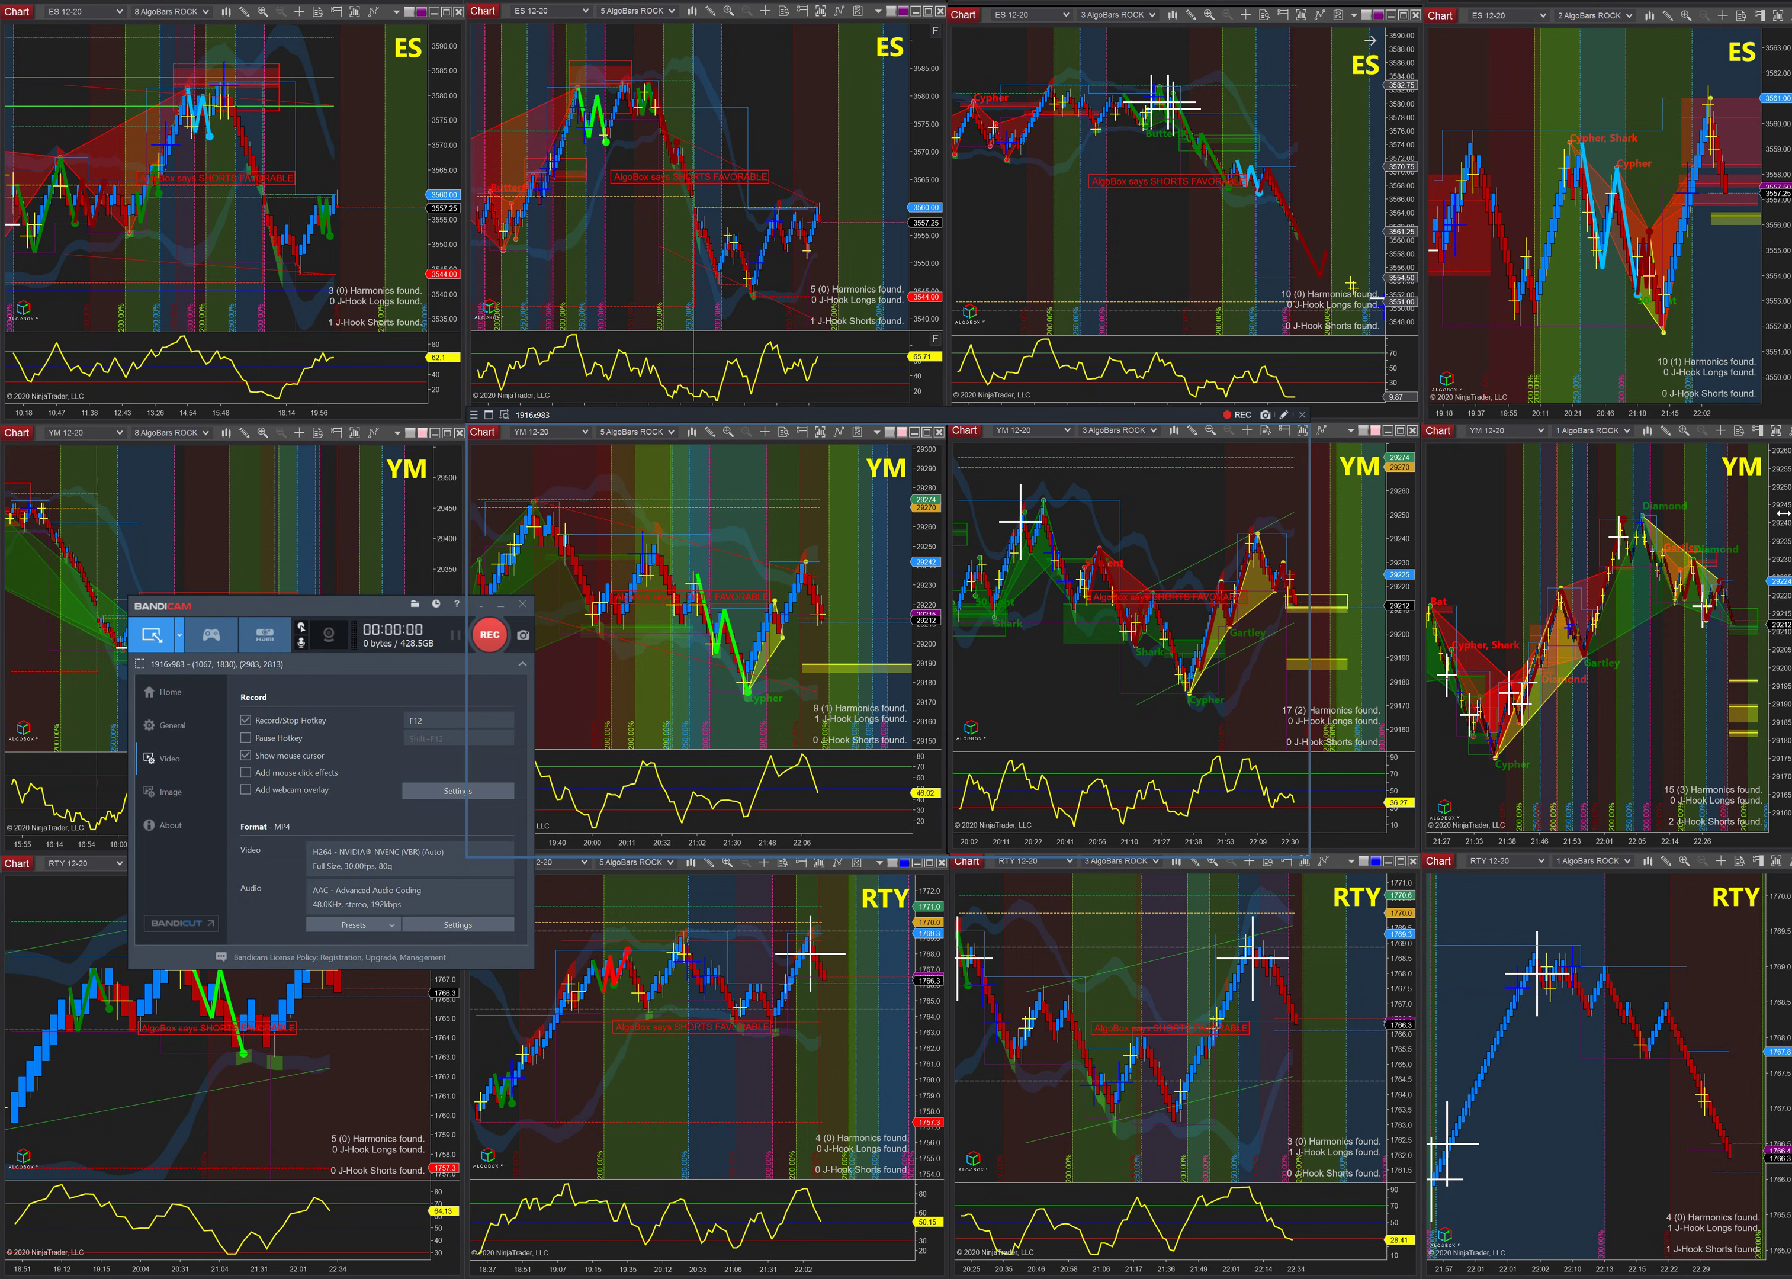
drag(1310, 557, 1428, 557)
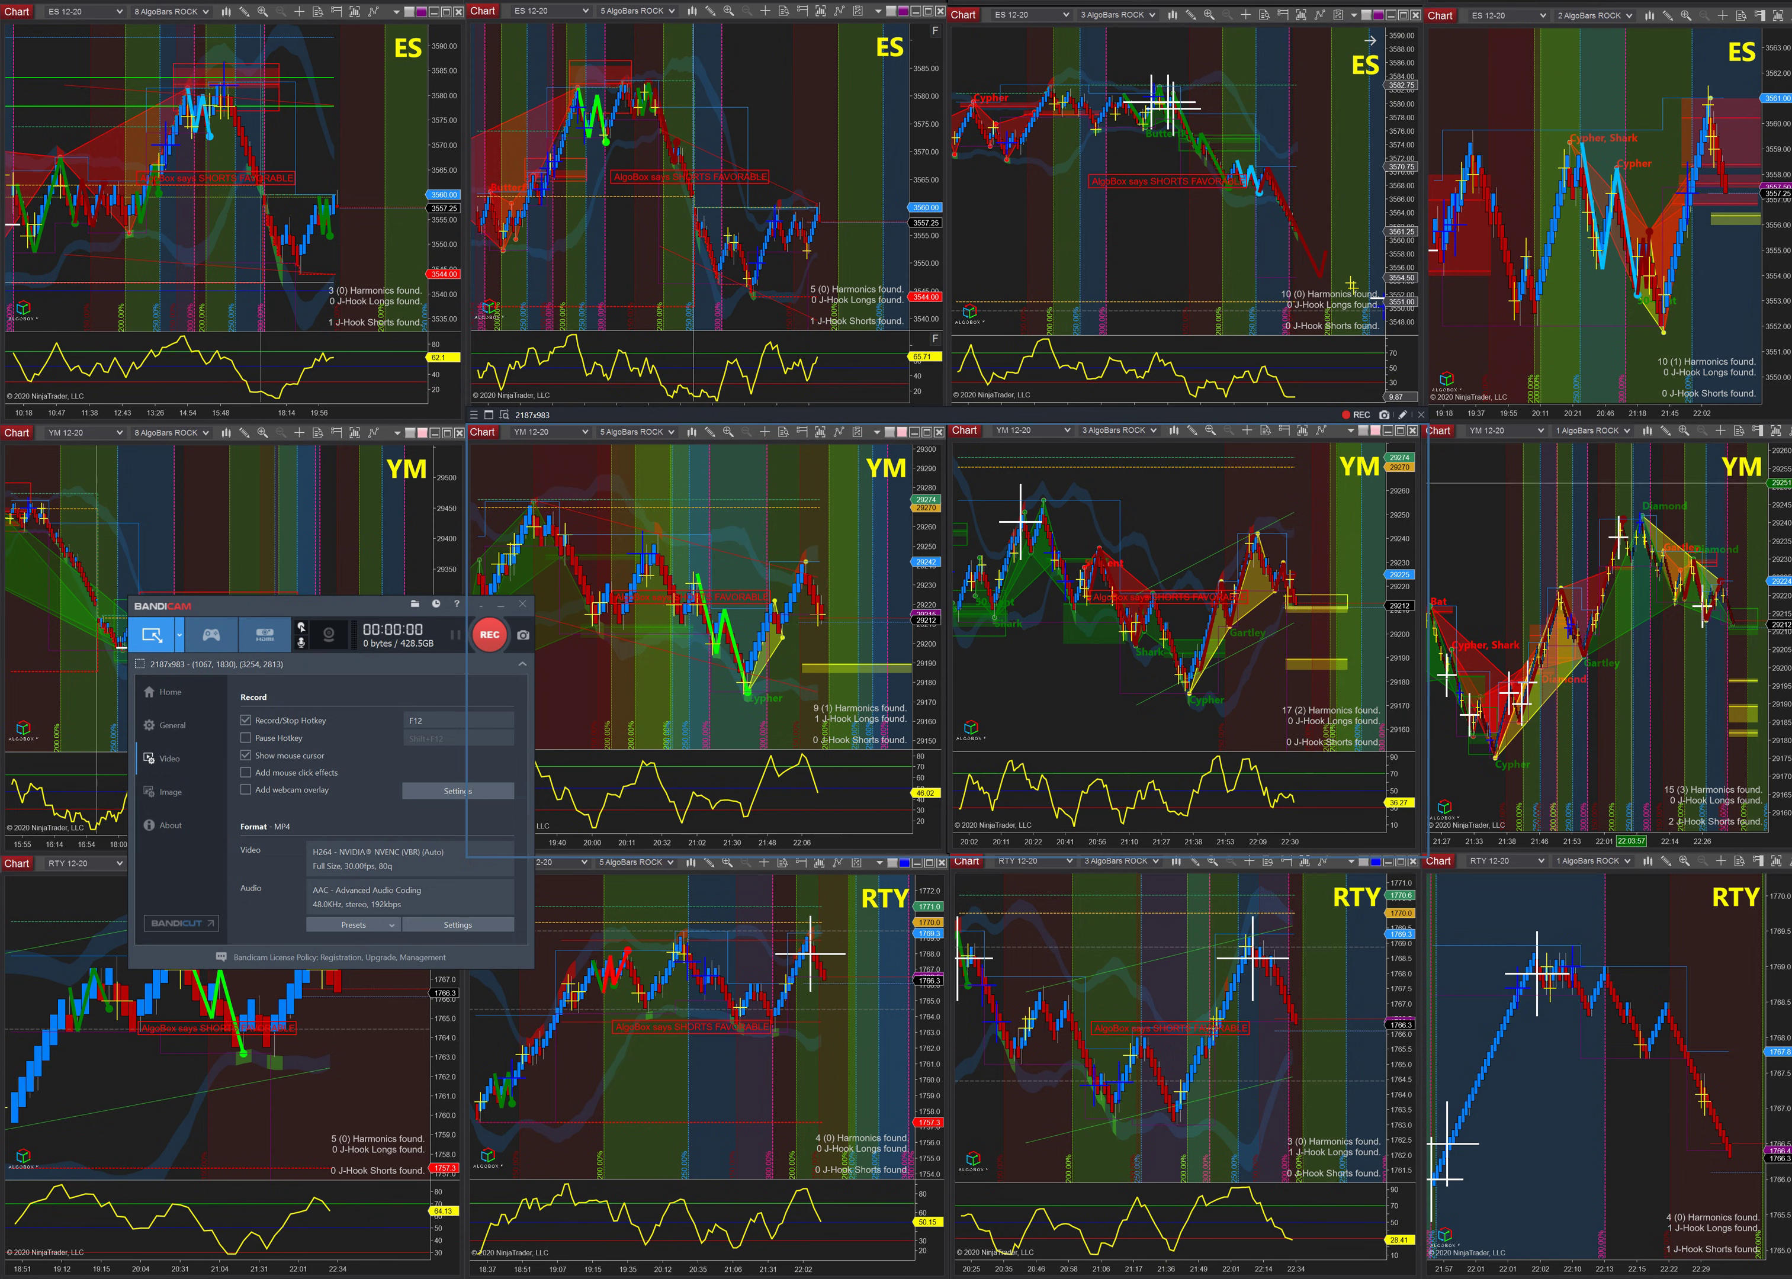
- Replace the recording rectangle with an area of about 1097x981 around the second YM chart, and move the Bandicam window clear of it
click(1421, 415)
click(179, 641)
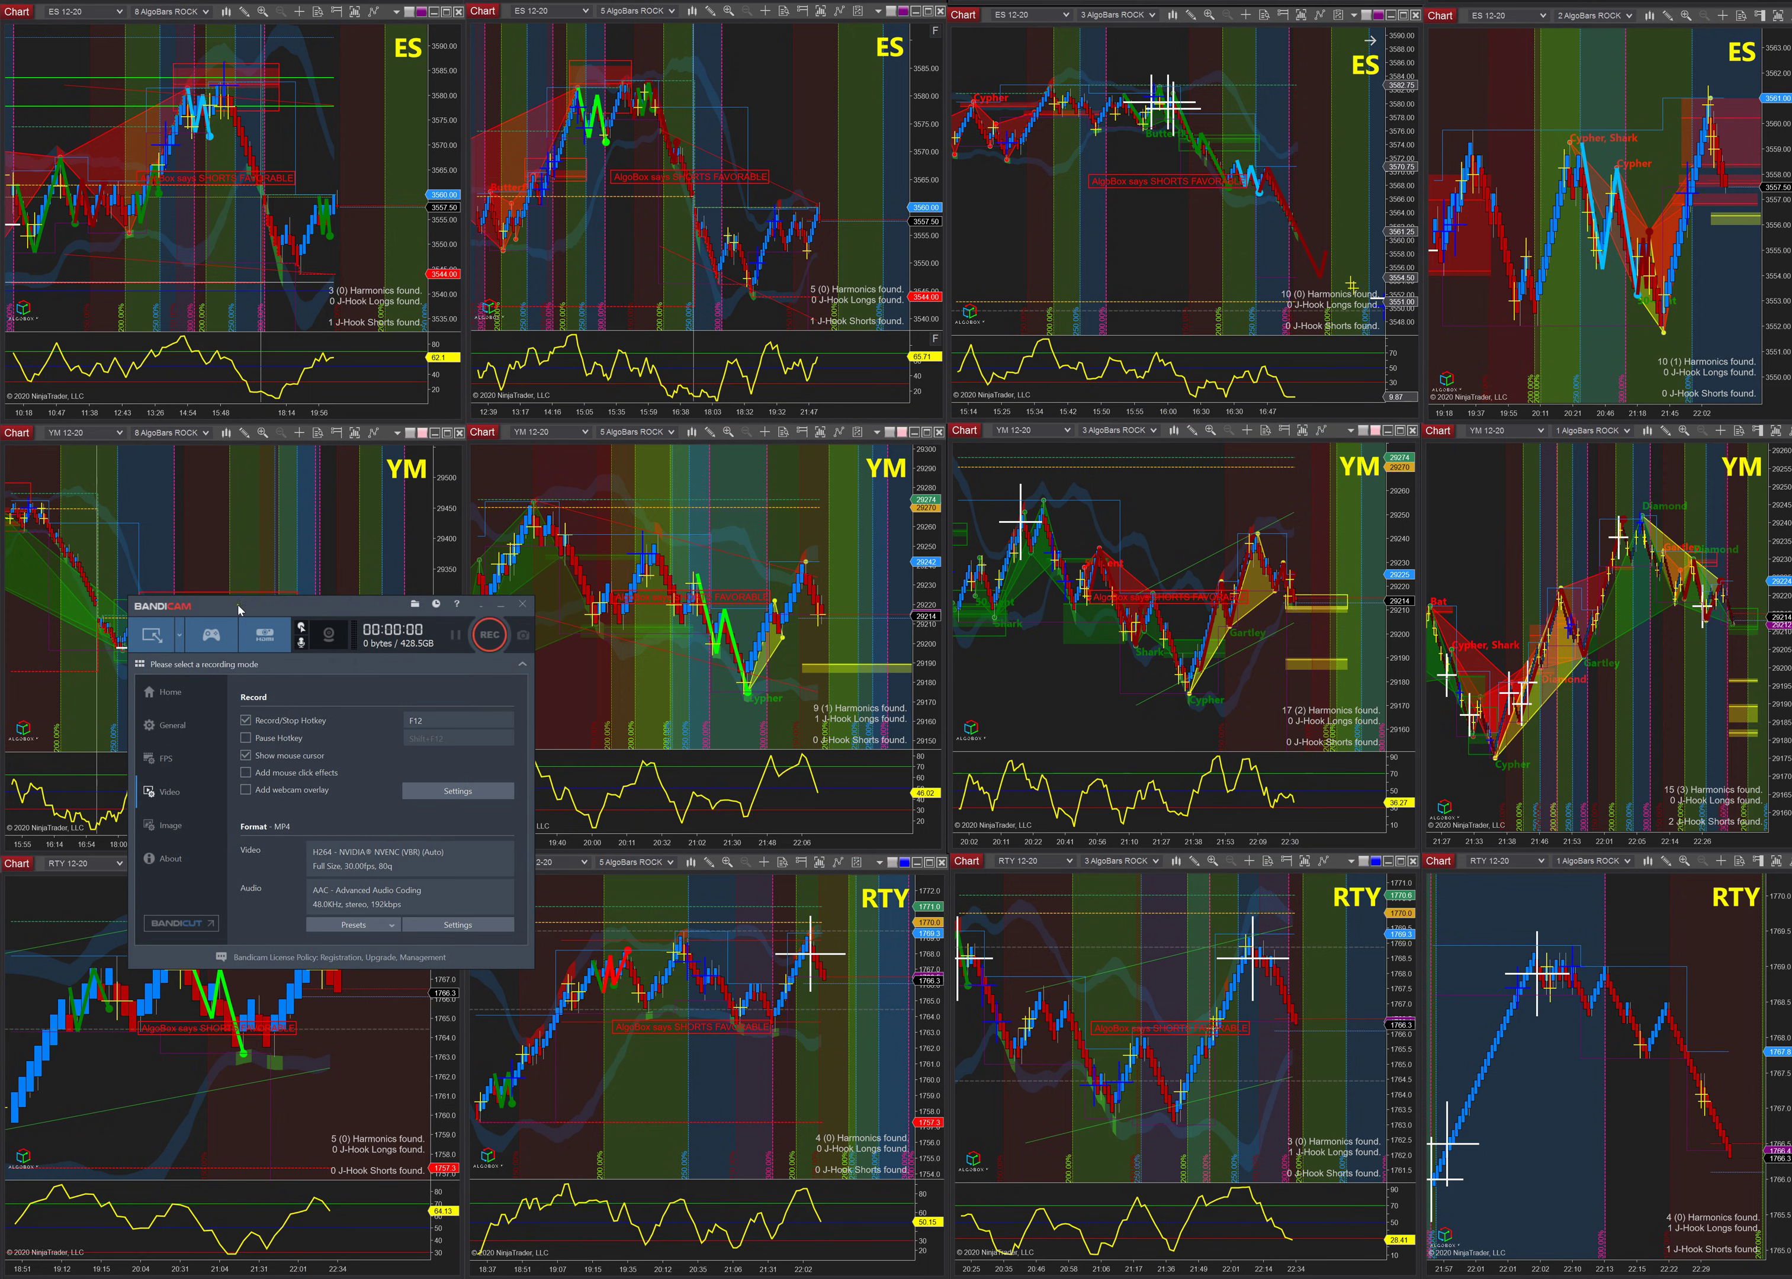
click(179, 642)
click(179, 673)
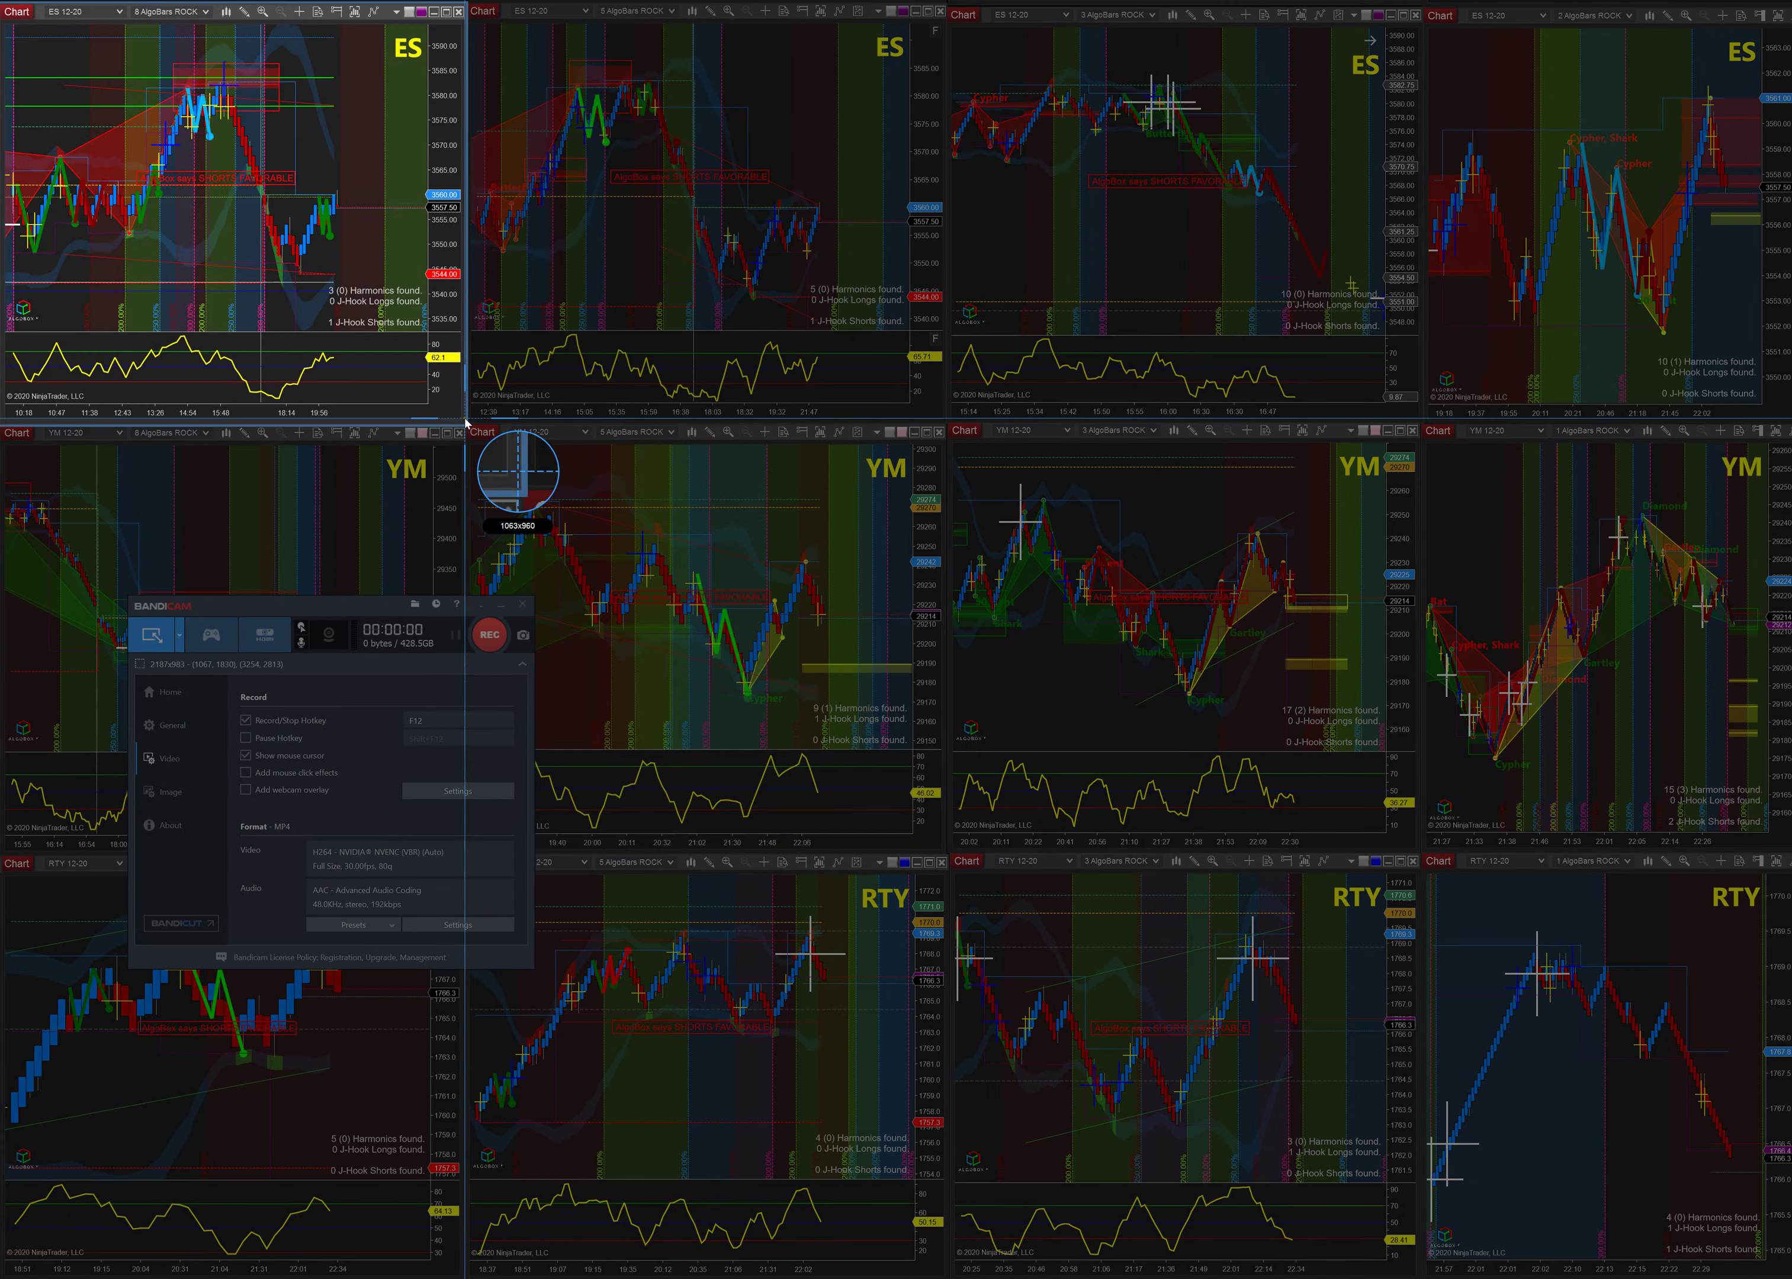
click(551, 472)
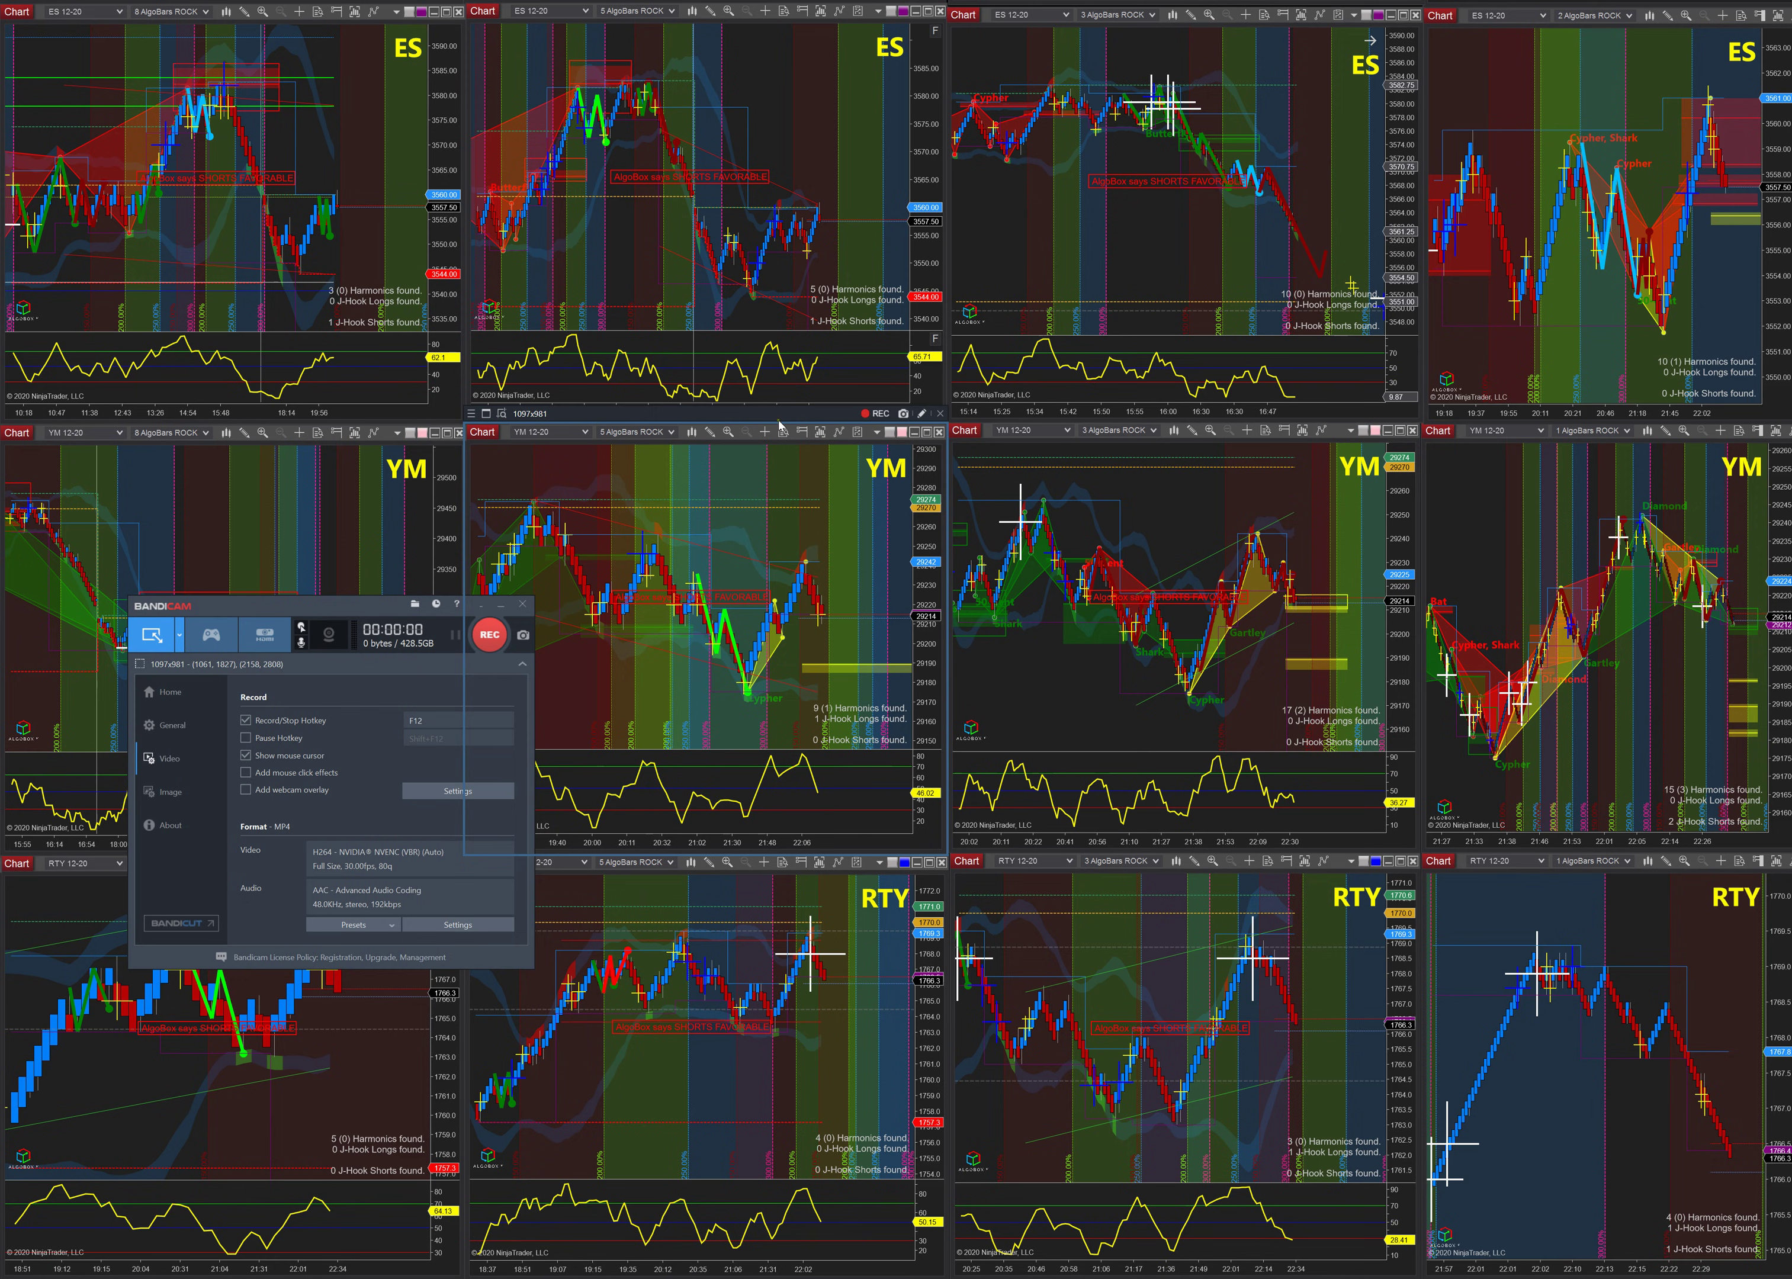
drag(364, 615, 269, 609)
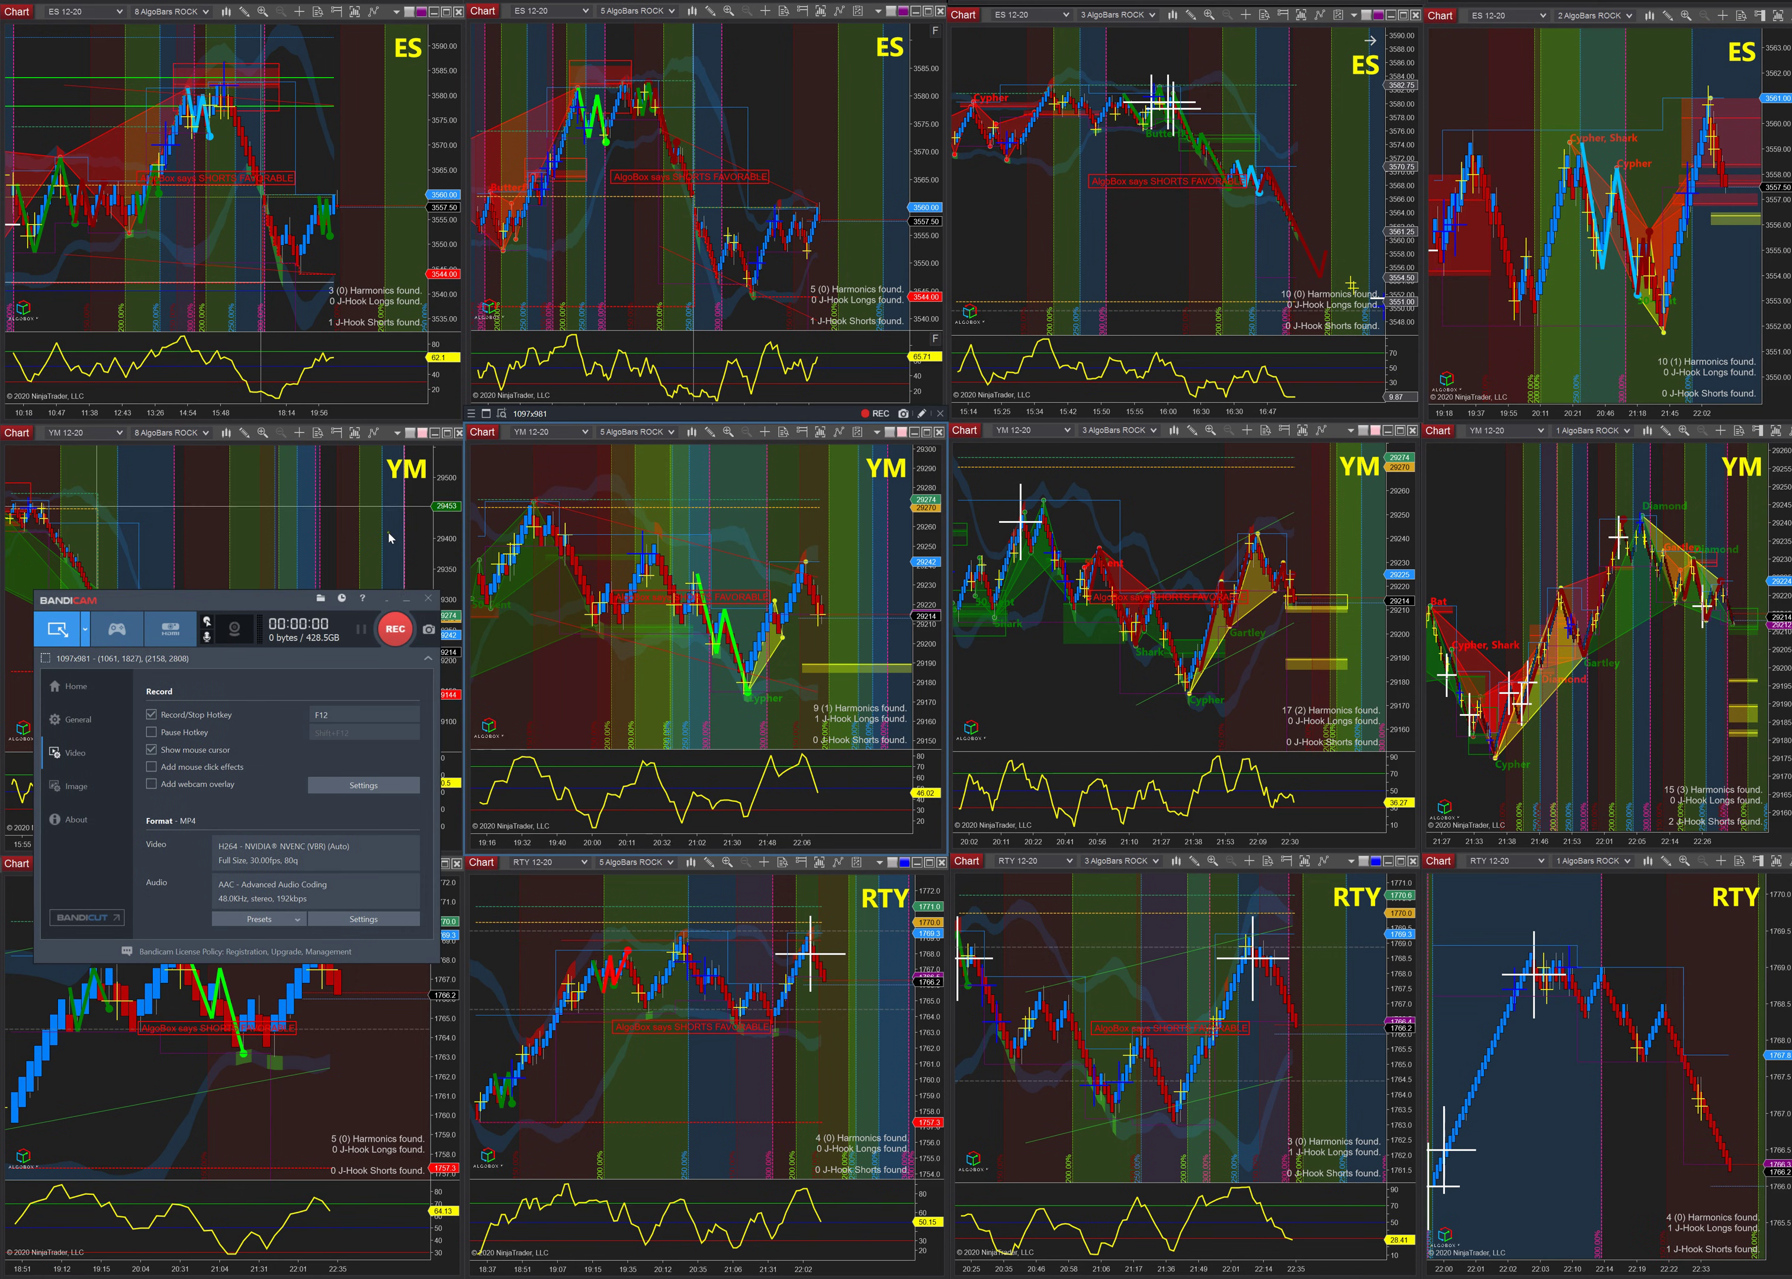
- Start recording the second YM chart and mark it up with red freehand lines and a yellow highlighter stroke
click(879, 417)
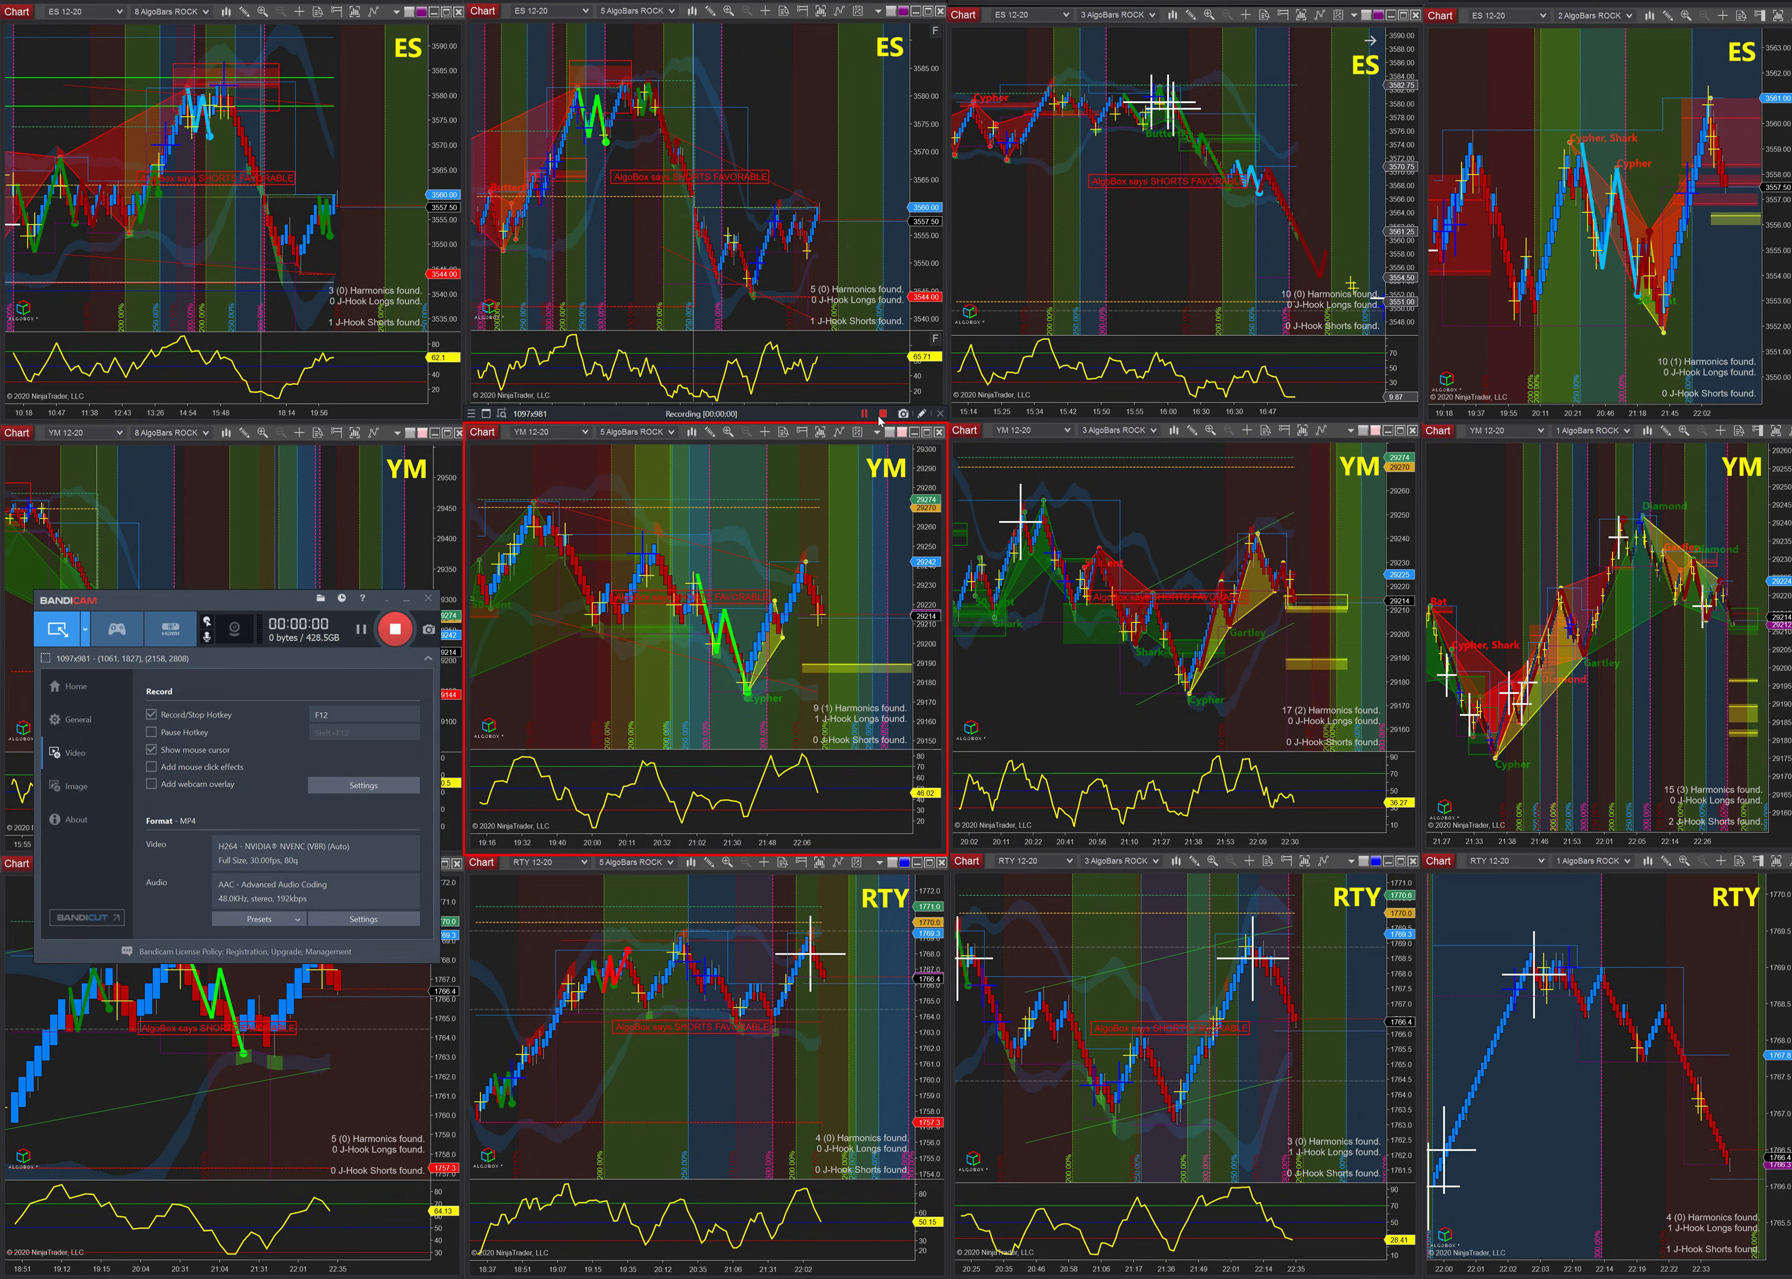
click(903, 415)
click(903, 414)
click(904, 415)
click(920, 414)
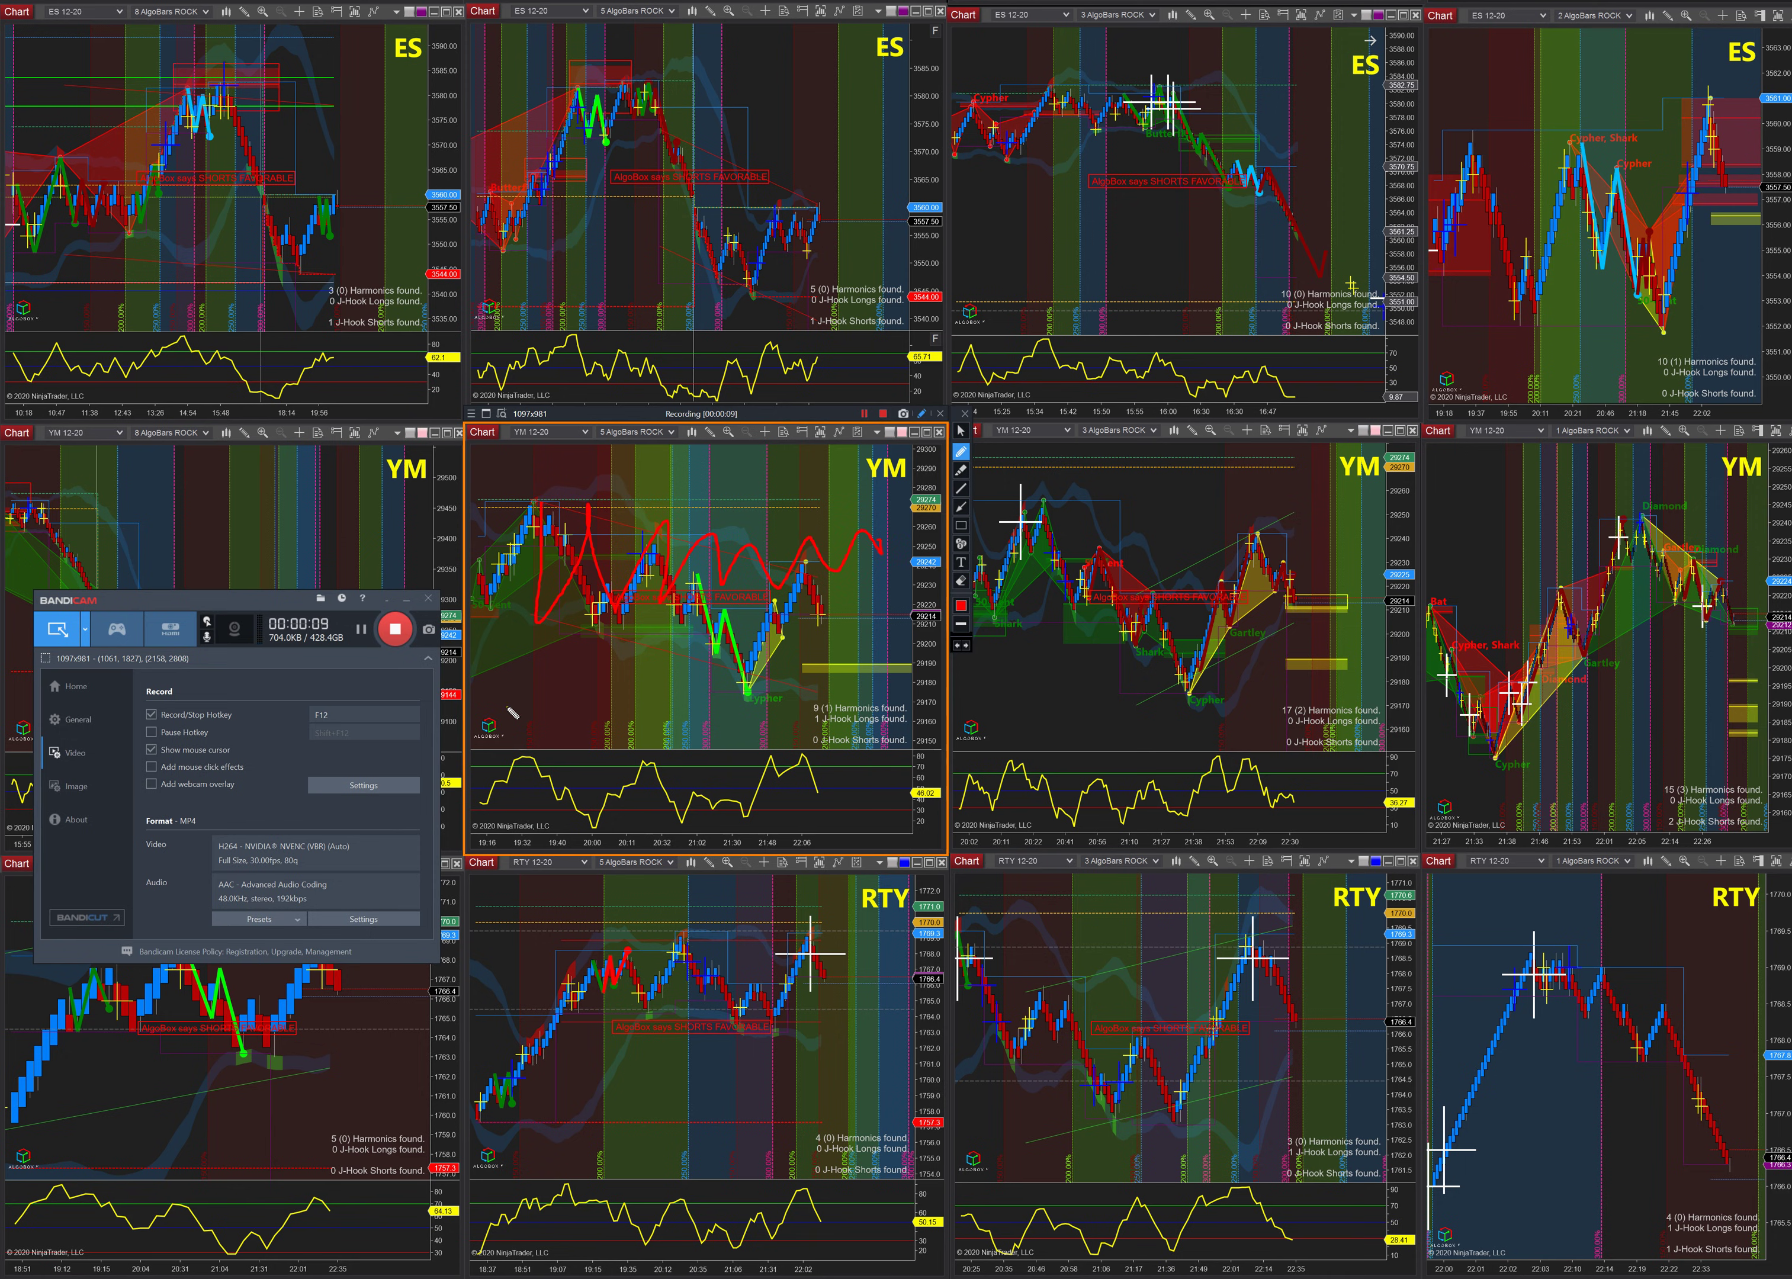
drag(873, 673, 884, 665)
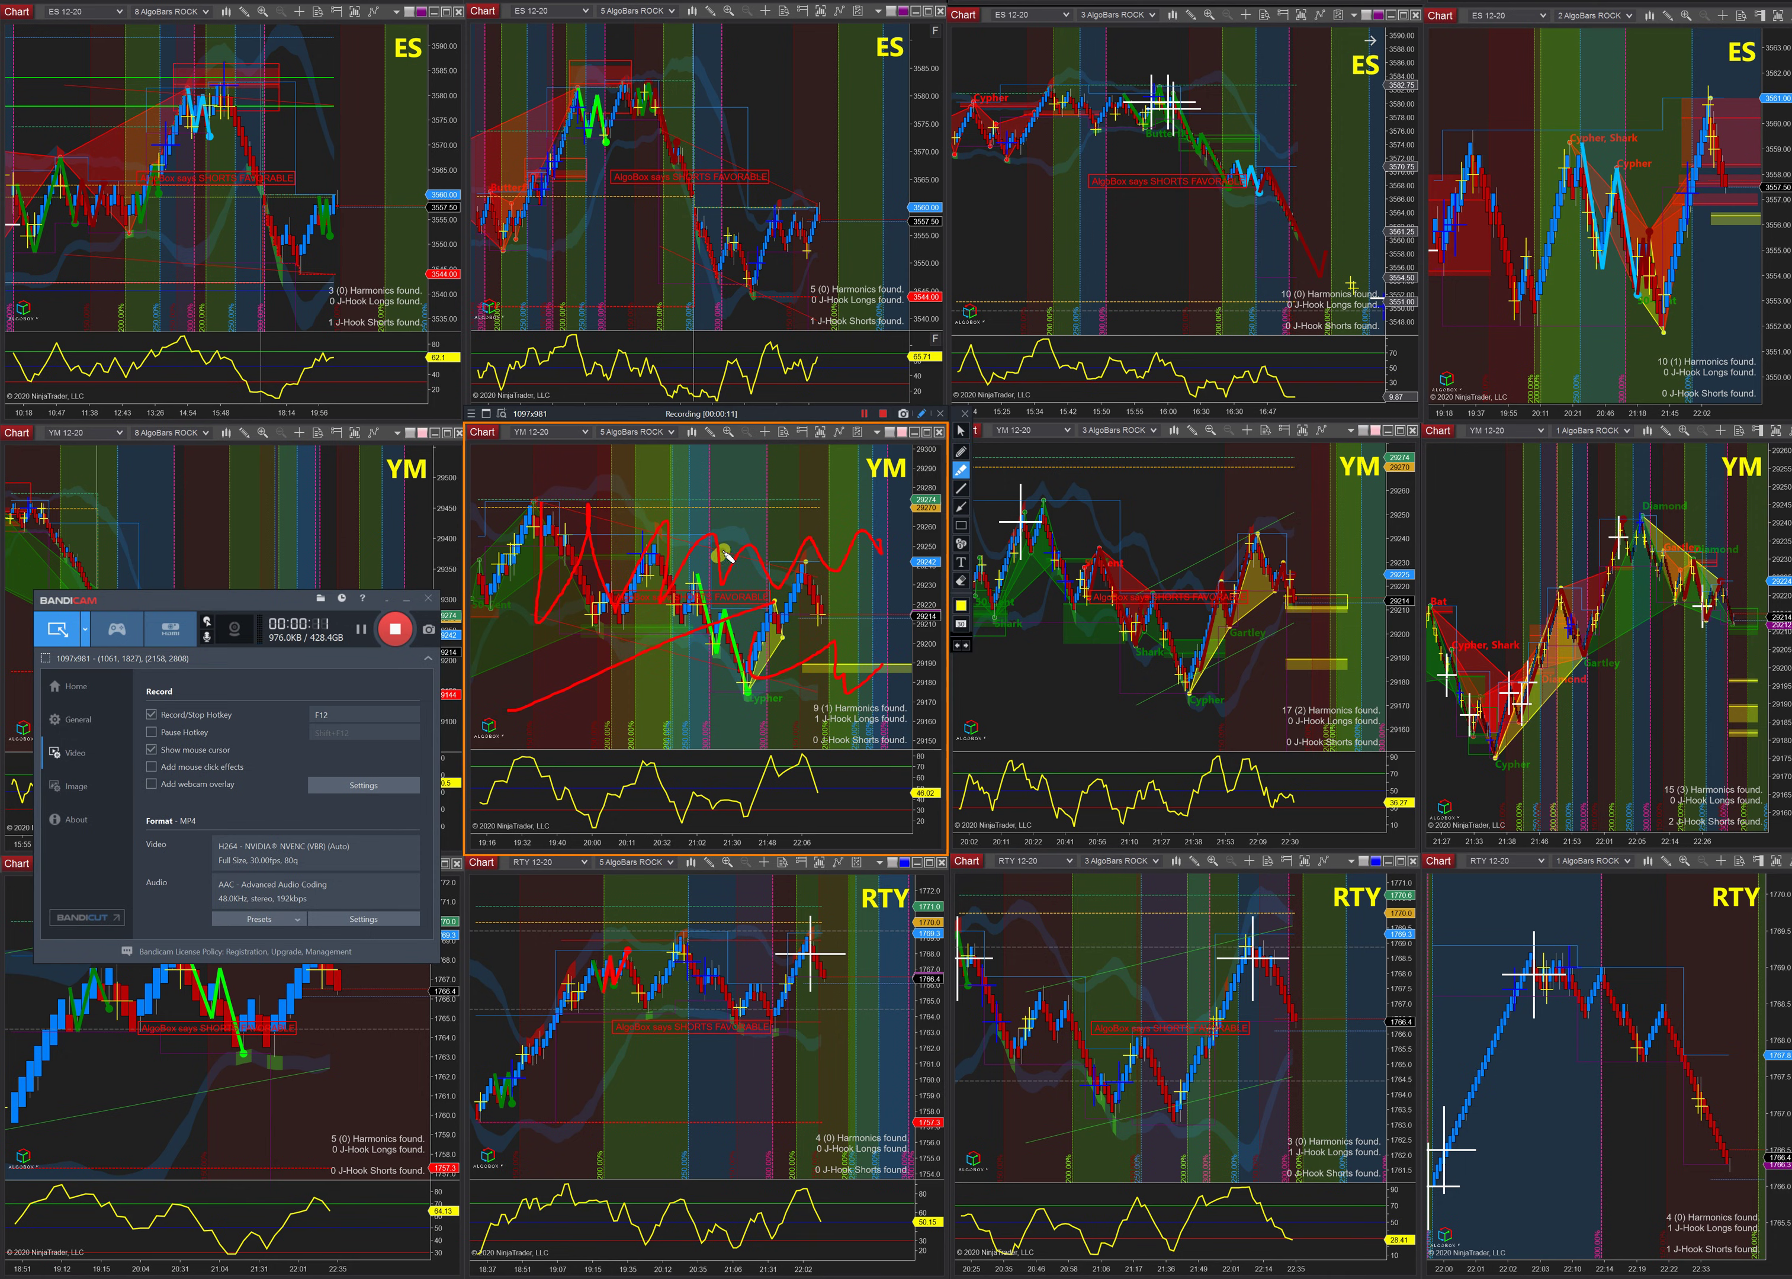
mouse_move(724, 552)
mouse_down()
mouse_move(797, 625)
mouse_move(862, 607)
mouse_up()
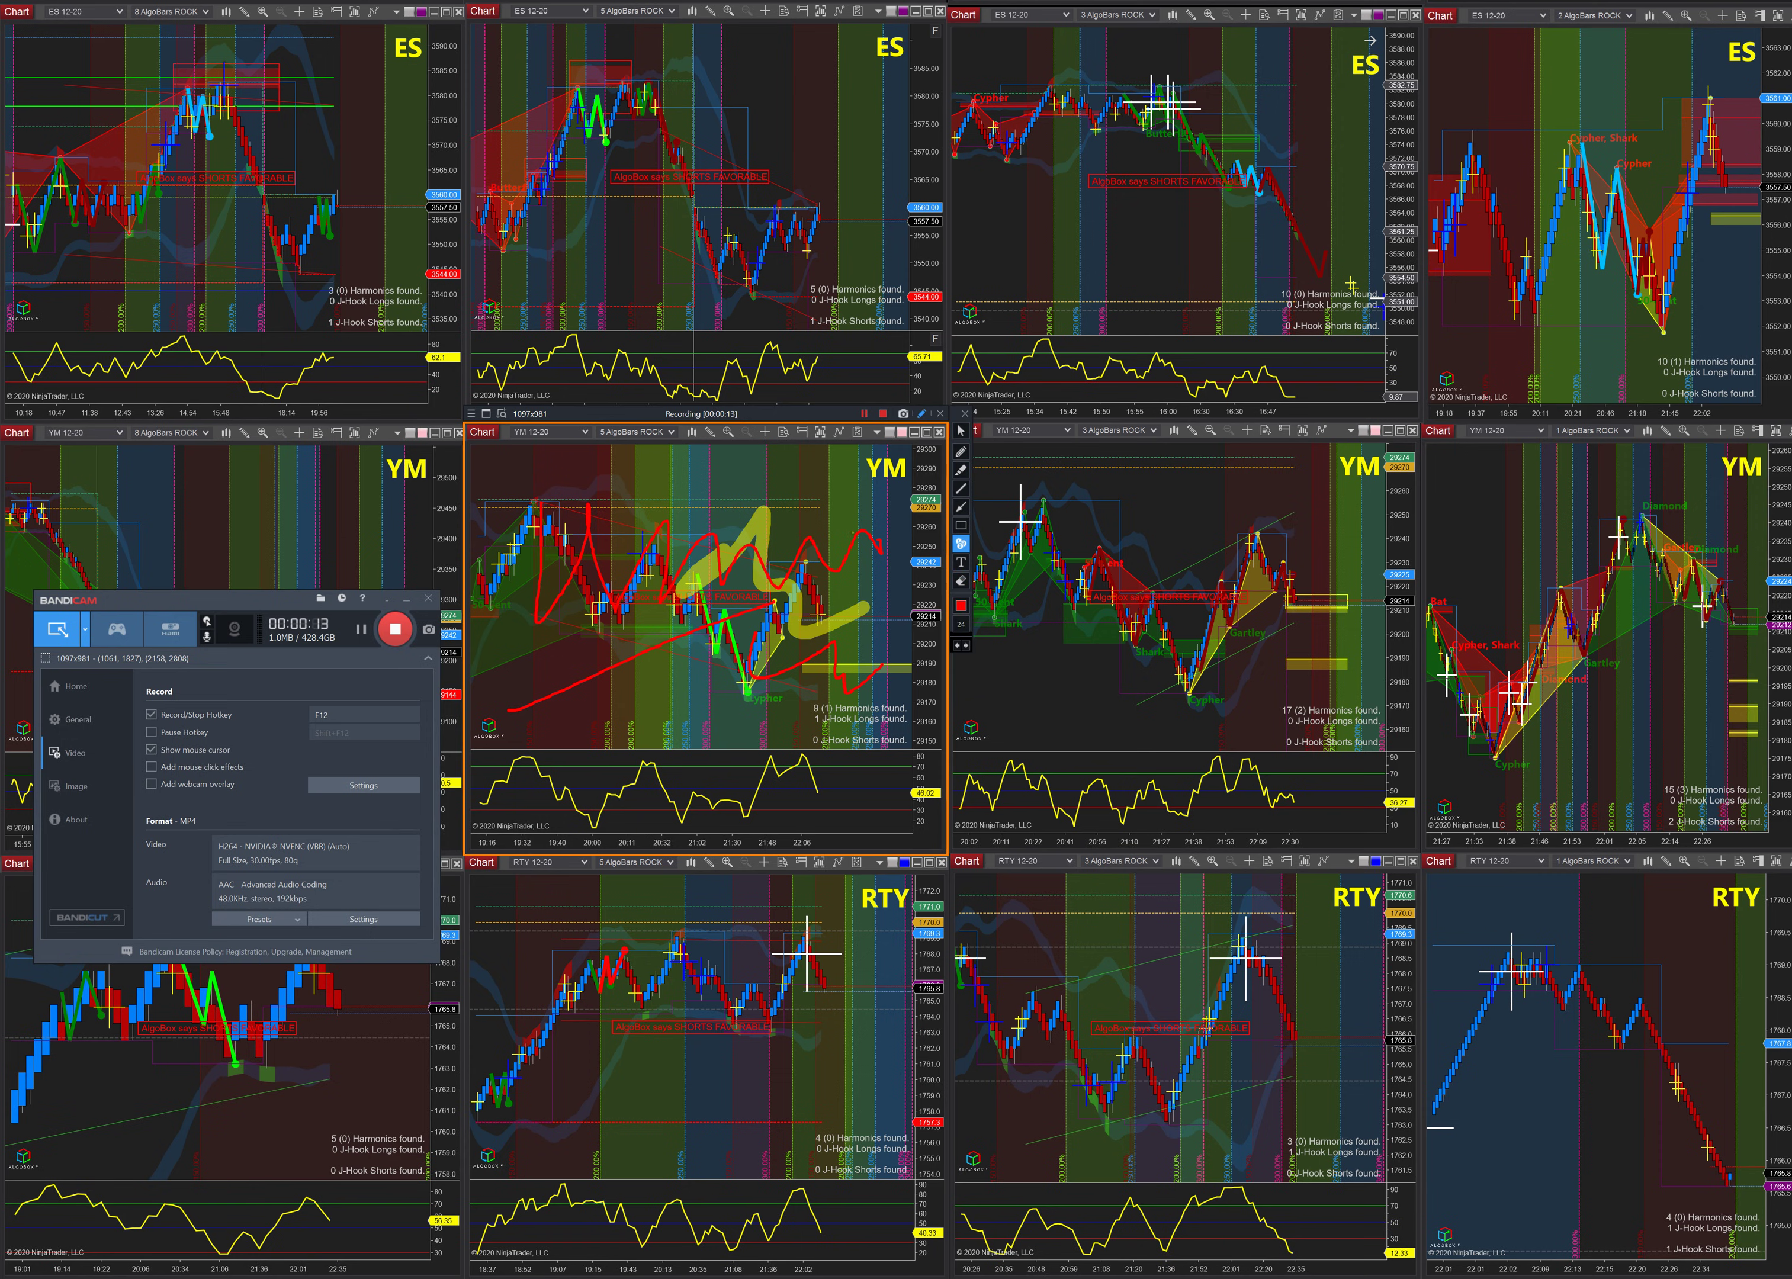
- Place numbered markers around the recorded YM chart, and leave drawing mode to clear the annotations
click(692, 649)
click(609, 701)
click(799, 681)
click(843, 583)
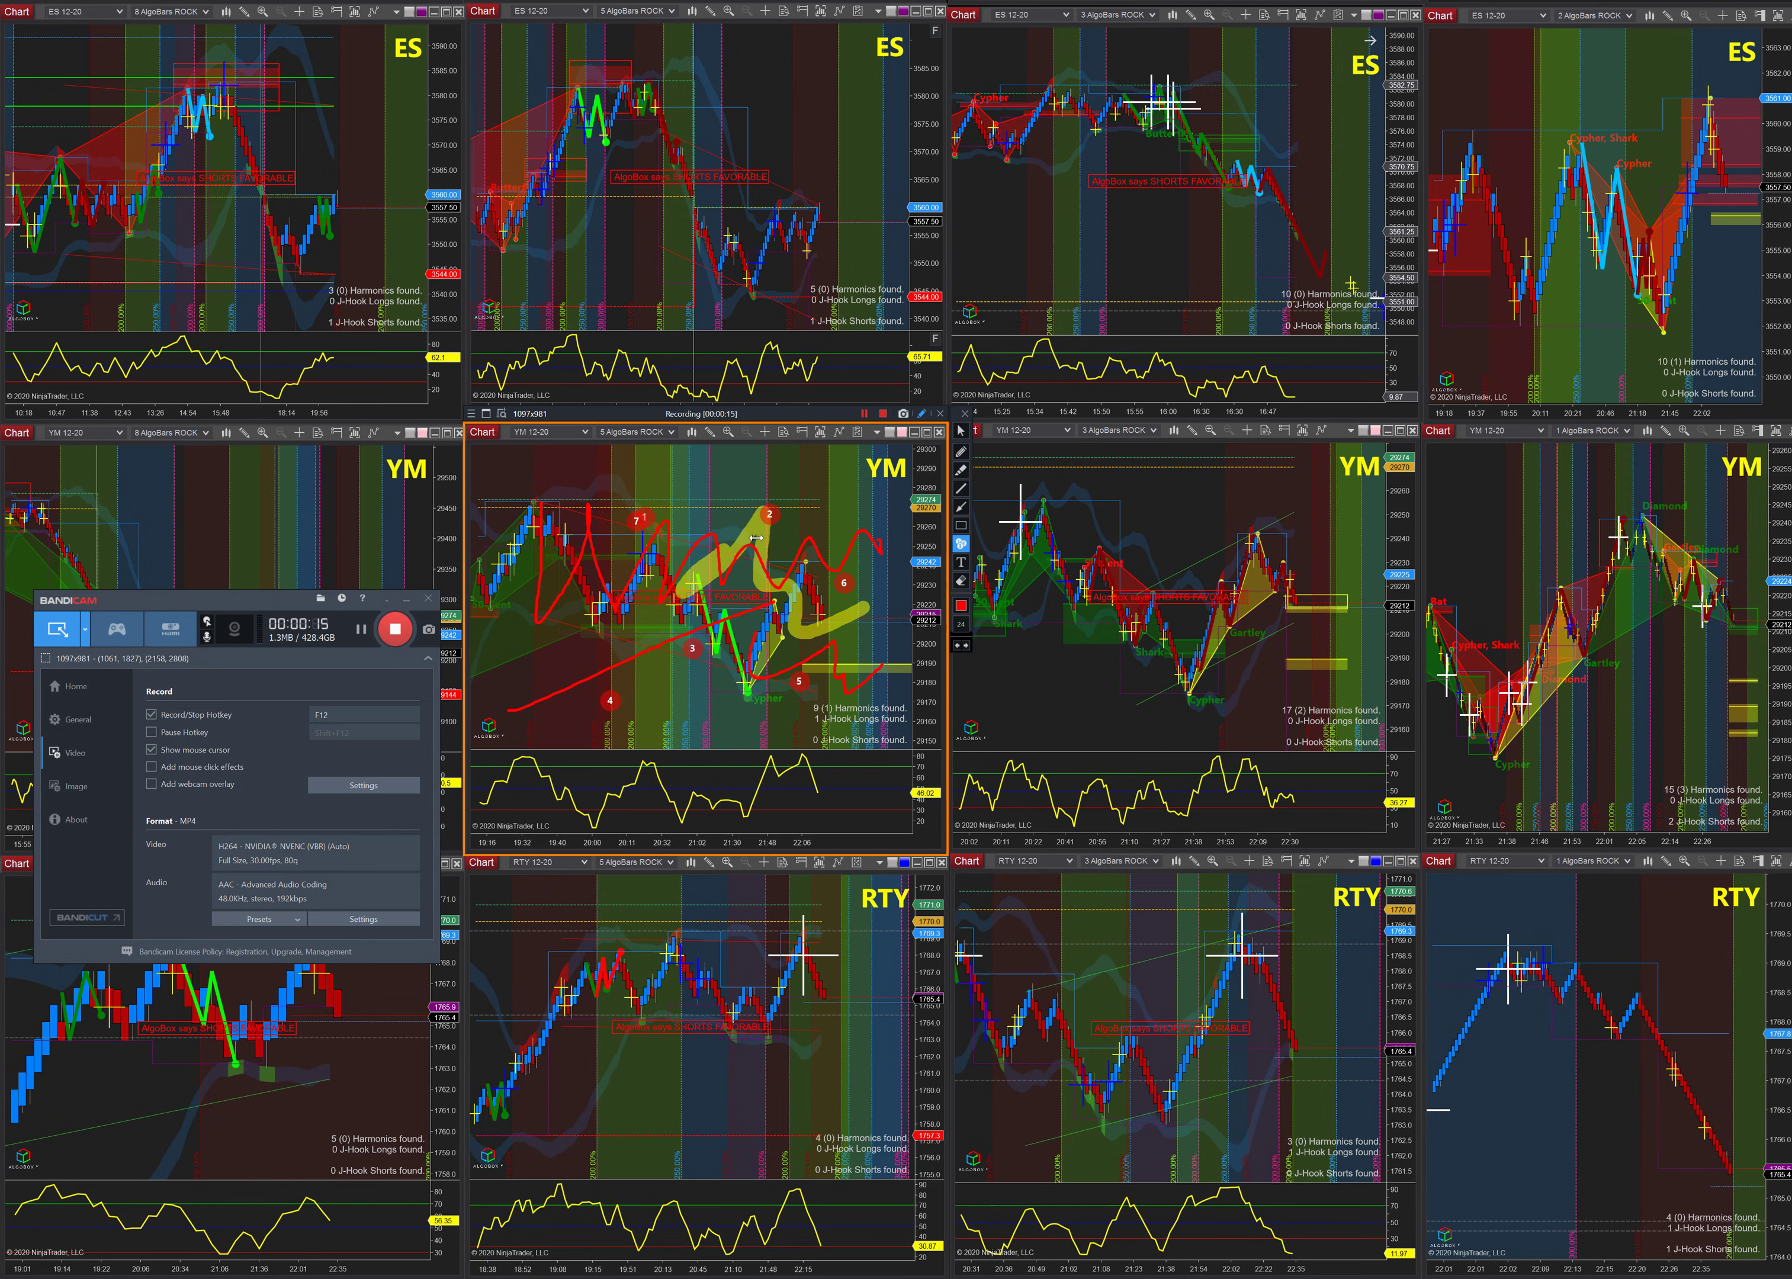
click(636, 522)
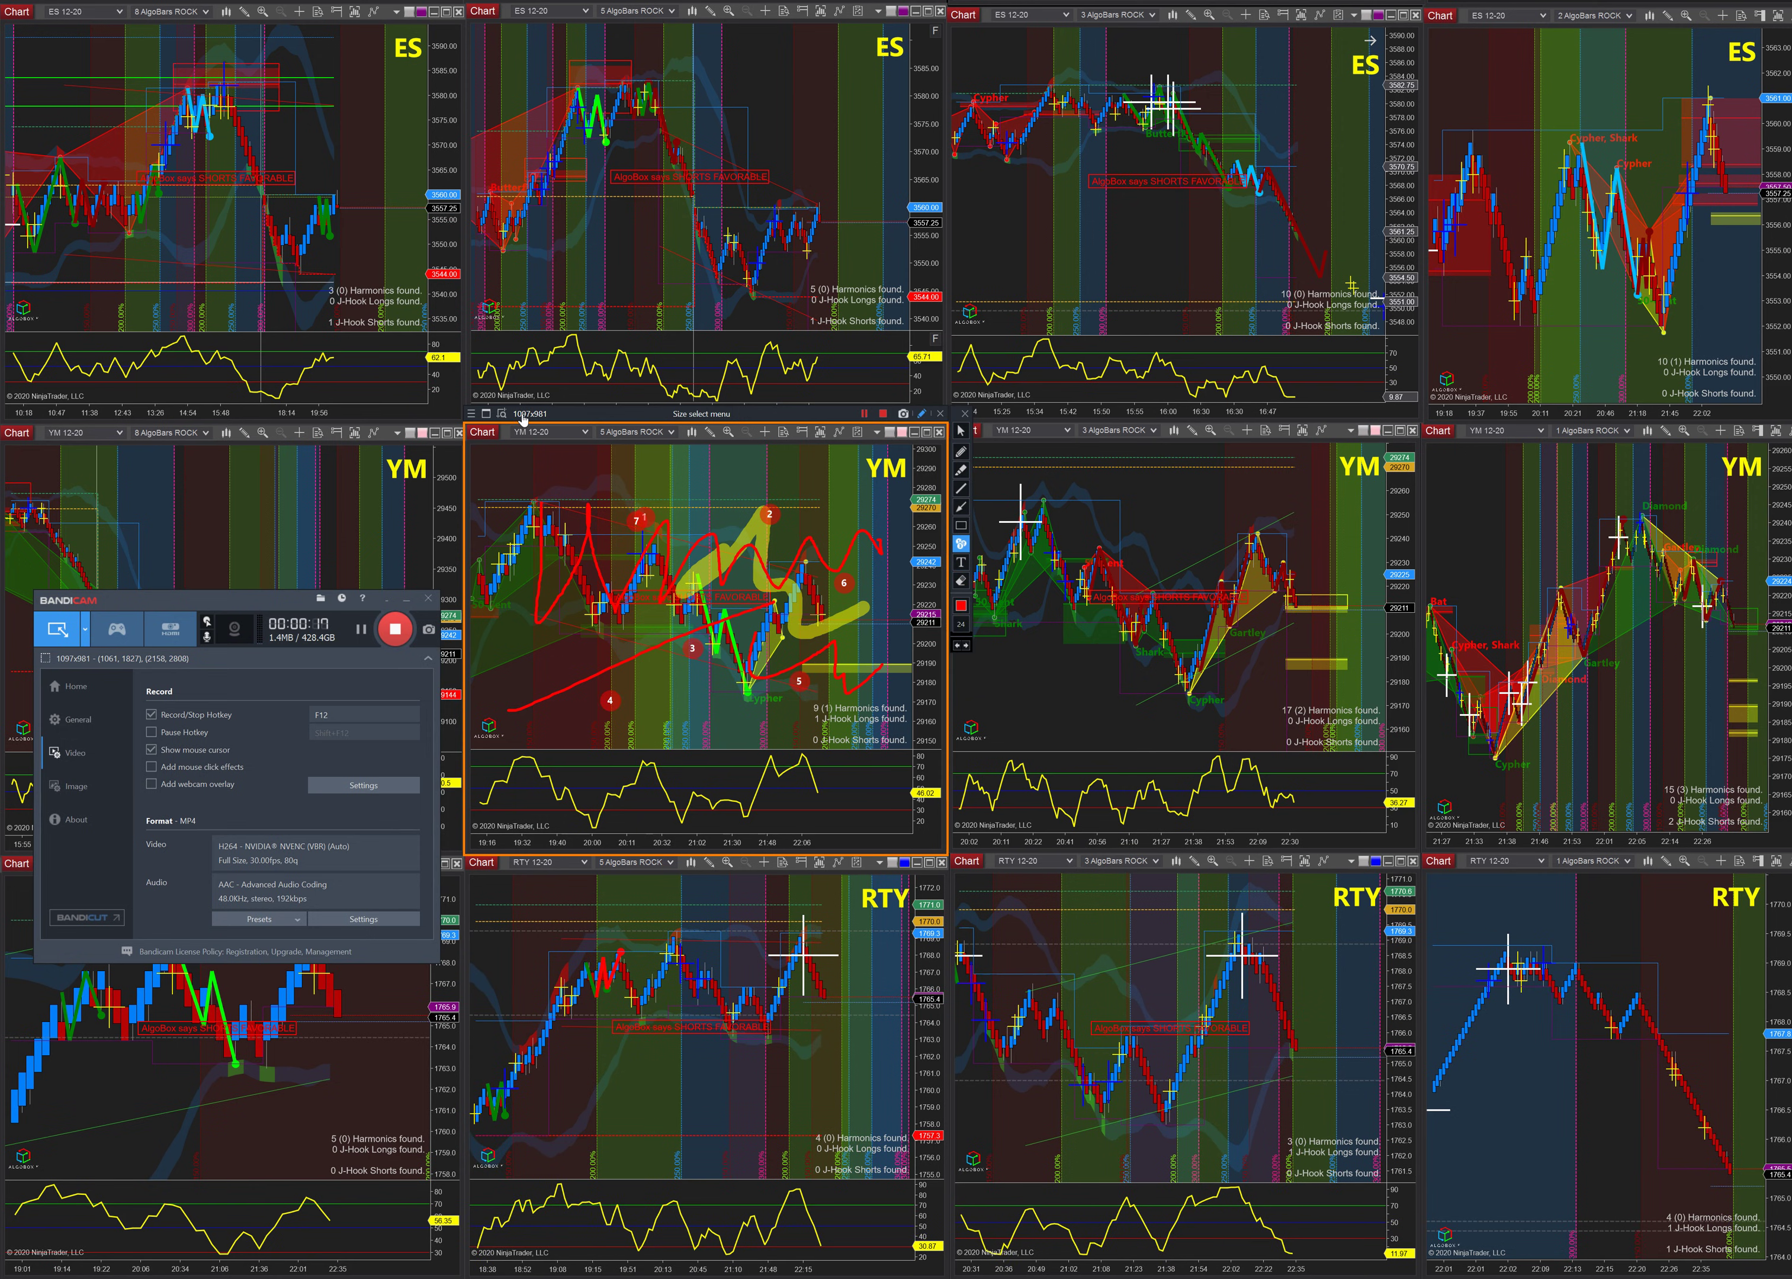
click(922, 414)
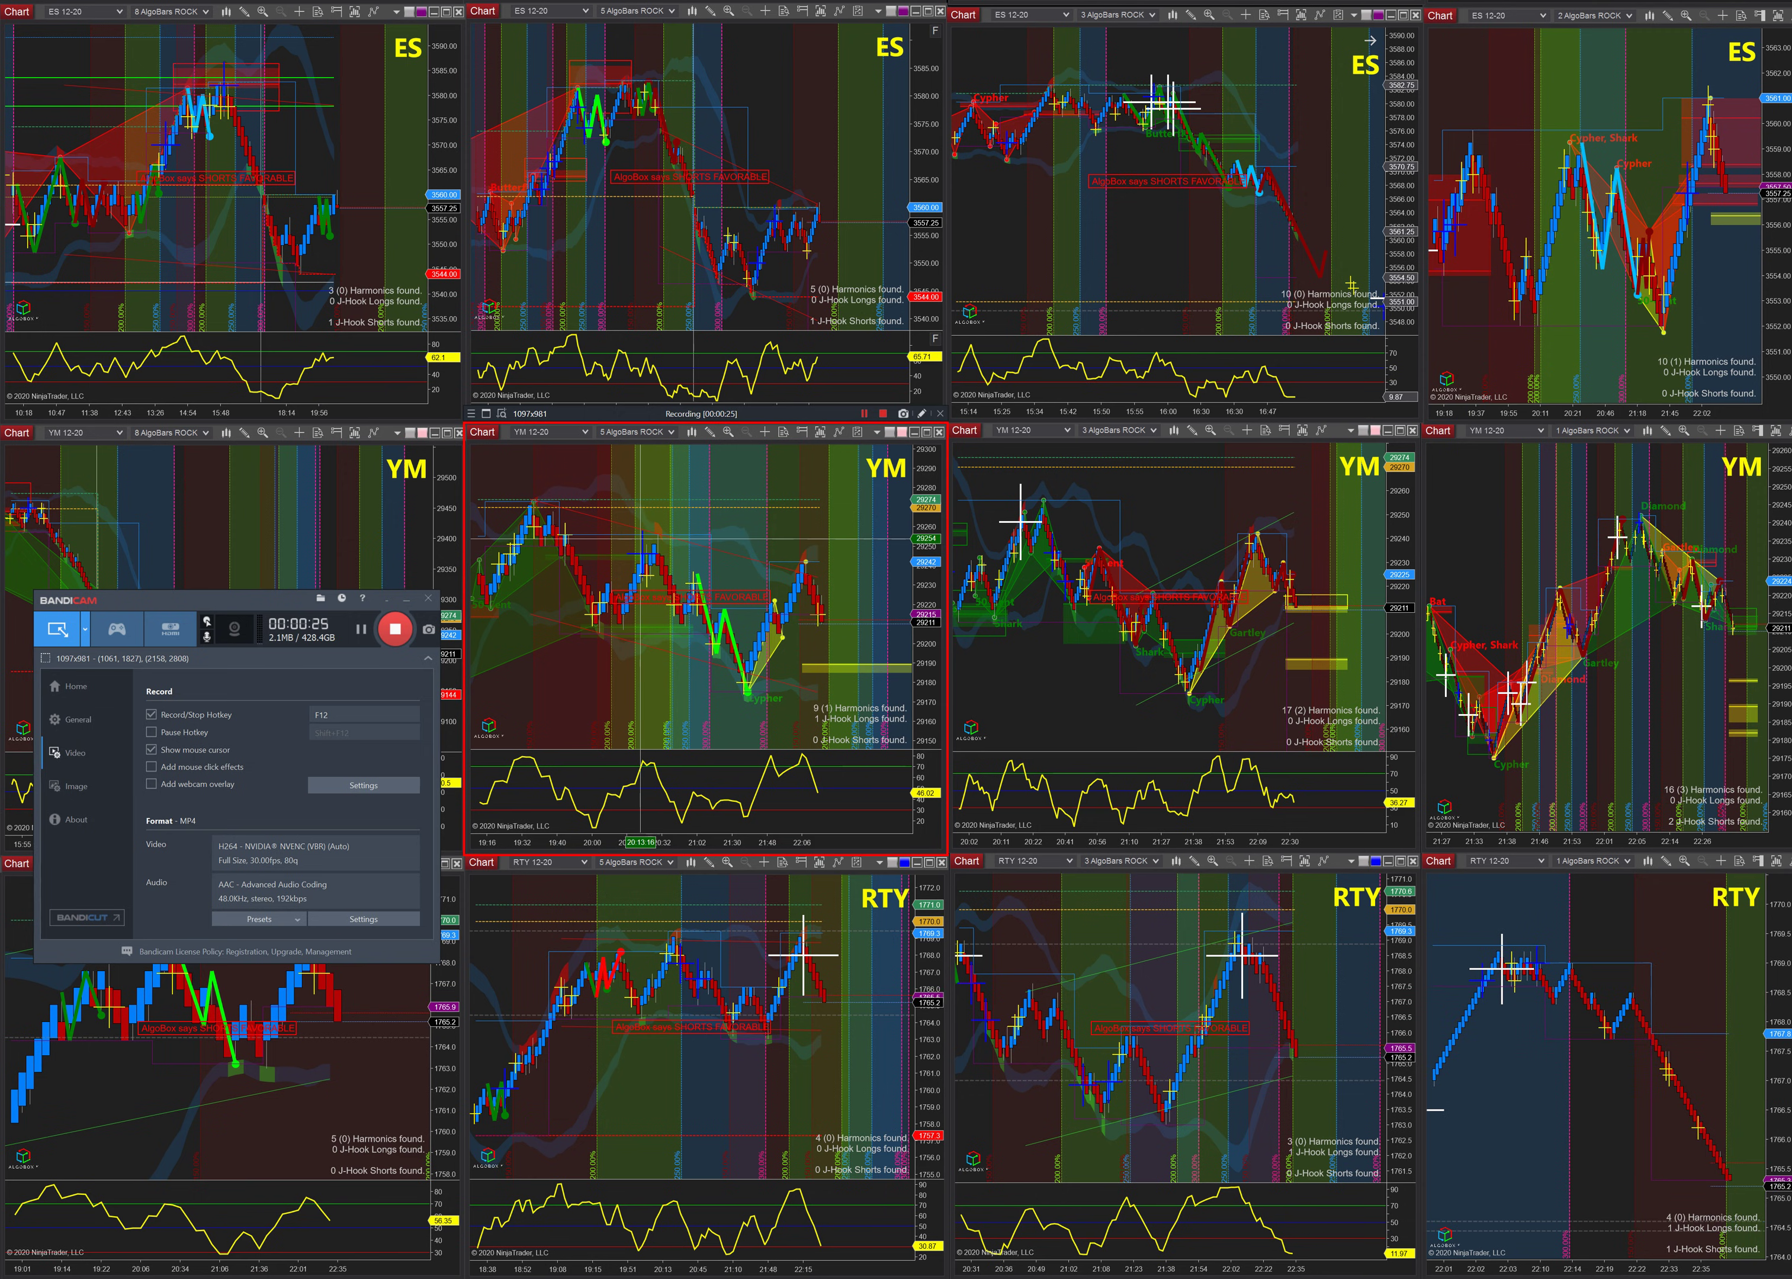
- While recording, reselect the recording area around the third YM chart, the fourth YM chart, and finally the third ES chart
click(501, 414)
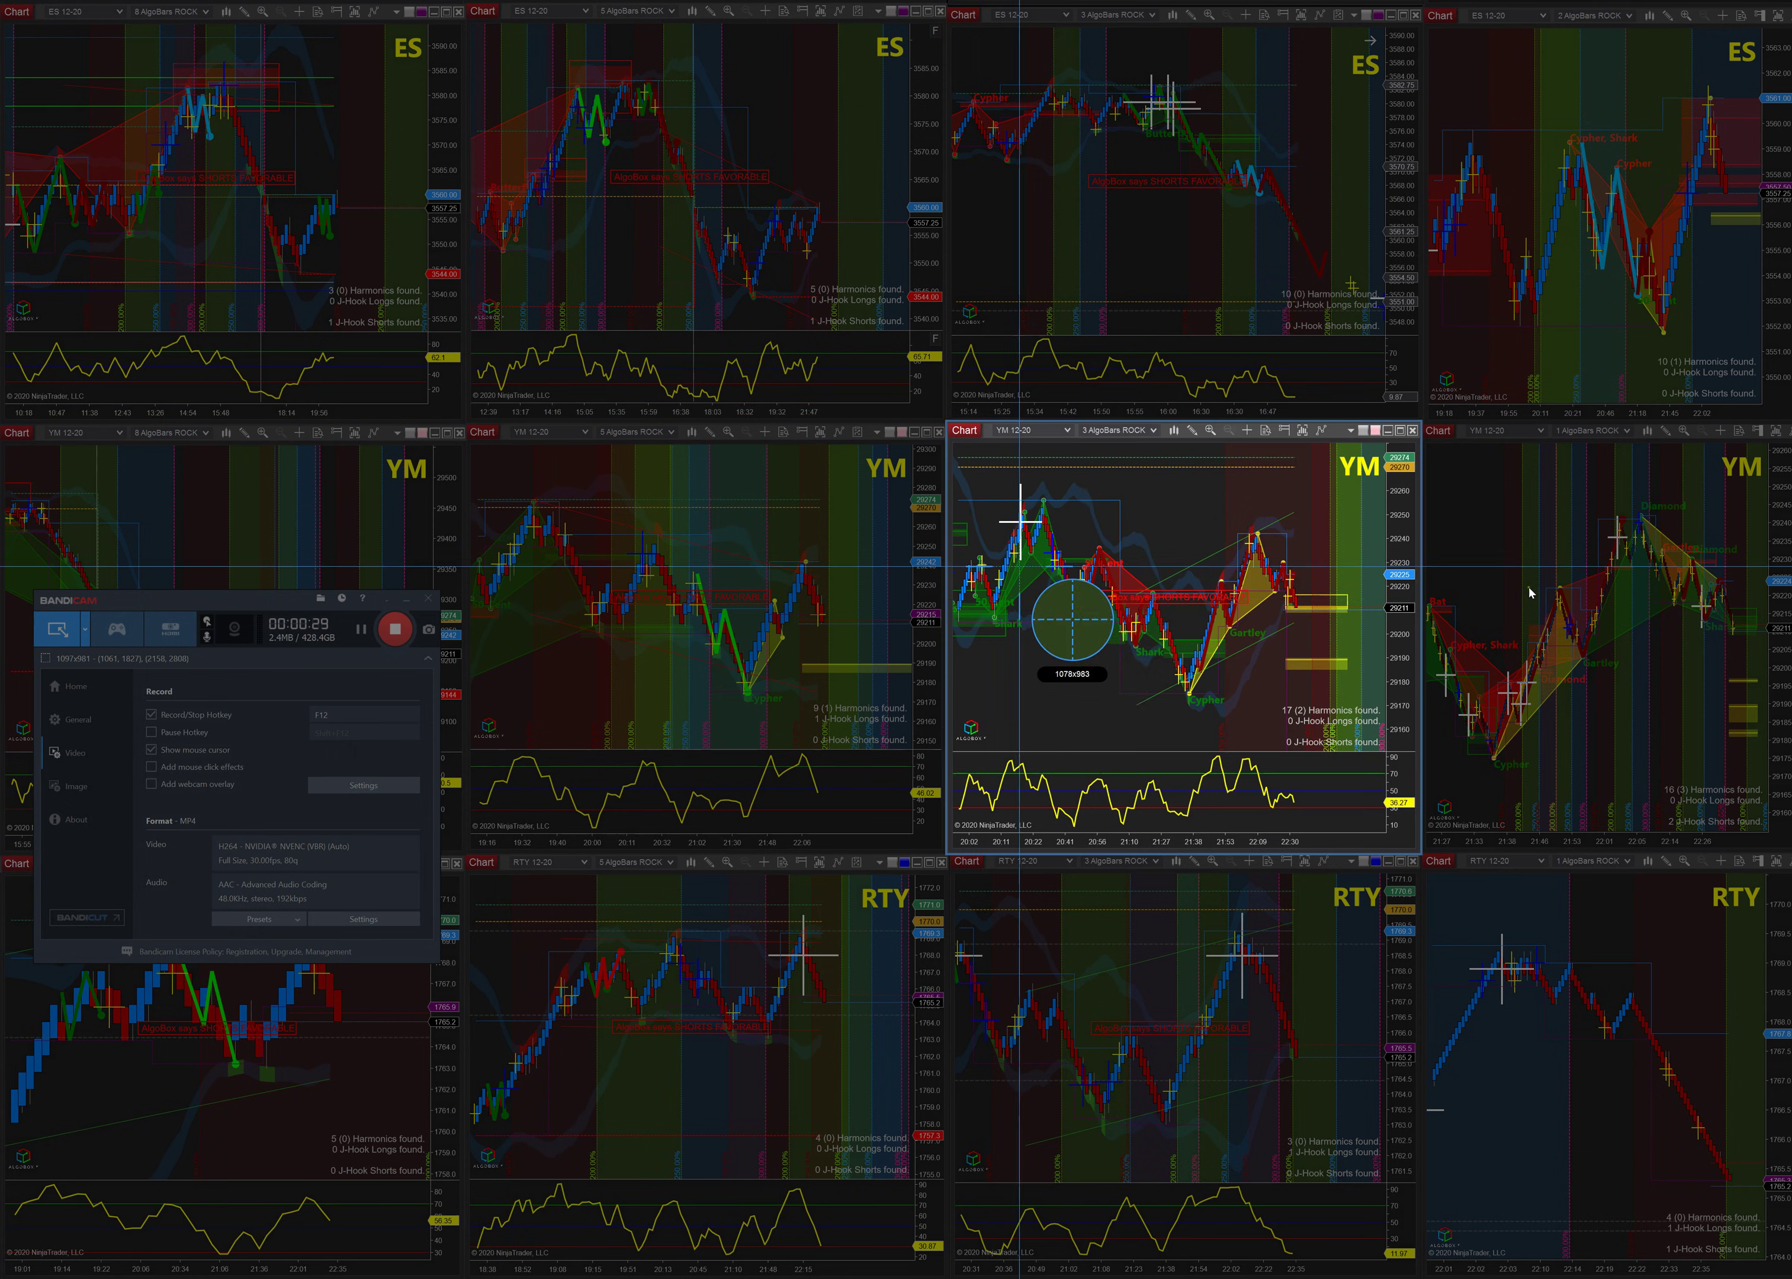
click(1120, 605)
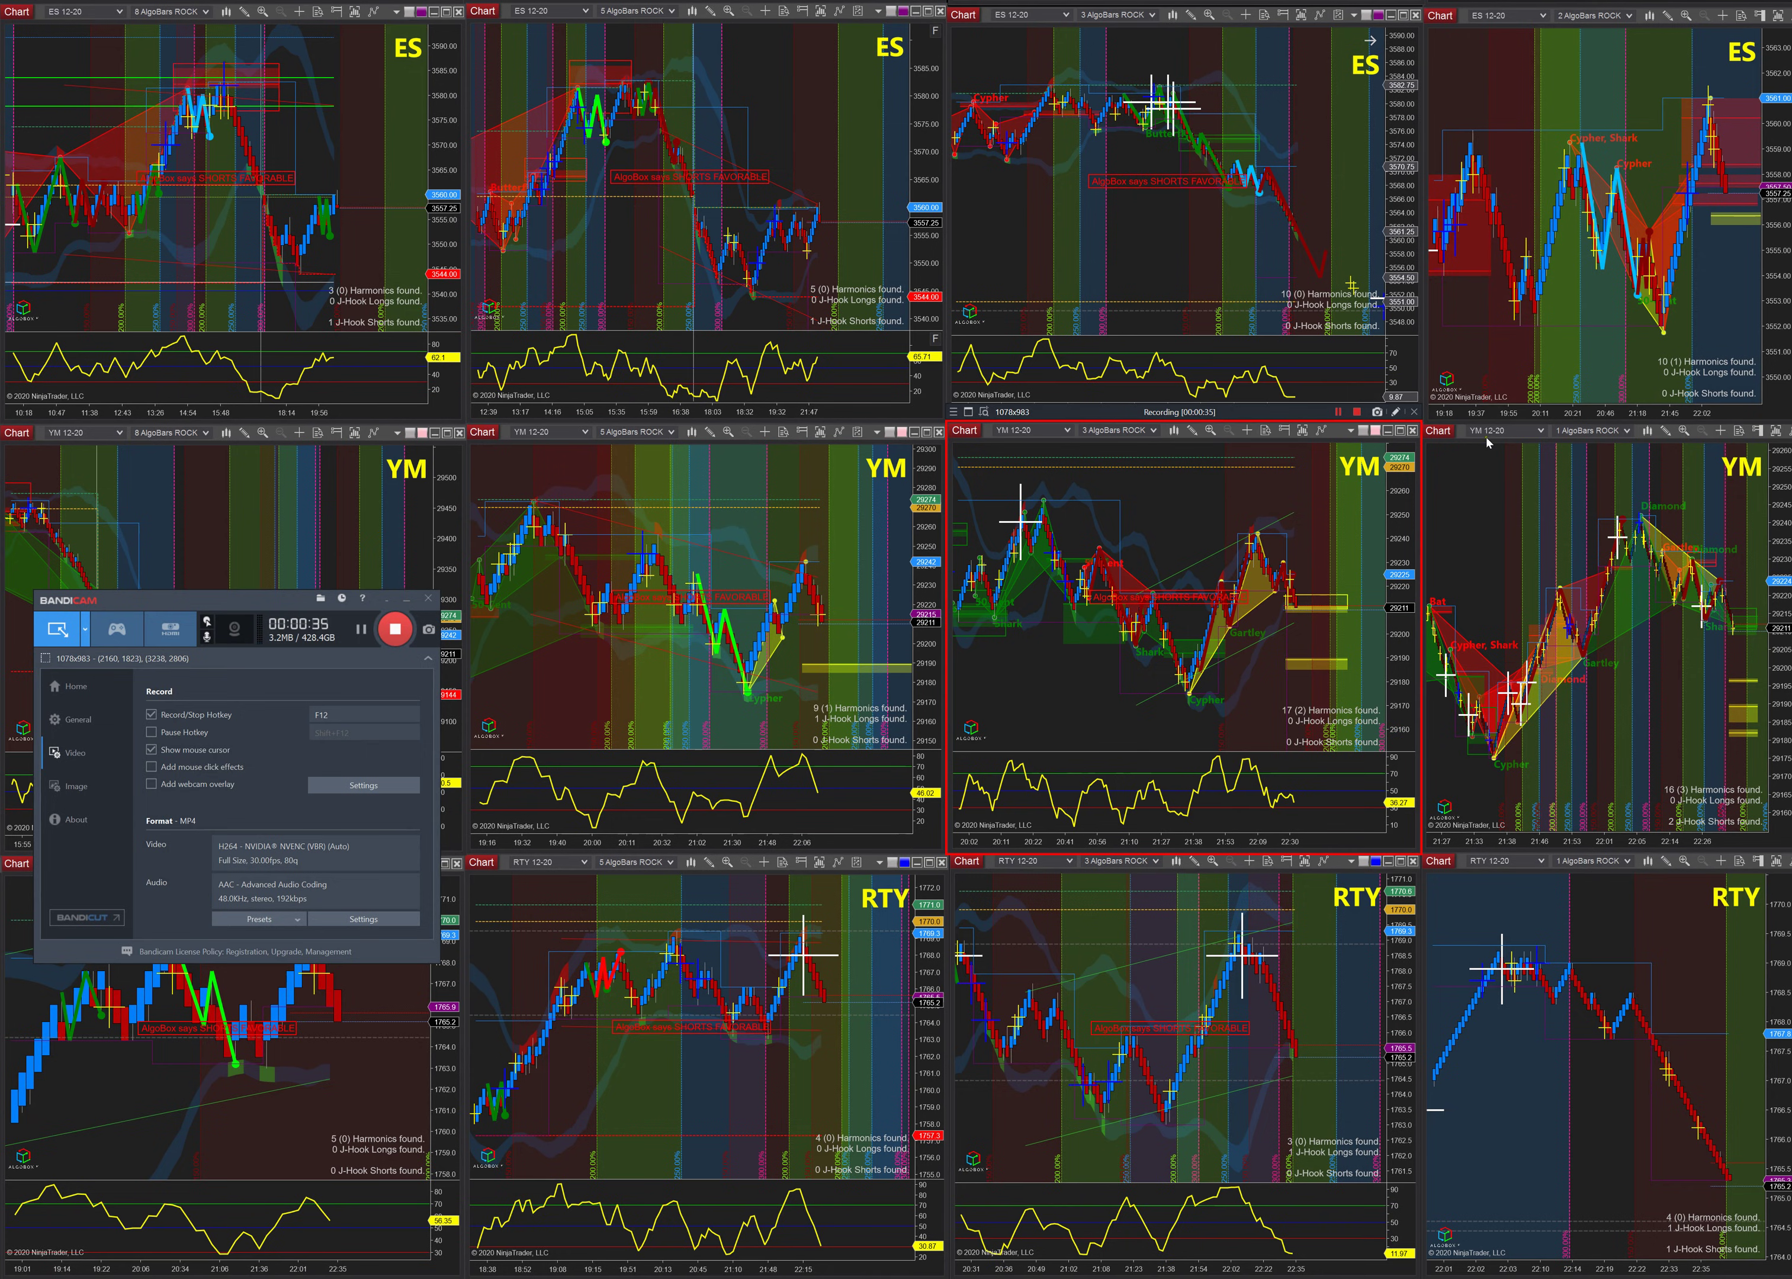
click(984, 412)
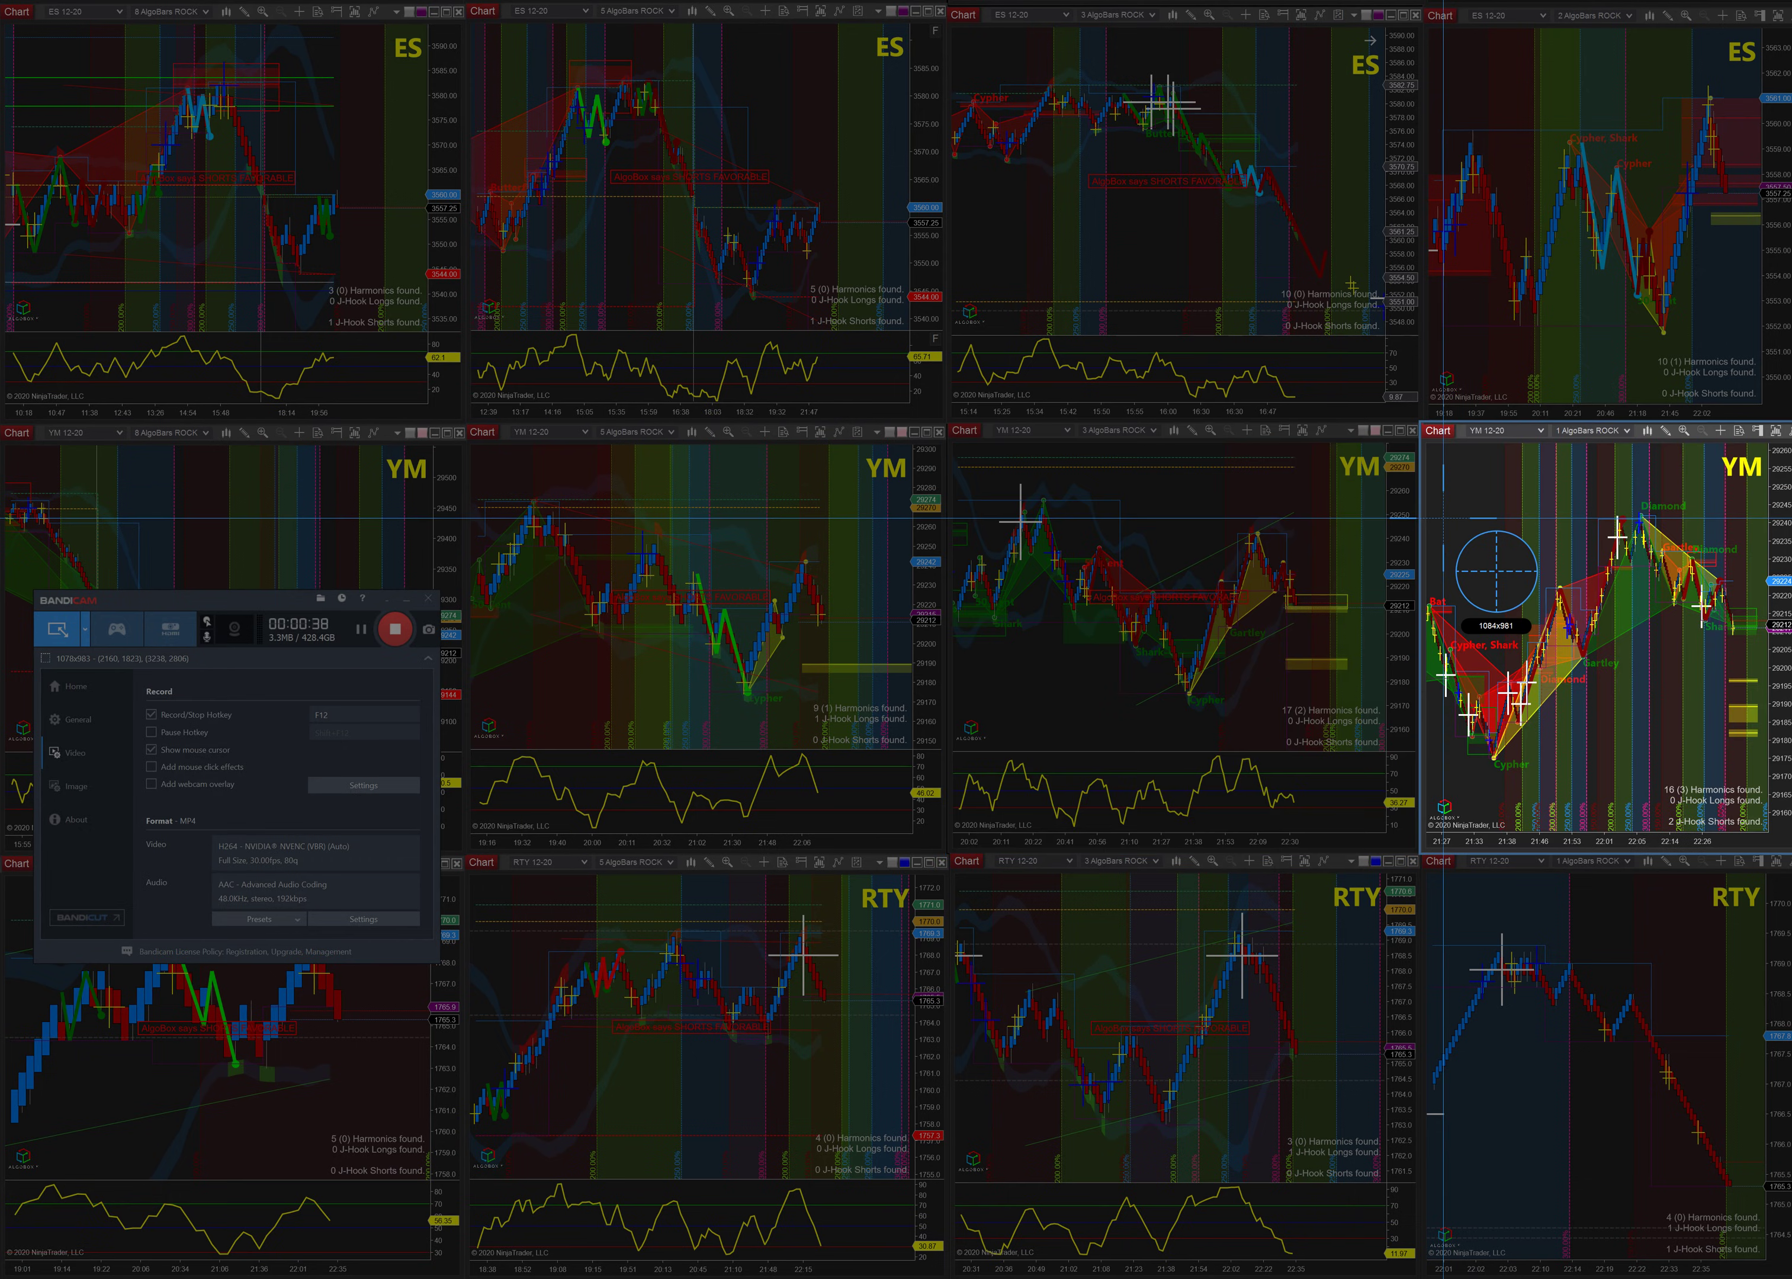
click(1491, 671)
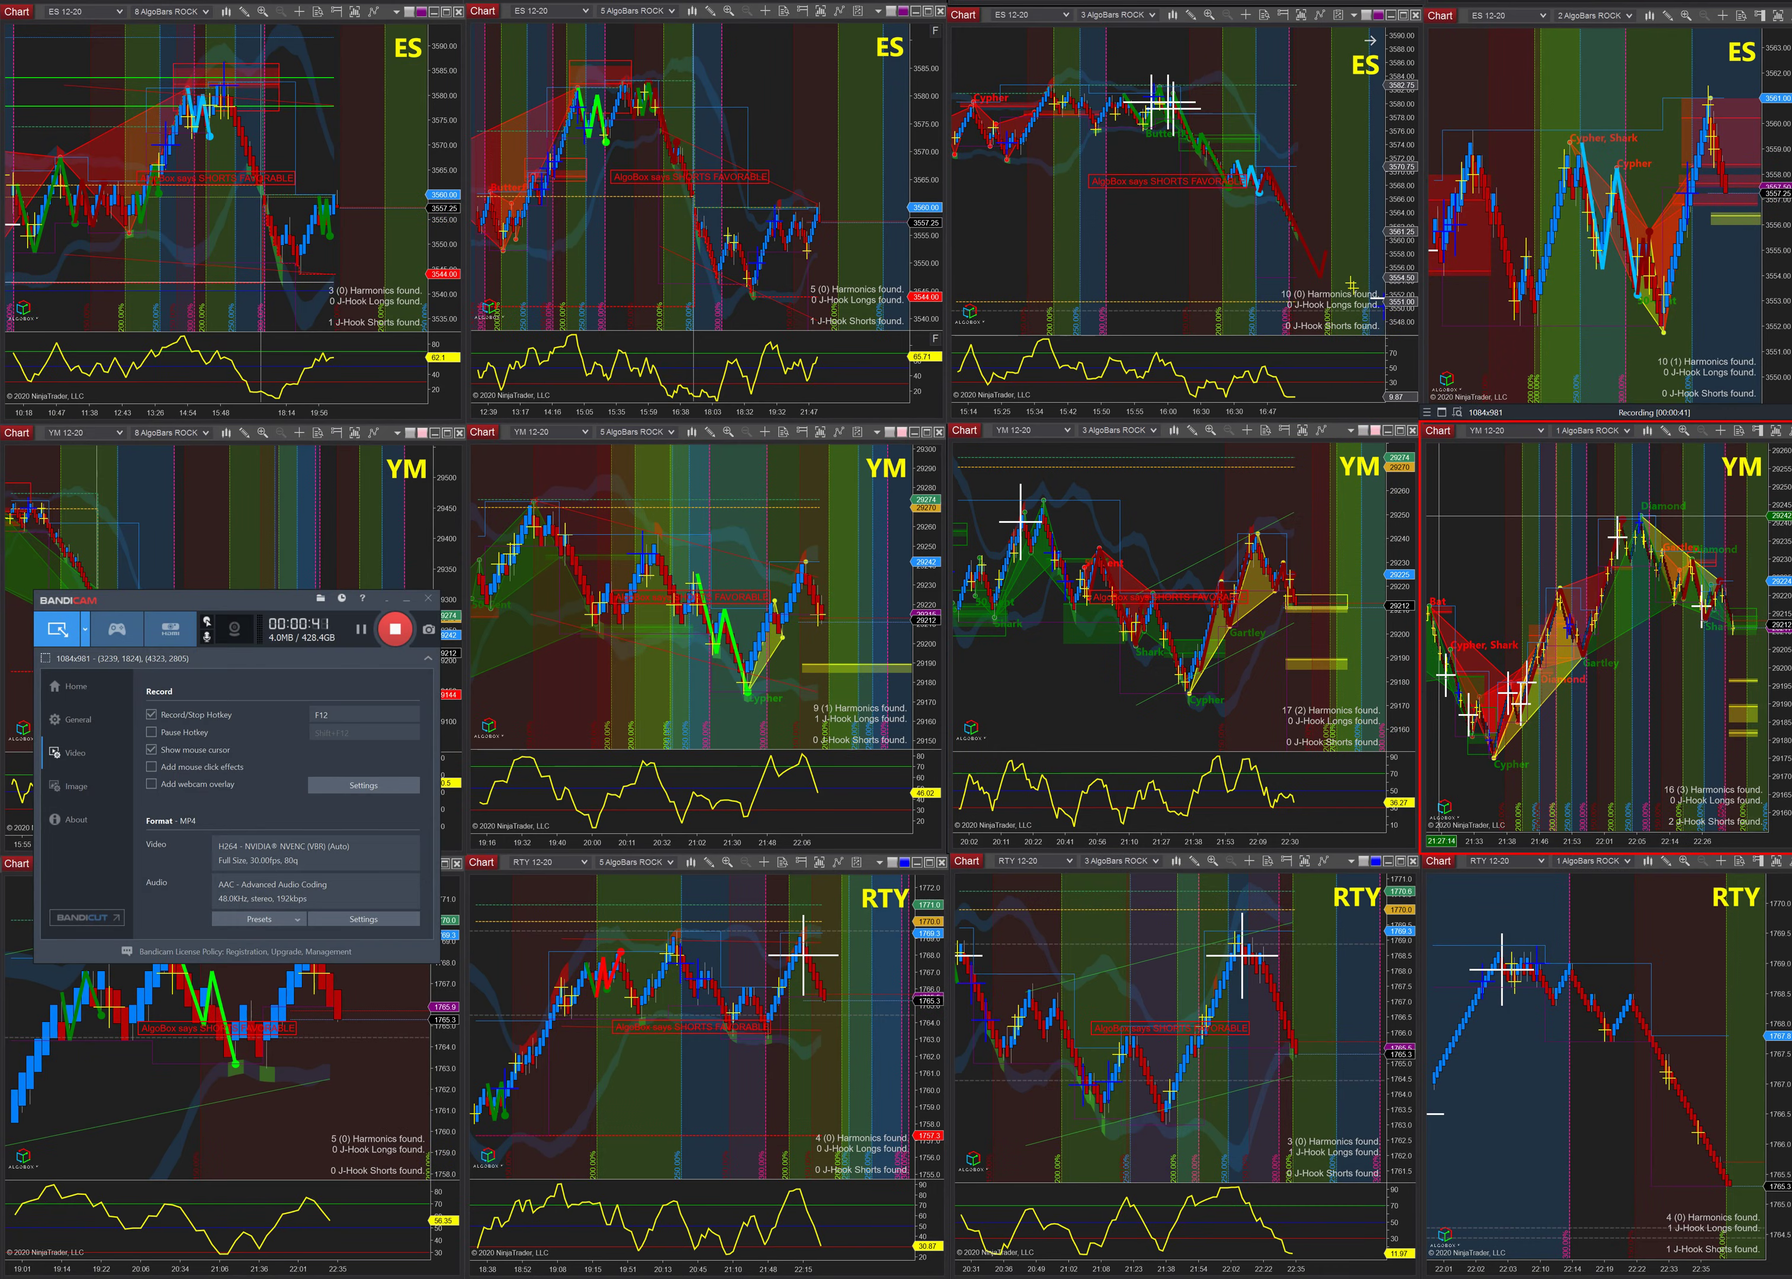
click(1458, 412)
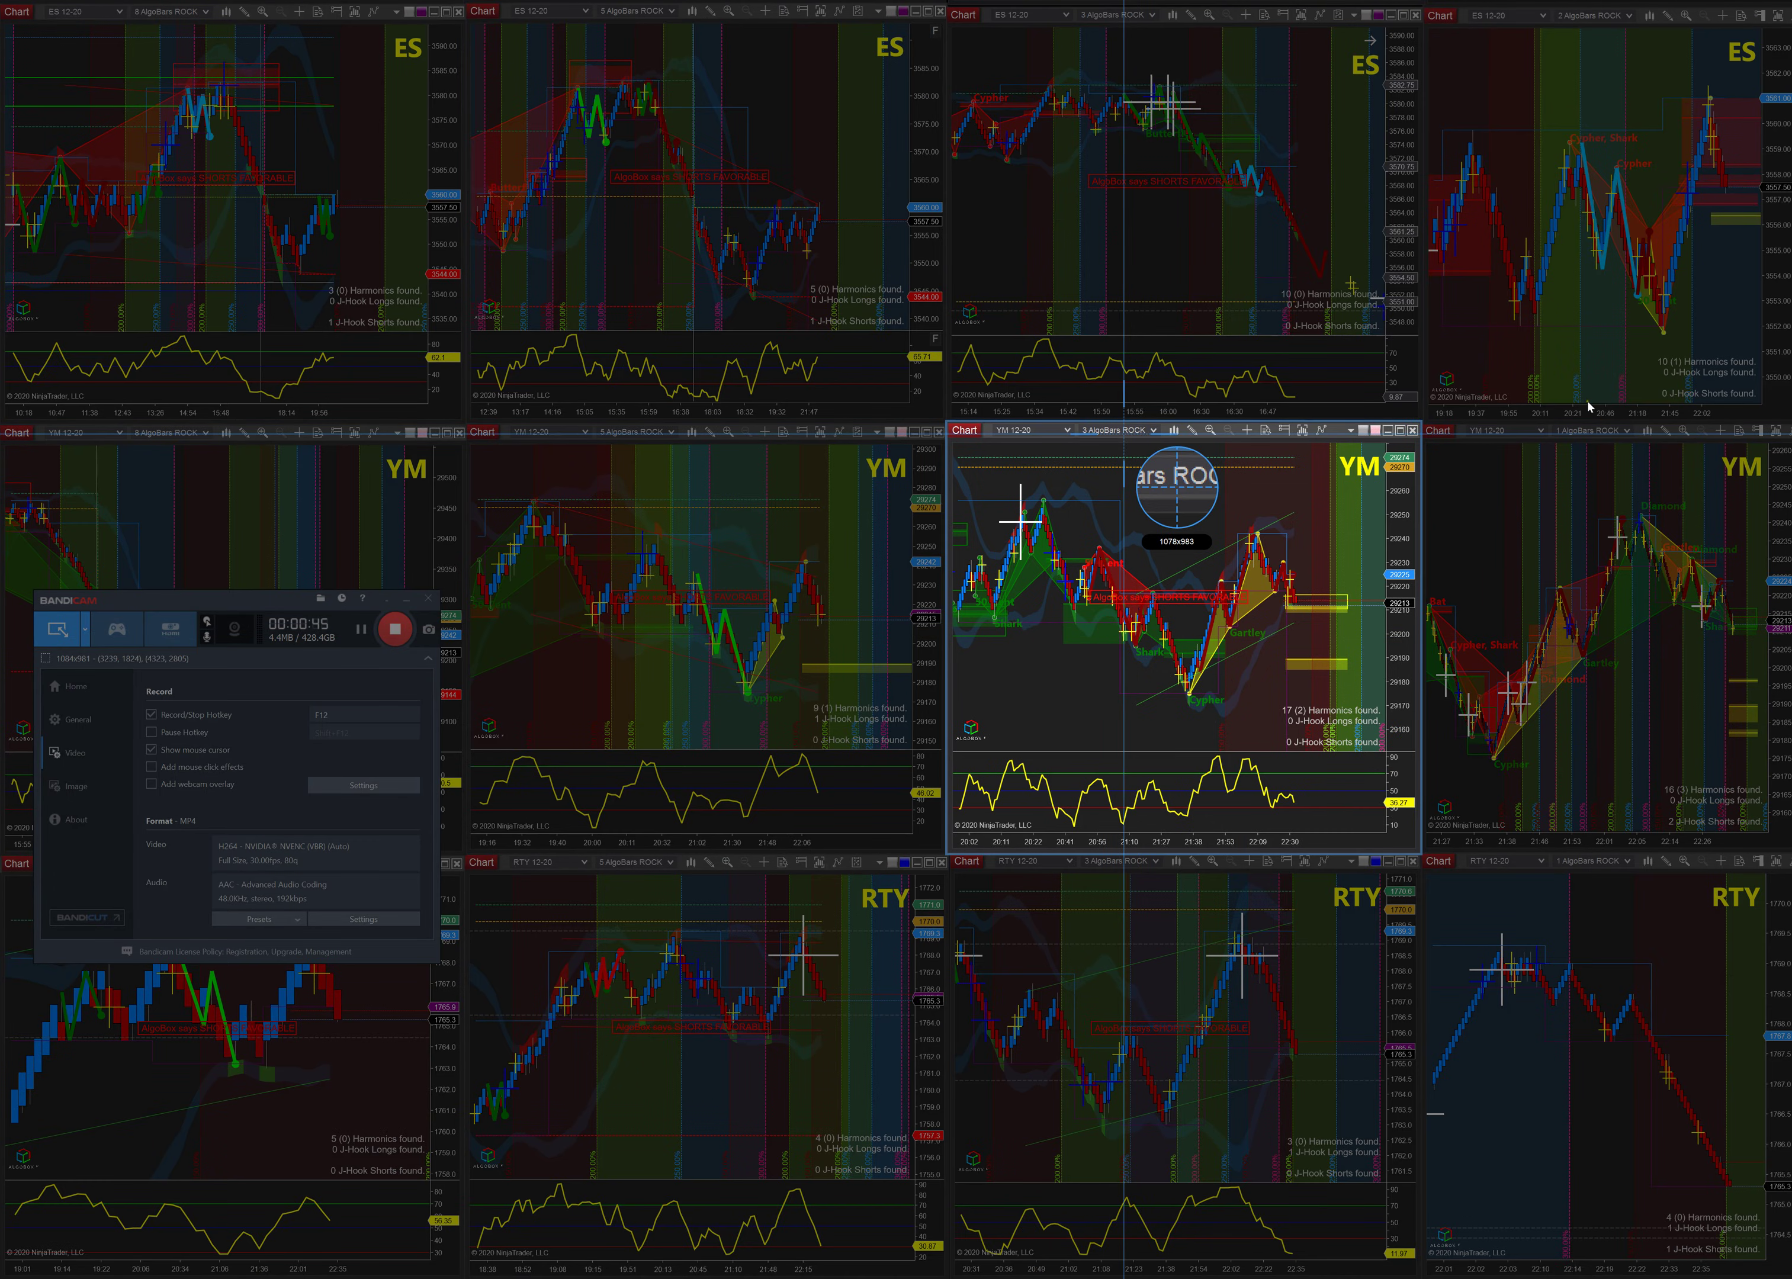
click(1579, 364)
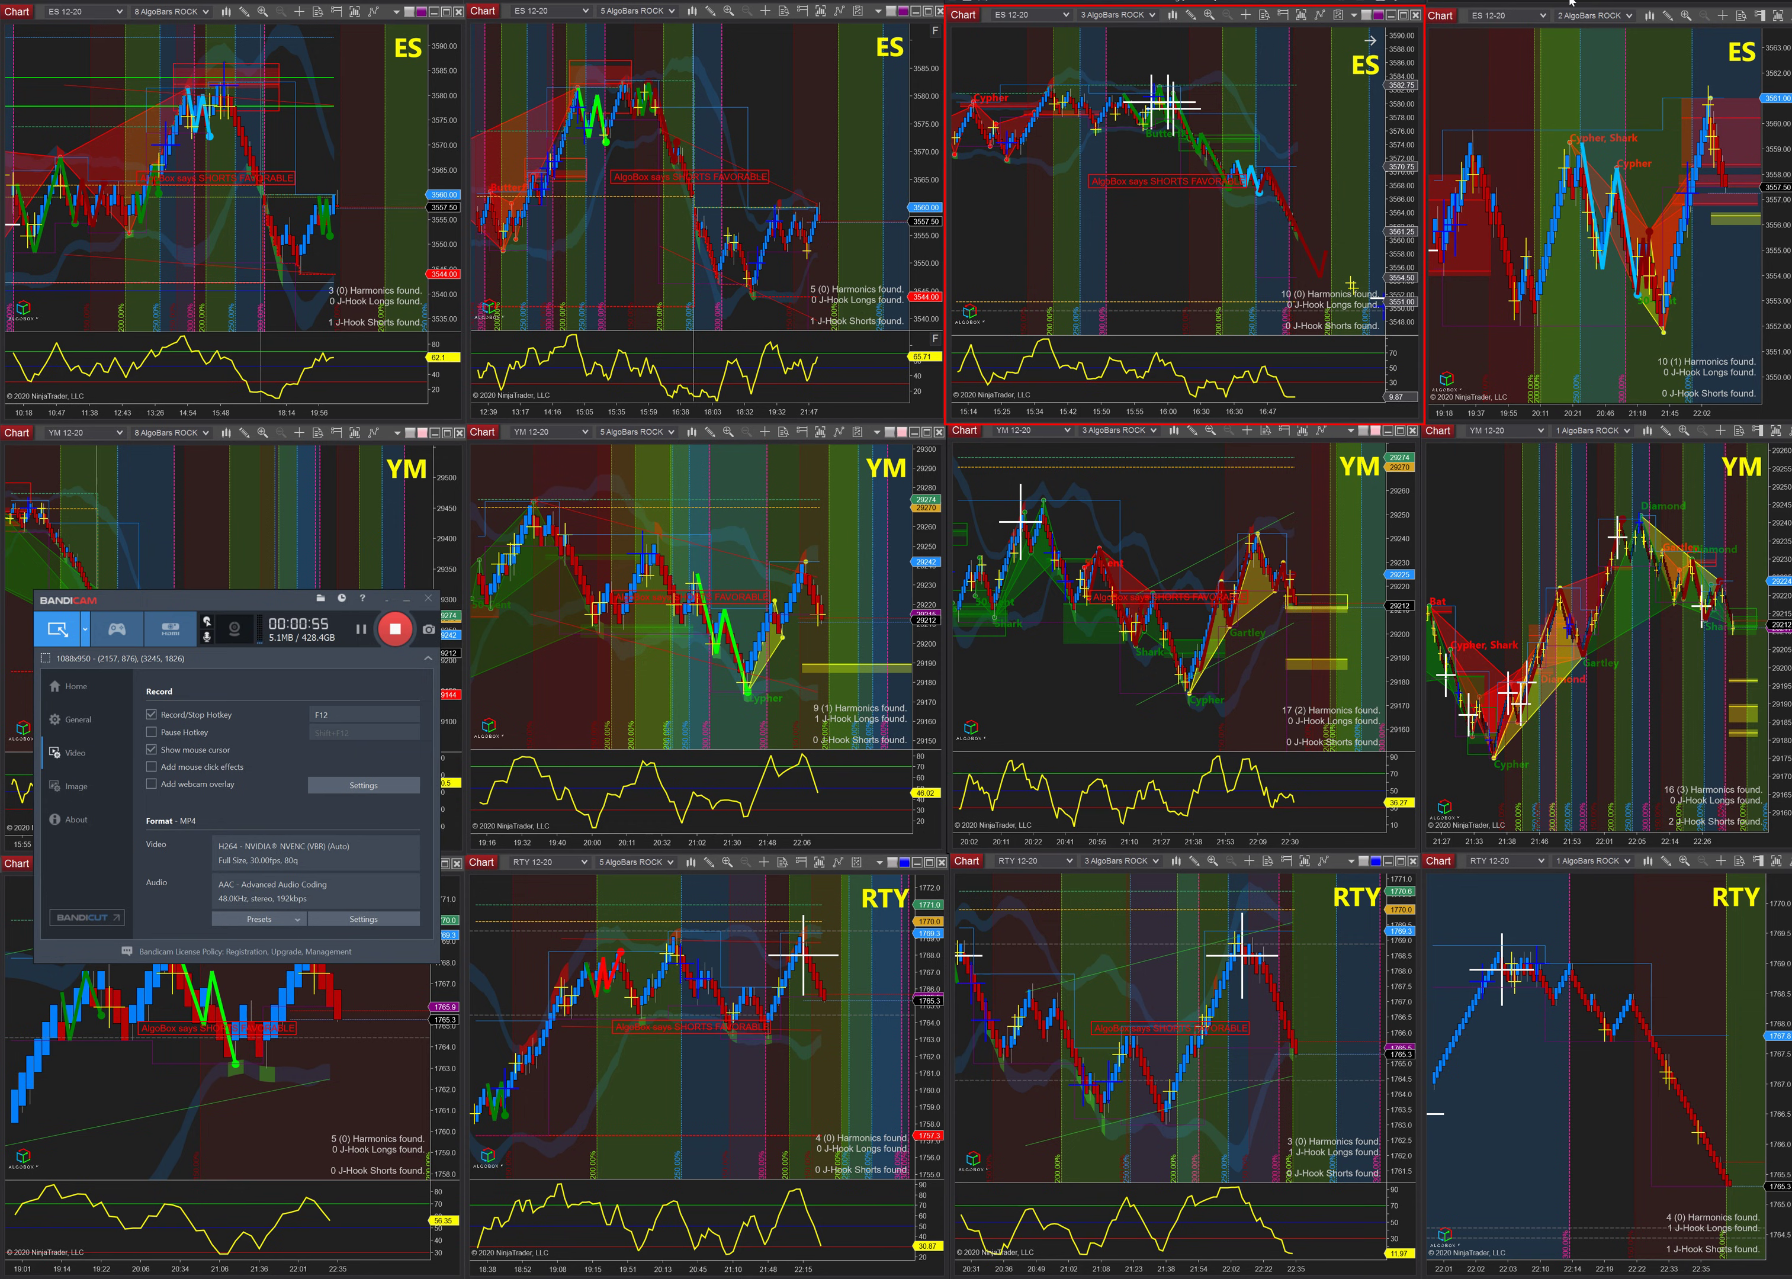
- Move the active recording area onto the second YM chart and resize it to about 1595x939
drag(1096, 2, 629, 333)
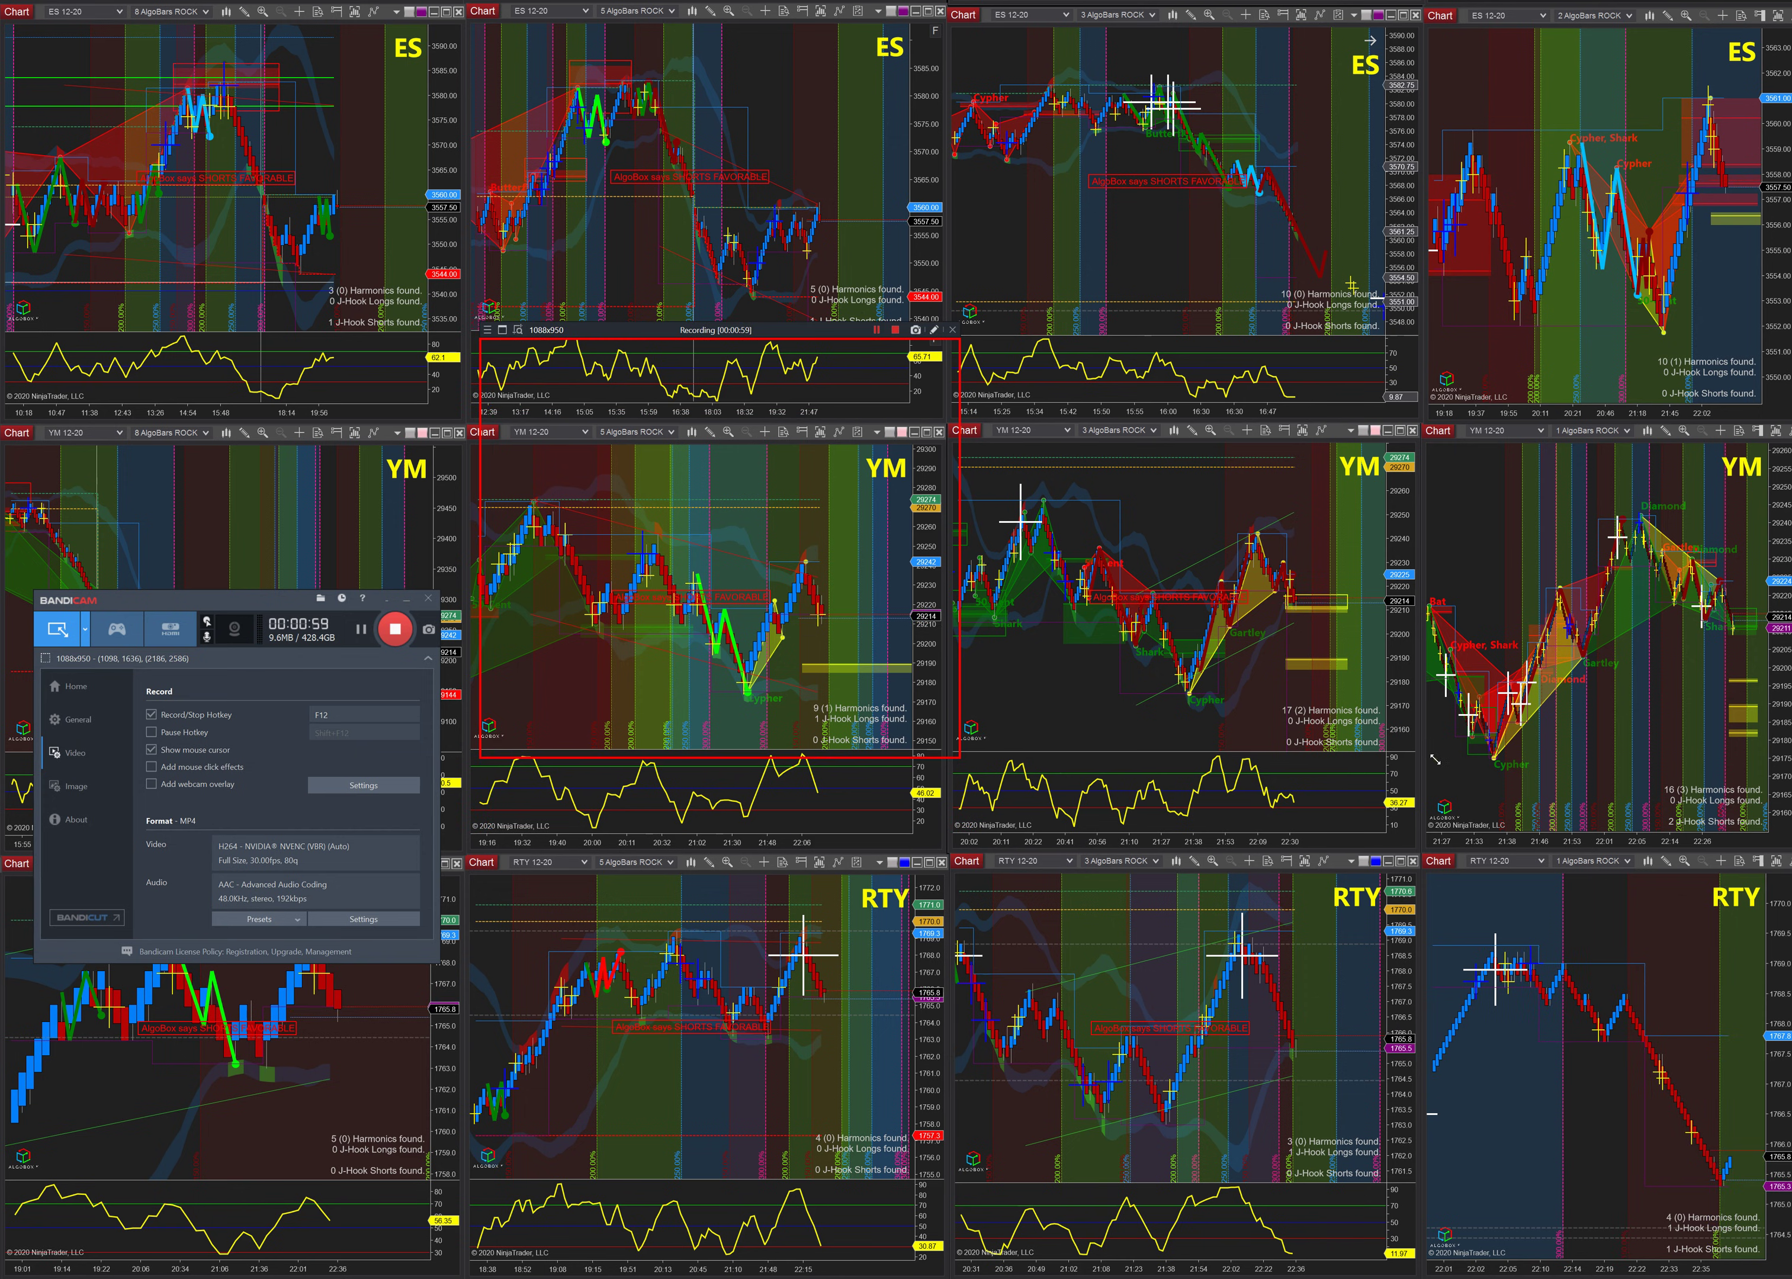
drag(960, 757, 1246, 1006)
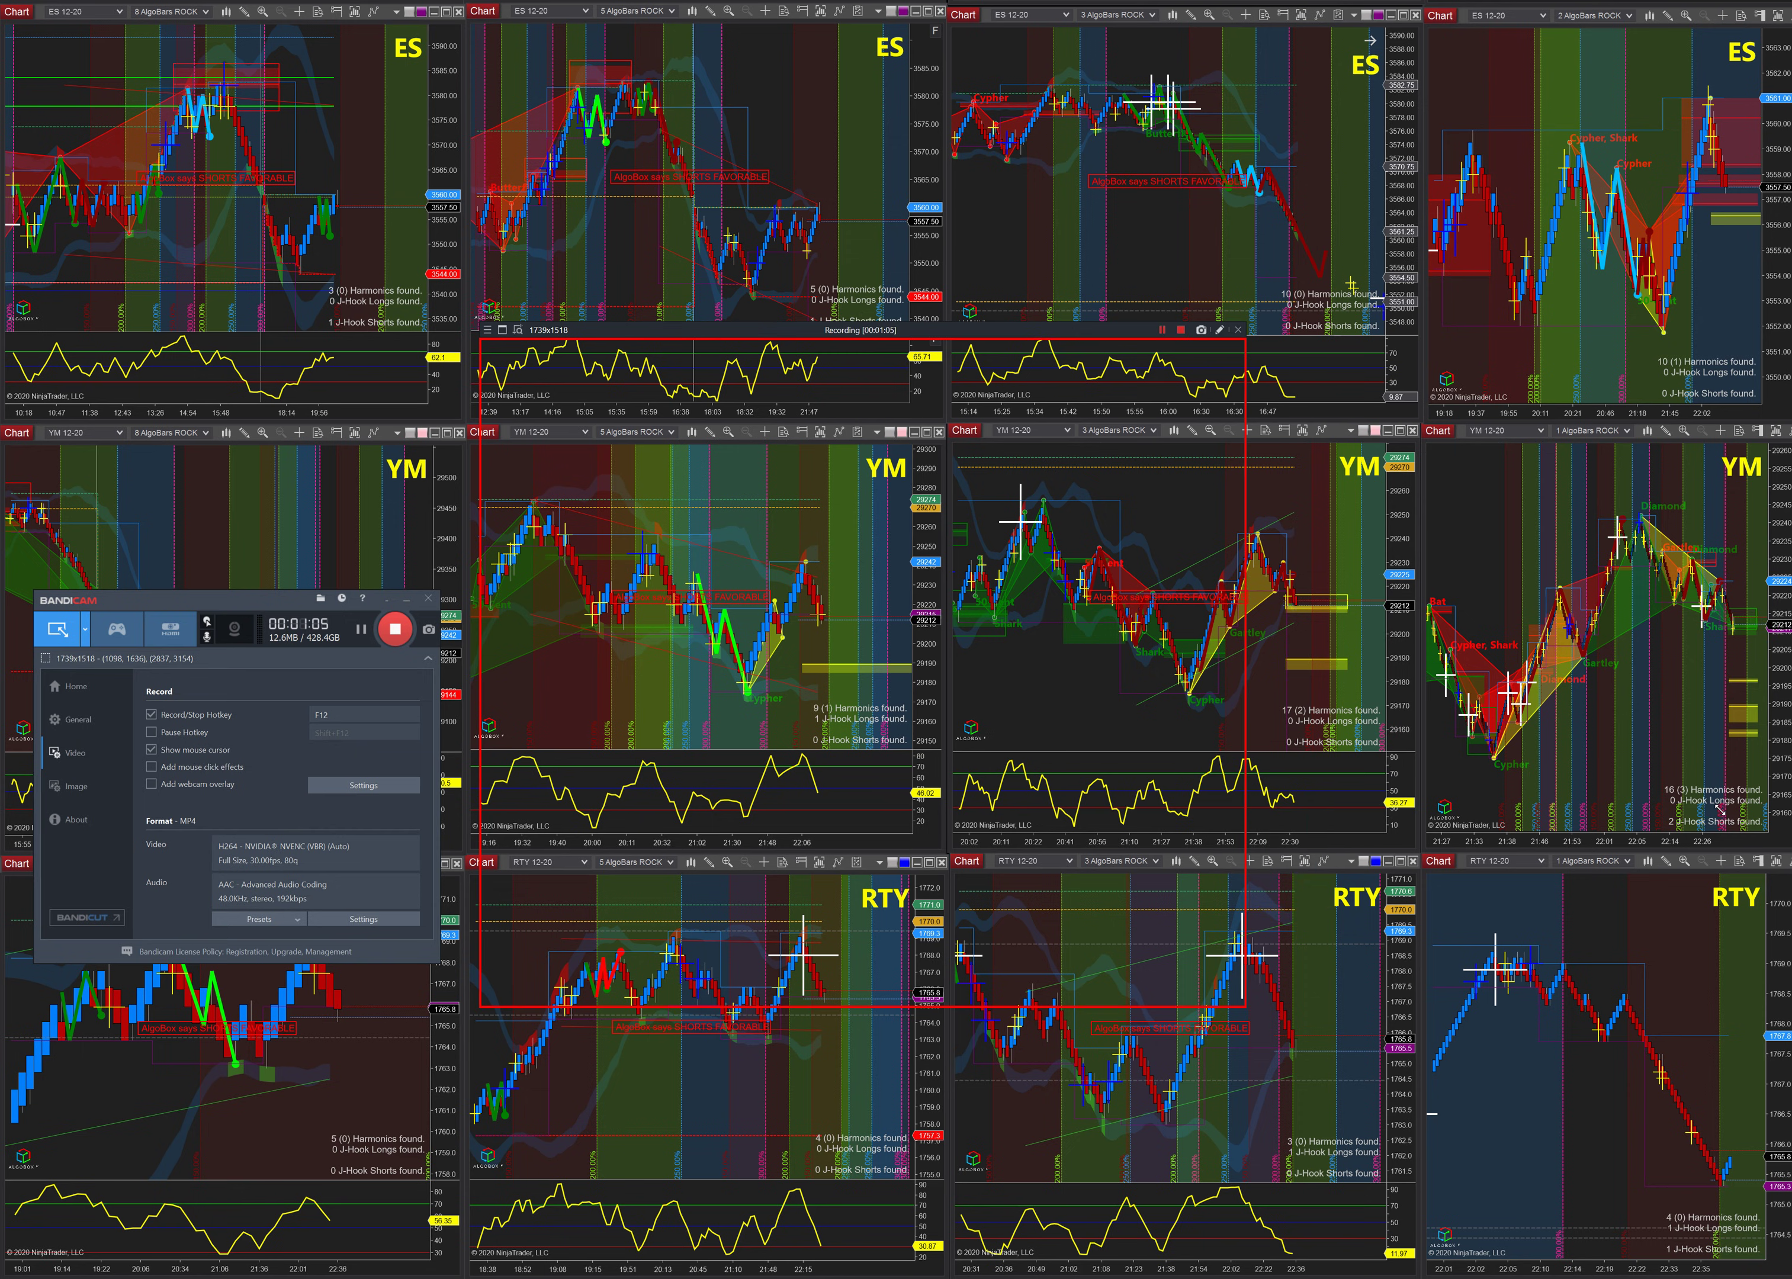
drag(1246, 808, 1003, 808)
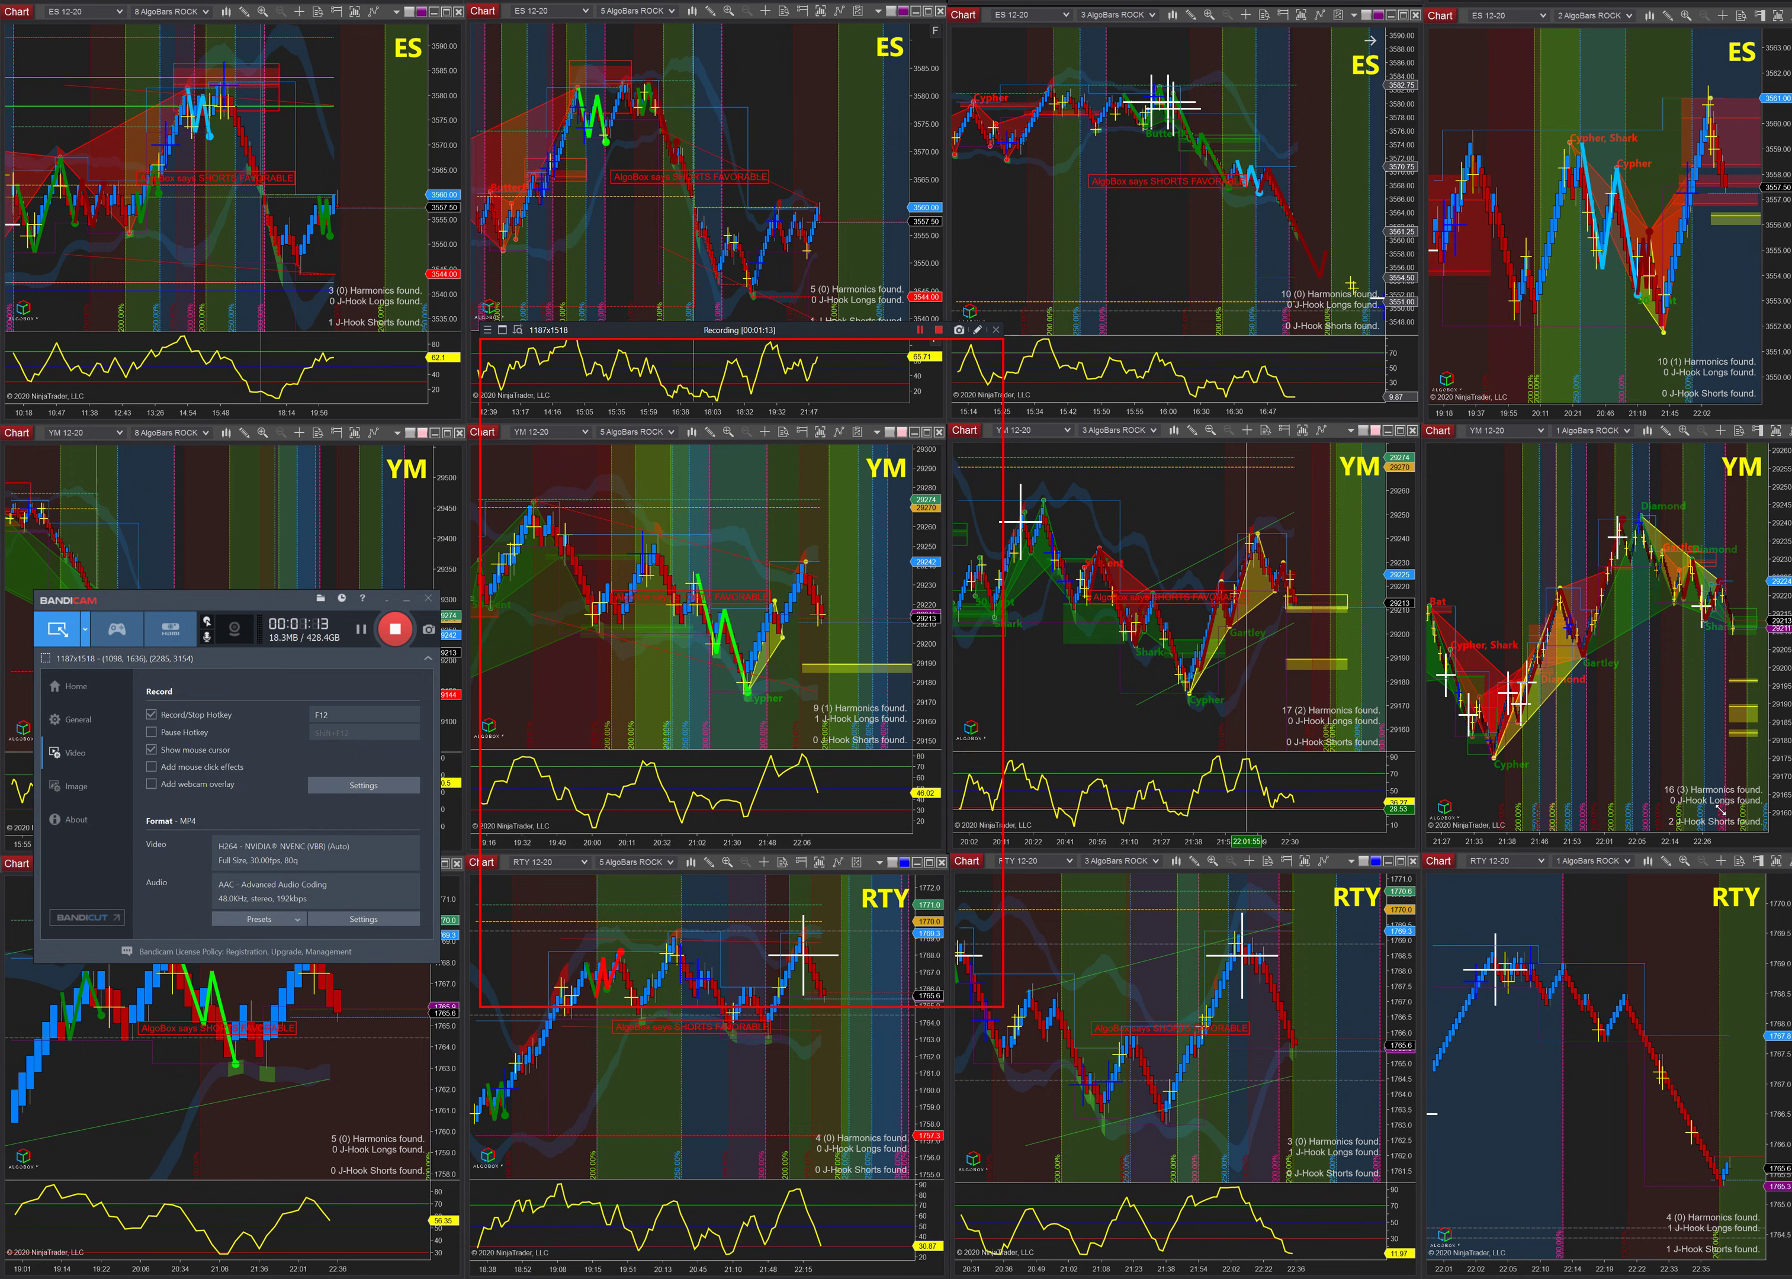
drag(741, 1006, 741, 753)
drag(1003, 545, 1182, 545)
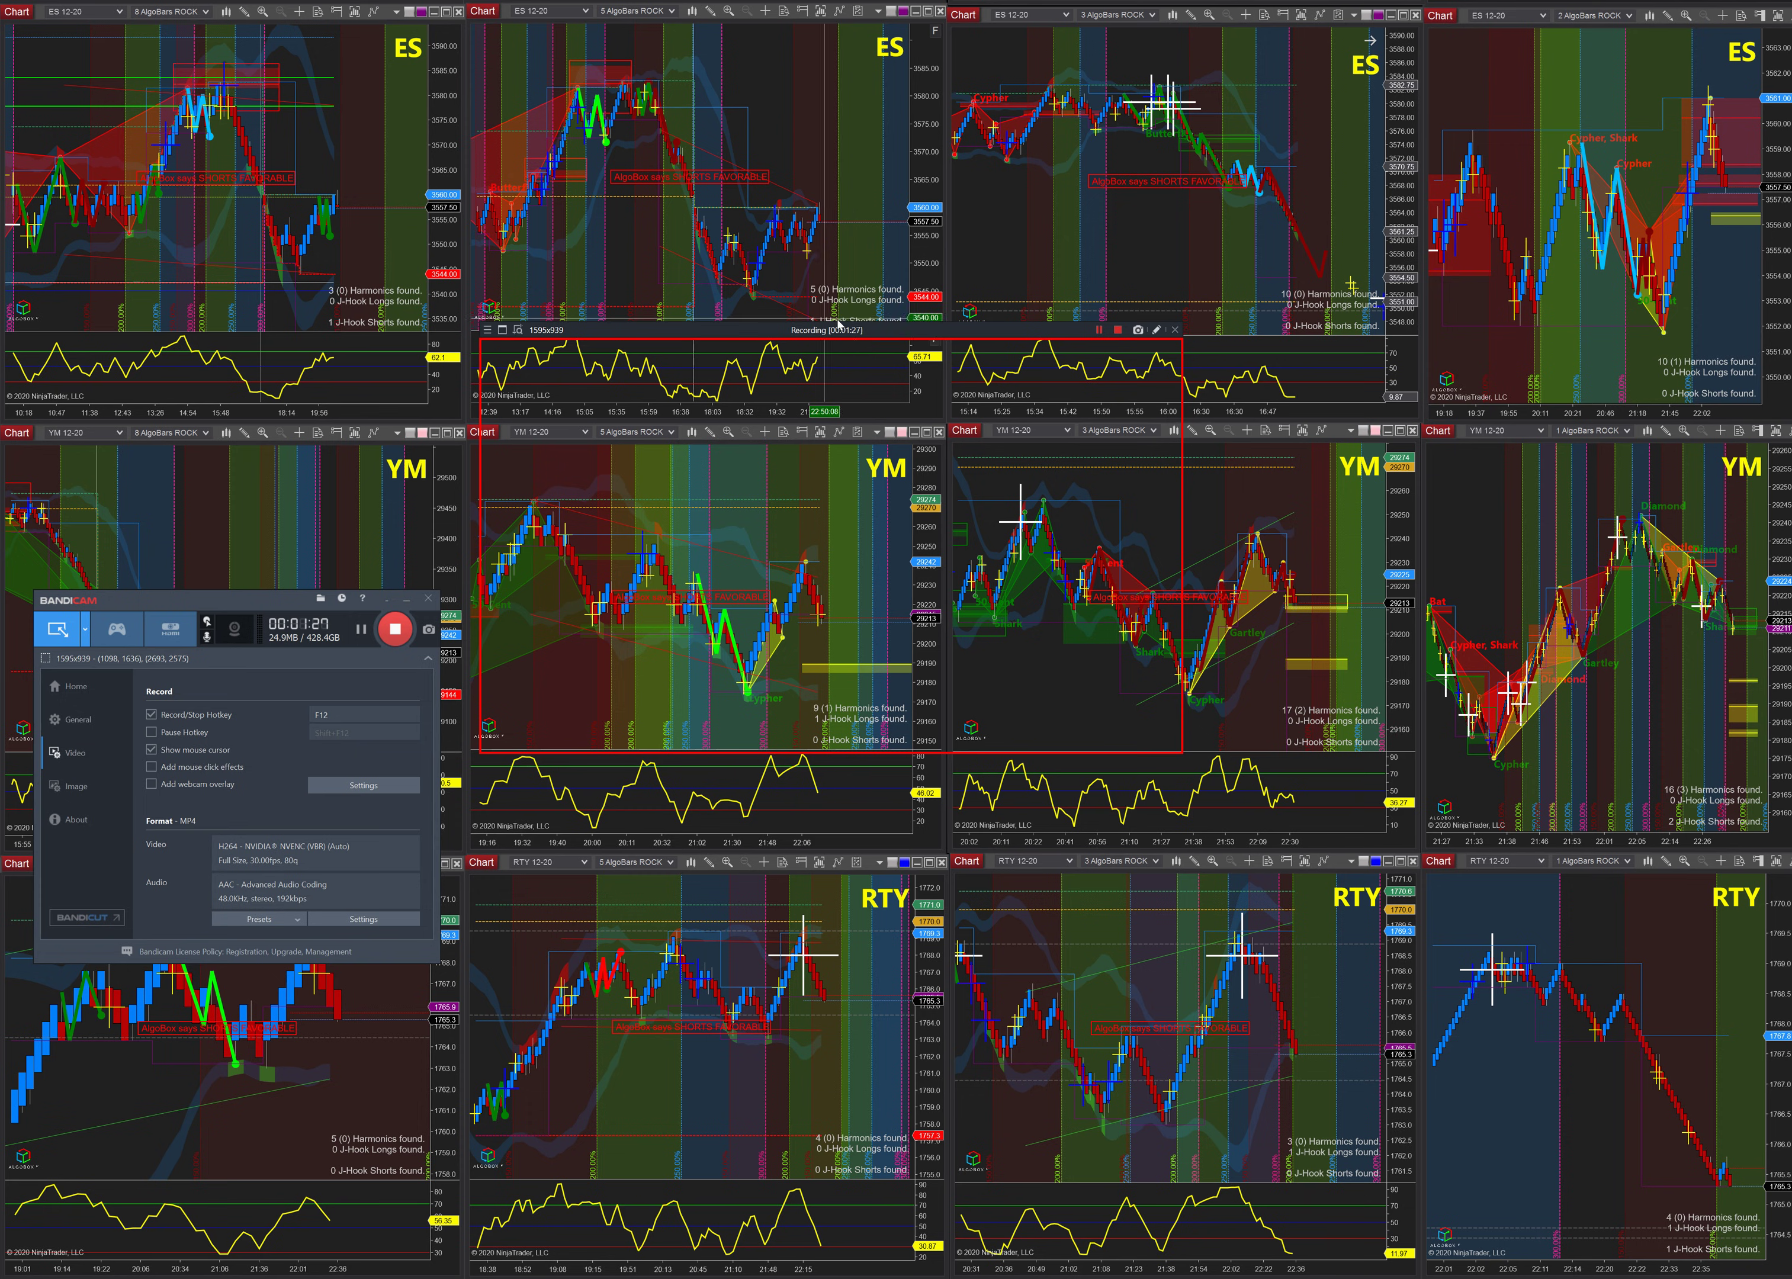
- Reposition the recording area across the second and third YM charts, pausing the recording partway, and stop the recording
drag(870, 339, 860, 432)
drag(1490, 429, 1484, 420)
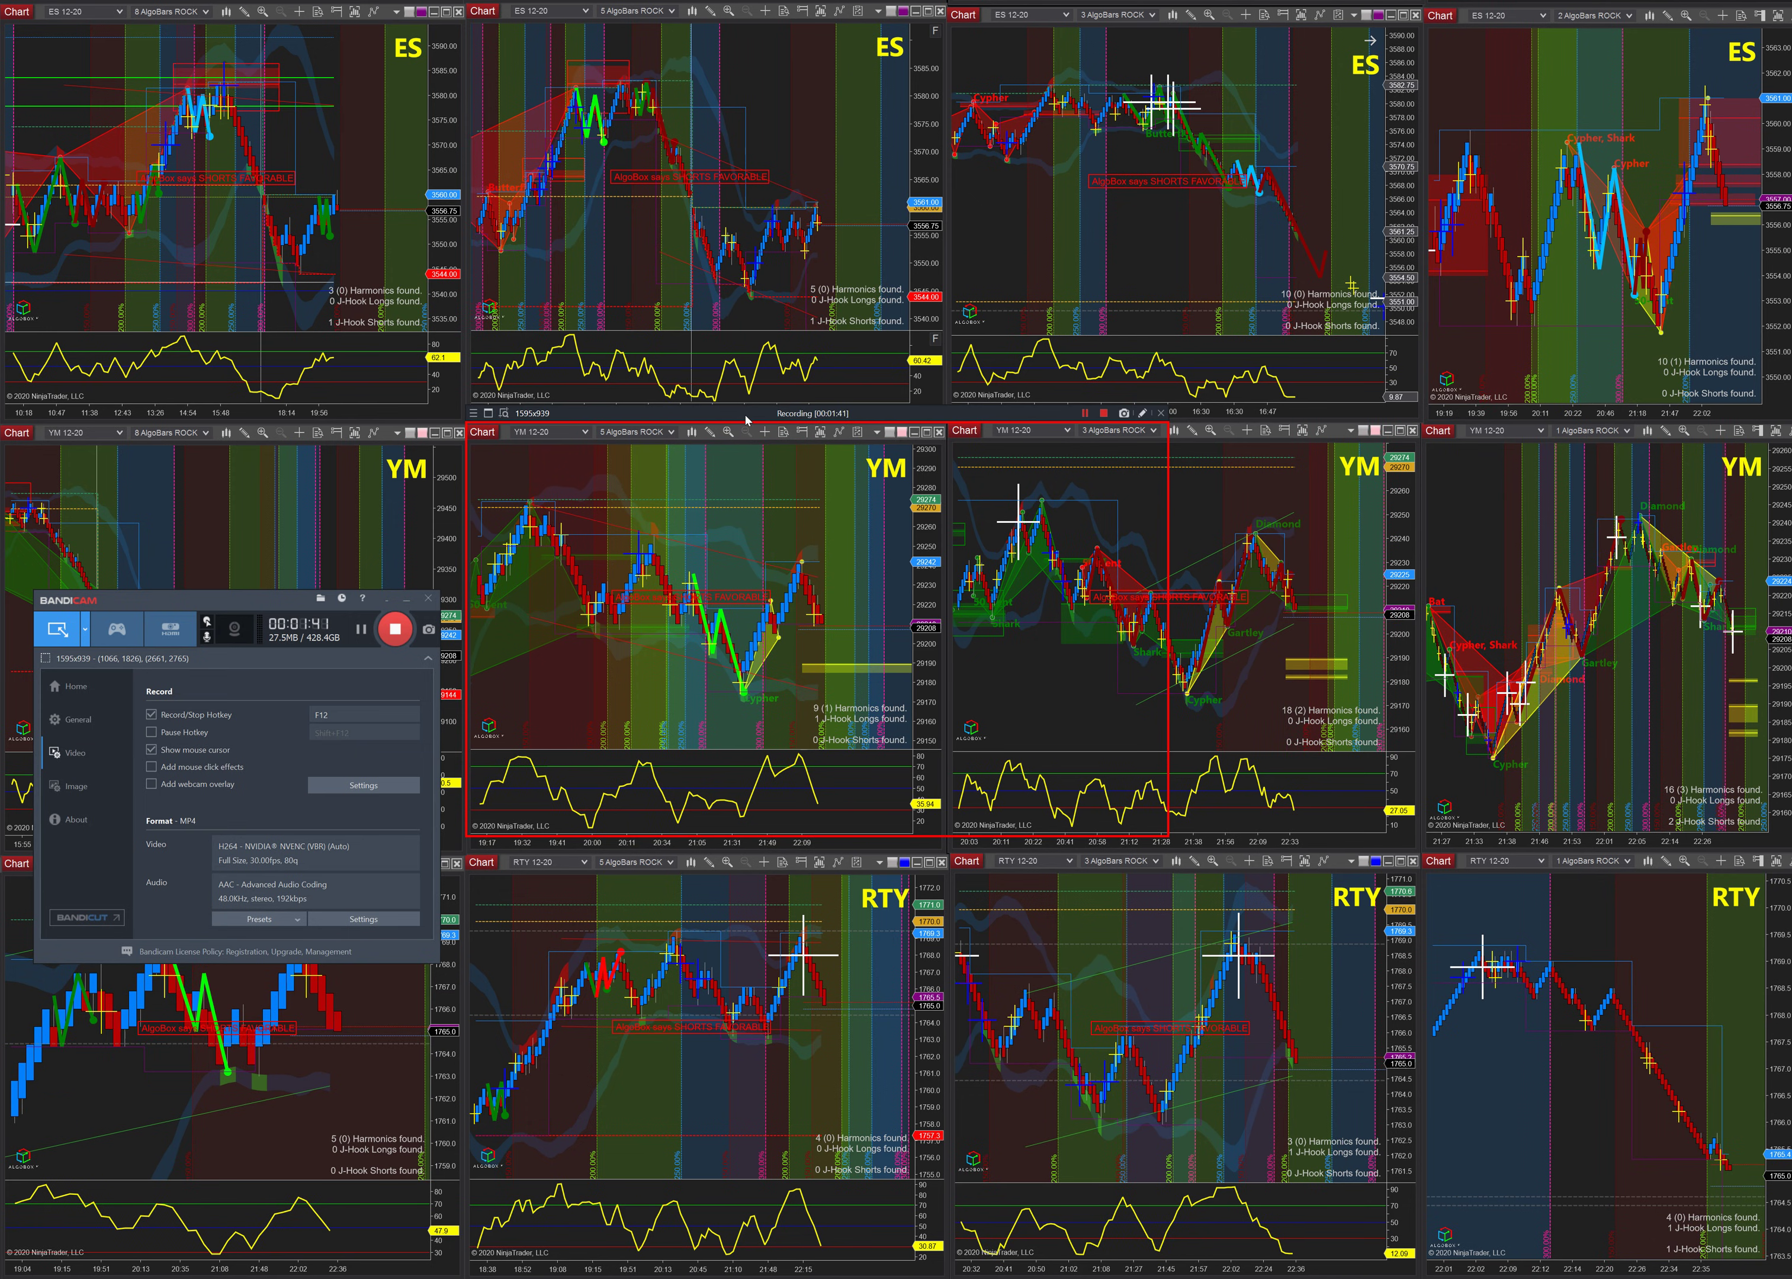
mouse_move(746, 420)
mouse_down()
mouse_move(775, 387)
mouse_move(734, 395)
mouse_up()
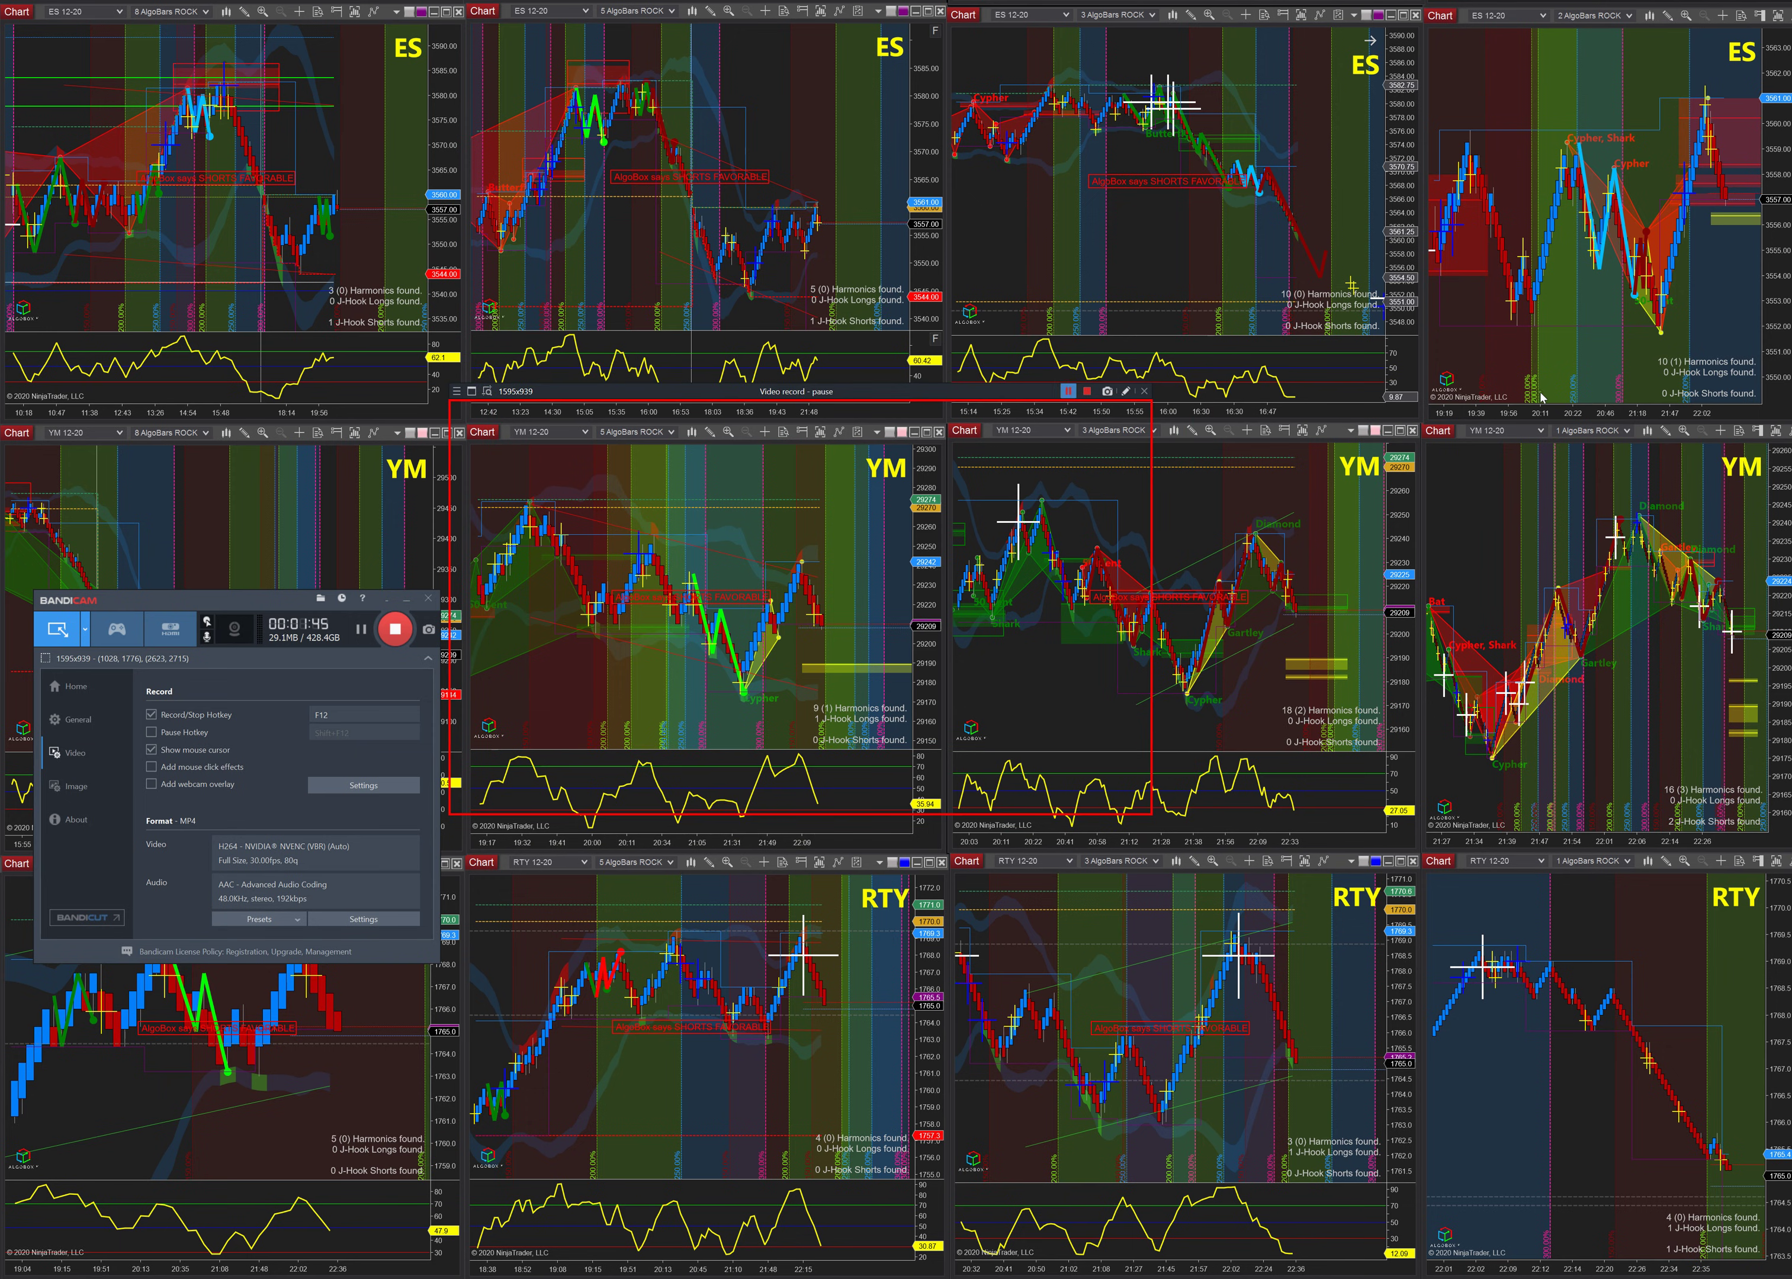
click(1069, 391)
drag(979, 394, 1118, 399)
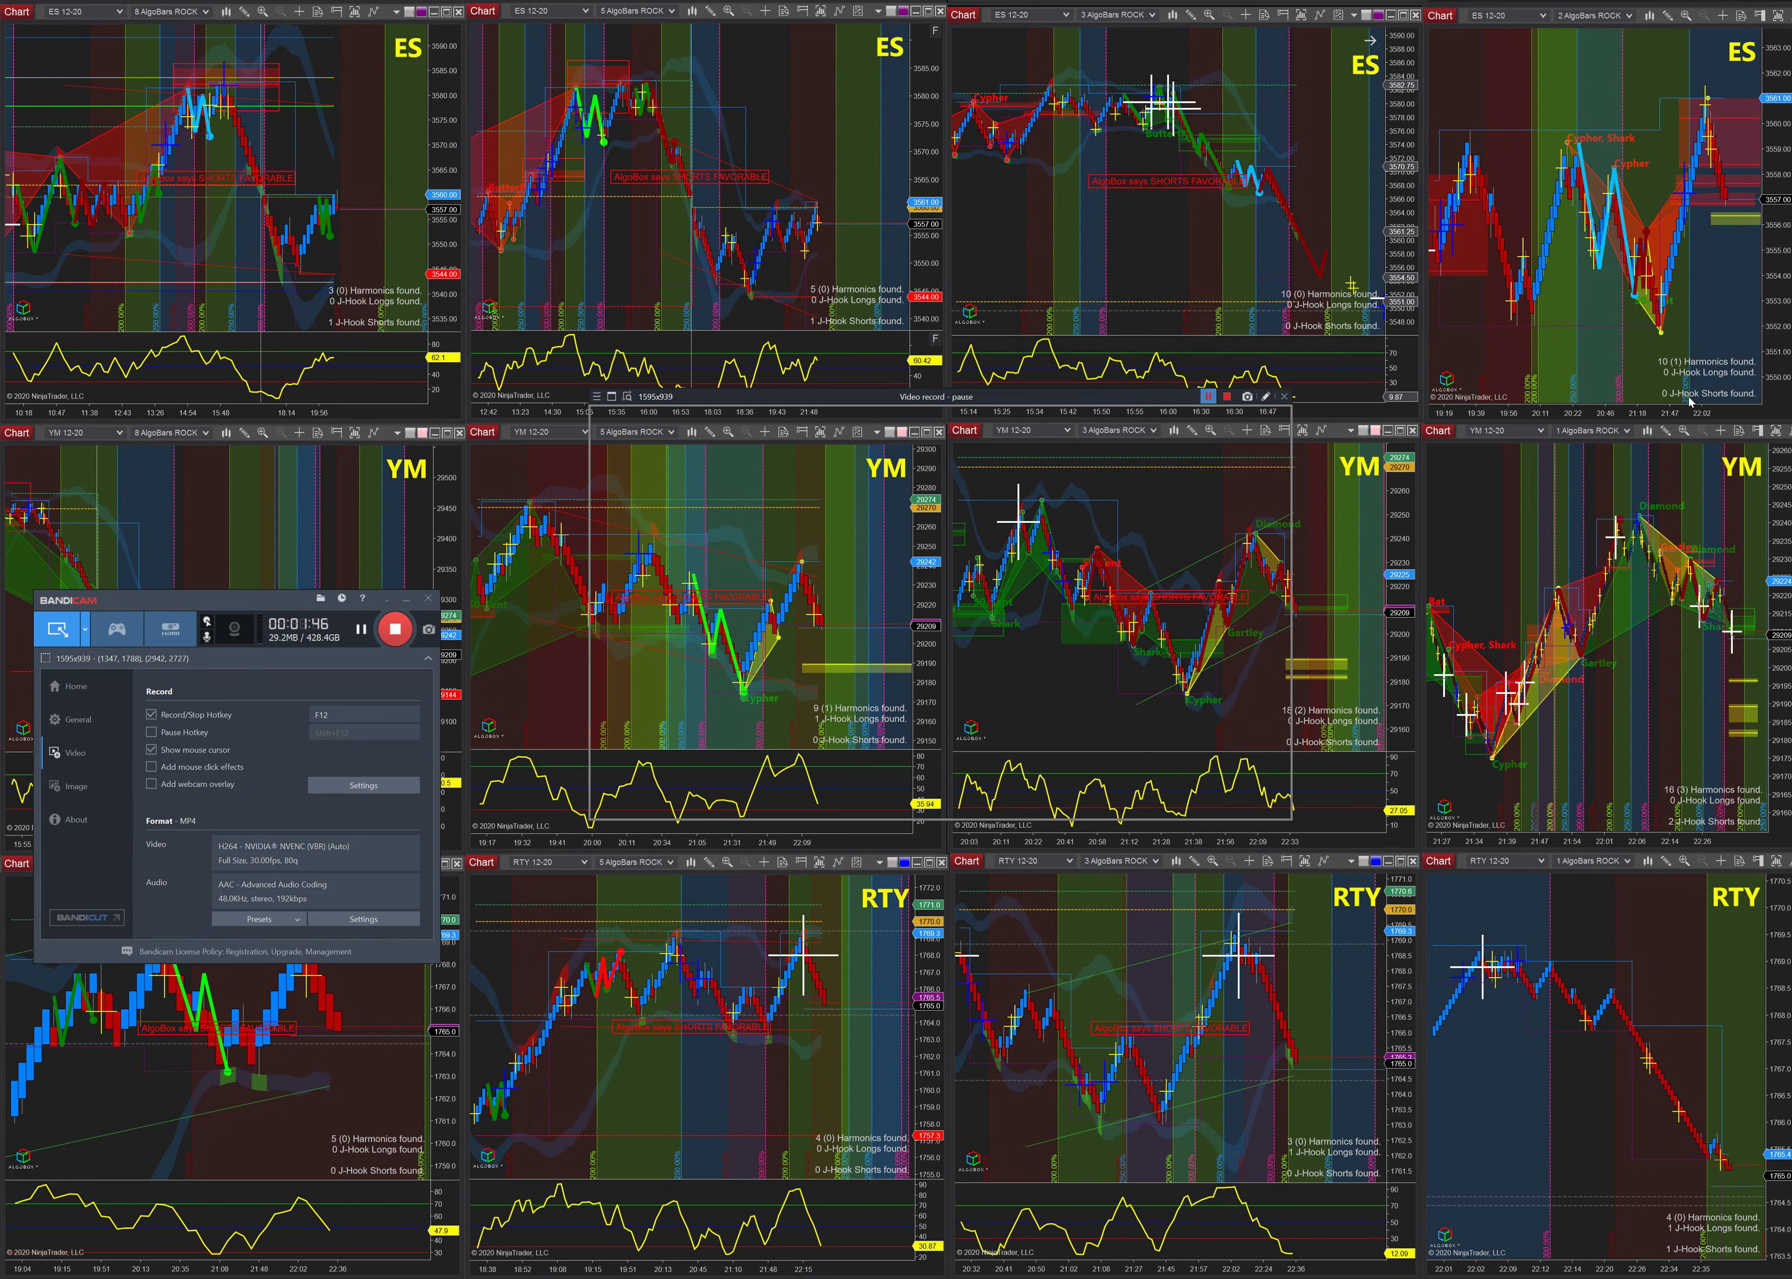
click(1227, 396)
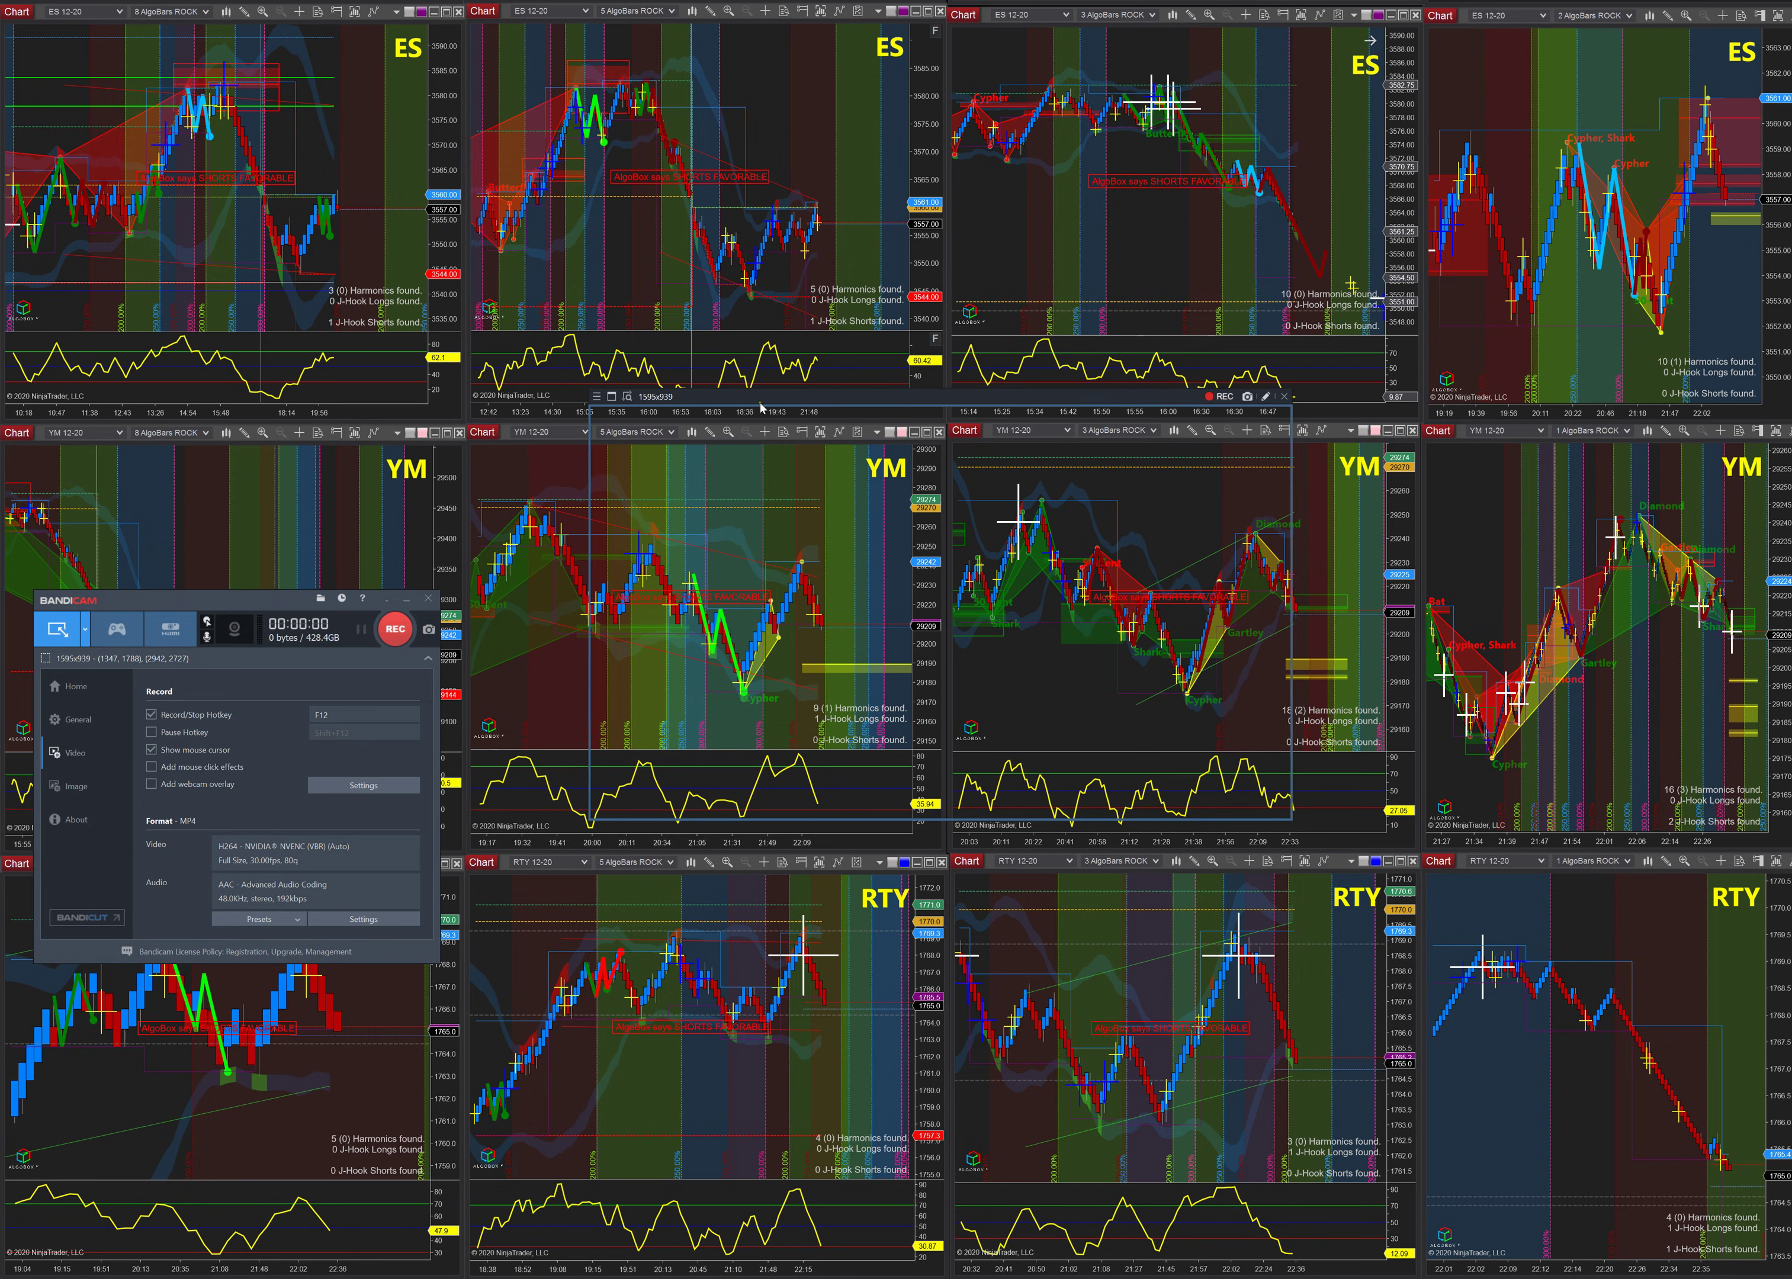
- Record a second clip while moving the area from the third and fourth YM charts back to the central ones, stopping with the videos list open
drag(760, 399, 1230, 271)
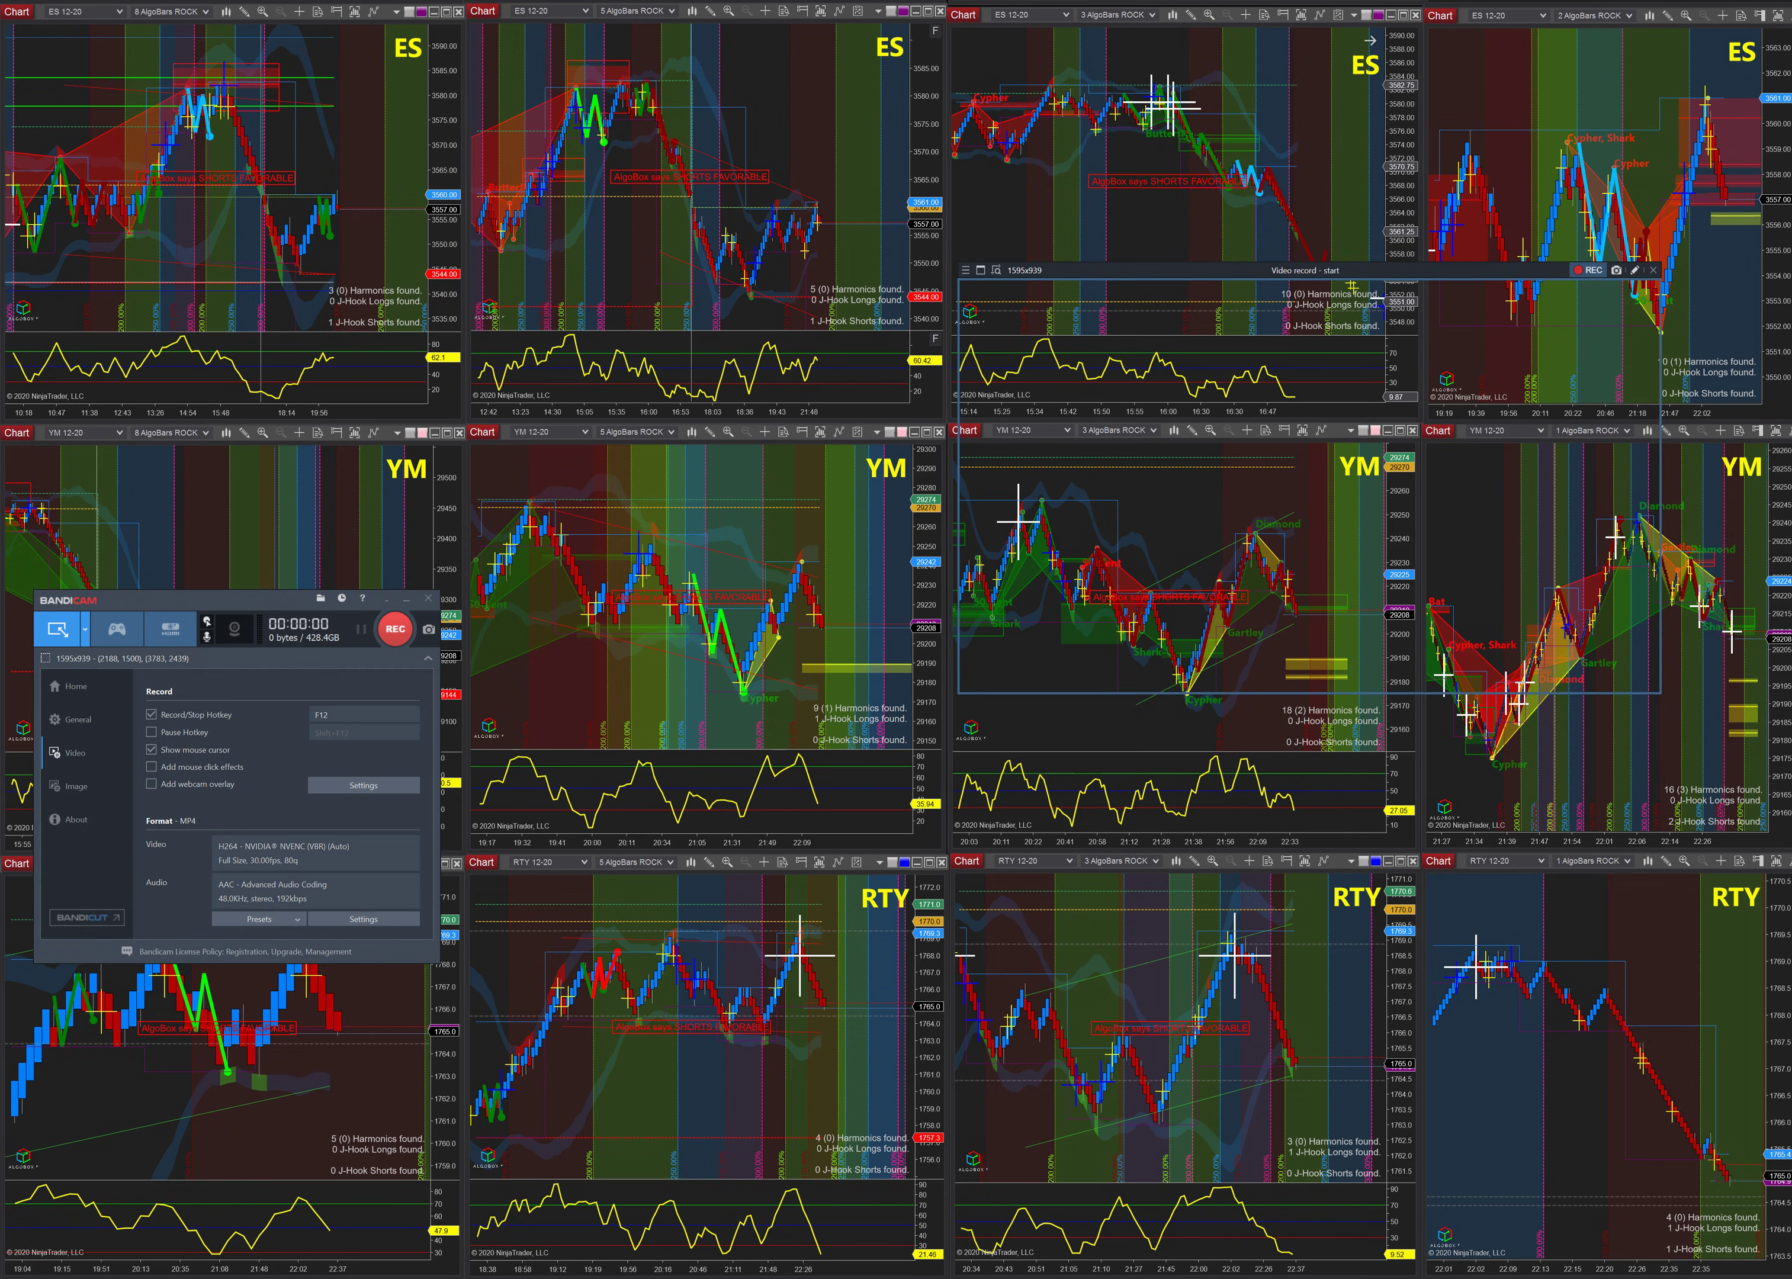
click(1590, 269)
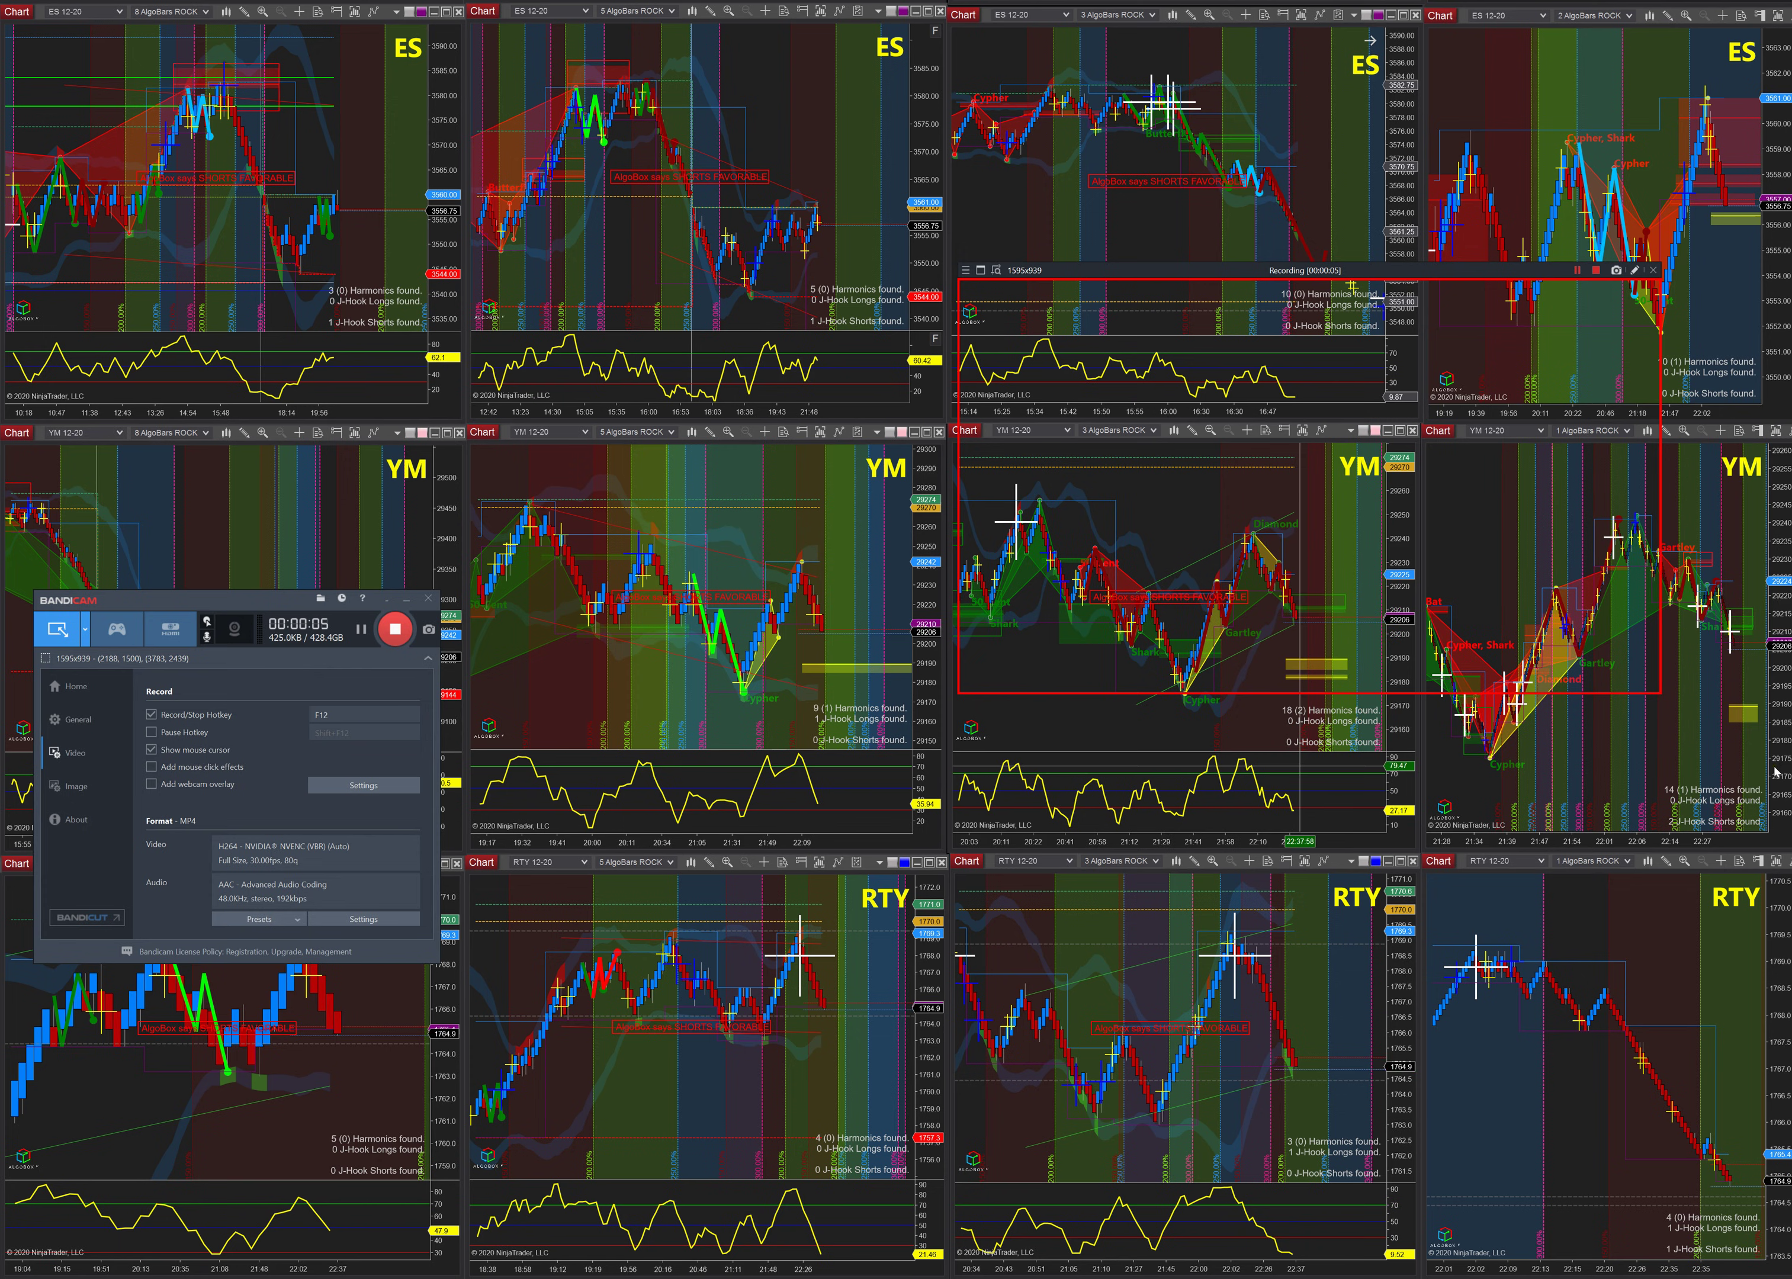
drag(1461, 271, 1055, 406)
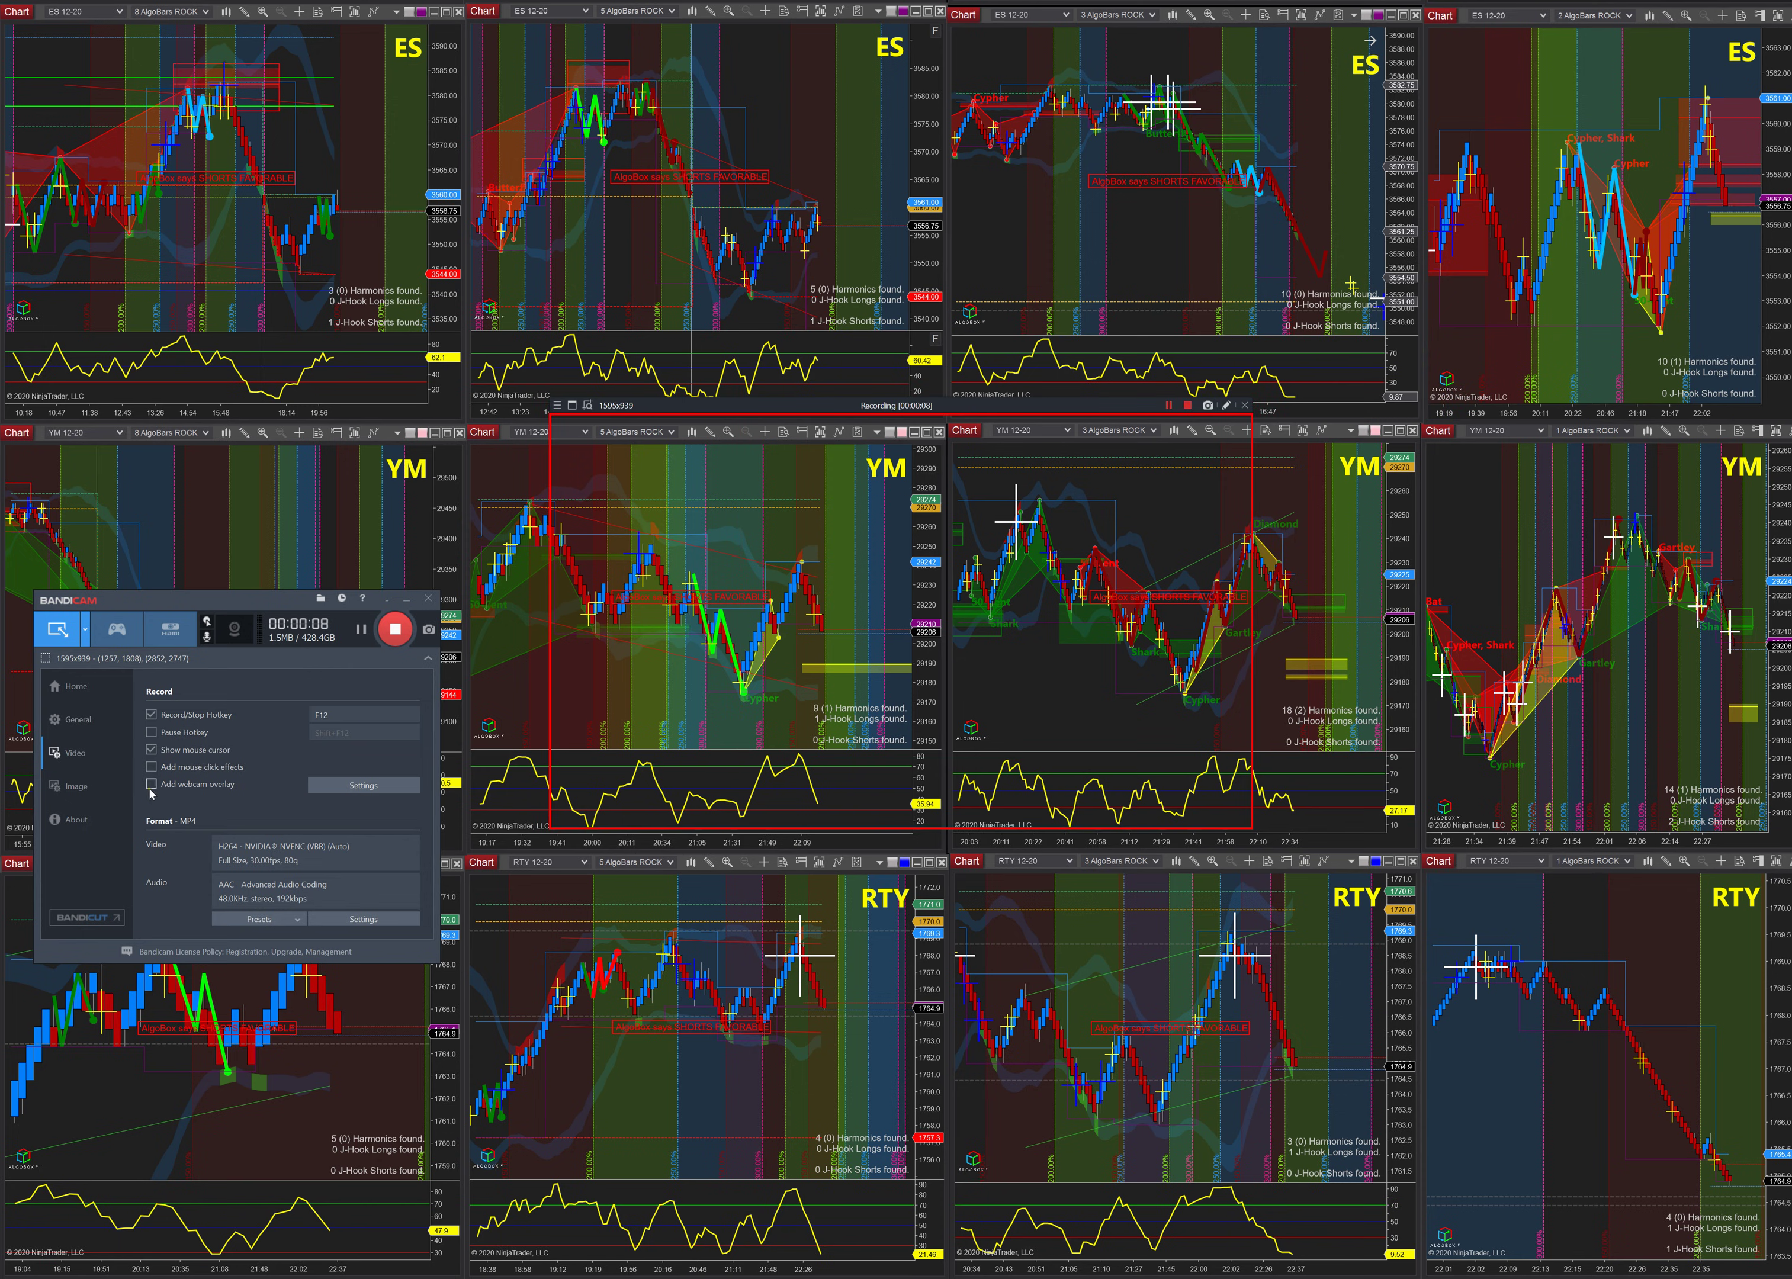
click(82, 689)
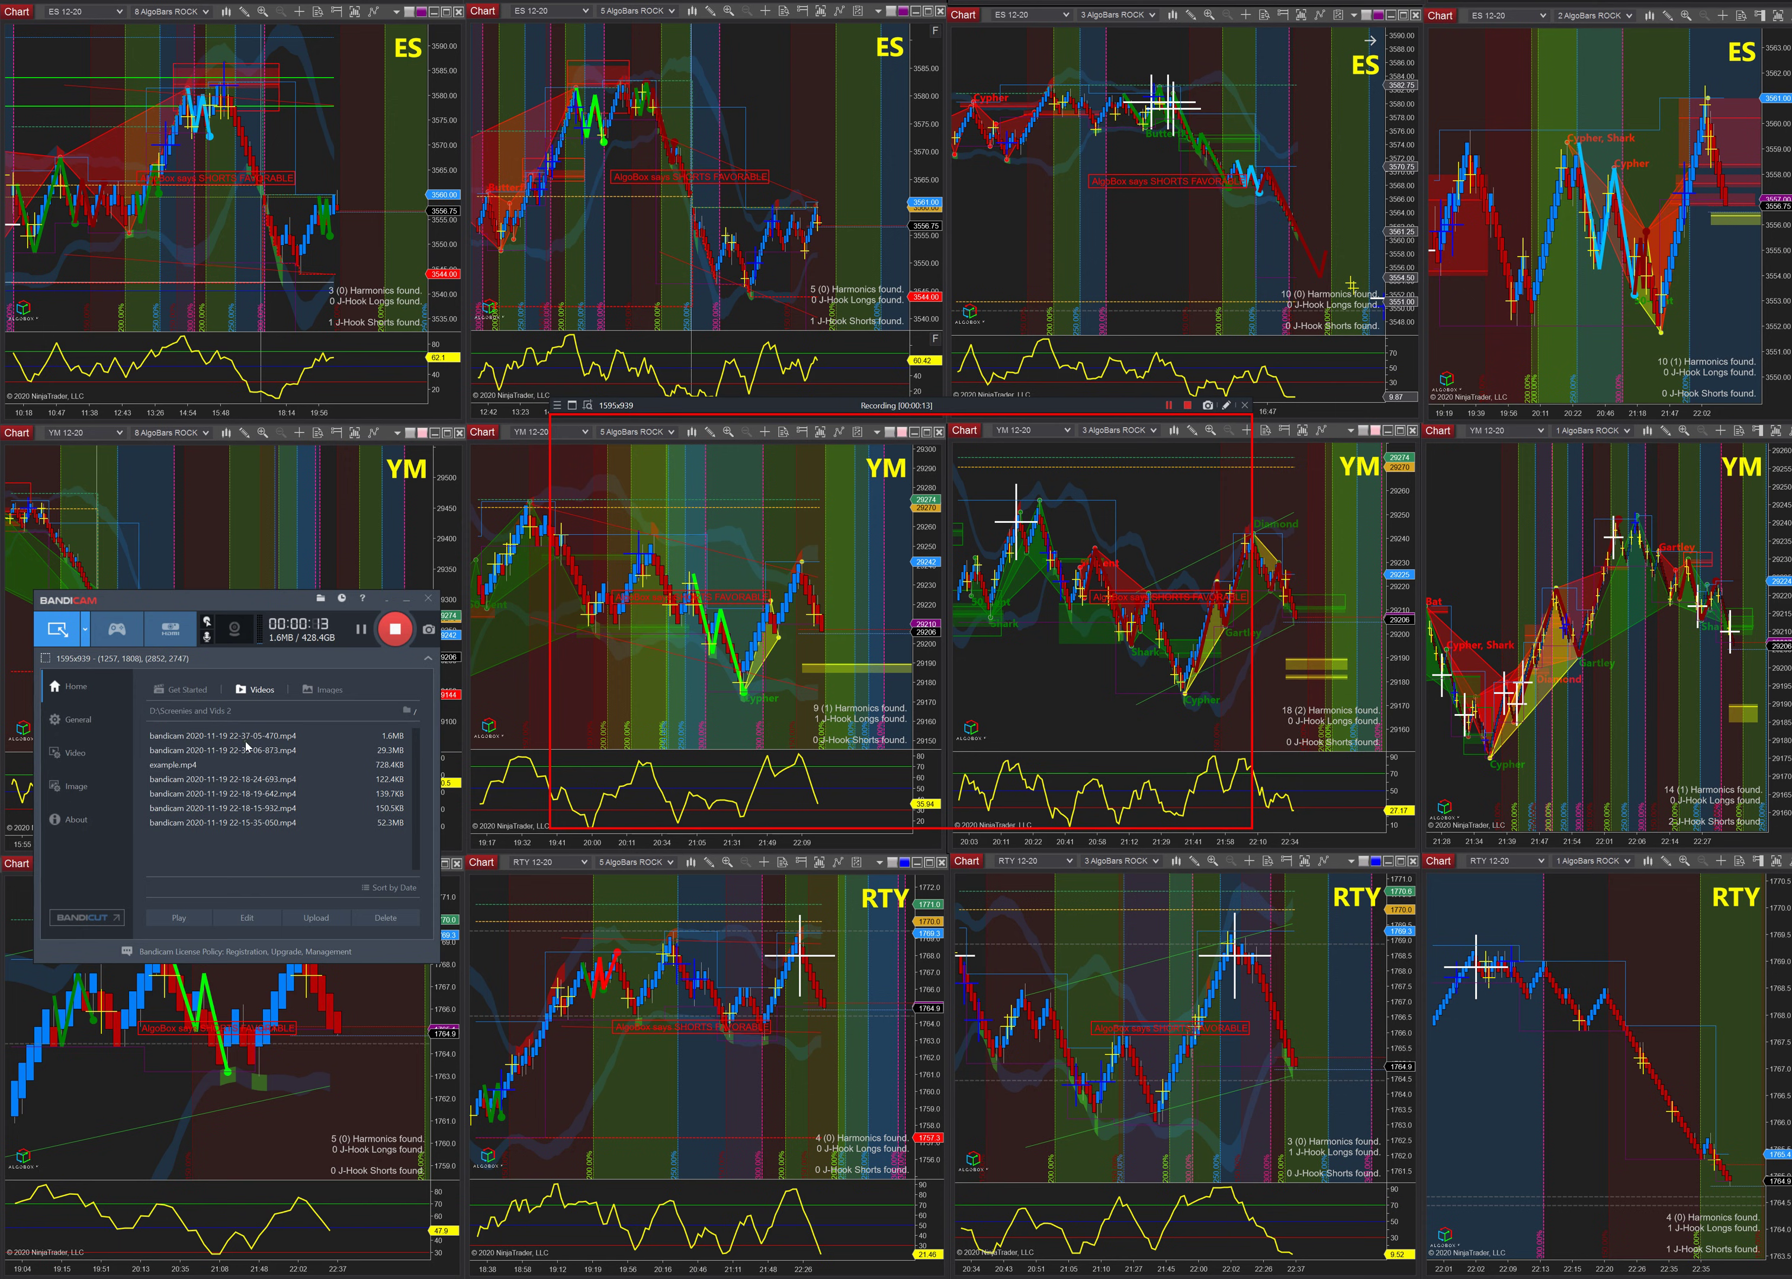
key(F12)
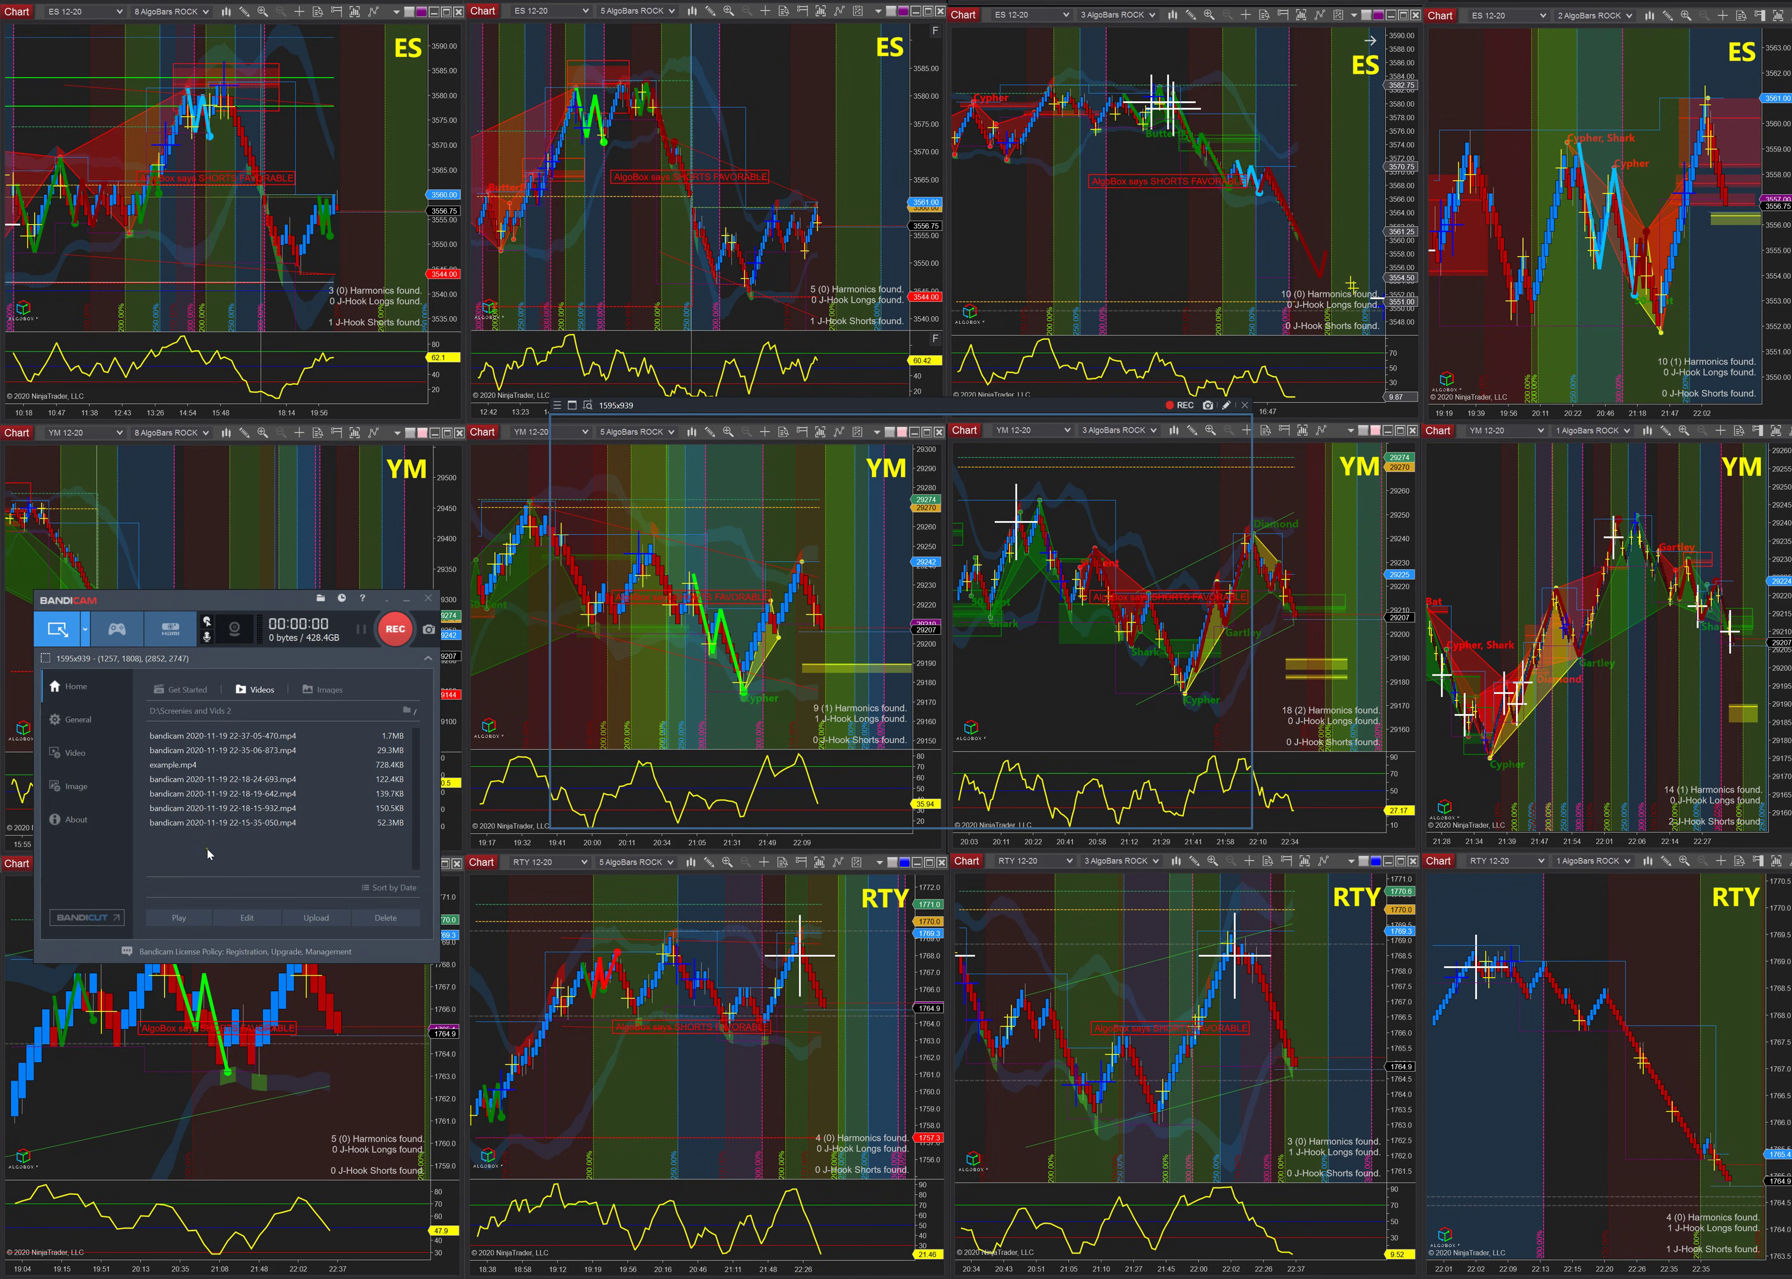
double_click(236, 736)
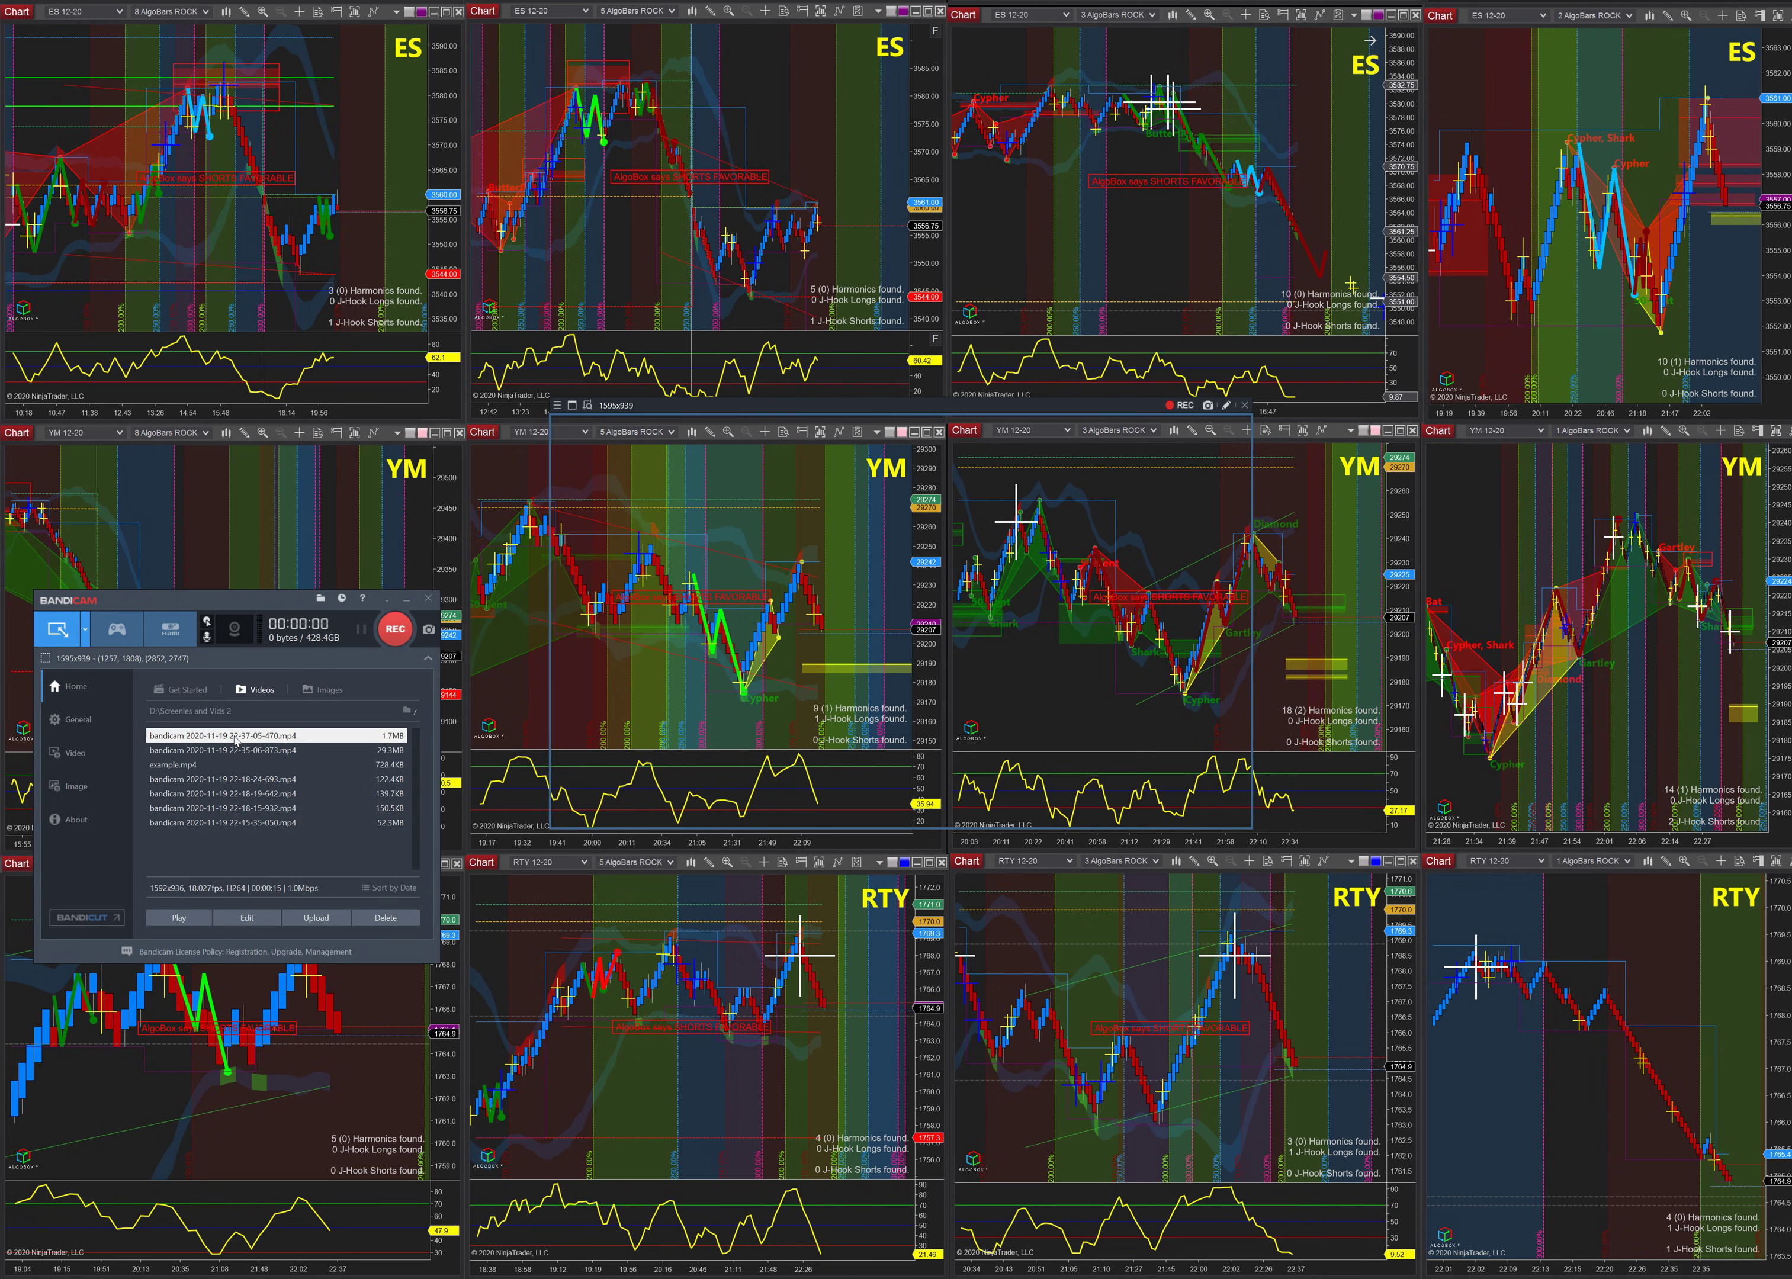
mouse_move(607, 929)
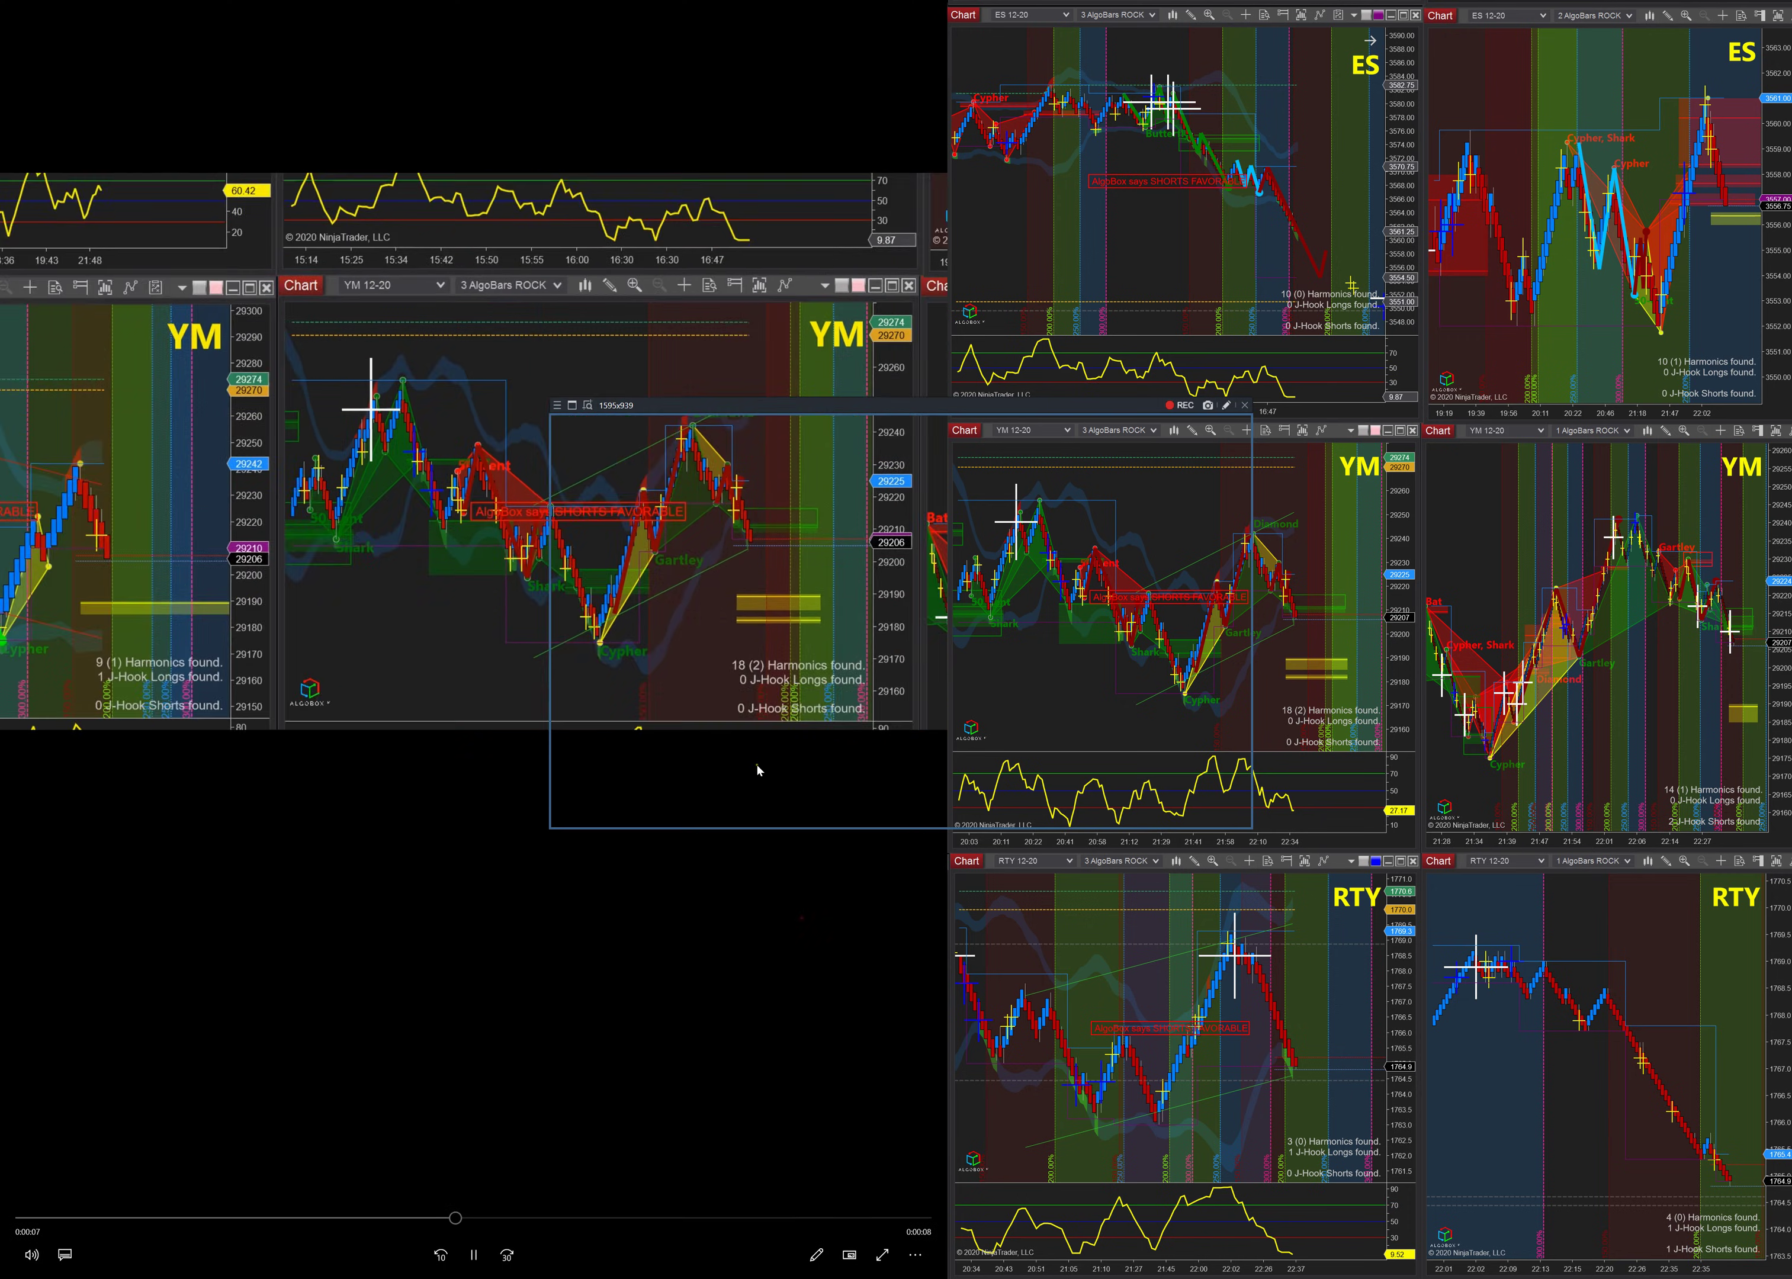
click(934, 3)
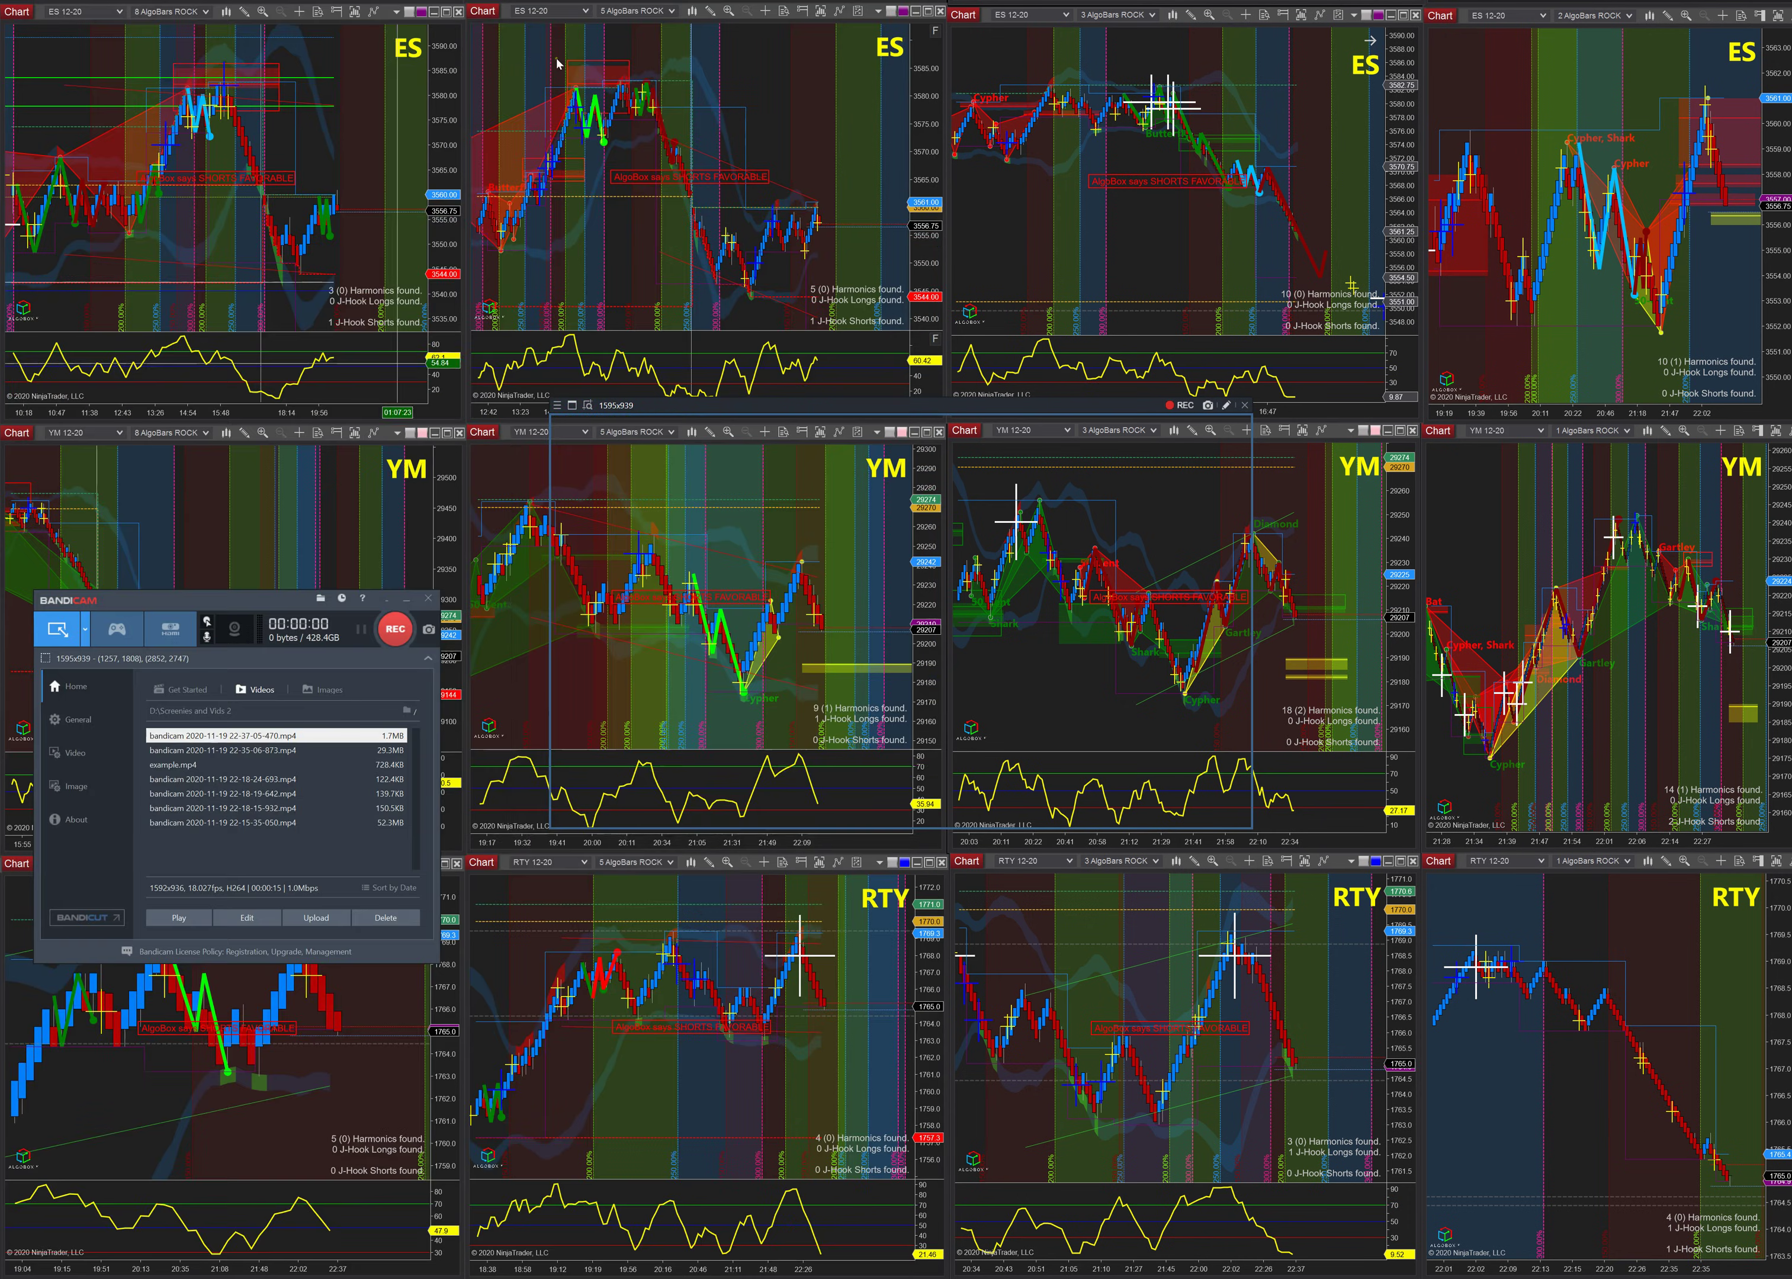
- Rename the newest Bandicam recording in the videos list to renamebandicam.mp4
right_click(249, 736)
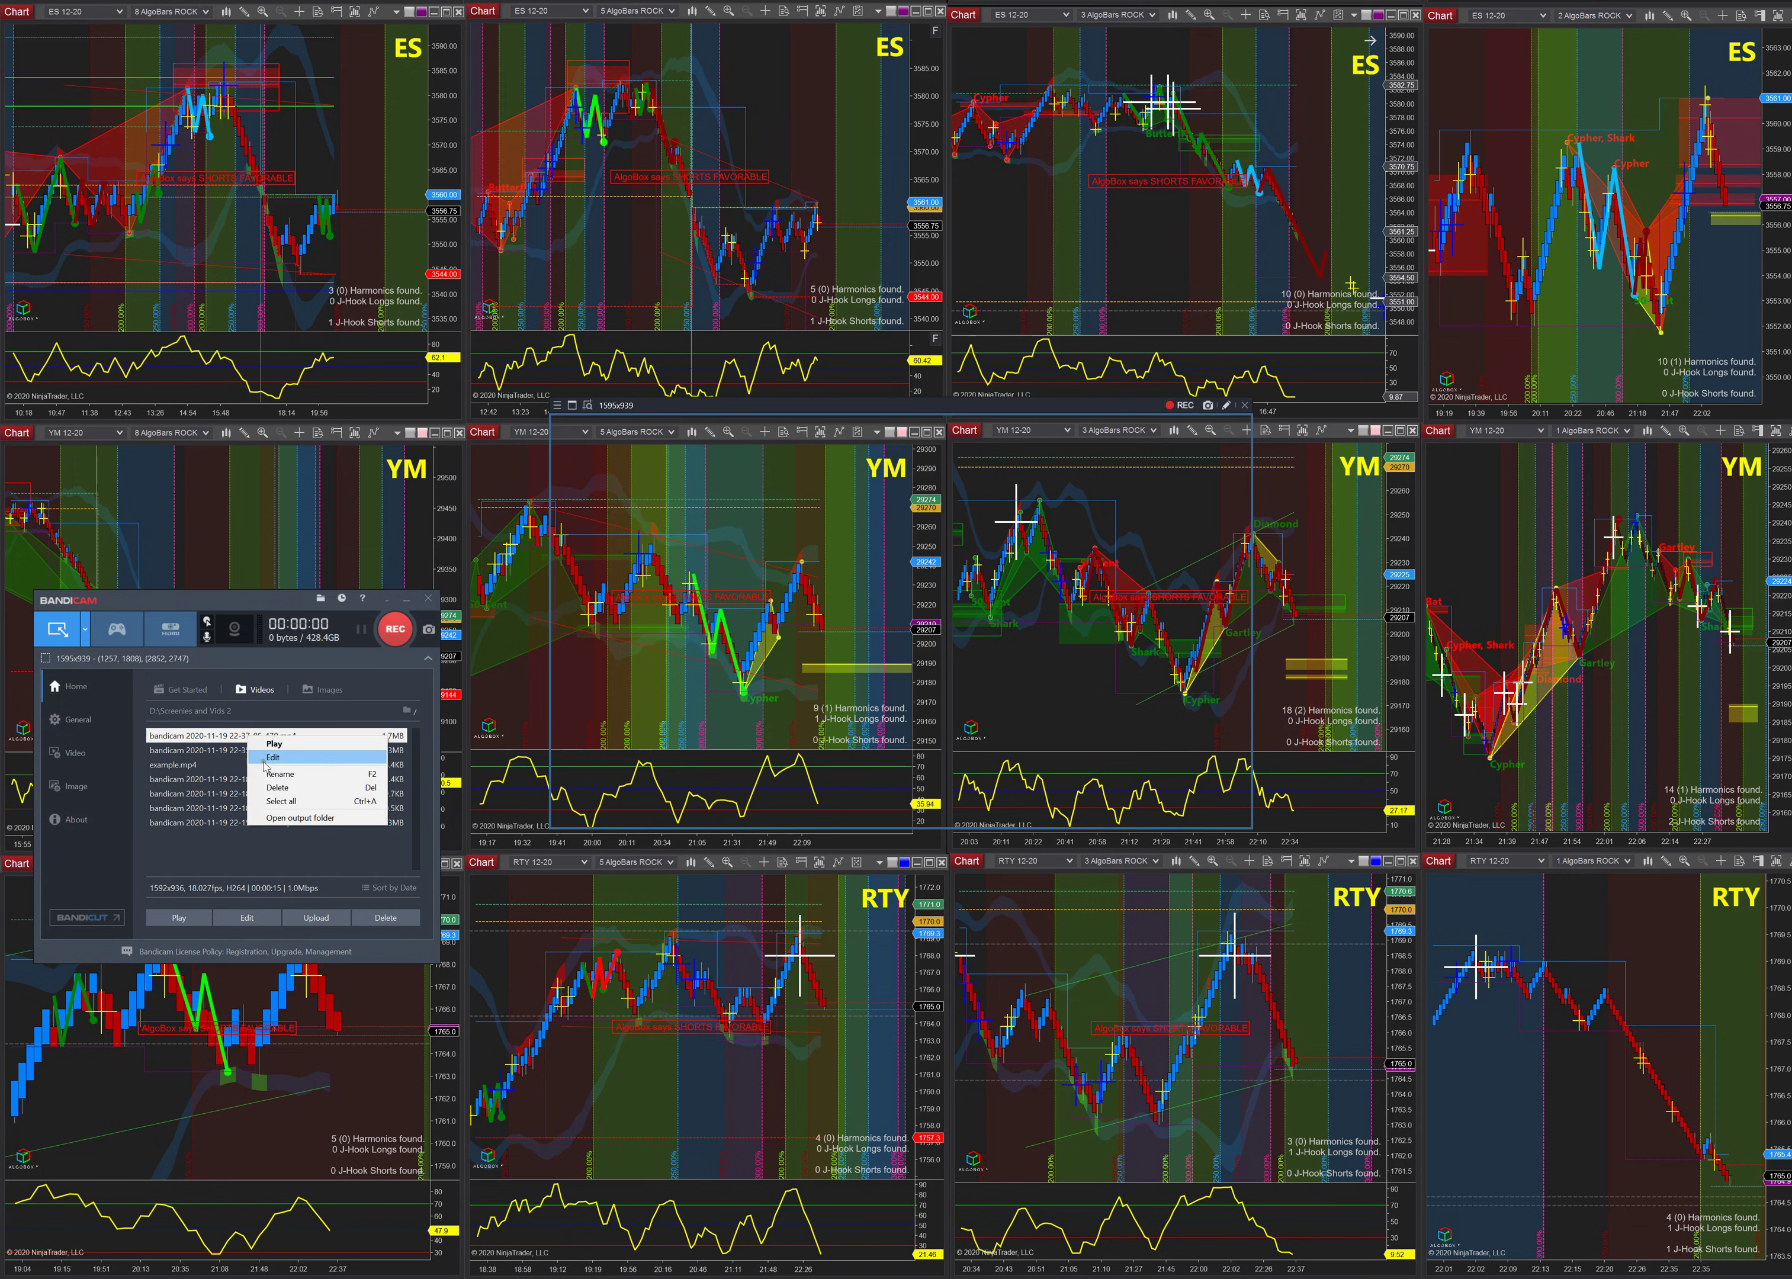
click(272, 774)
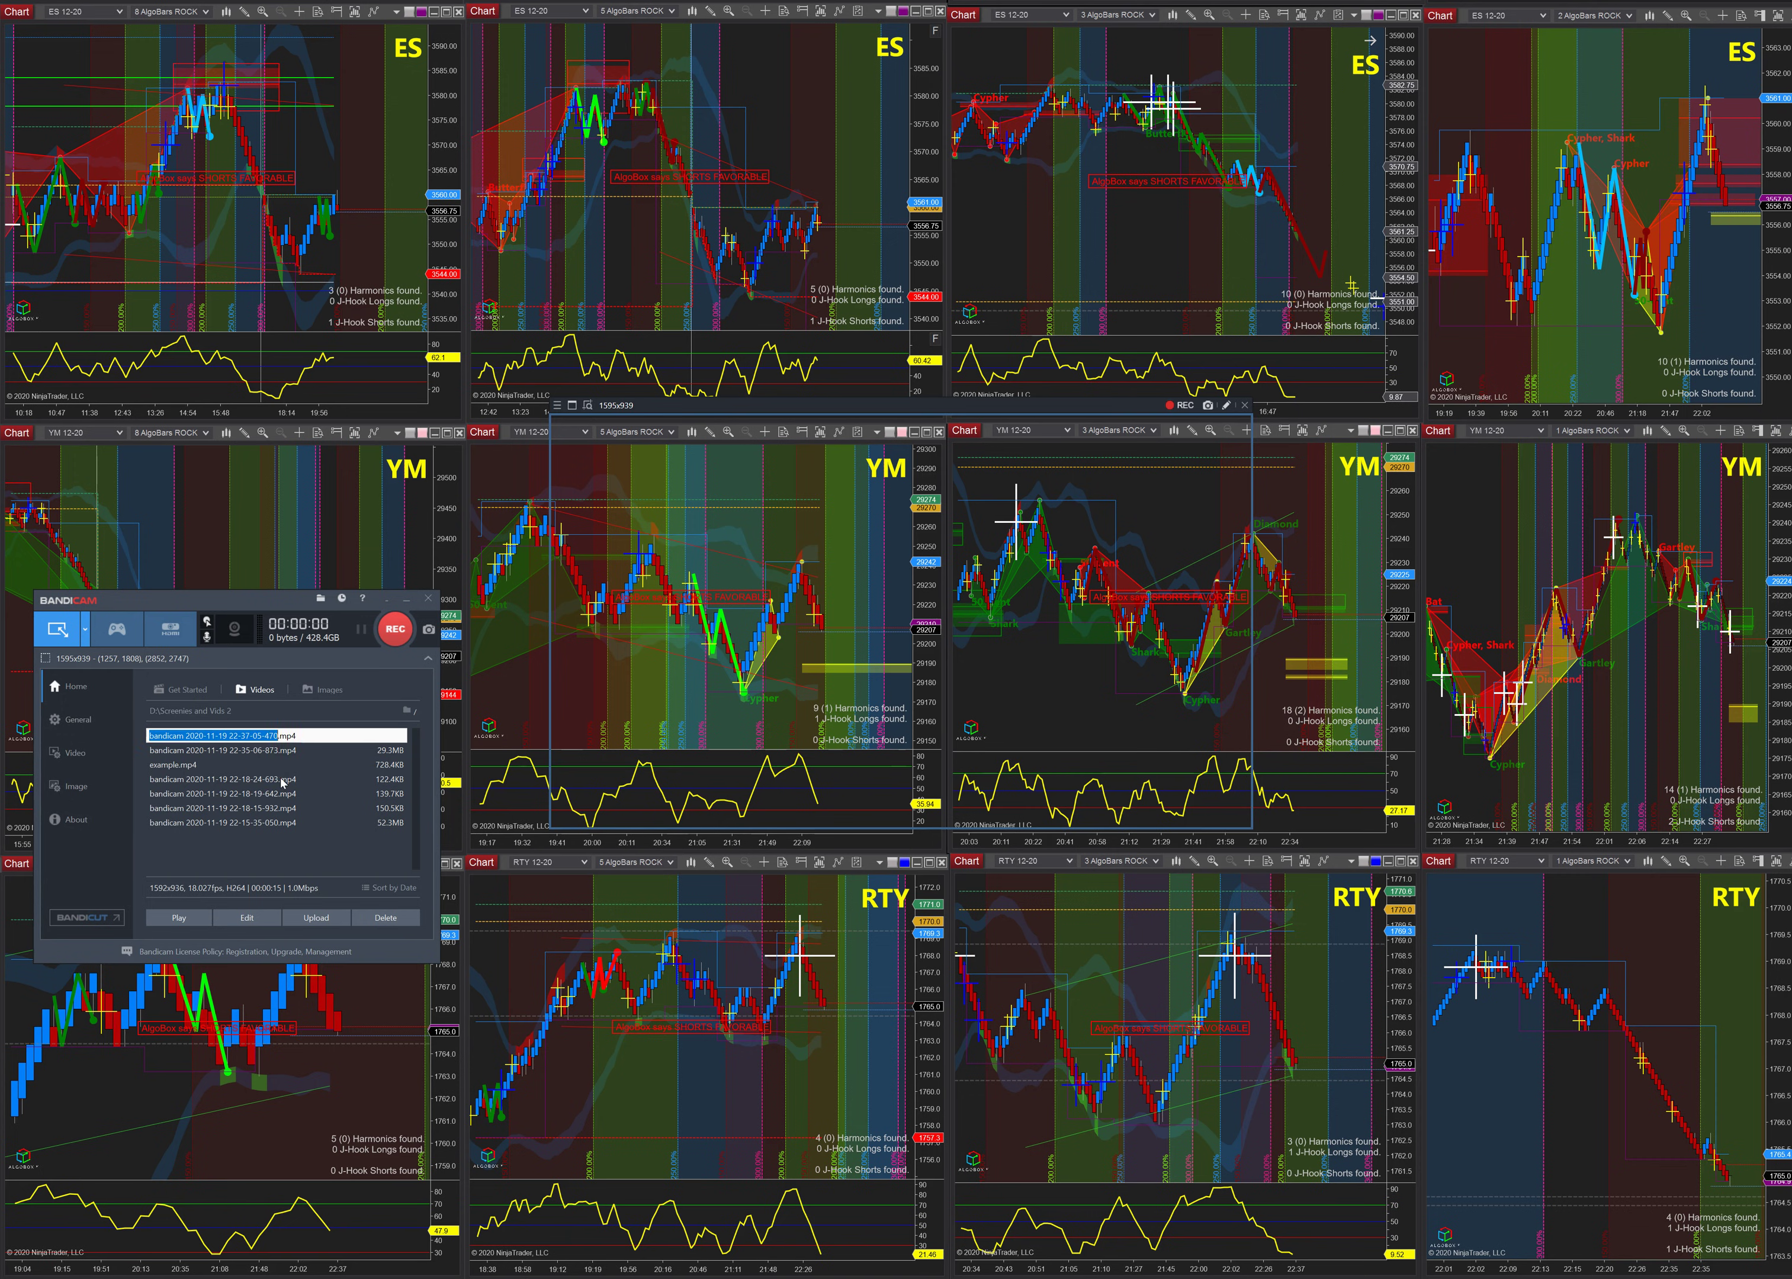
text(renamebandicam)
key(Return)
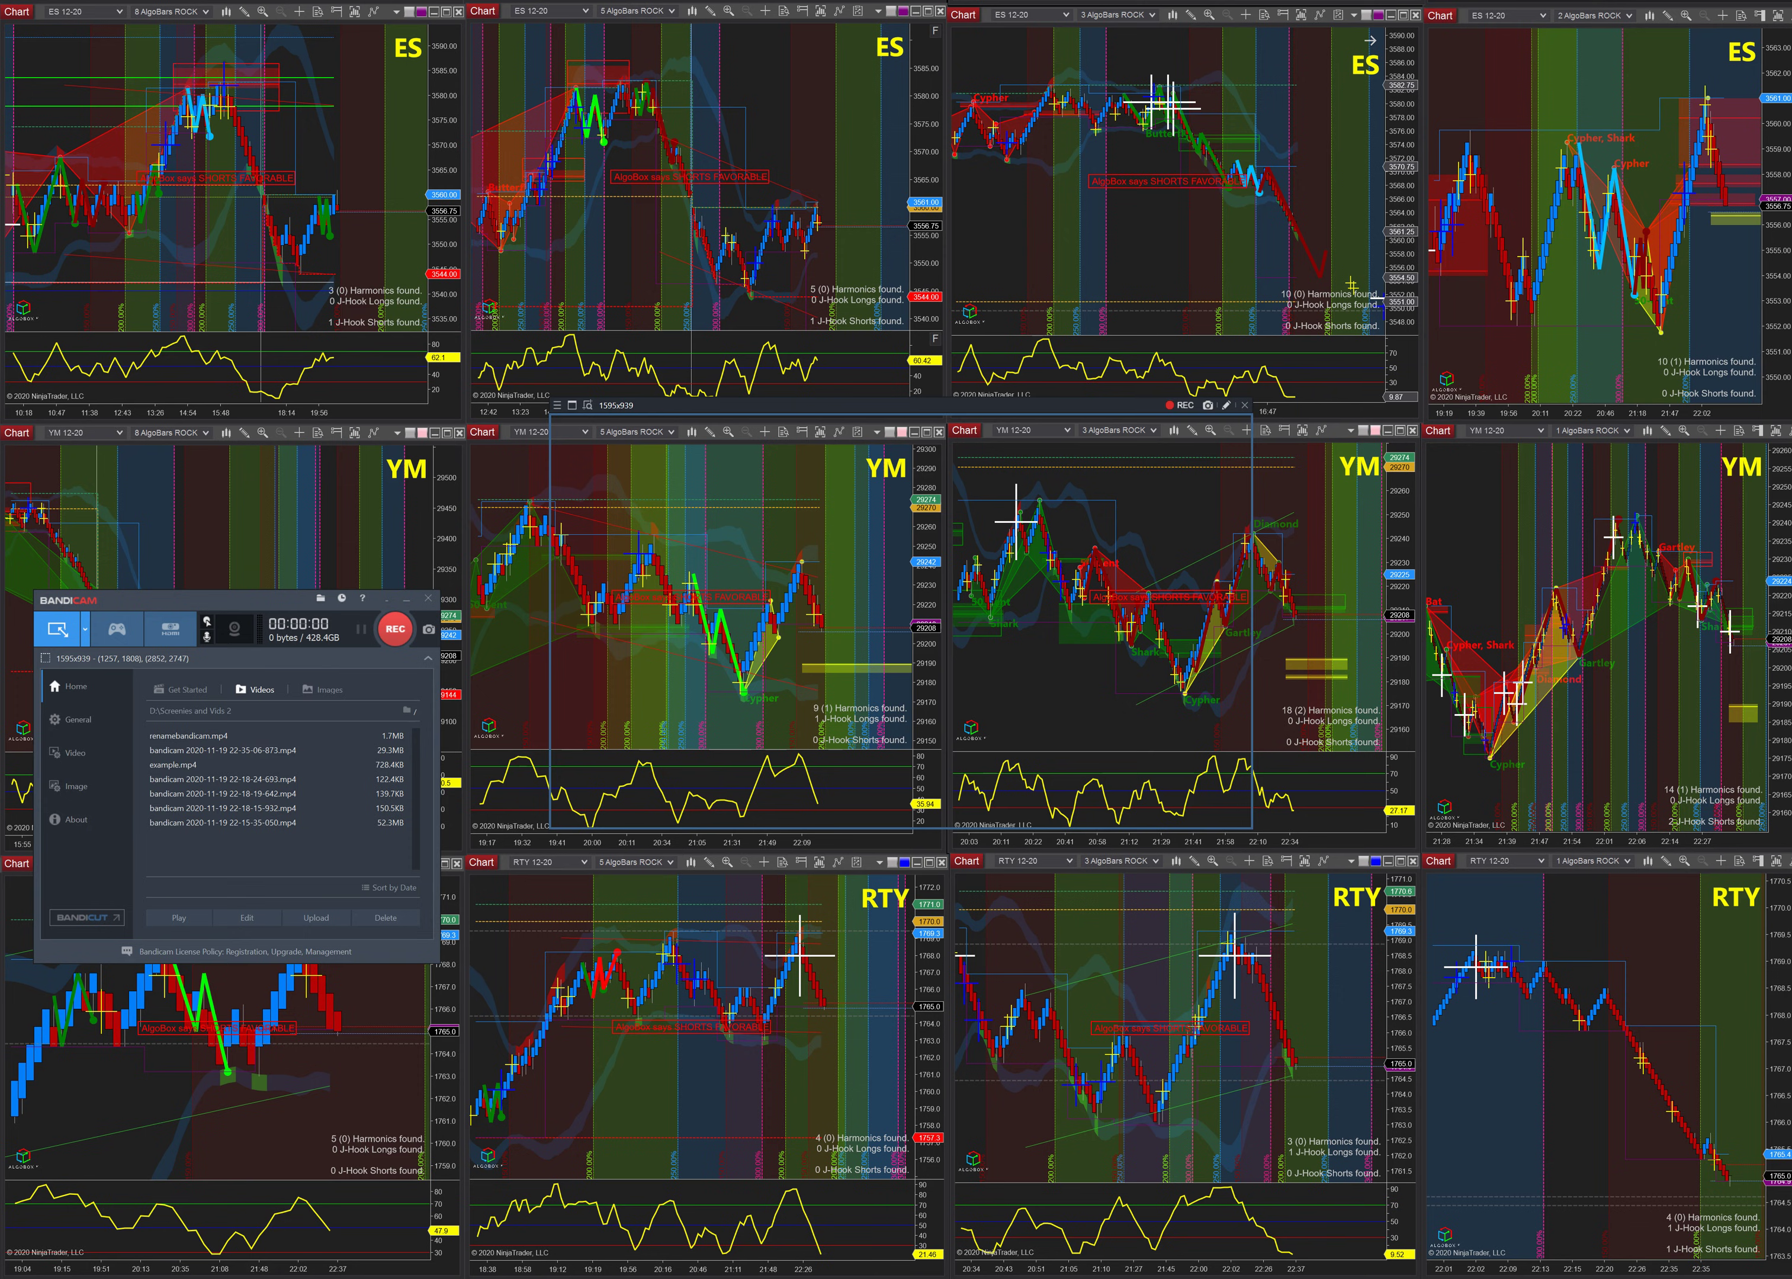
- Open the Screenies and Vids 2 output folder beside Bandicam and select the renamebandicam video file
click(319, 599)
drag(350, 328, 803, 371)
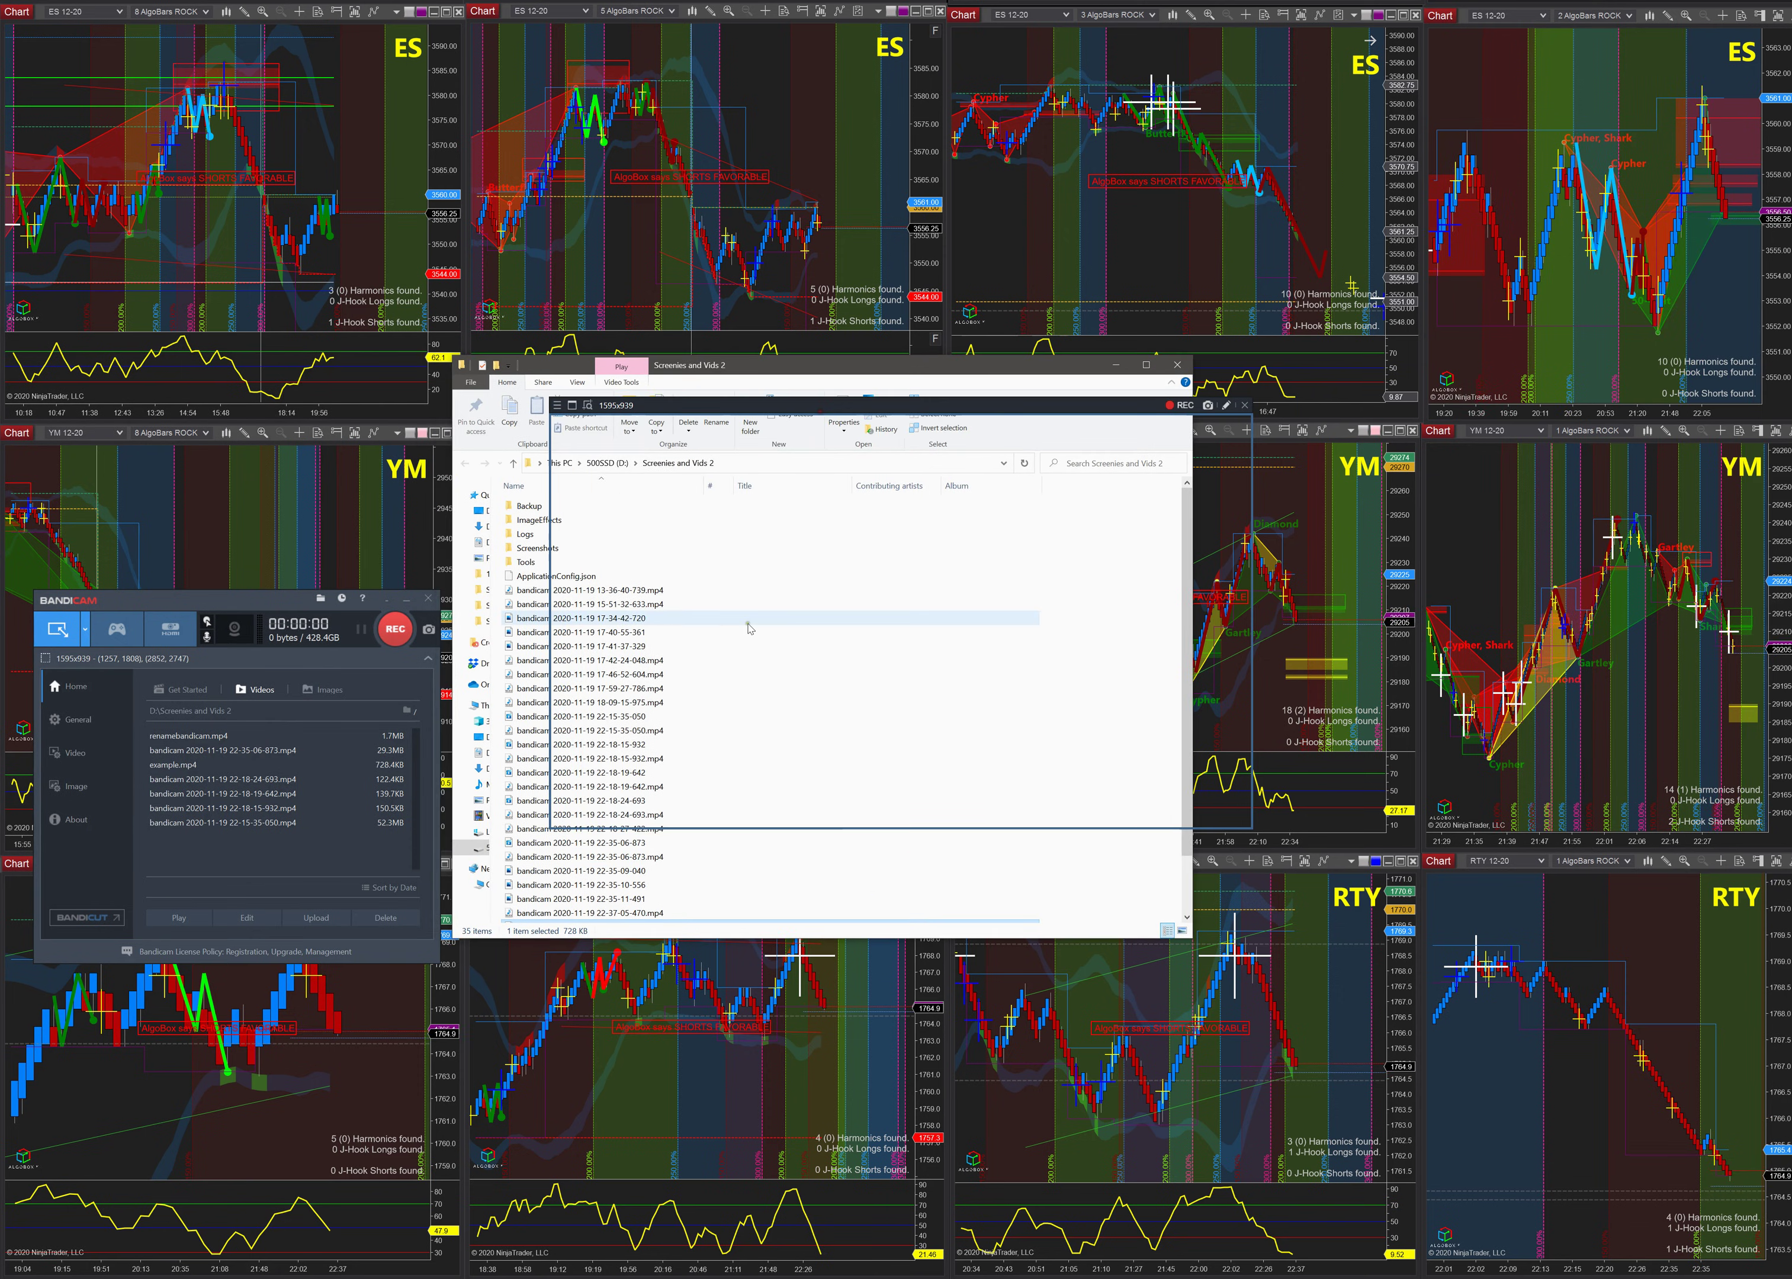
scroll(575, 822, down, 2)
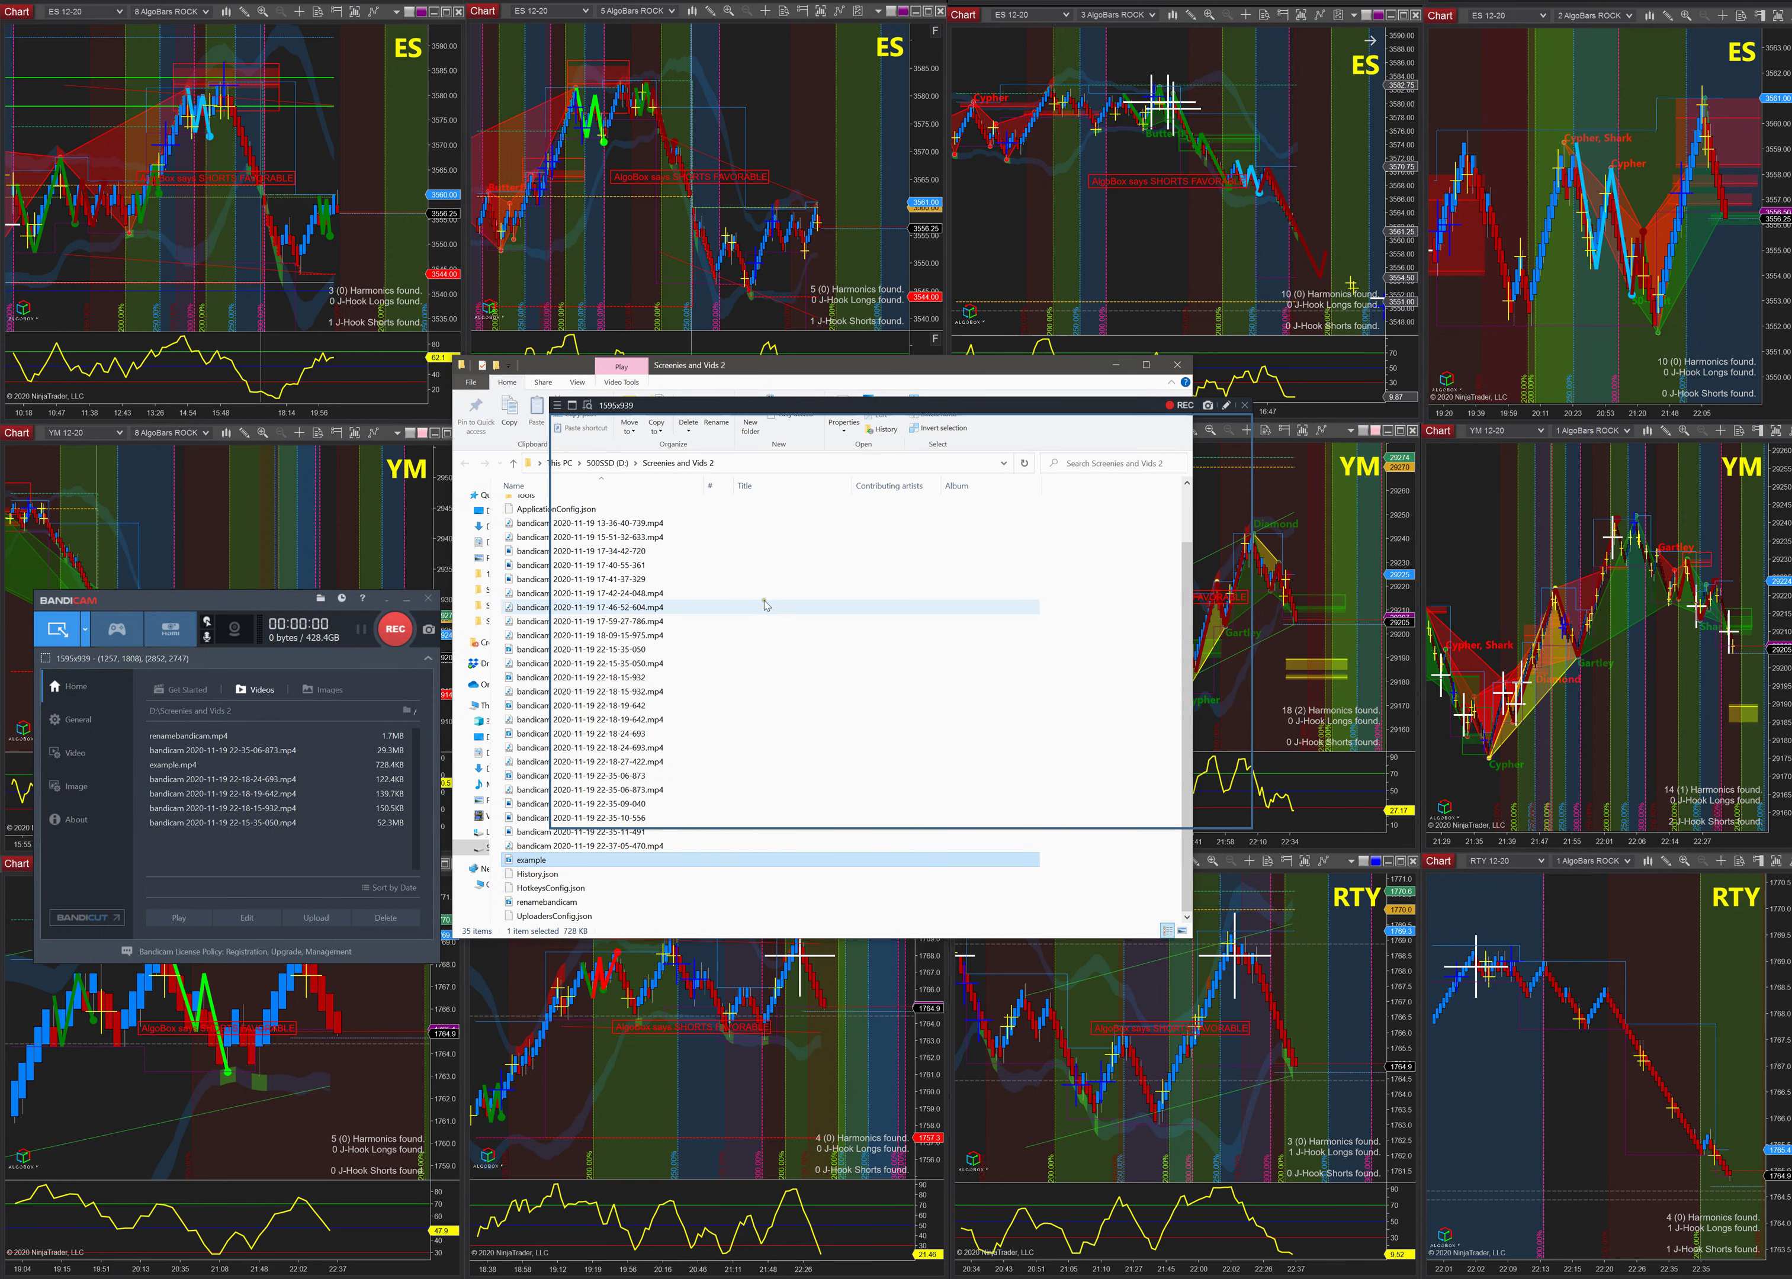
click(570, 901)
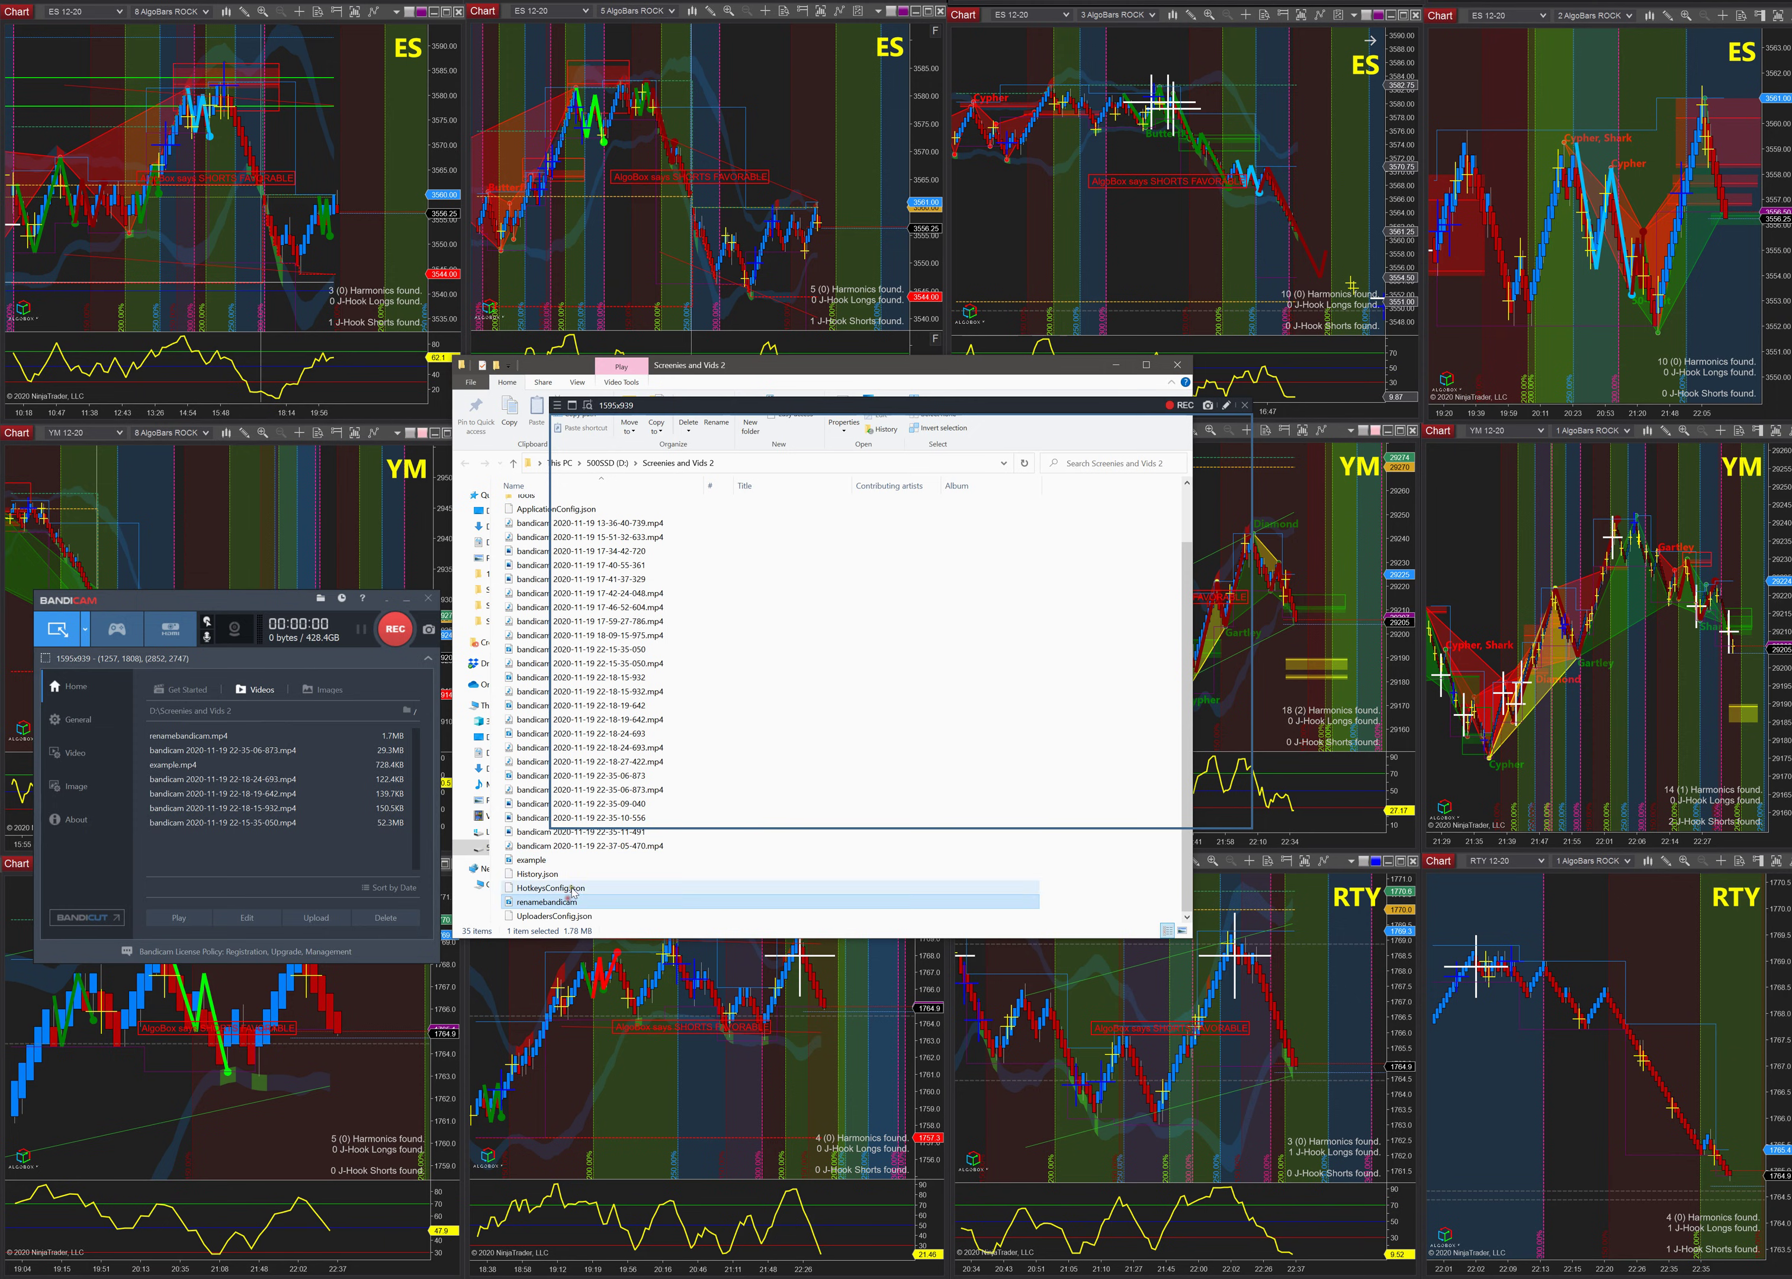
- Bring up the Discord channel algobox-search-guide in the browser and upload renamebandicam.mp4 from the folder without a comment
drag(0, 273, 672, 344)
click(545, 343)
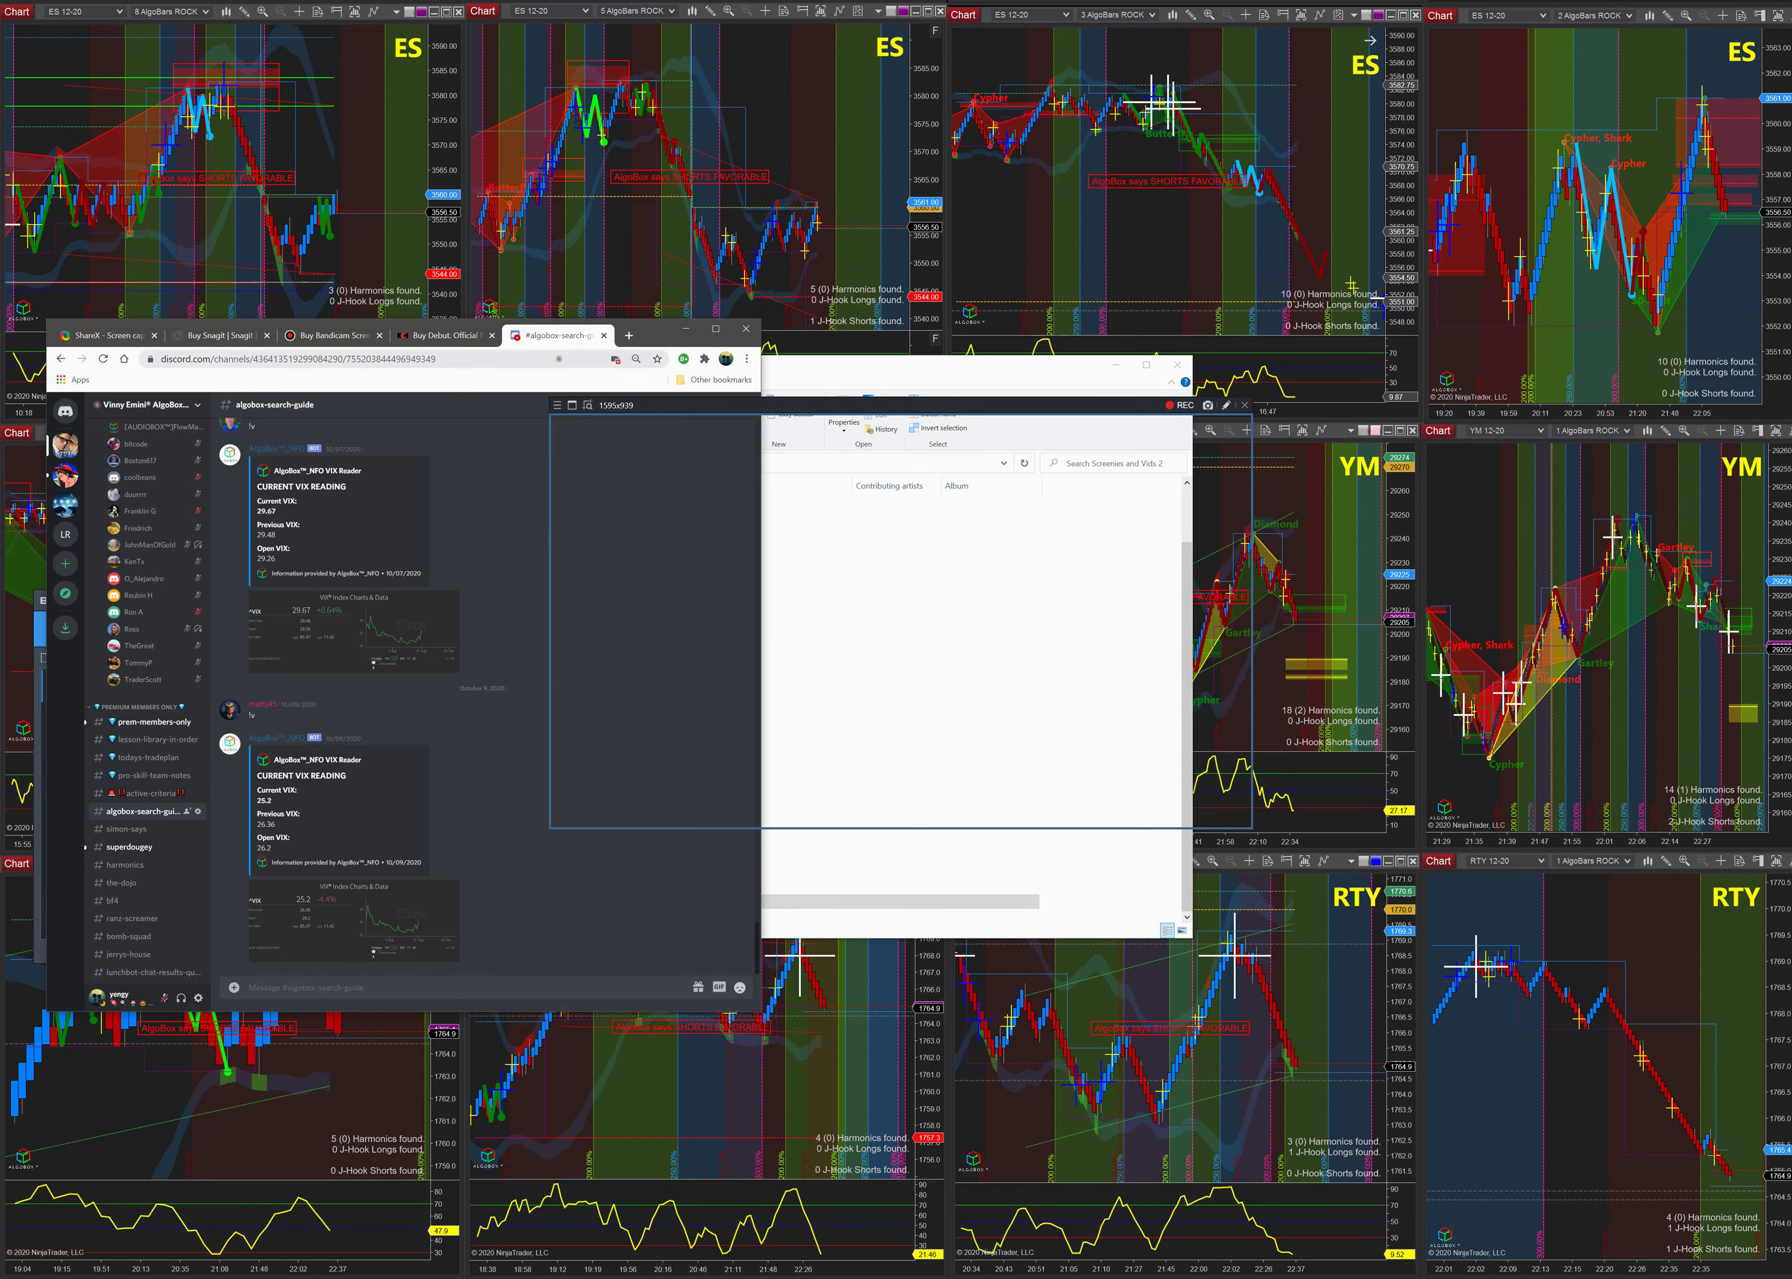
drag(800, 373, 1786, 413)
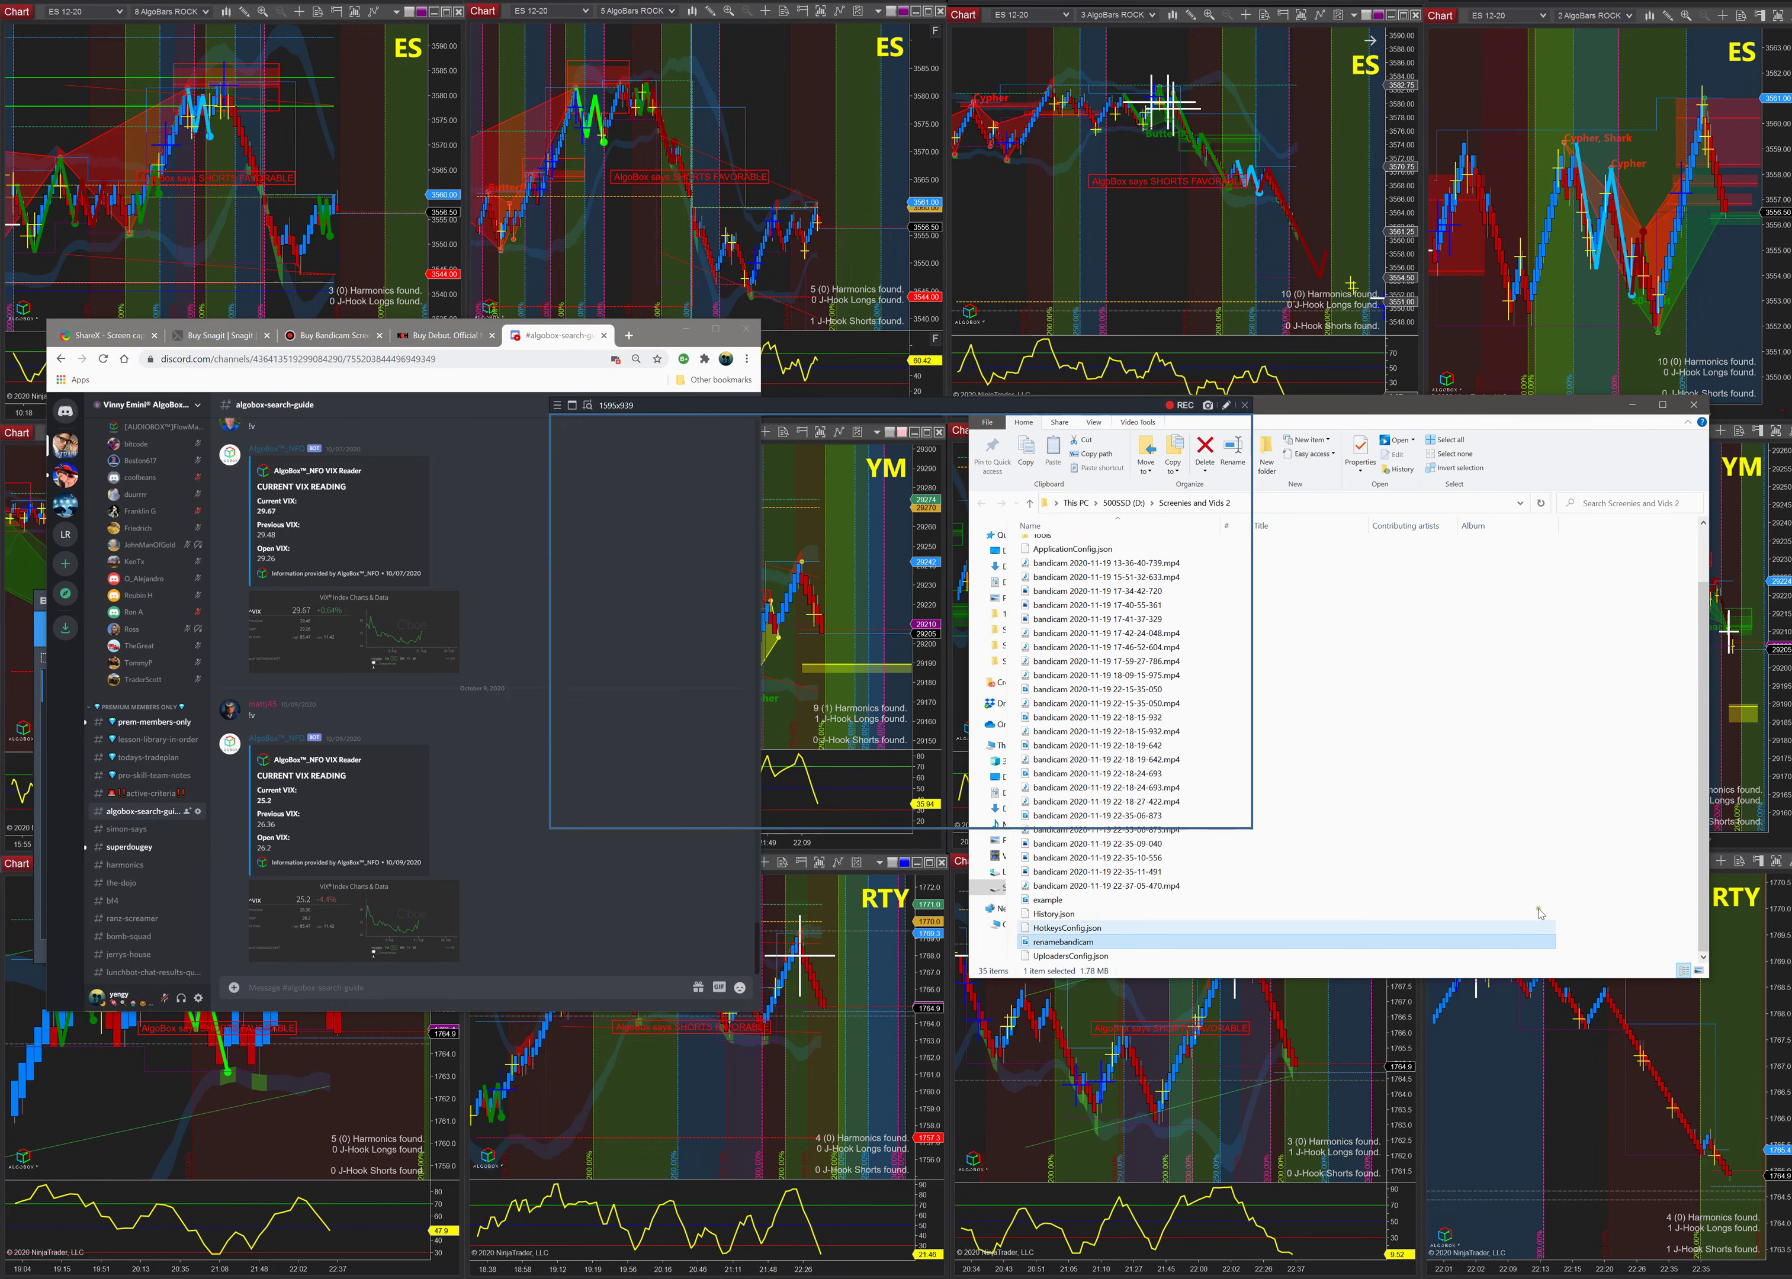
drag(1509, 948, 453, 852)
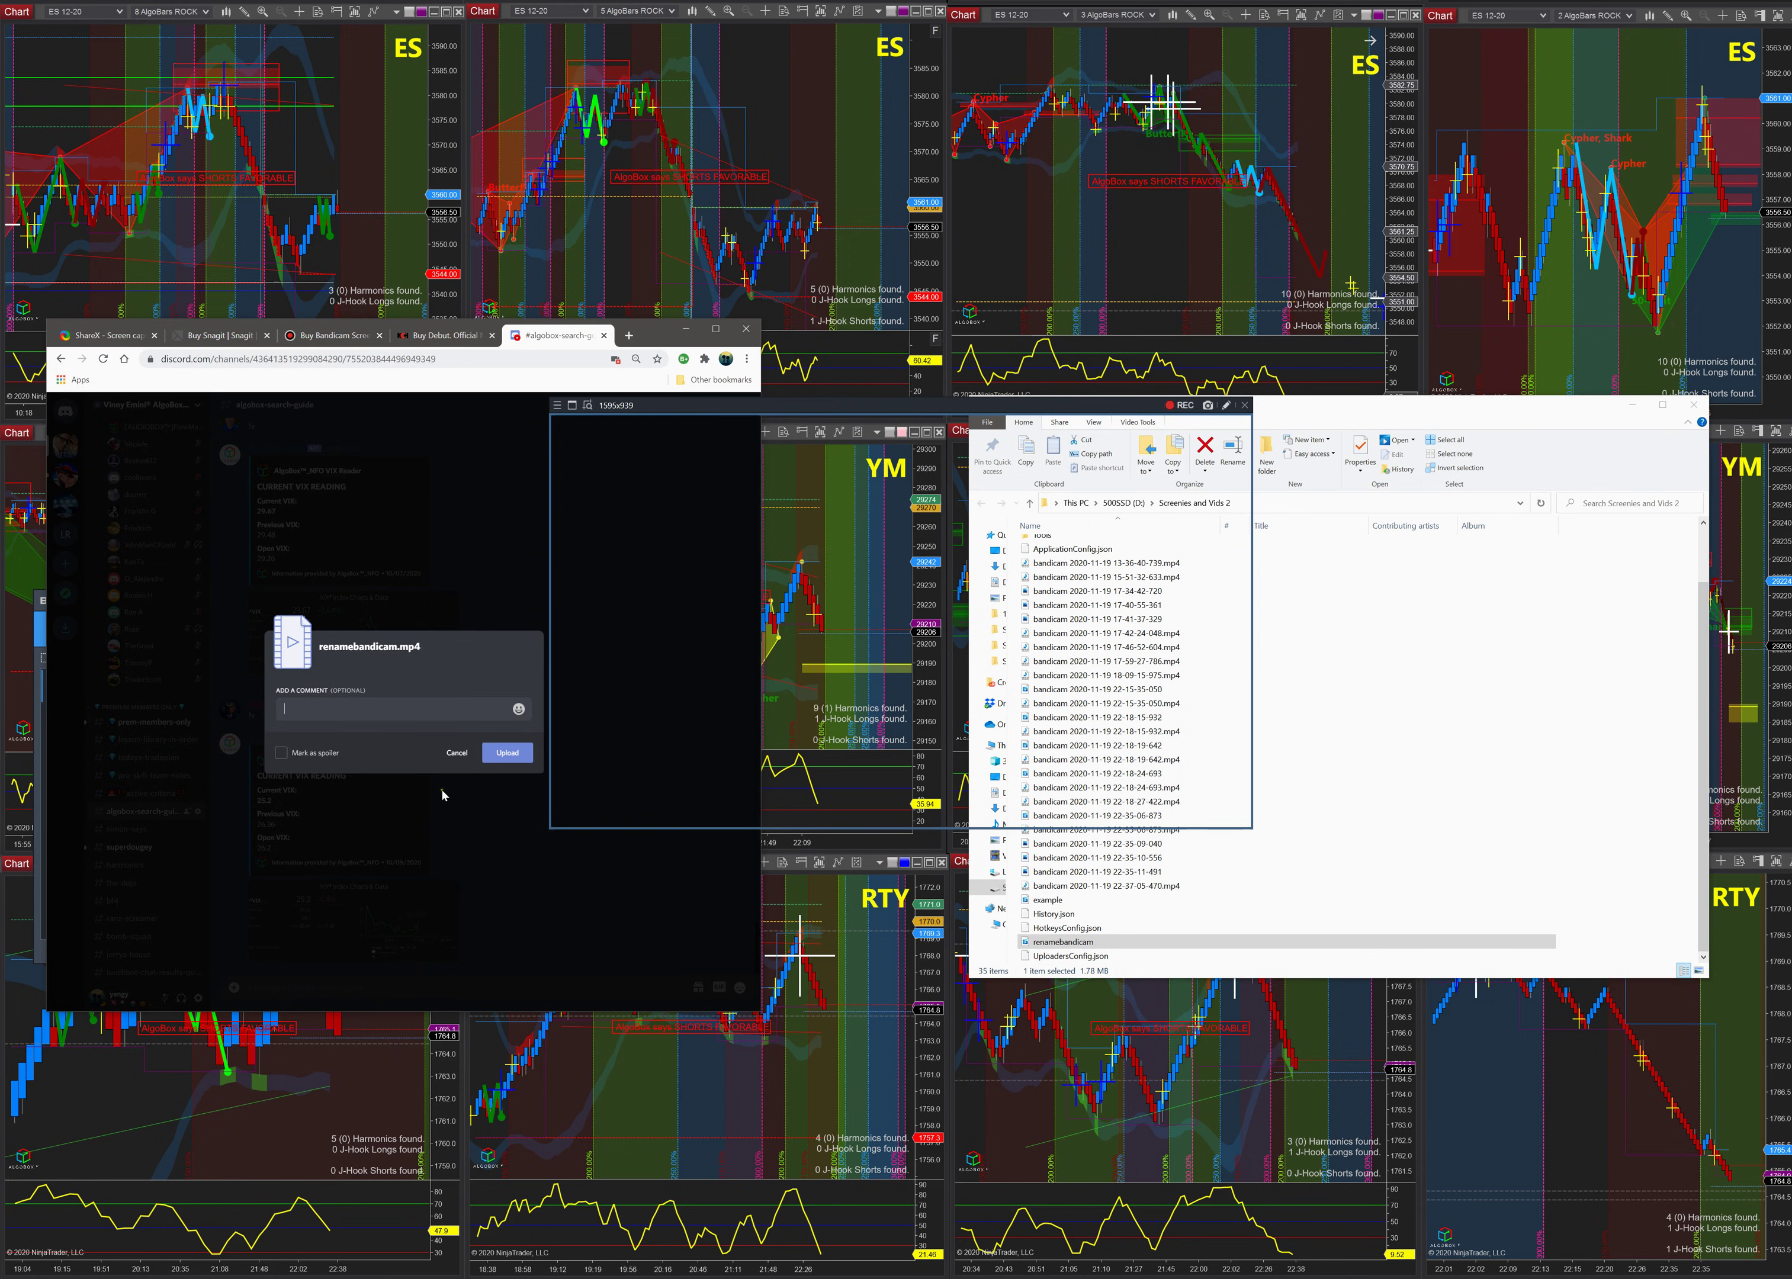
click(508, 756)
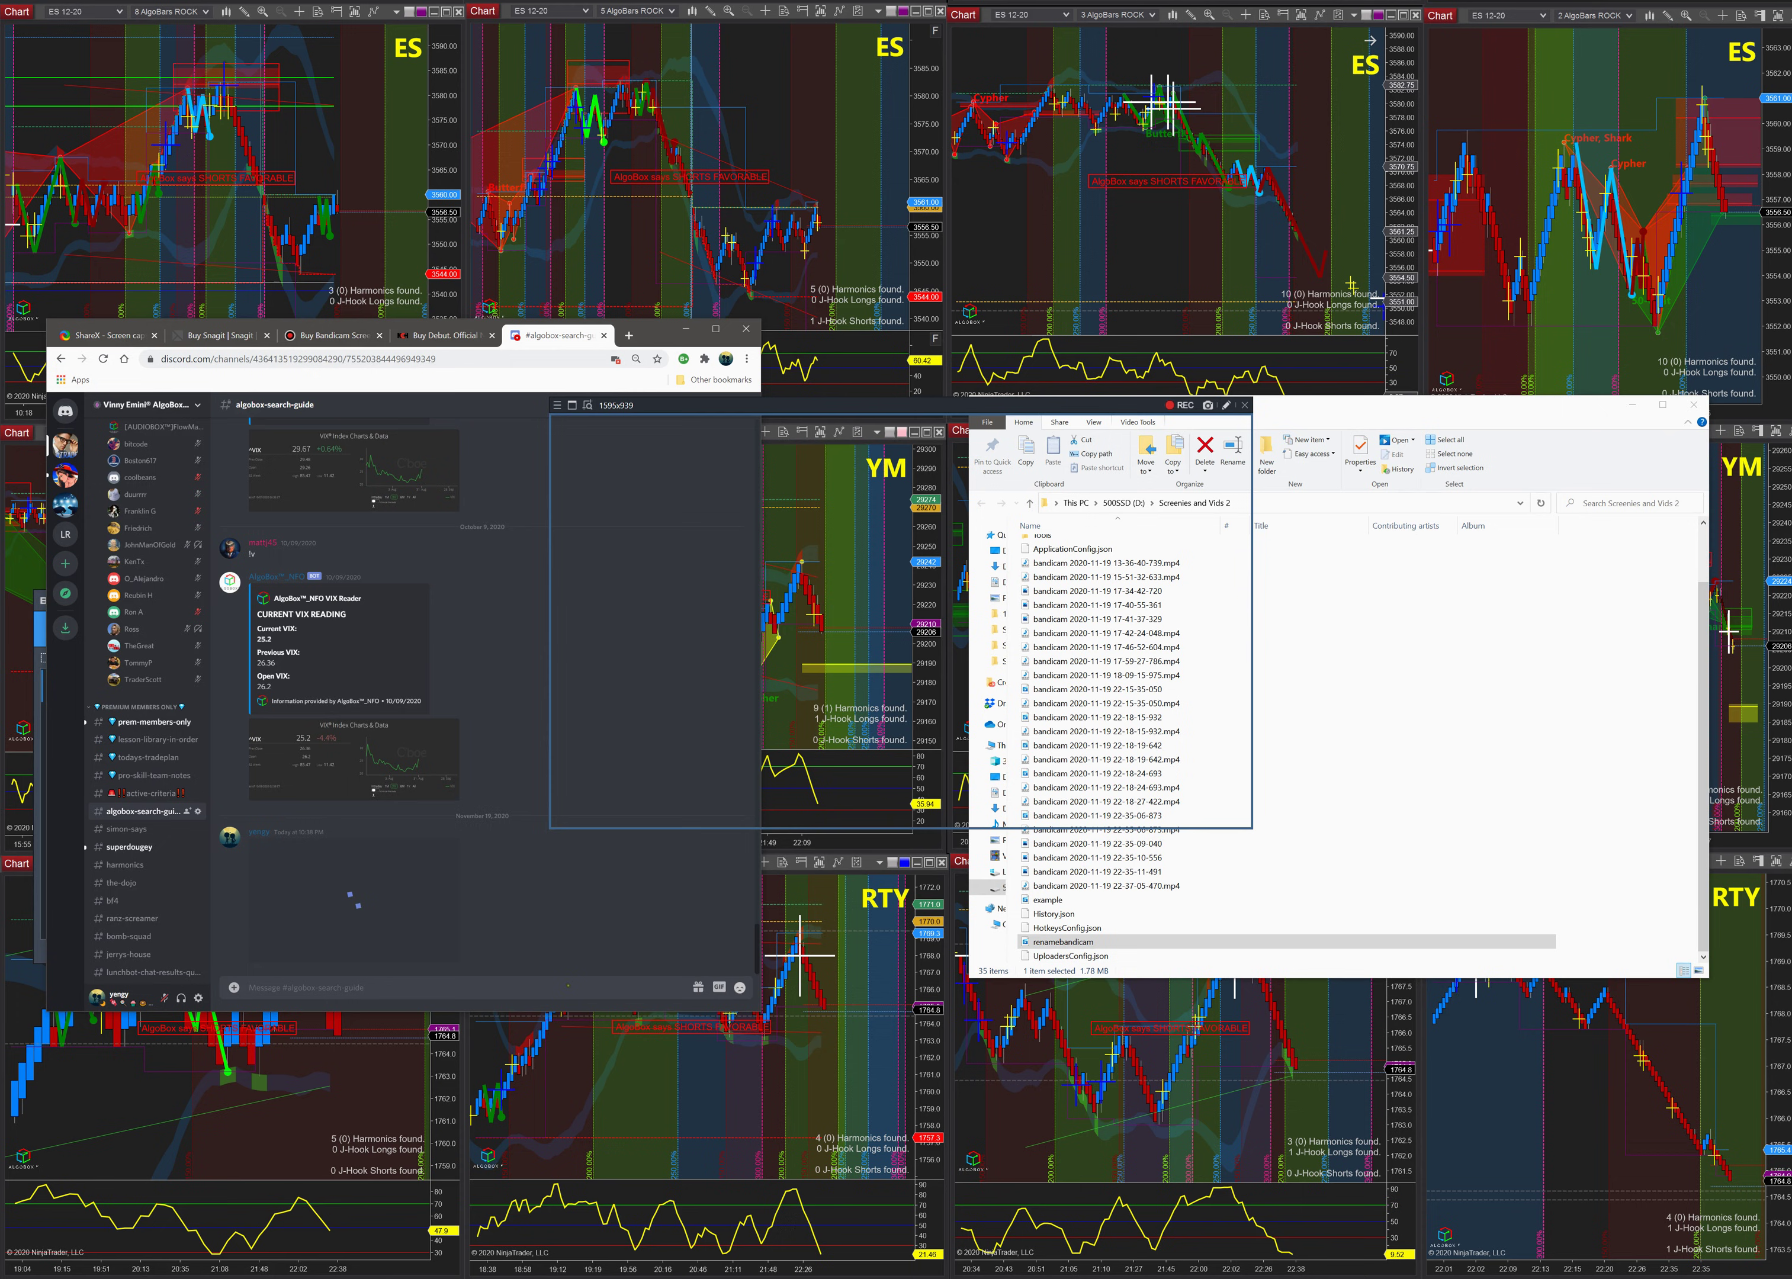
- Play the uploaded renamebandicam.mp4 clip in the Discord channel, then delete the message containing it
click(353, 900)
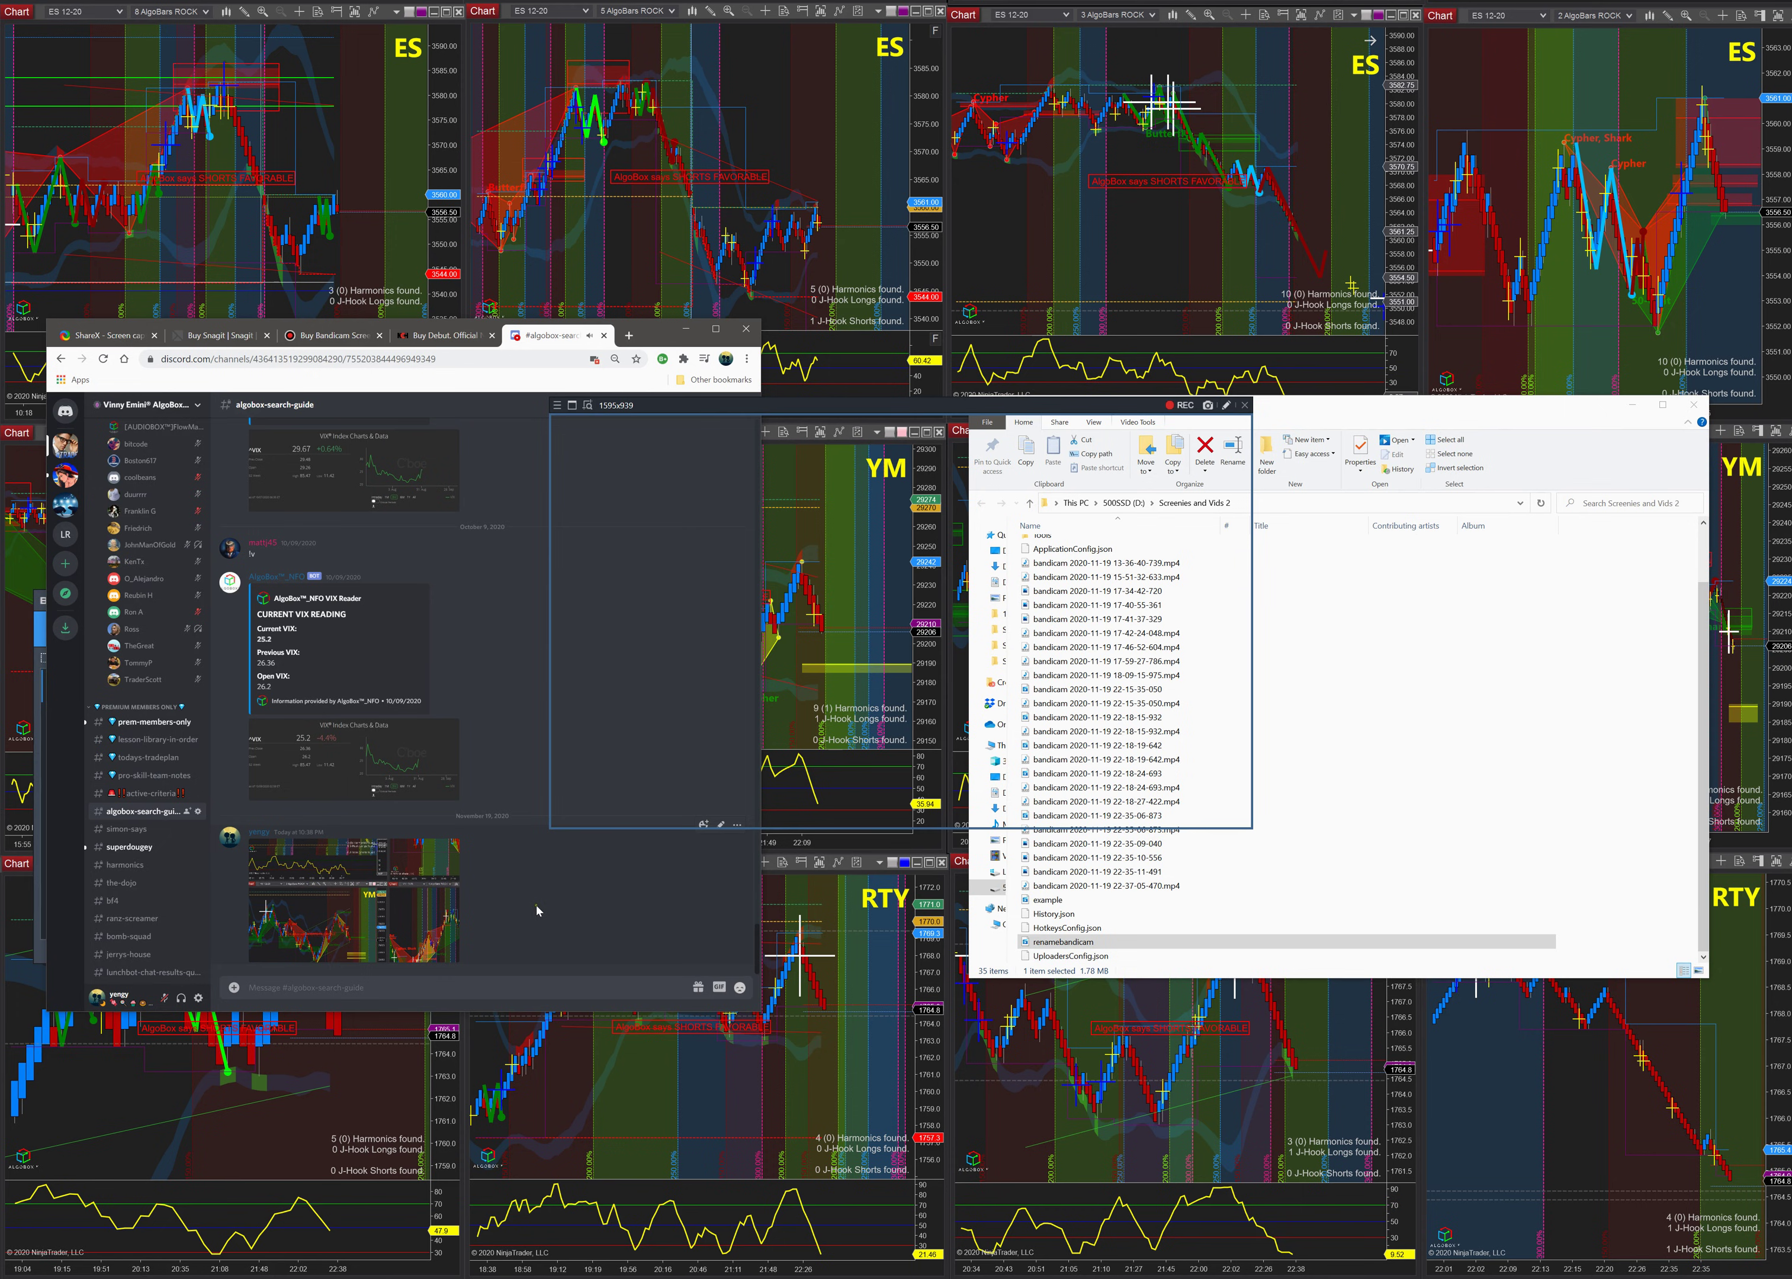
click(257, 955)
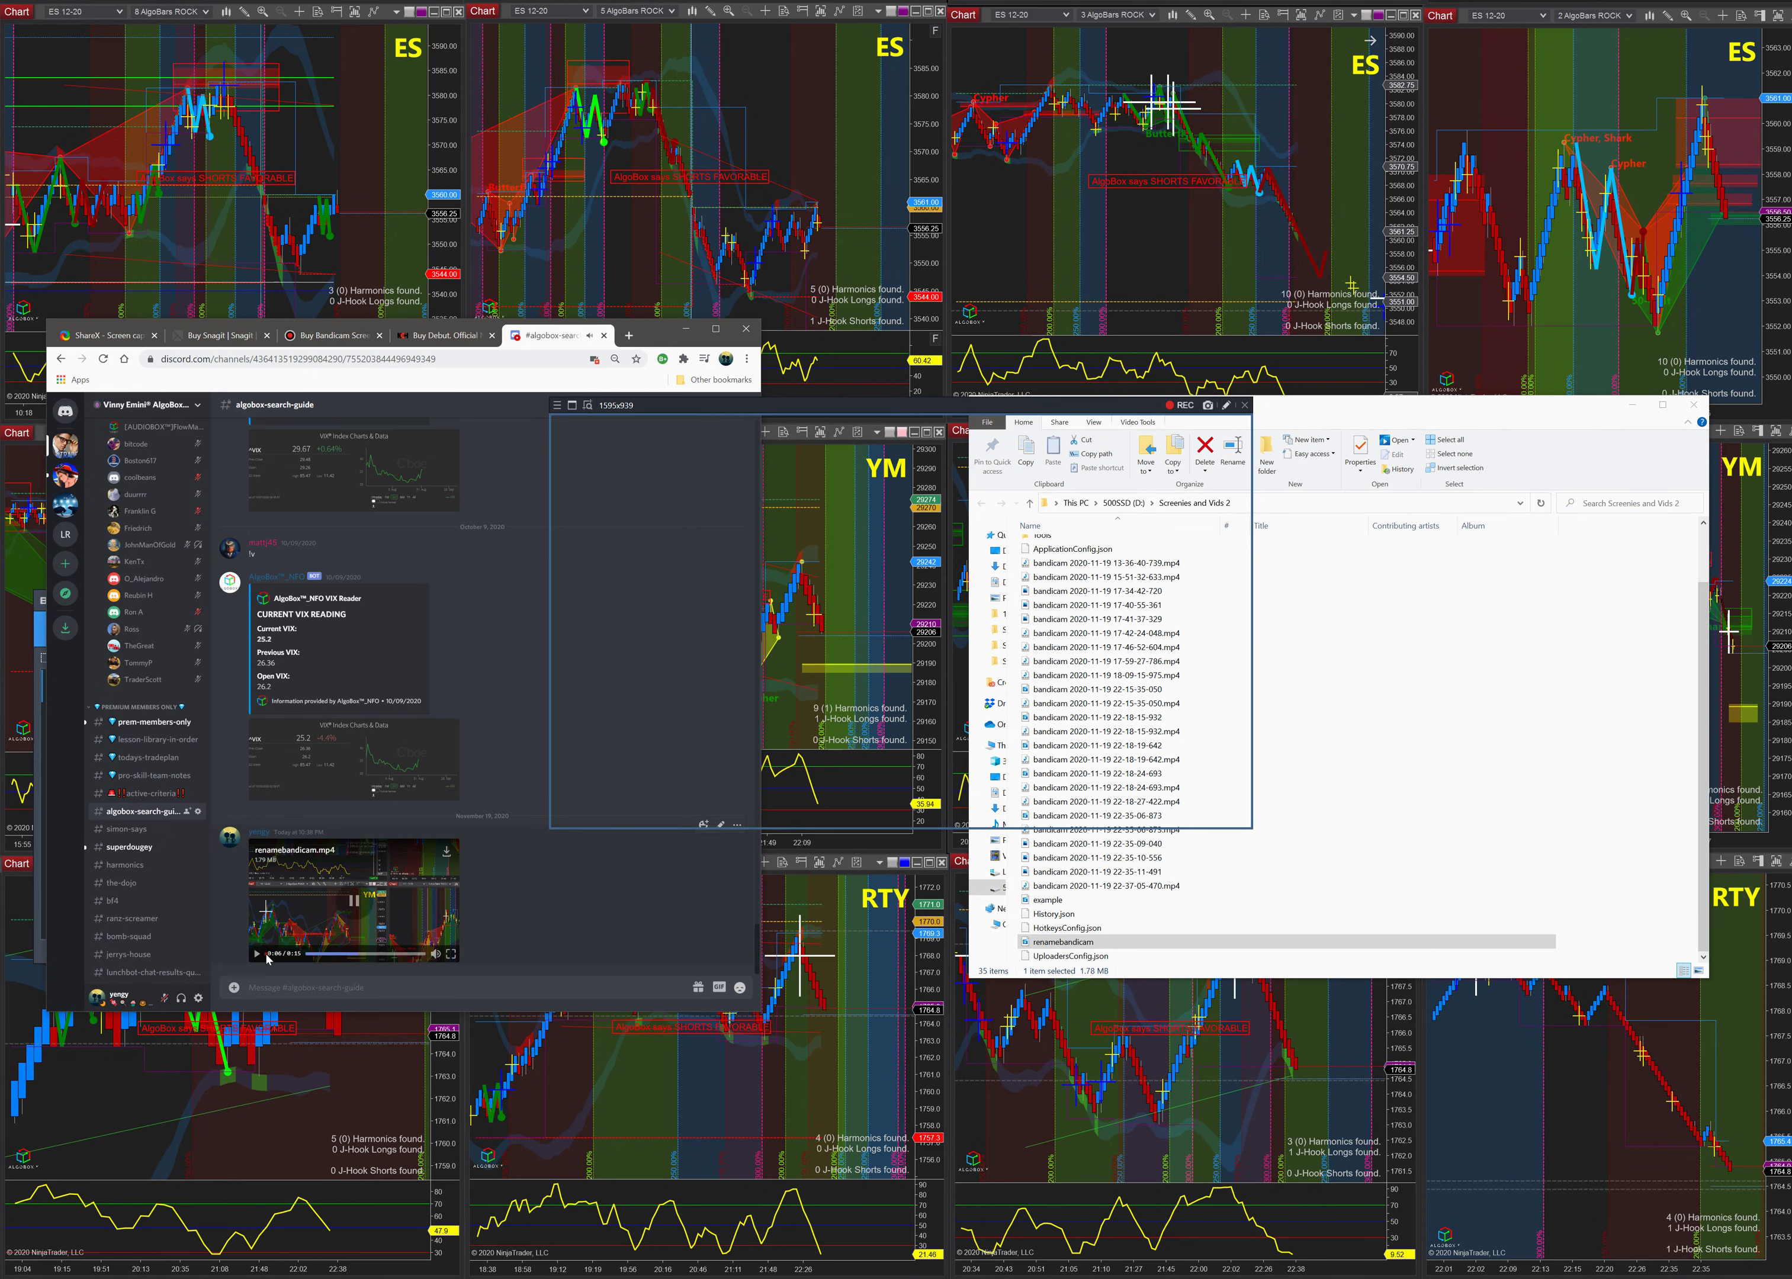
click(740, 828)
right_click(723, 817)
click(671, 886)
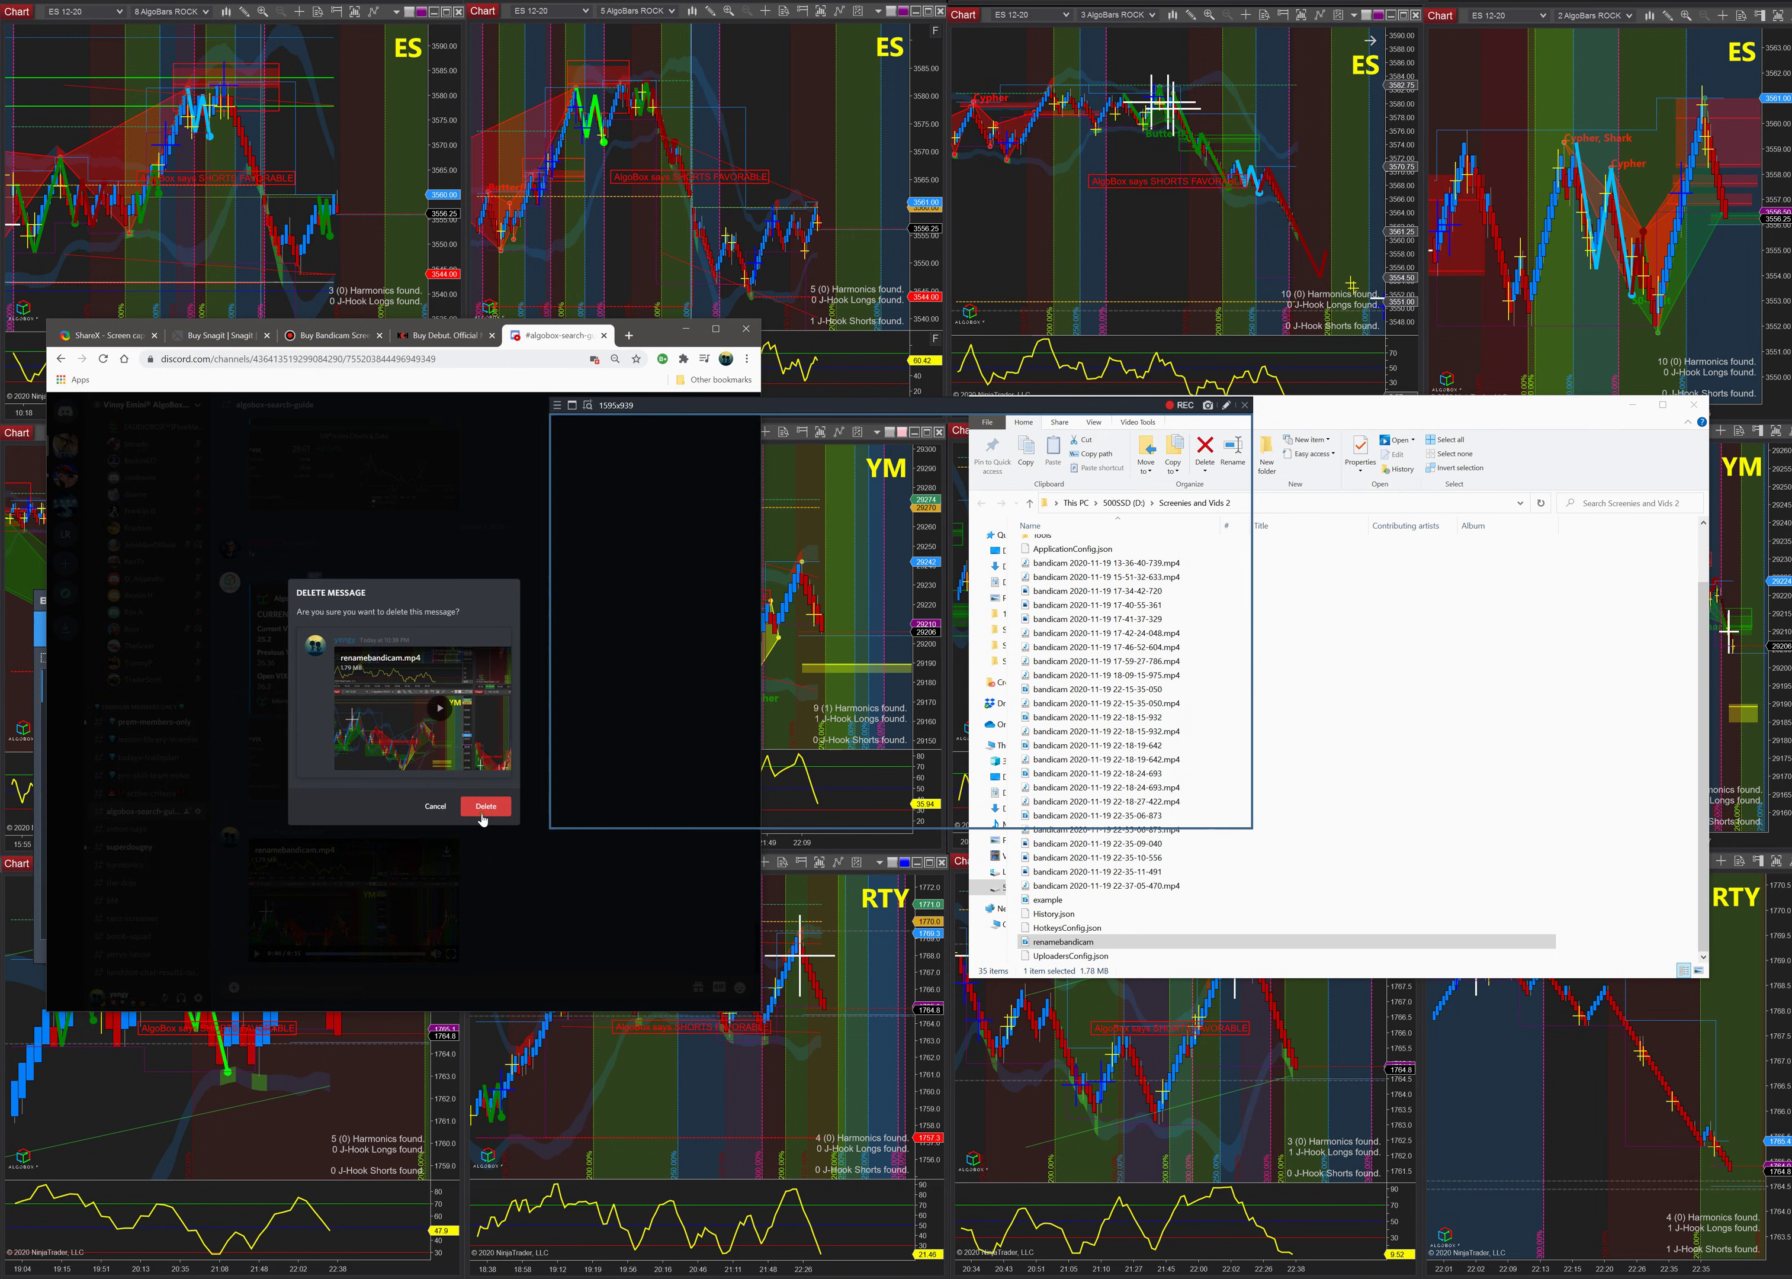
click(485, 807)
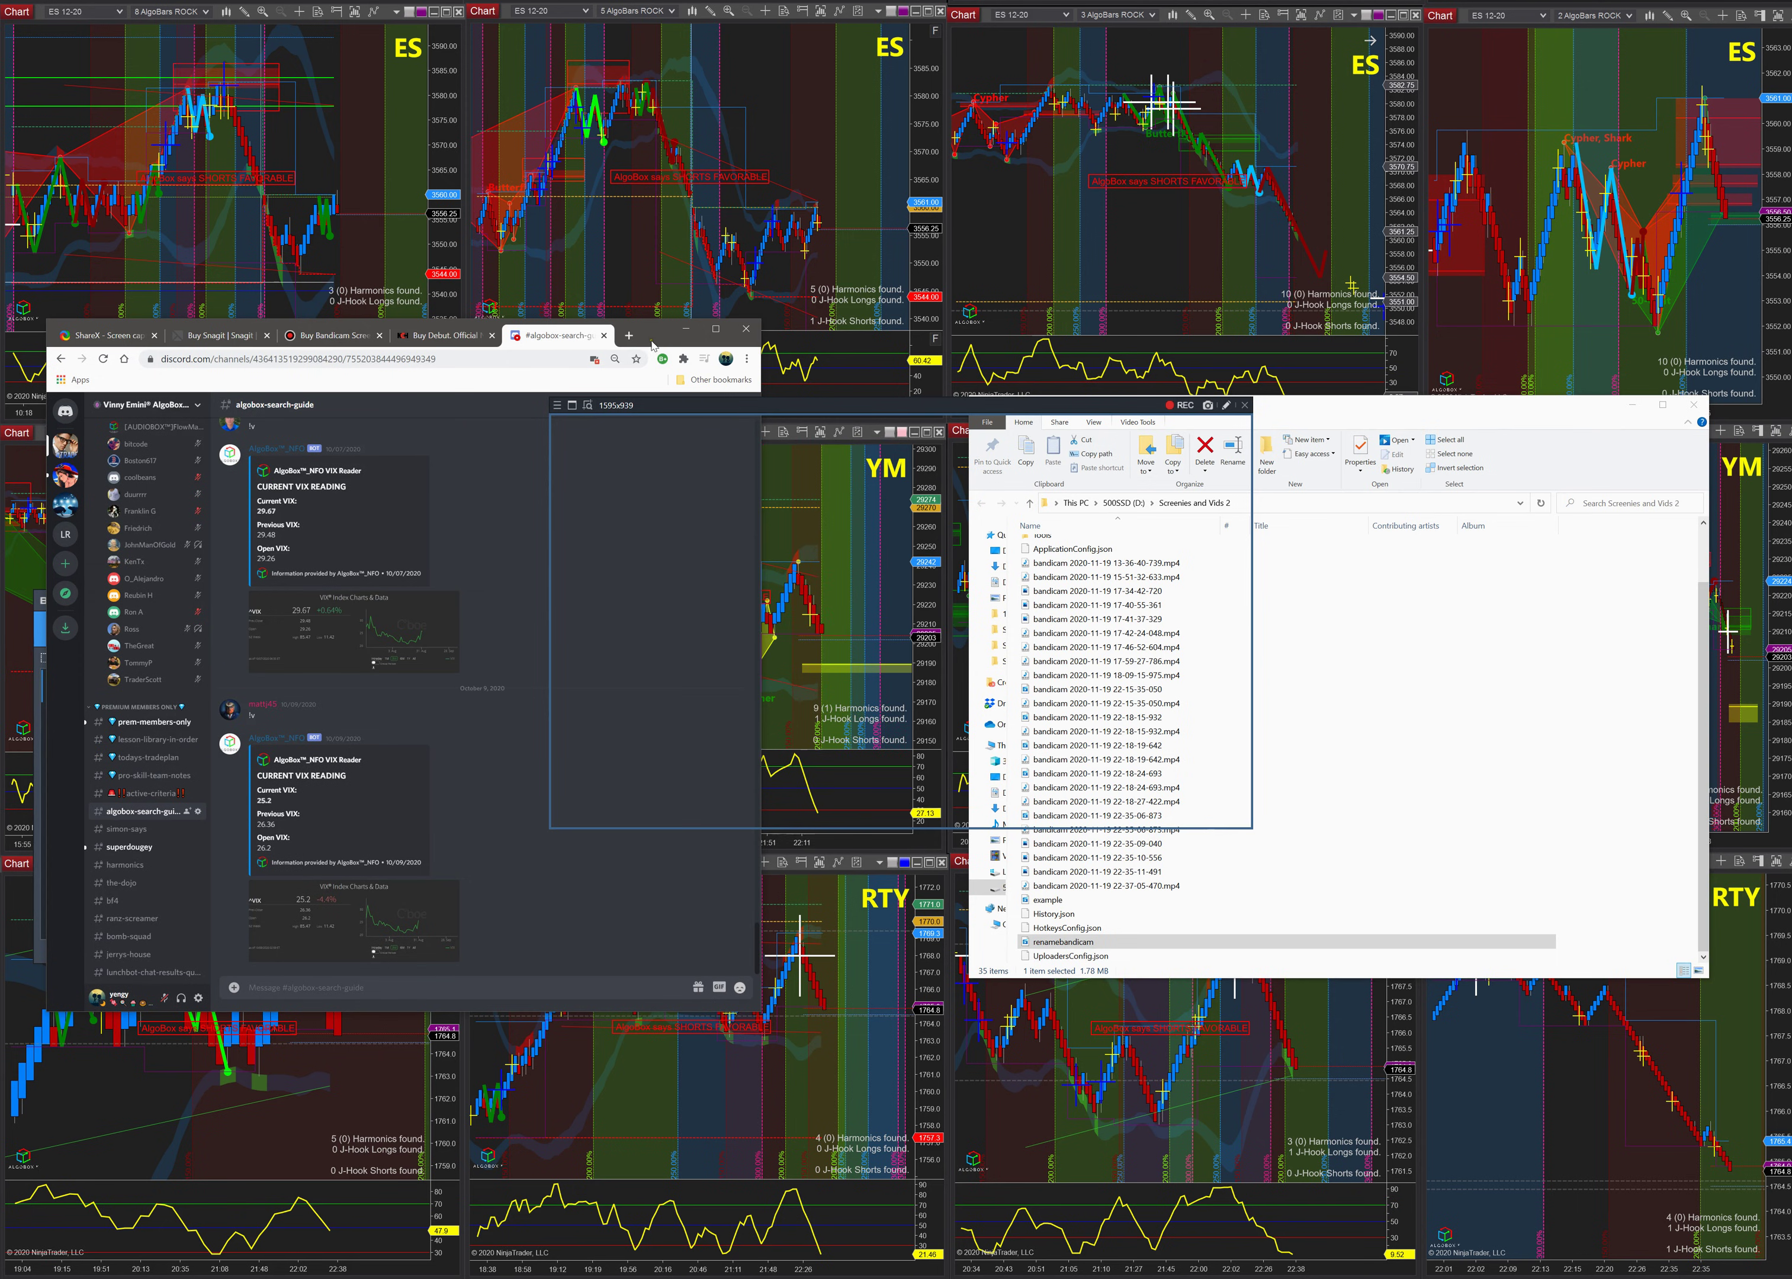
- Reposition the browser window and switch it to the TechSmith Snagit 2021 store page
drag(653, 335, 2, 198)
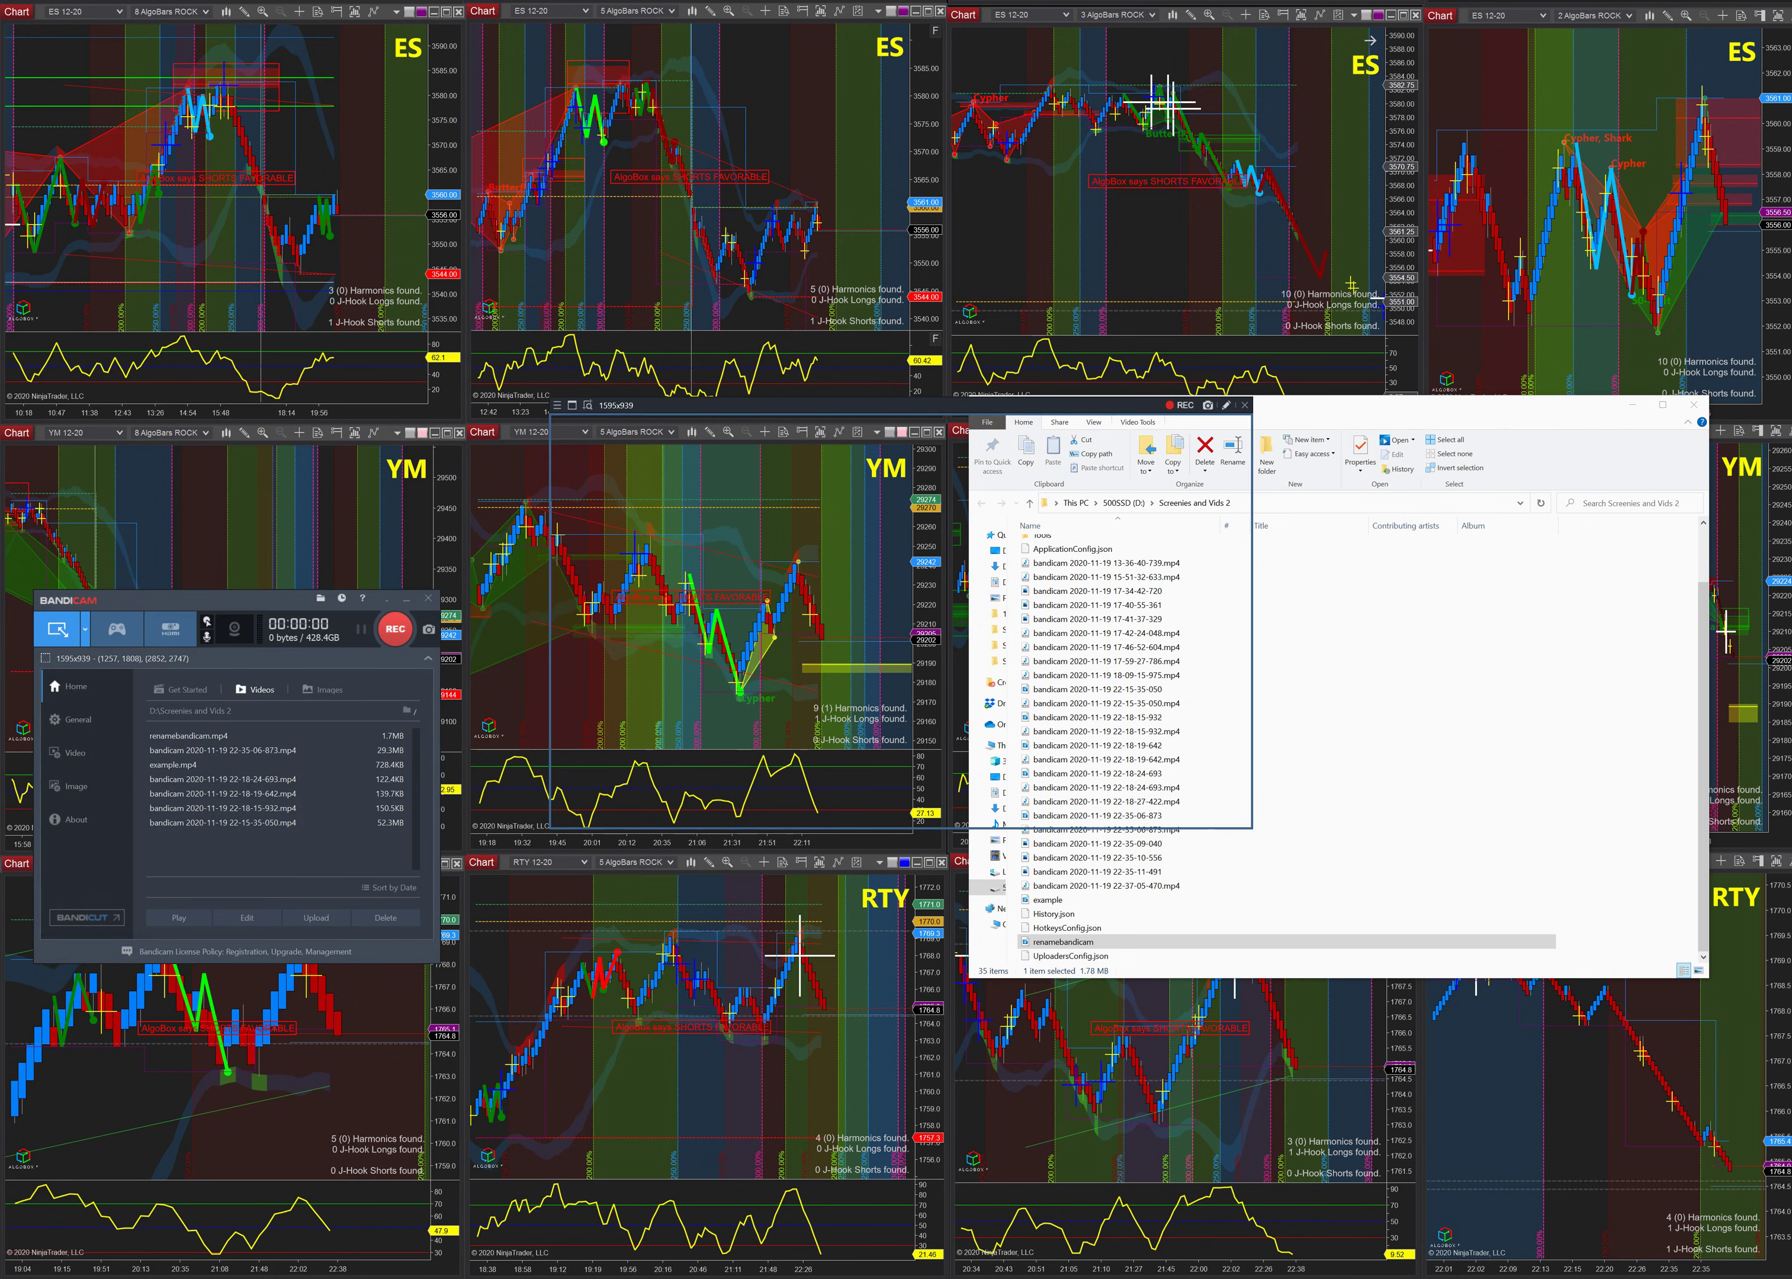
drag(2, 230, 601, 232)
click(188, 234)
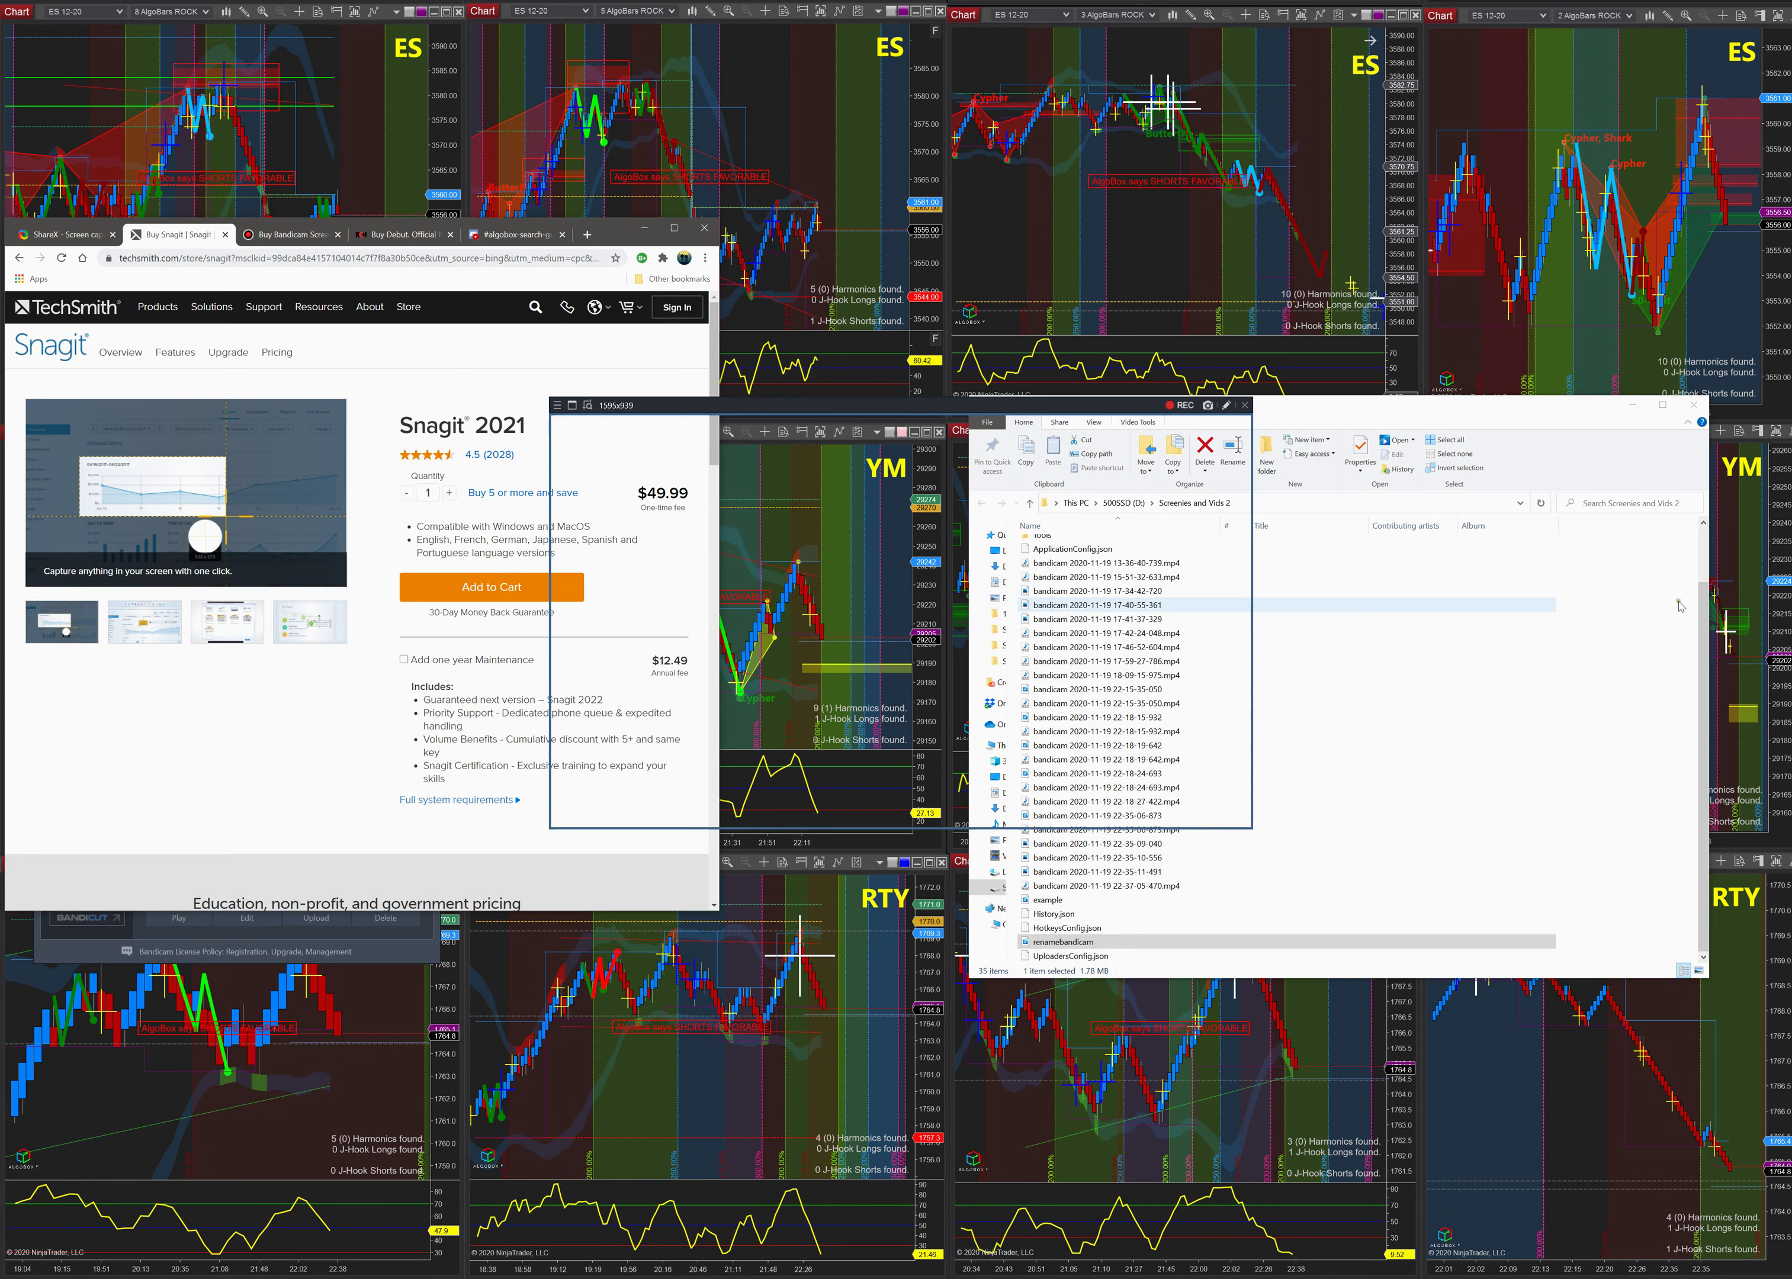
- Close the Bandicam recording frame, the Screenies and Vids 2 folder and Bandicam, moving the browser off the charts
click(1245, 405)
drag(1454, 693, 1423, 659)
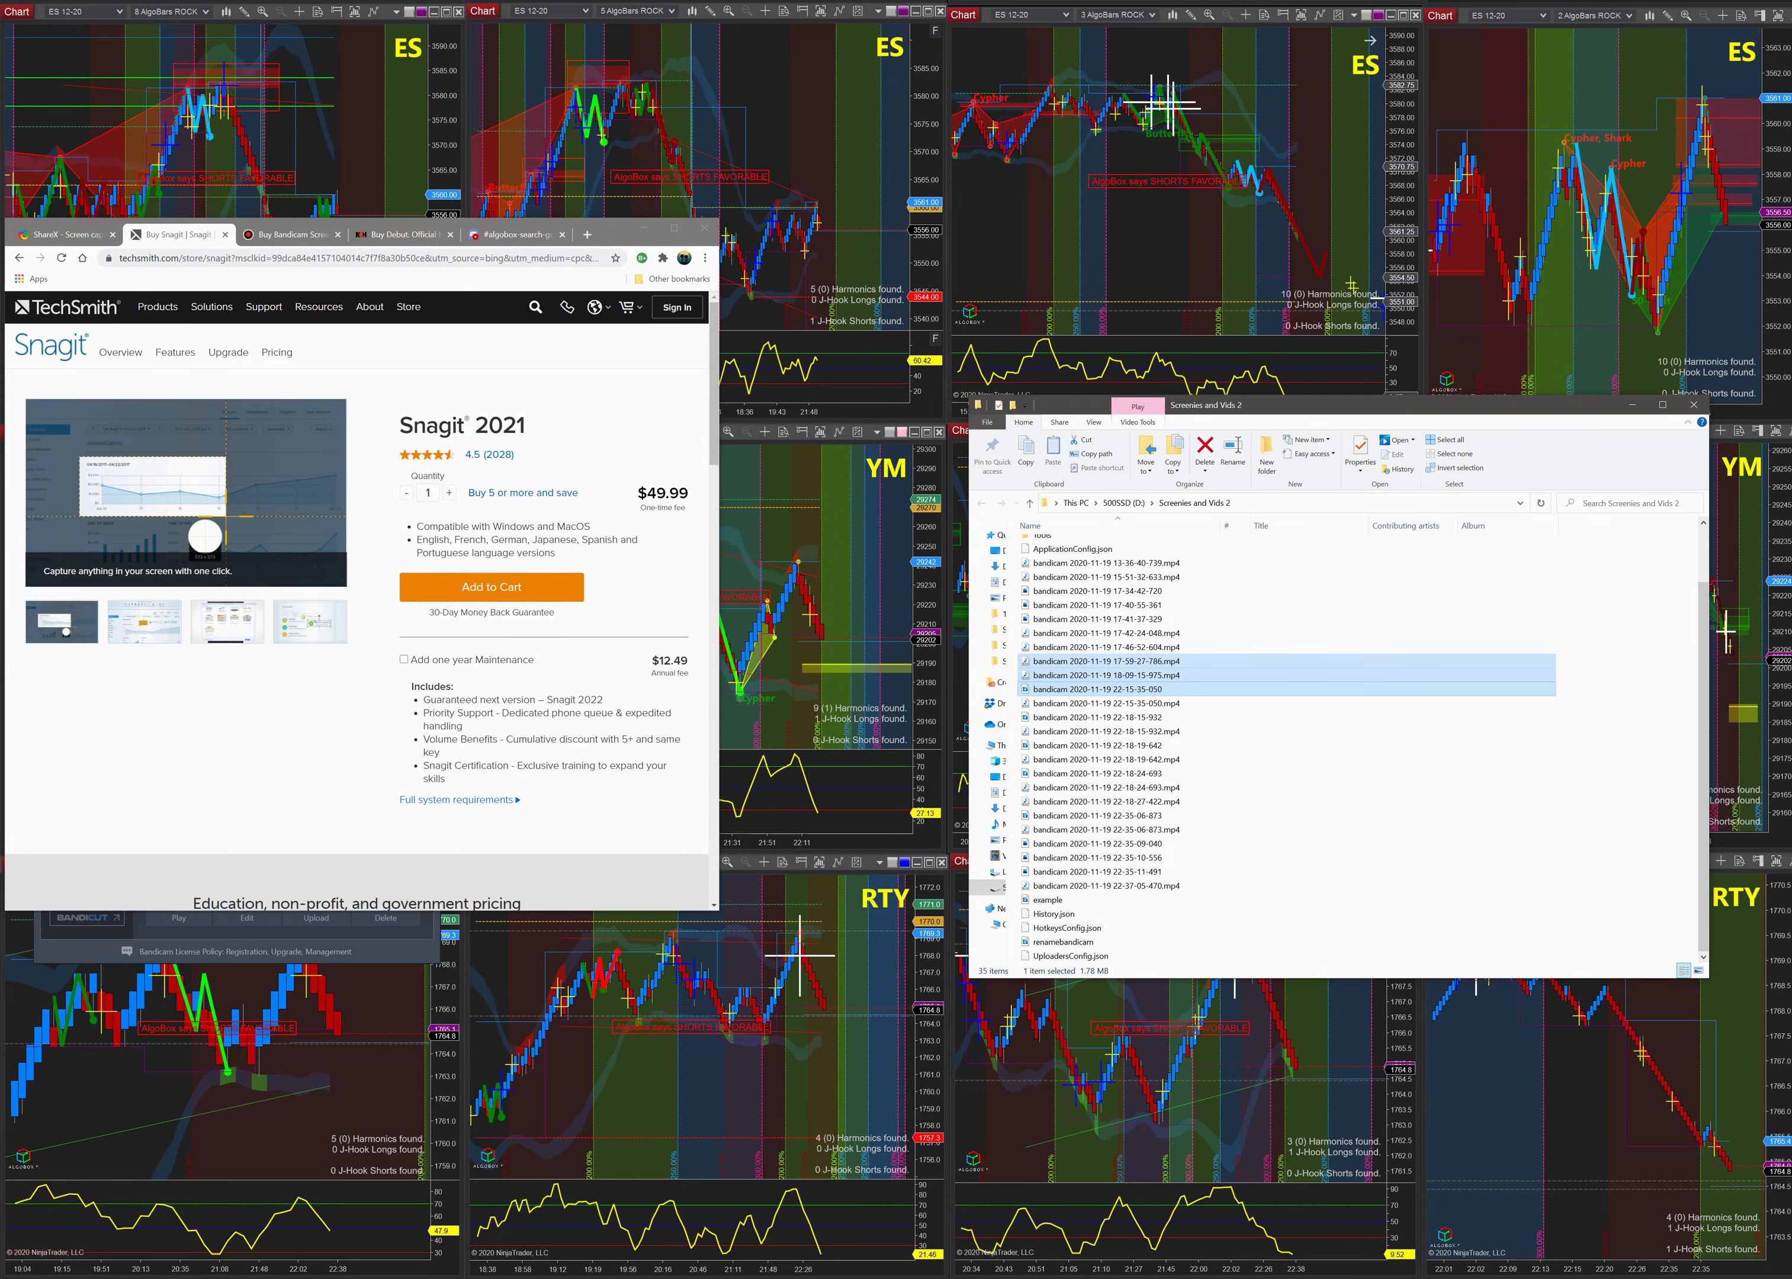
click(1694, 405)
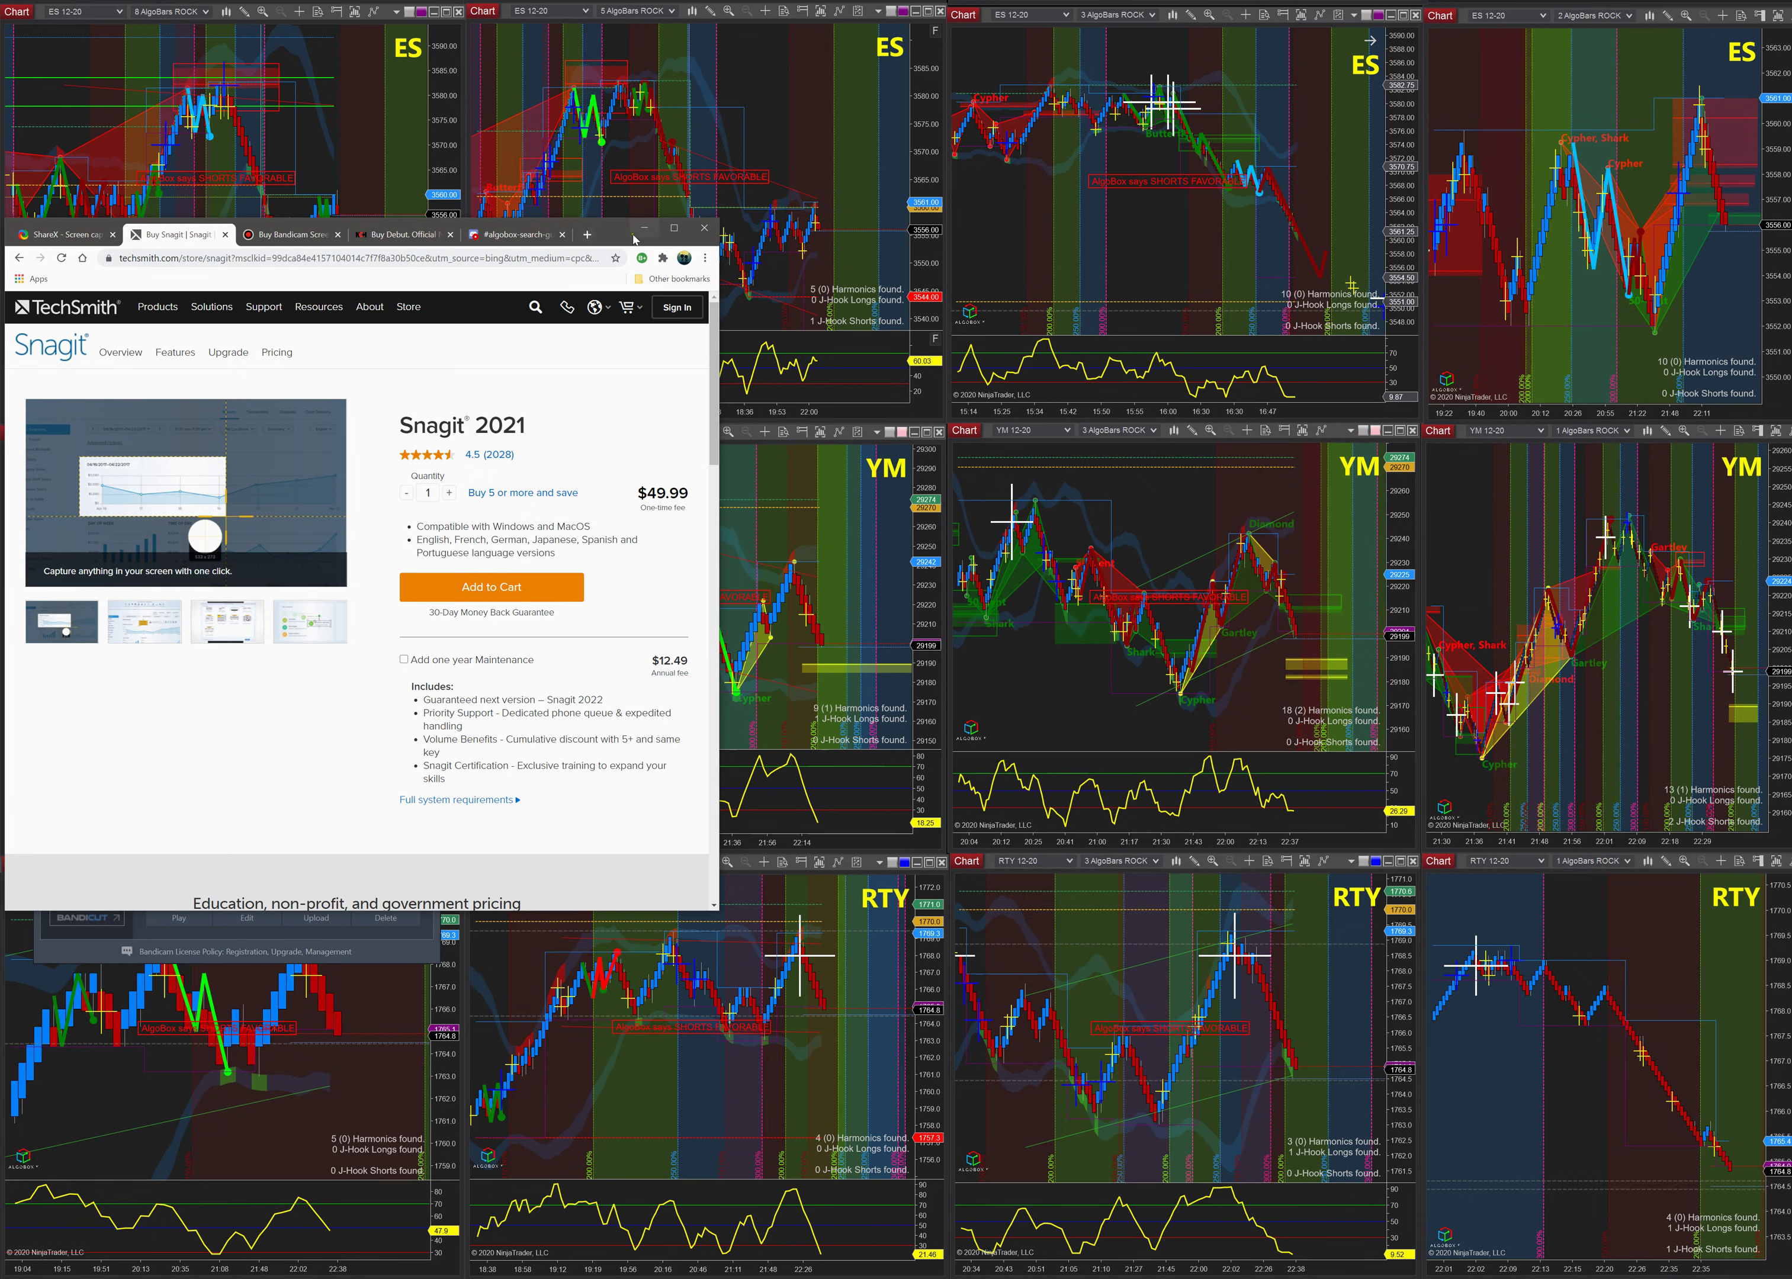
click(637, 235)
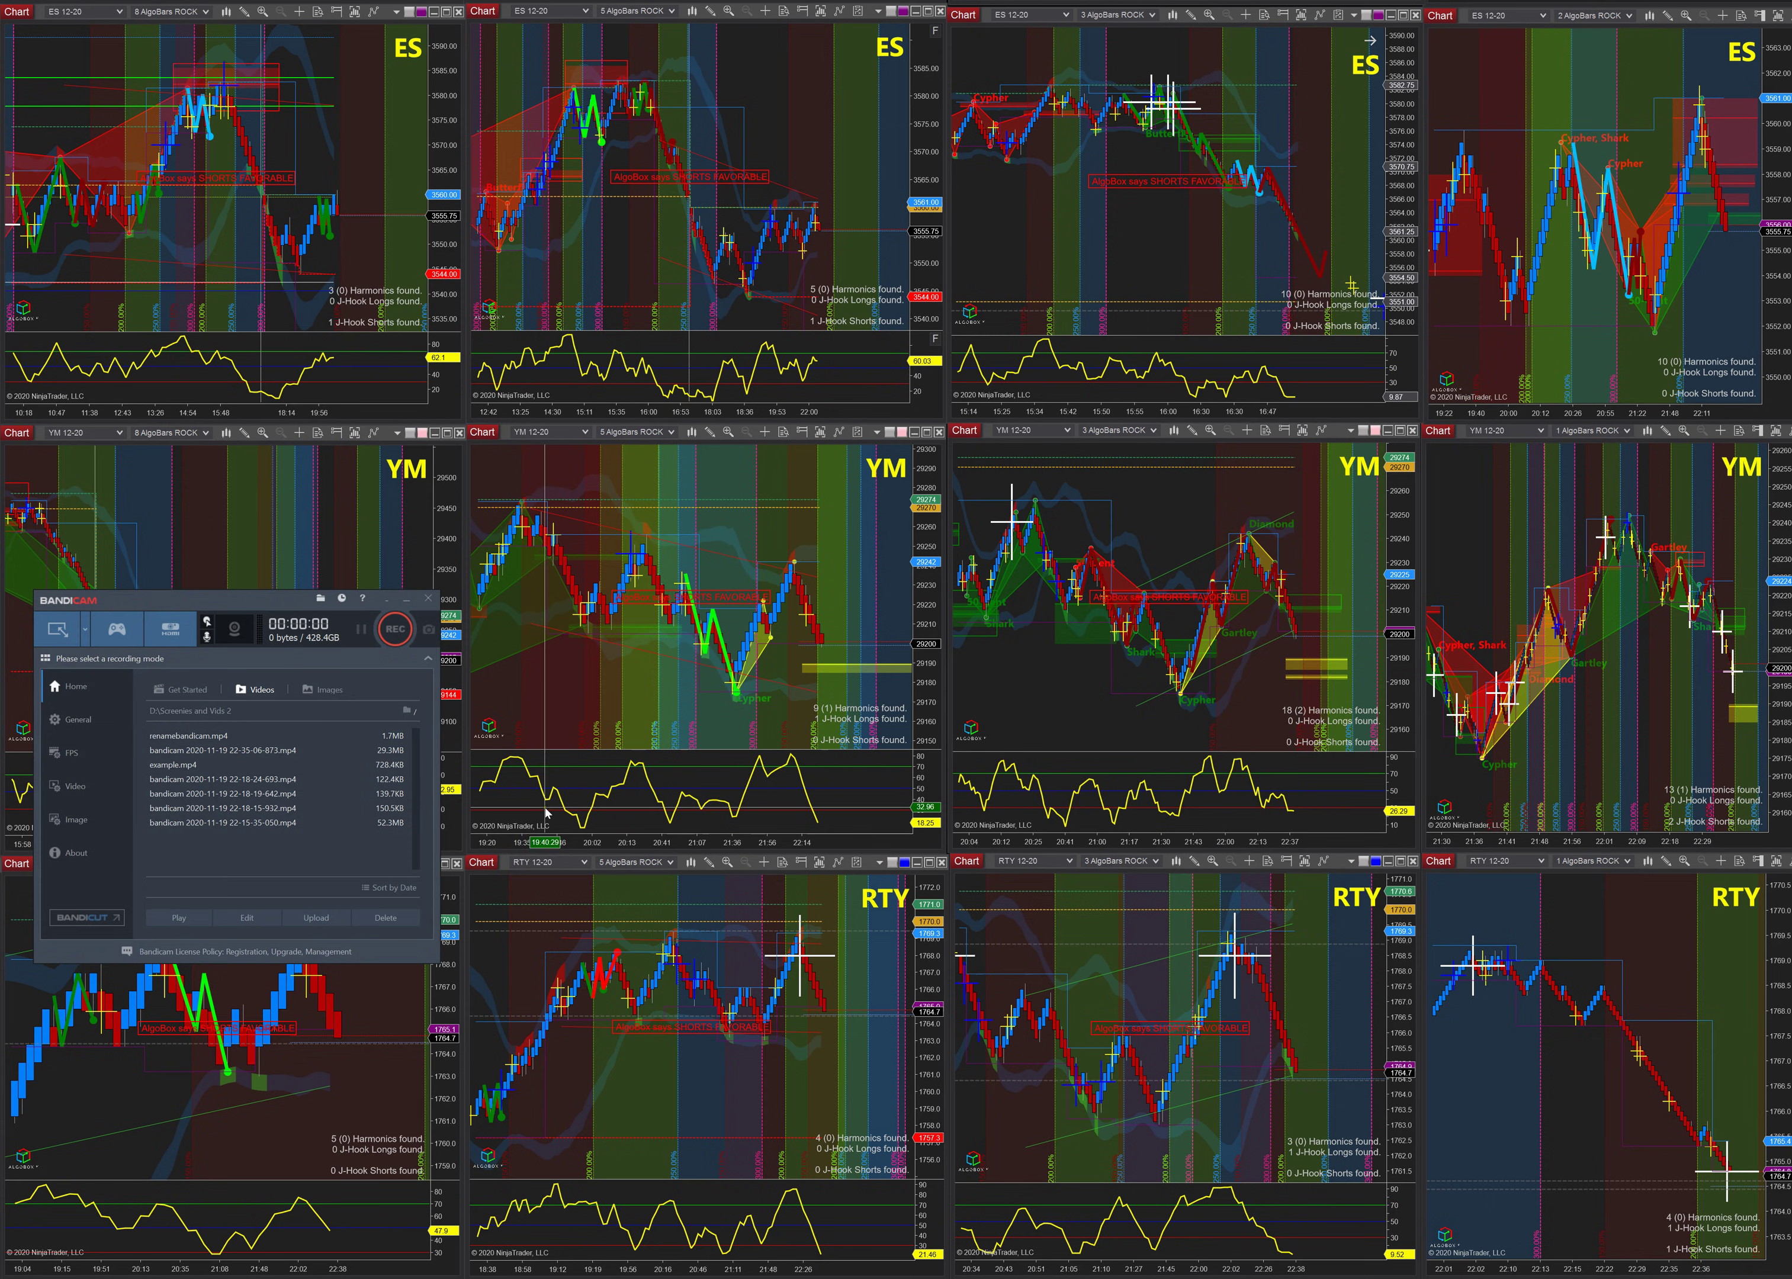
click(287, 610)
click(426, 600)
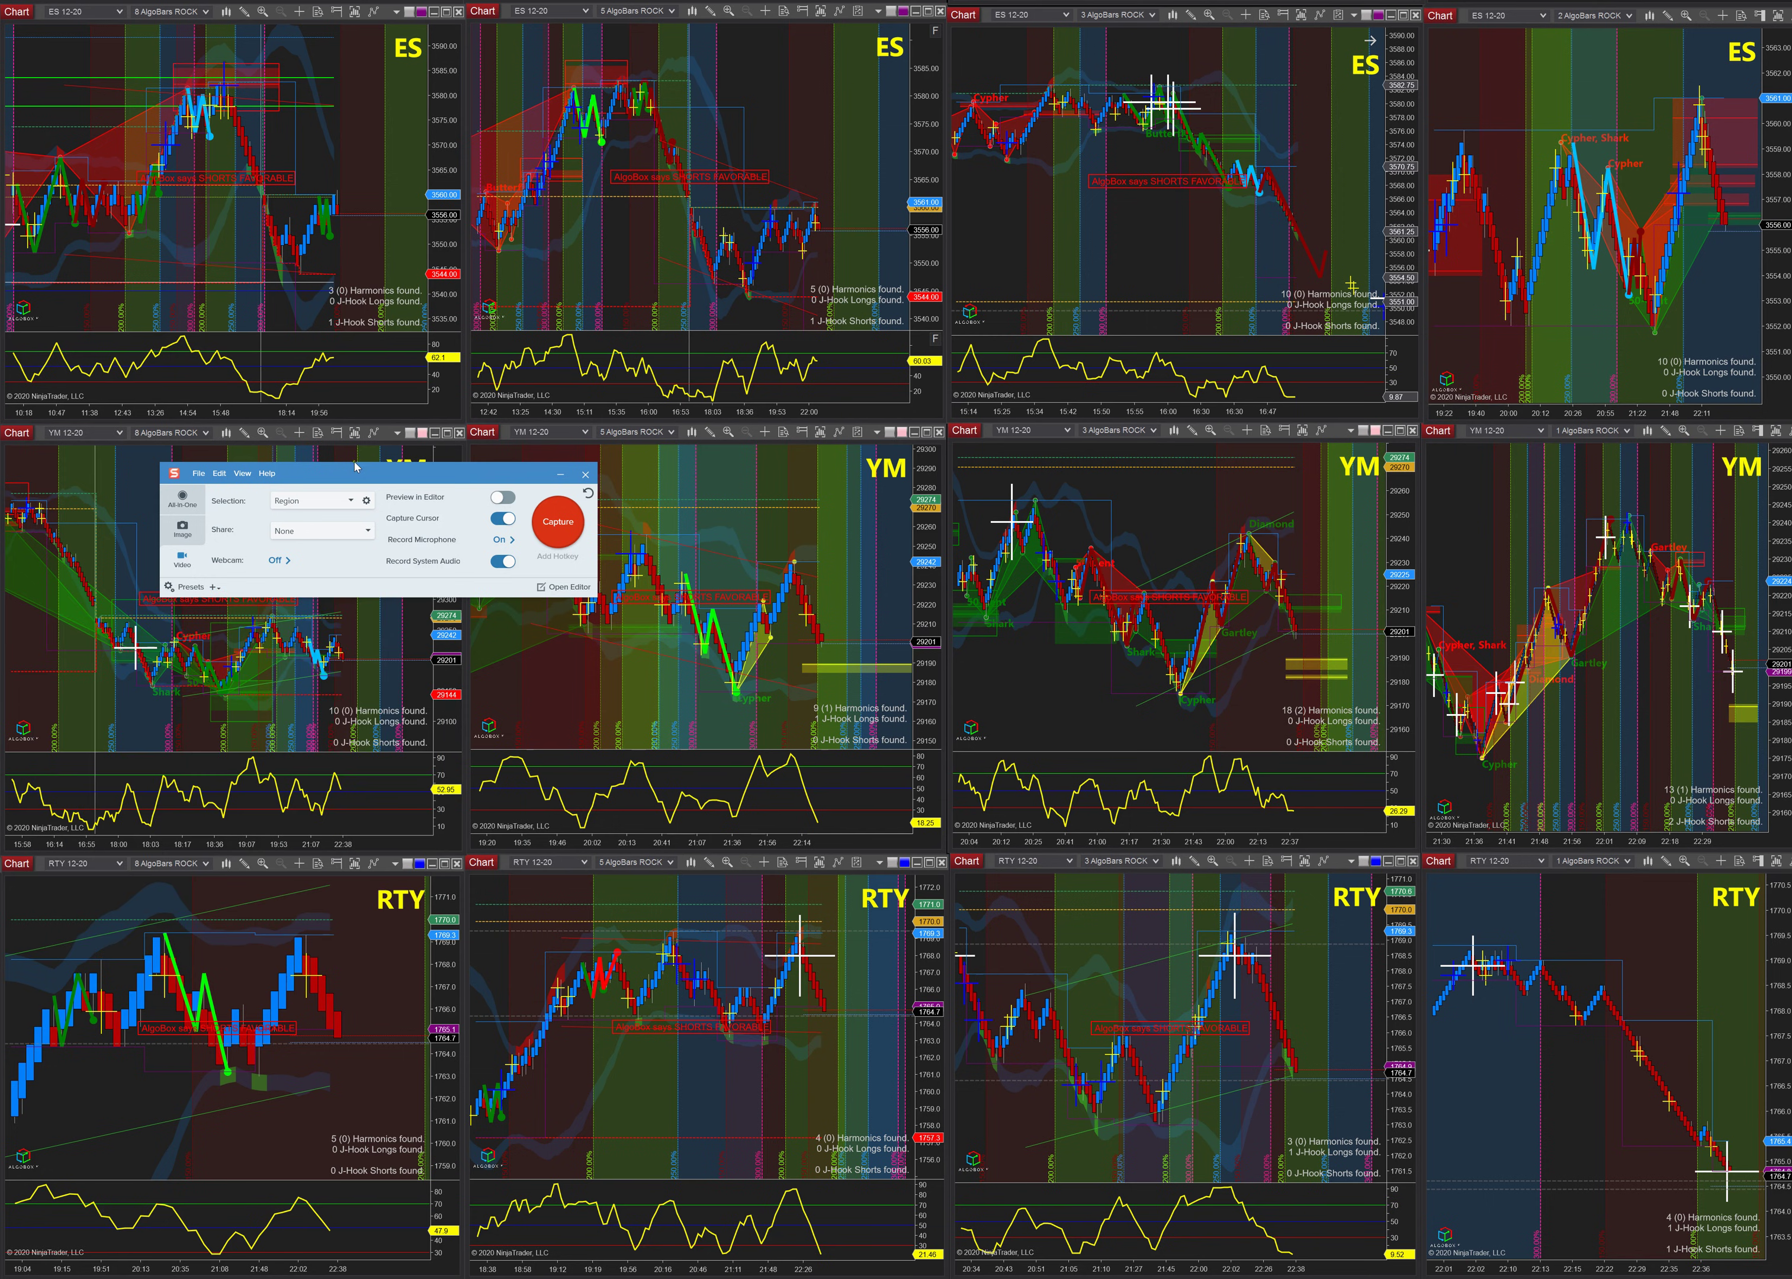
- Start a Snagit region capture and select the second YM chart as a 1090x988 area
drag(355, 467, 306, 633)
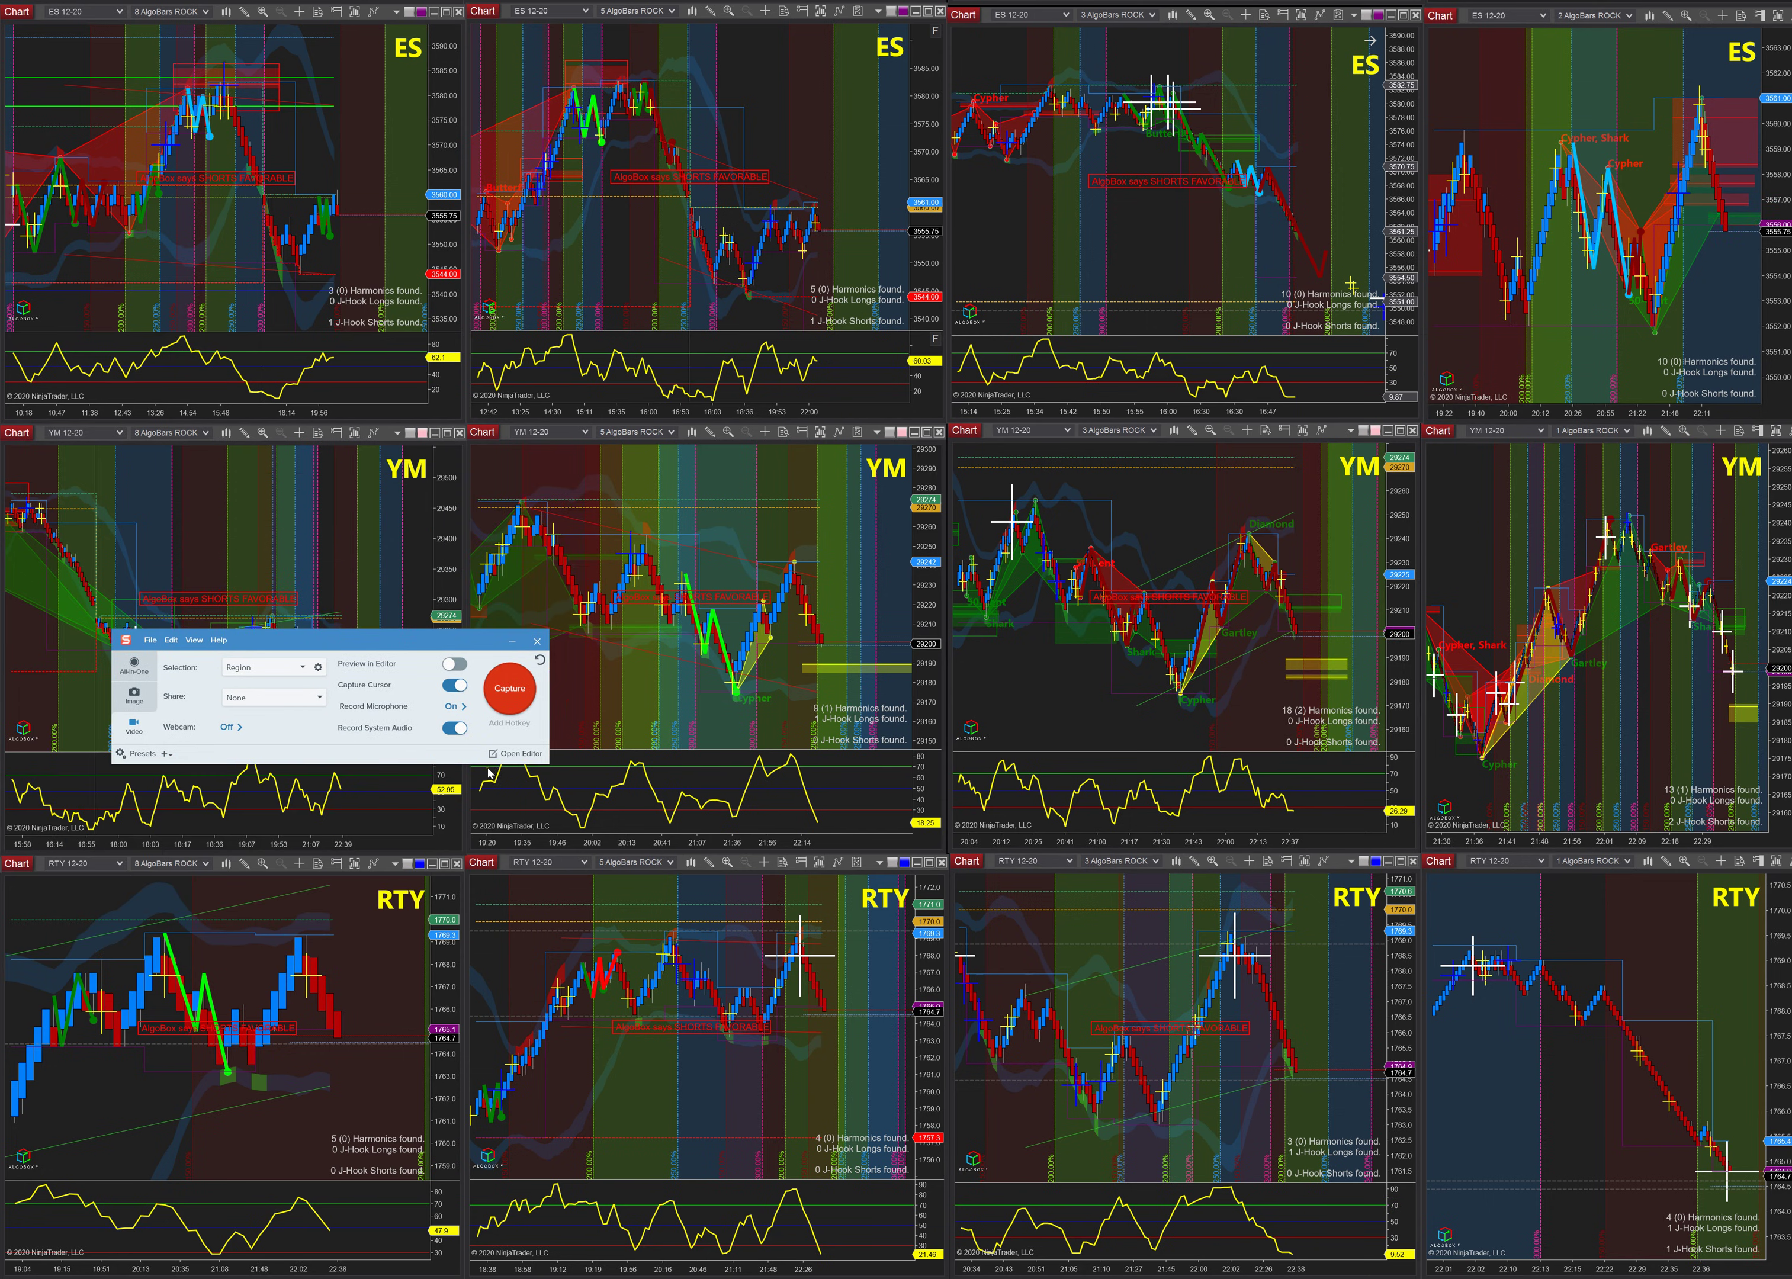
click(516, 694)
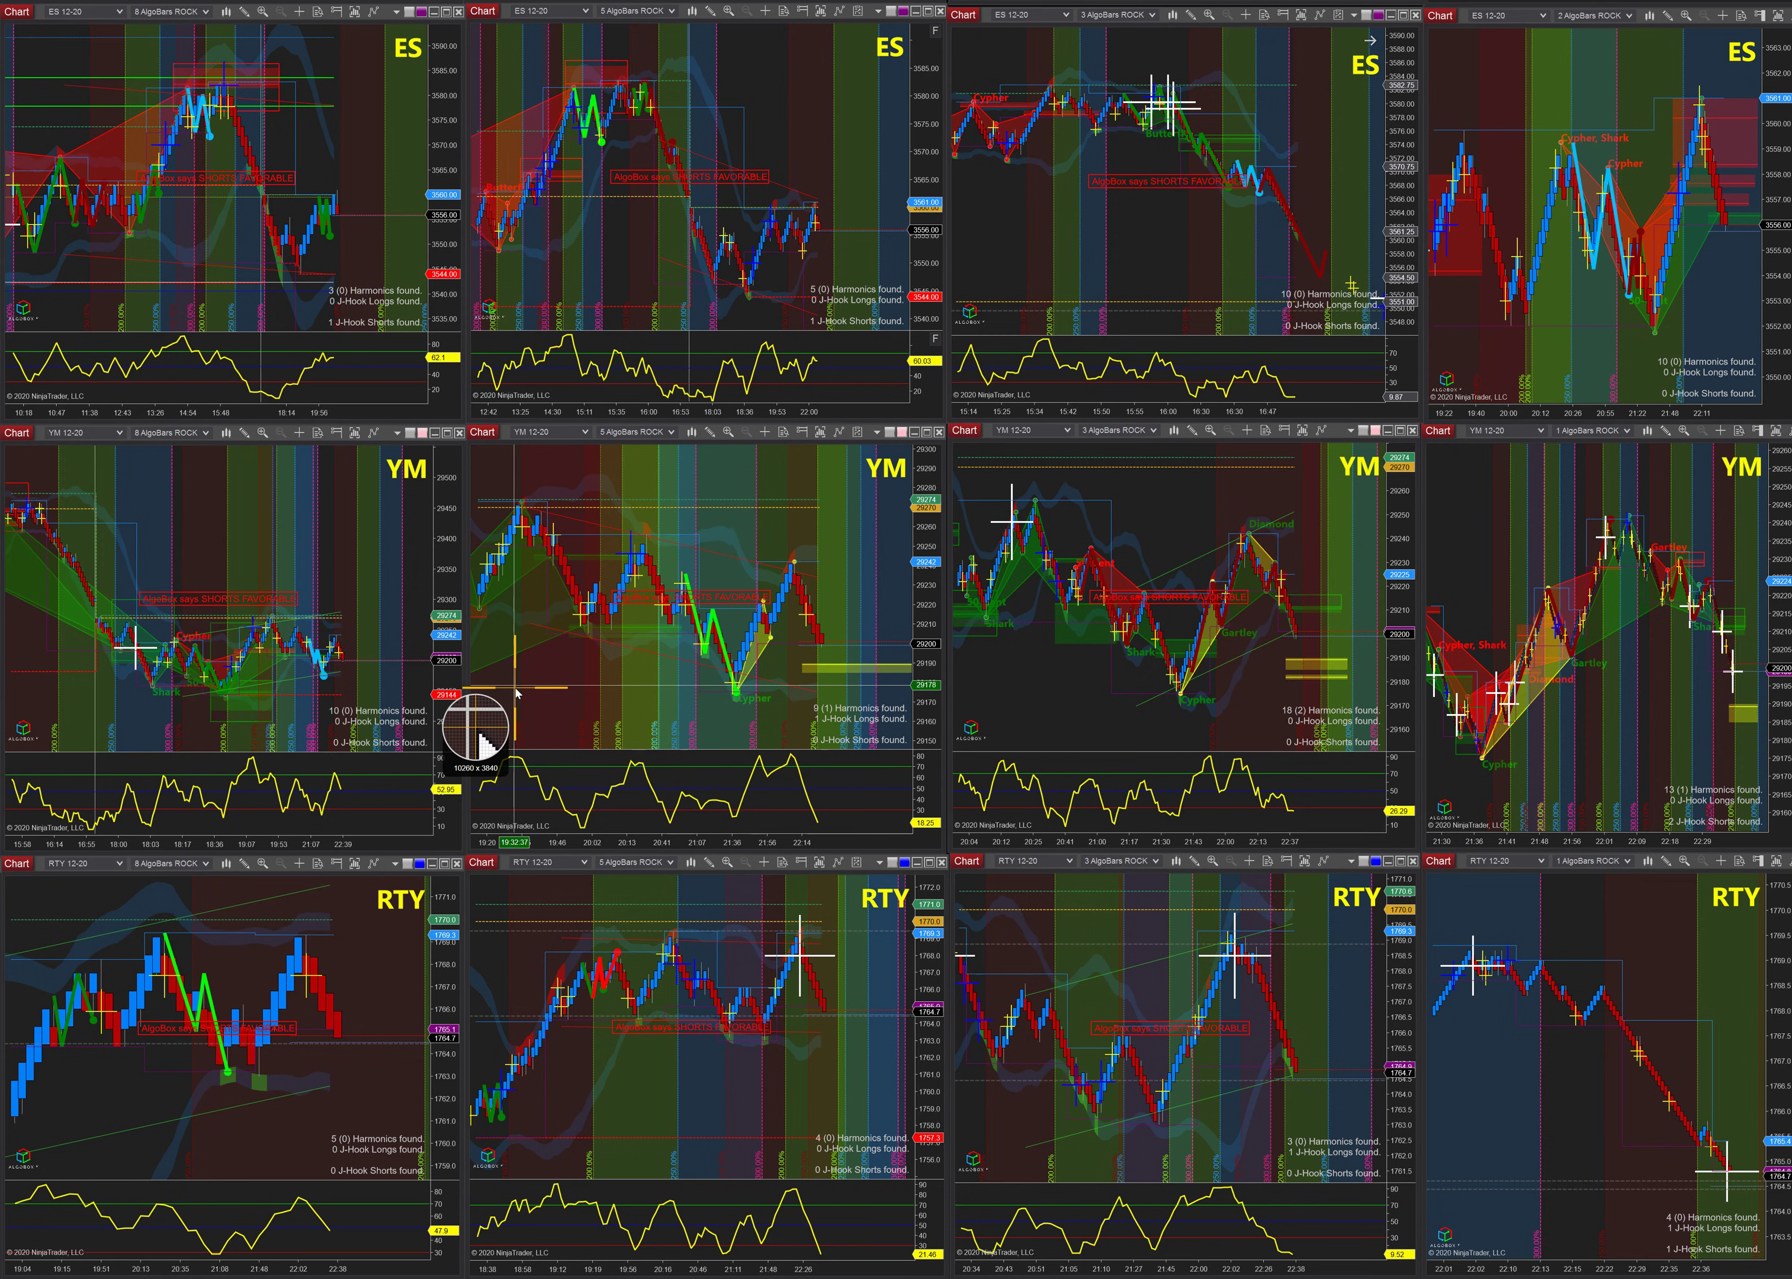
drag(464, 420, 944, 860)
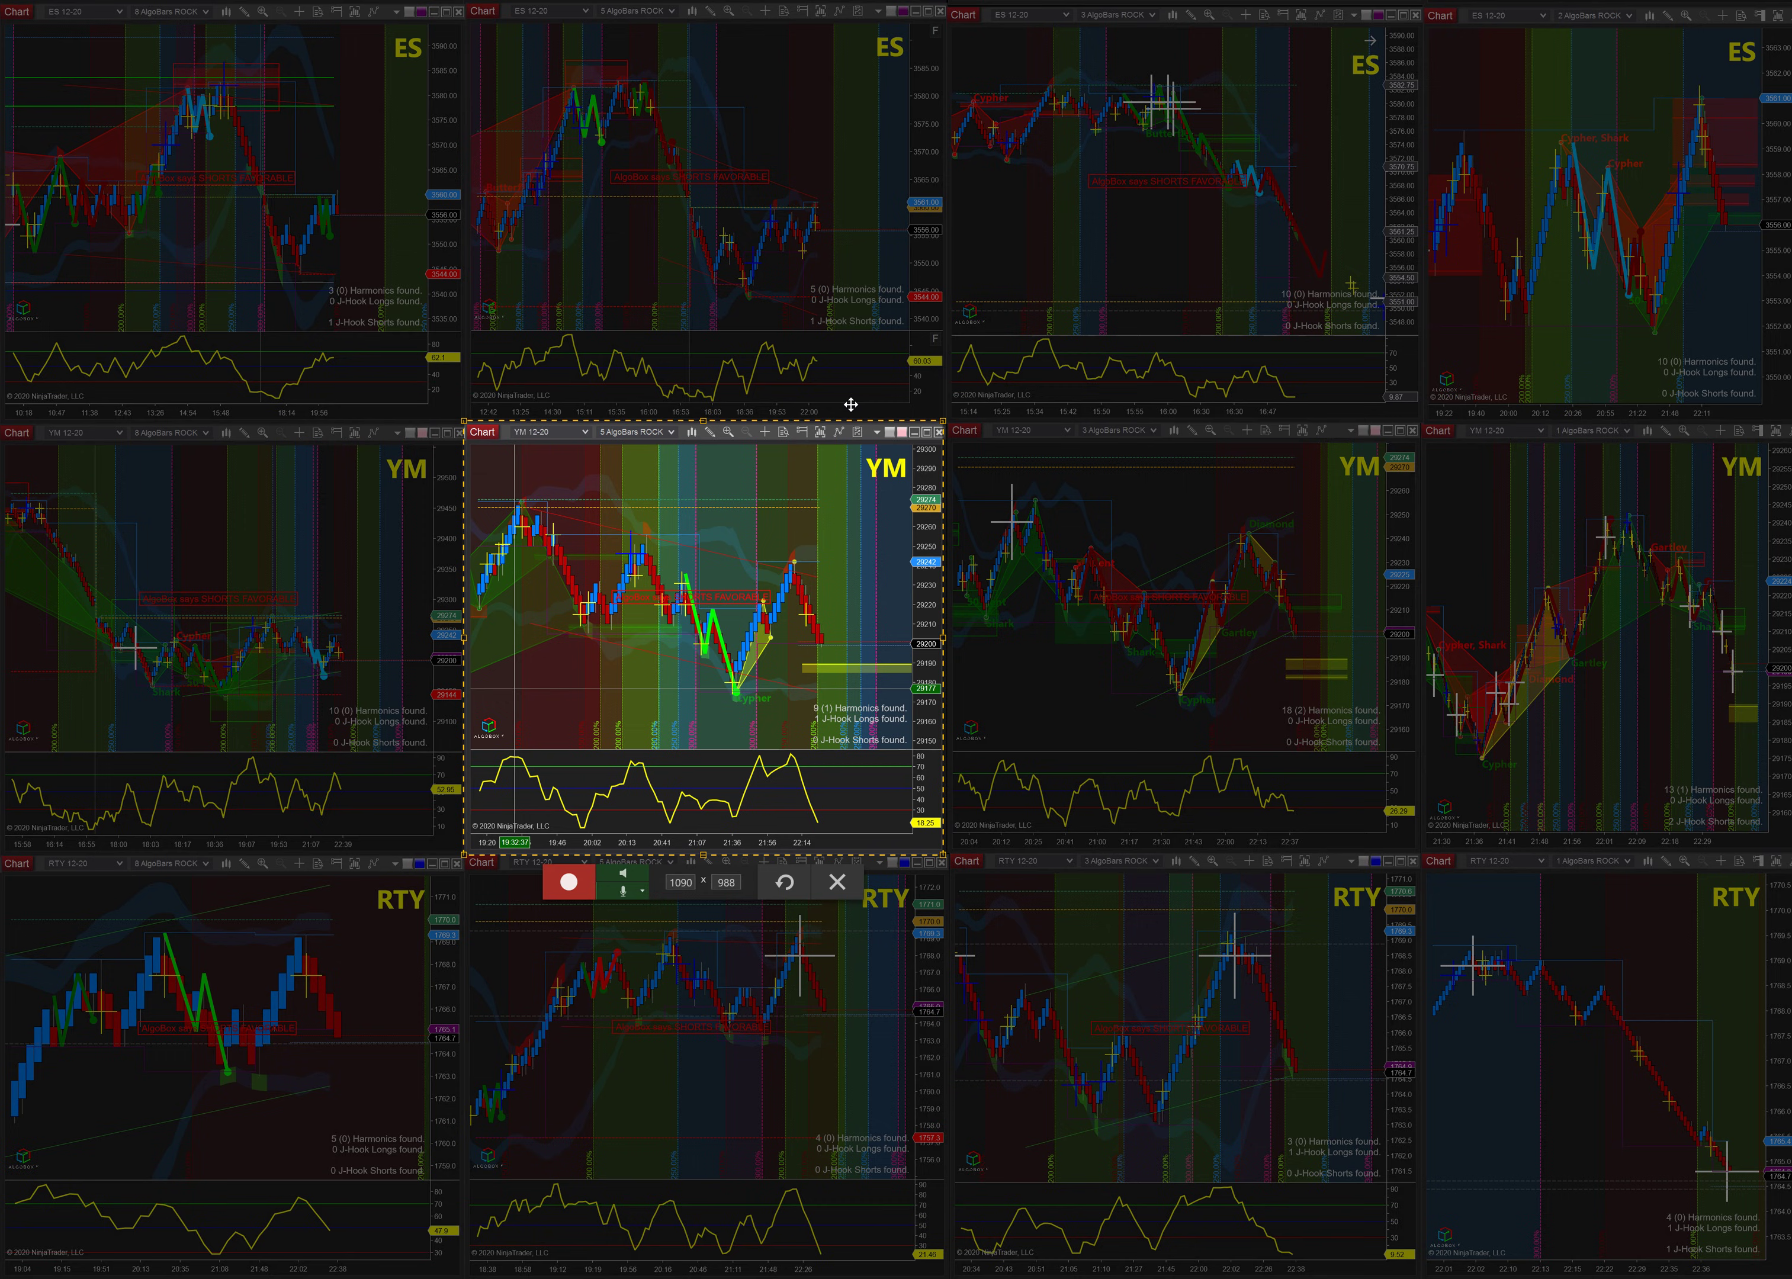
- Record the selected region in Snagit while dragging the YM chart windows' shared edges apart and back together
click(570, 880)
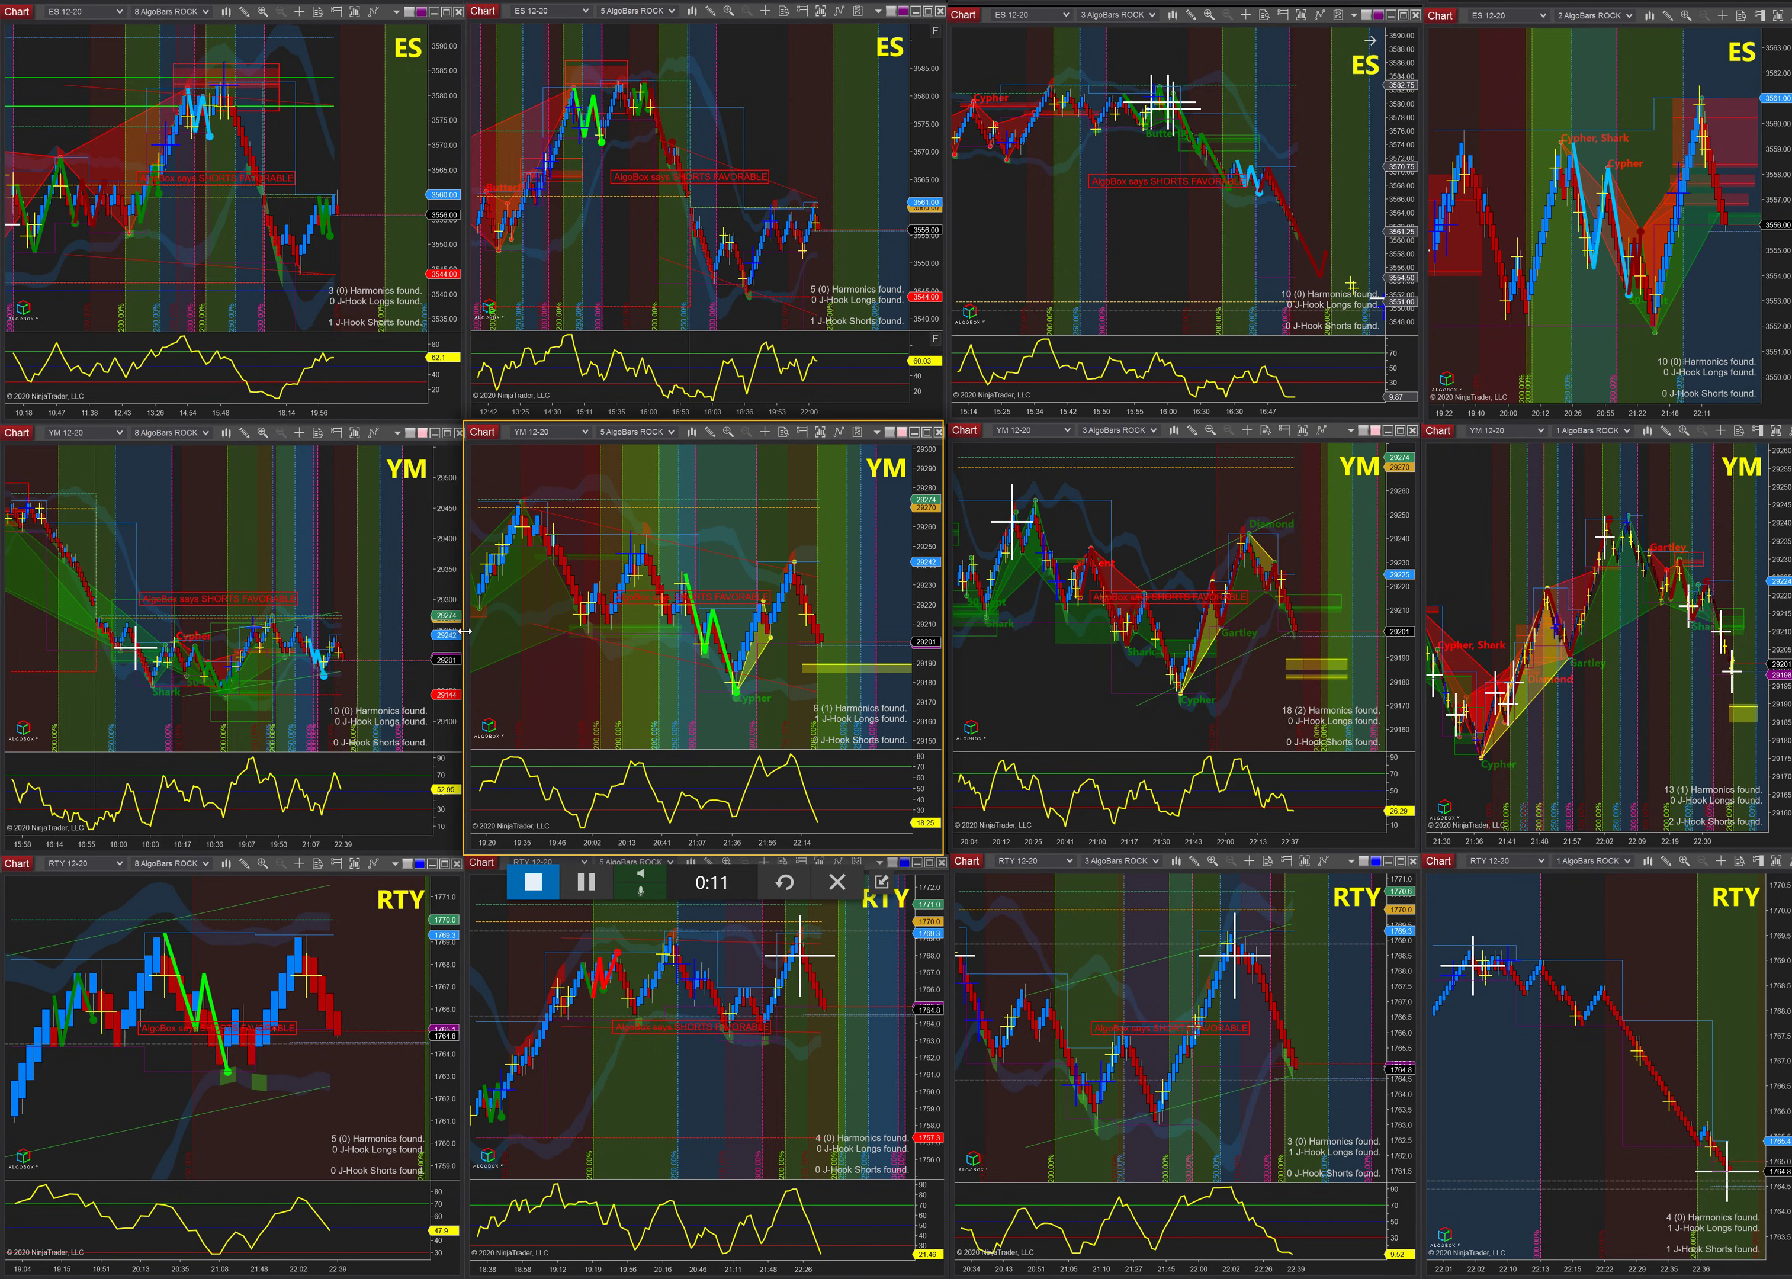
drag(465, 631, 433, 575)
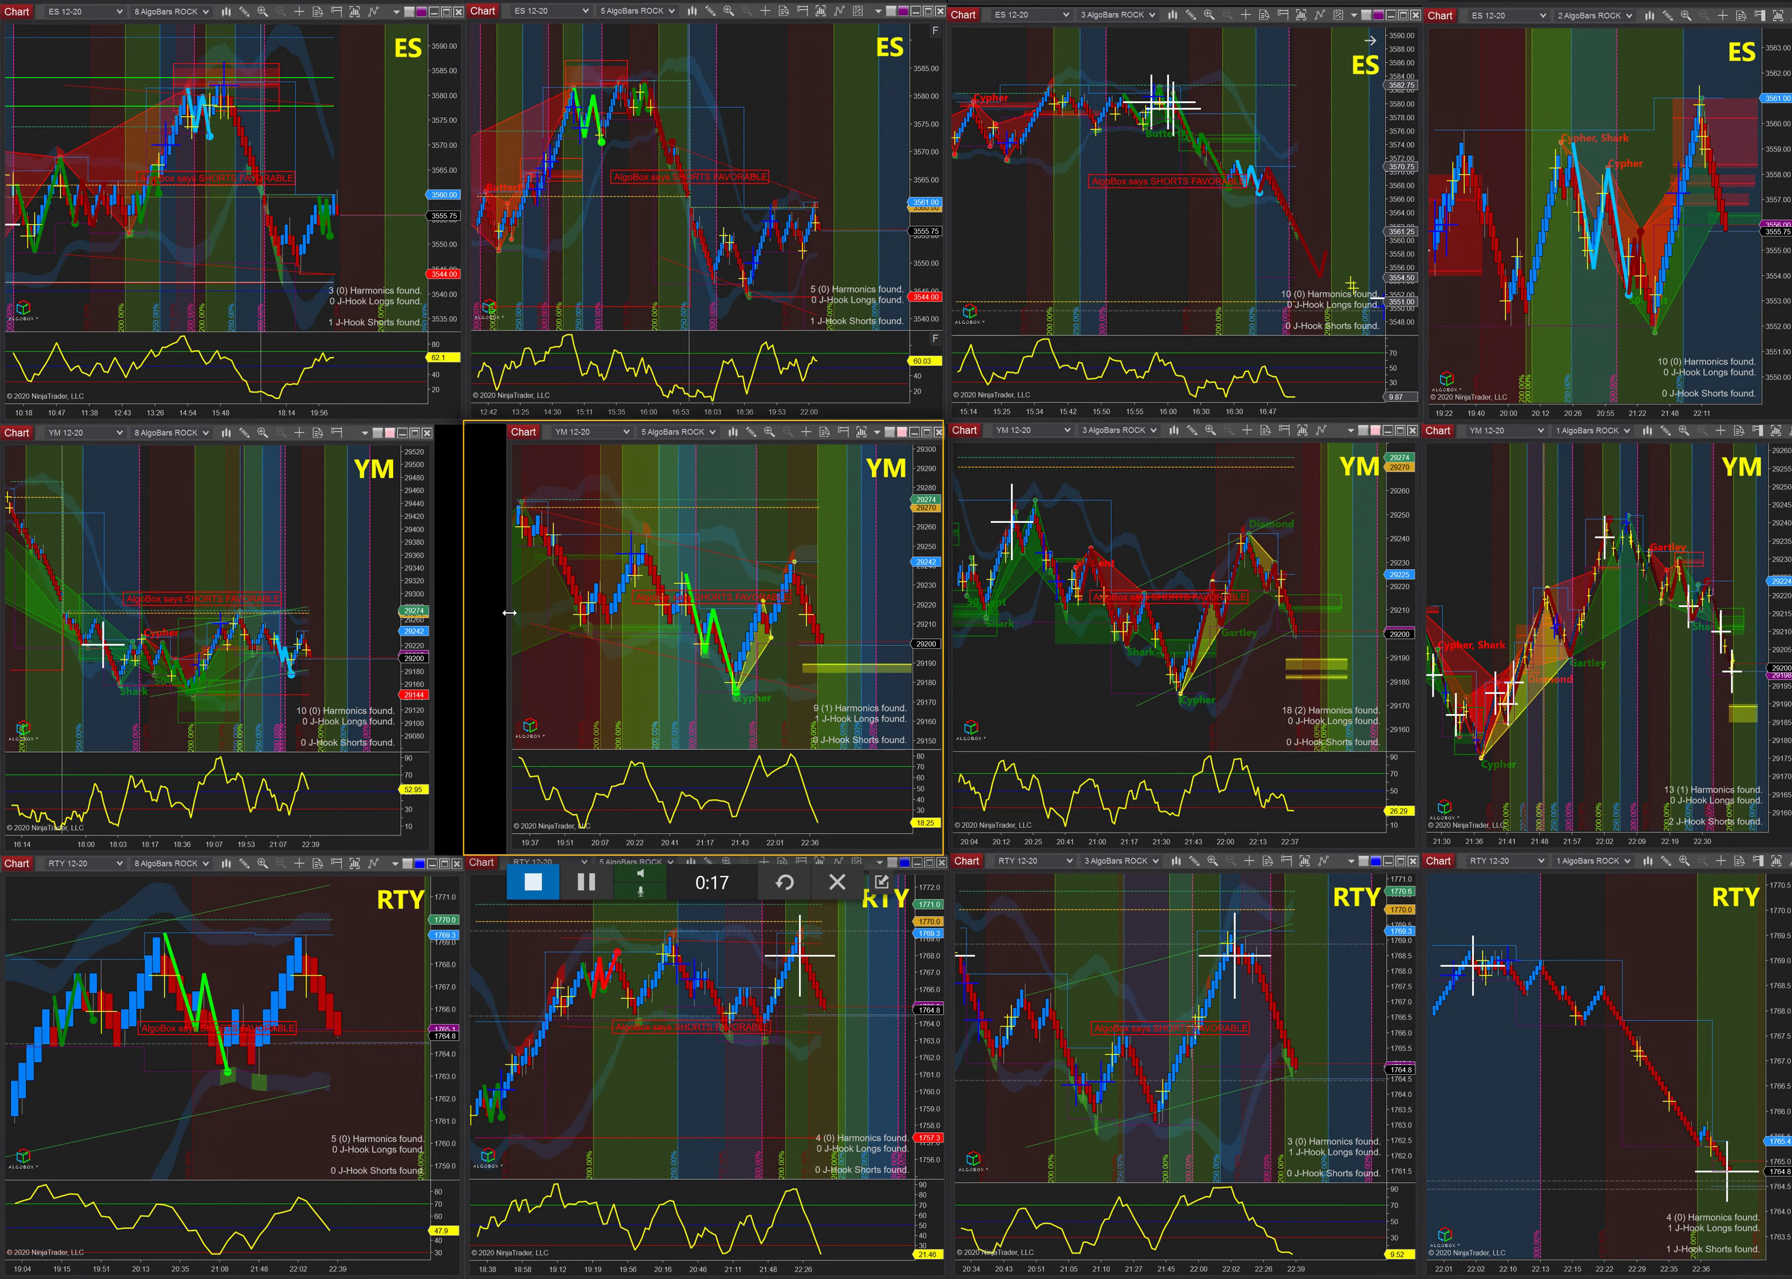
drag(510, 612, 466, 616)
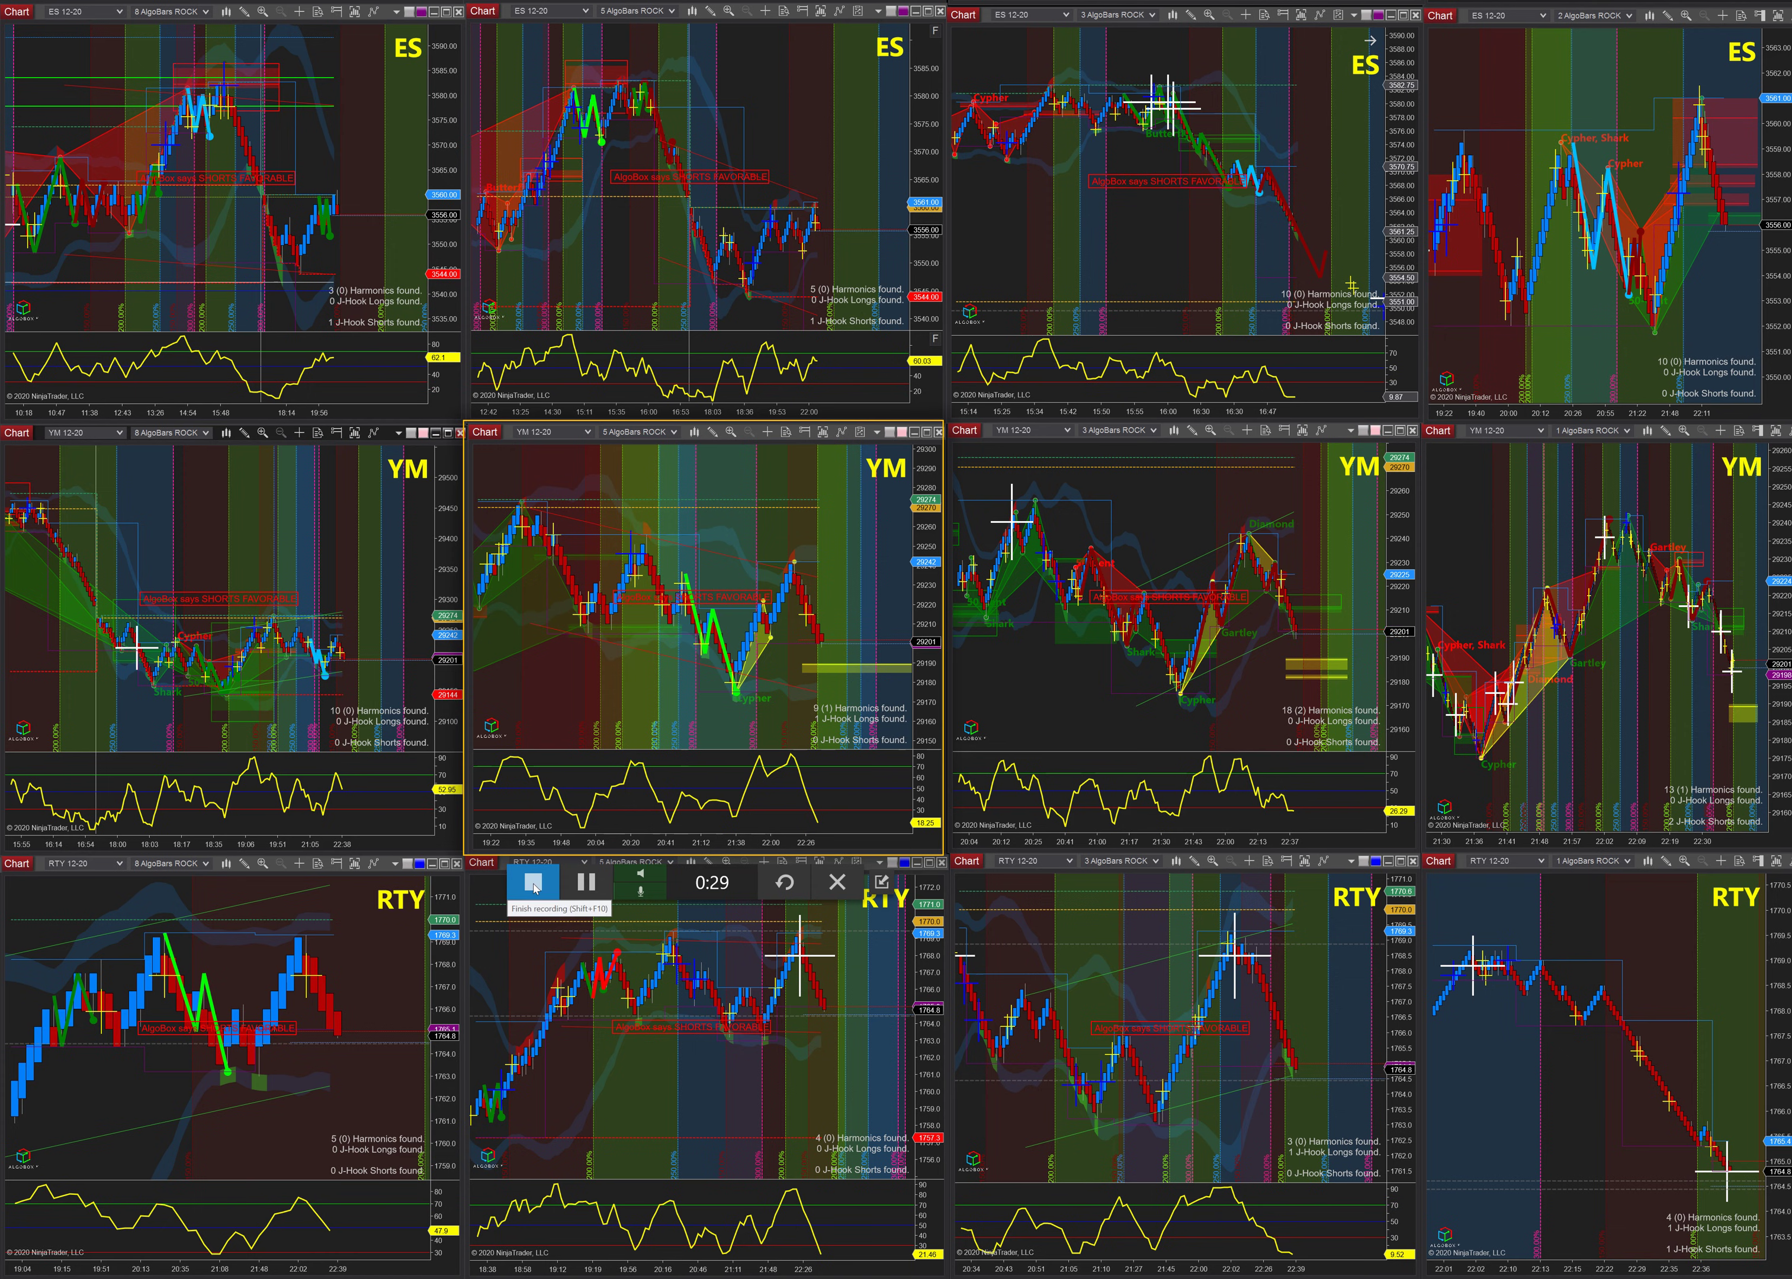
- Finish the Snagit recording, view the new capture in Snagit Editor and close the editor
click(533, 888)
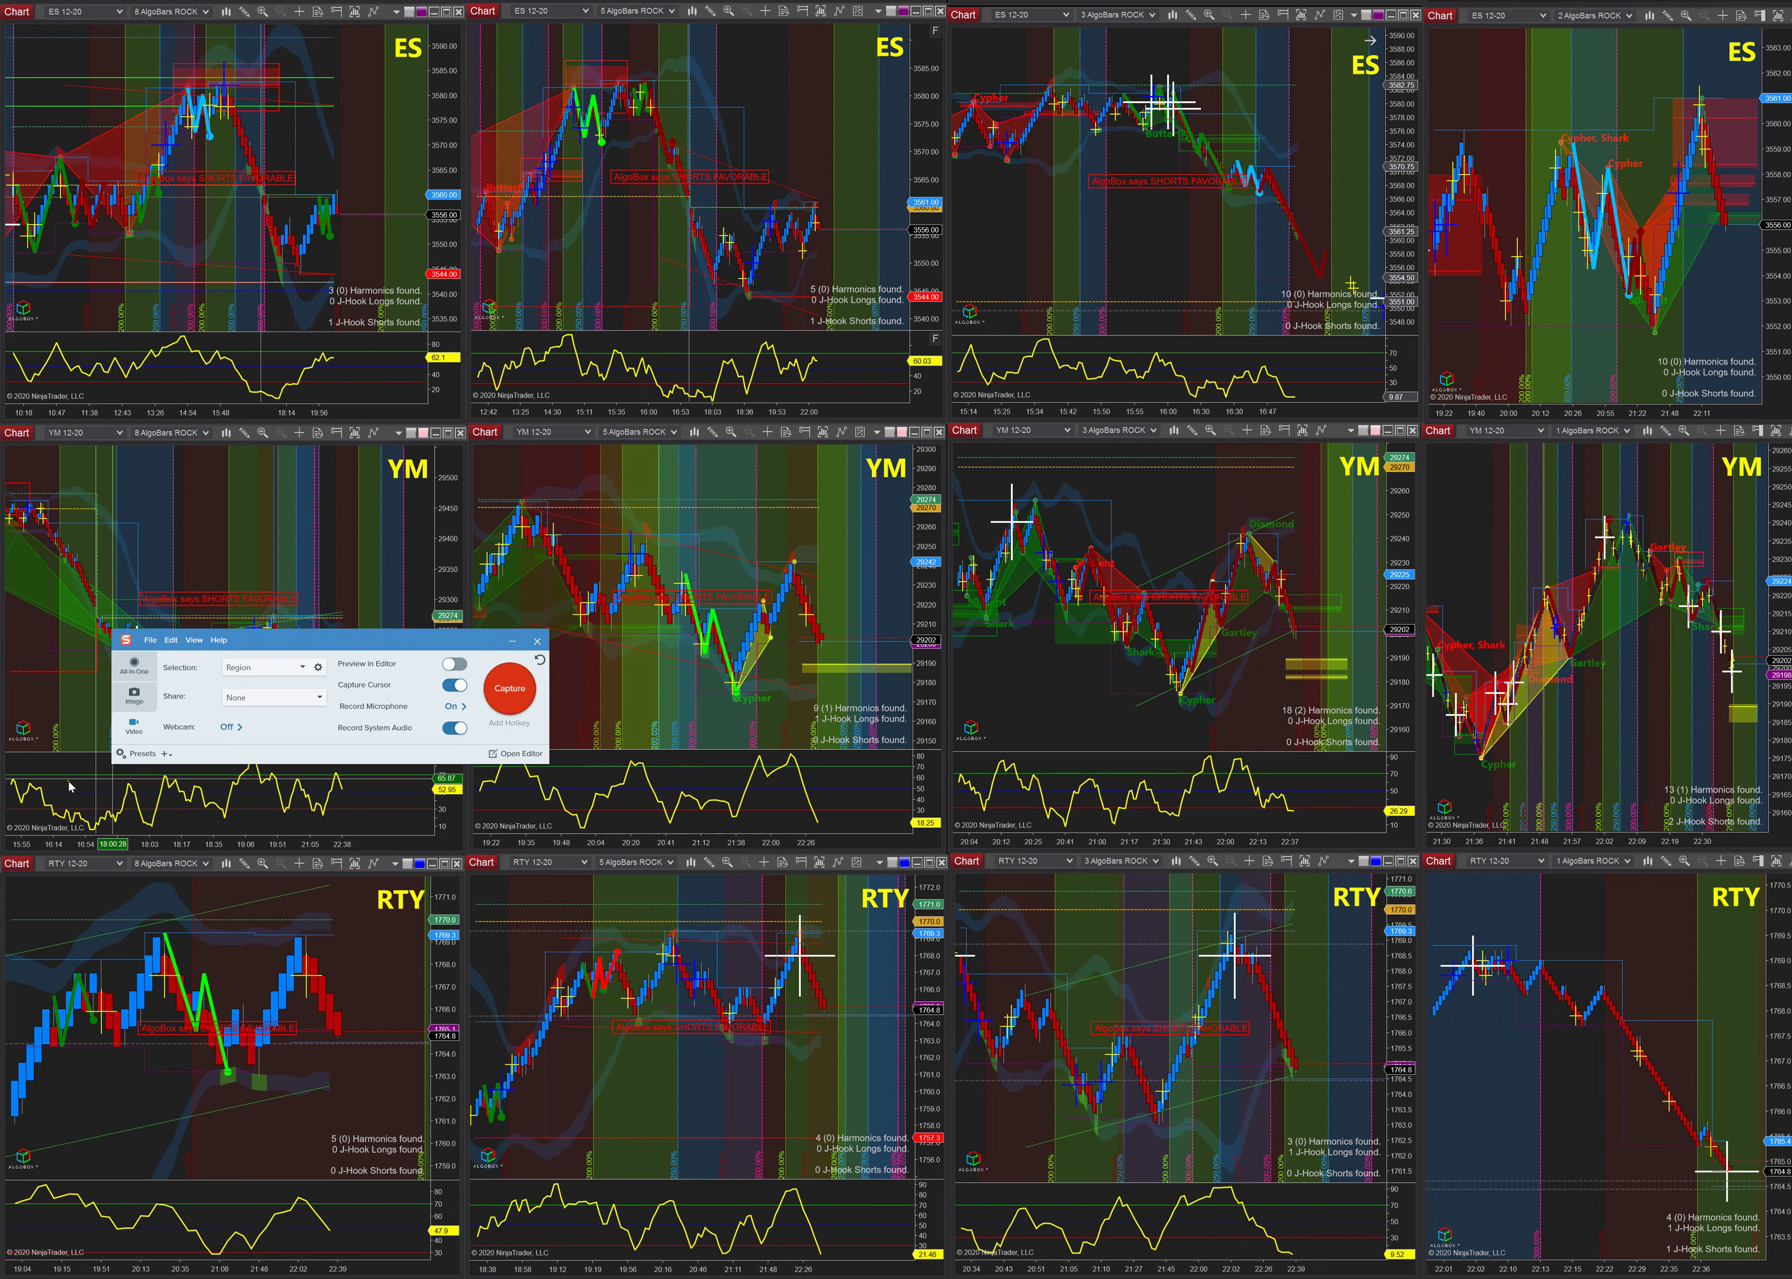
click(514, 755)
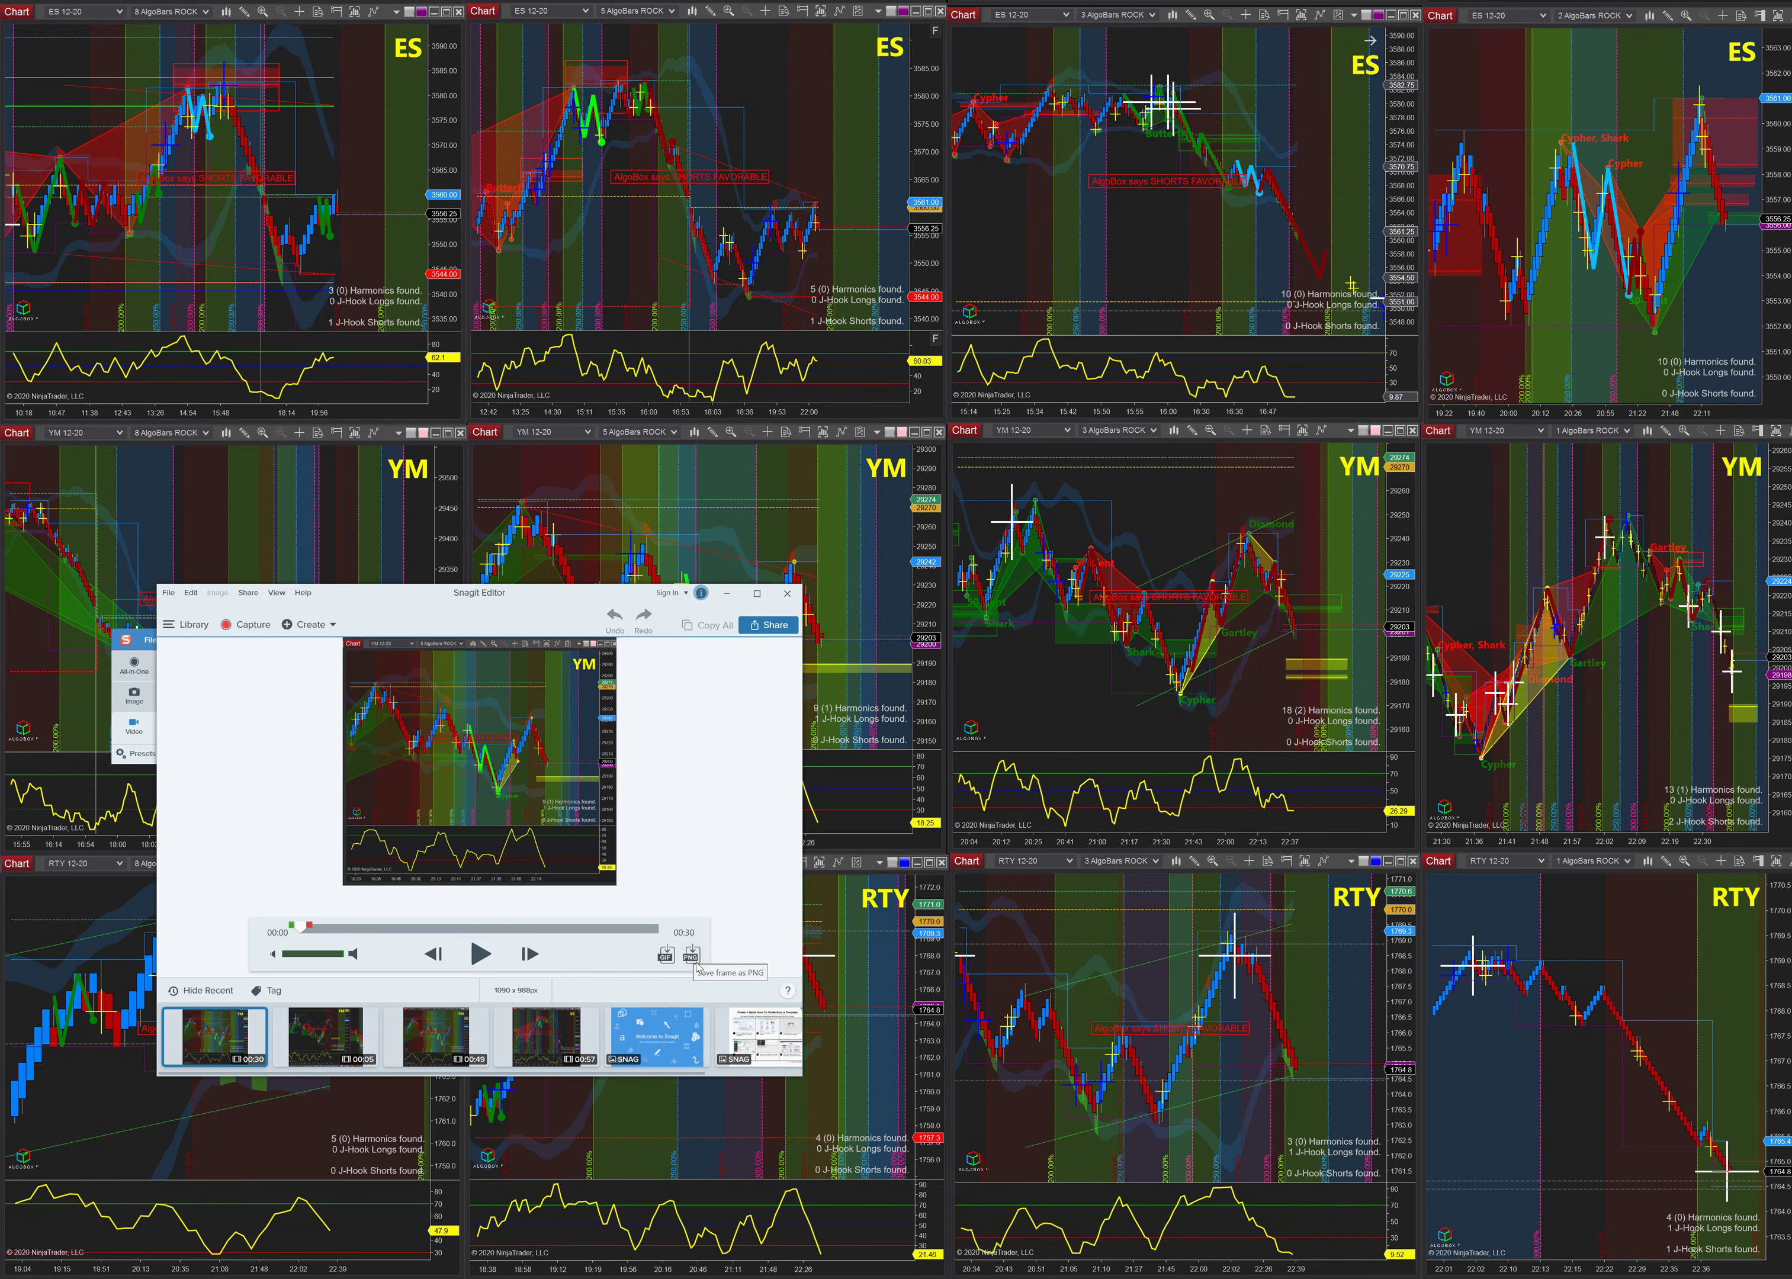
click(787, 595)
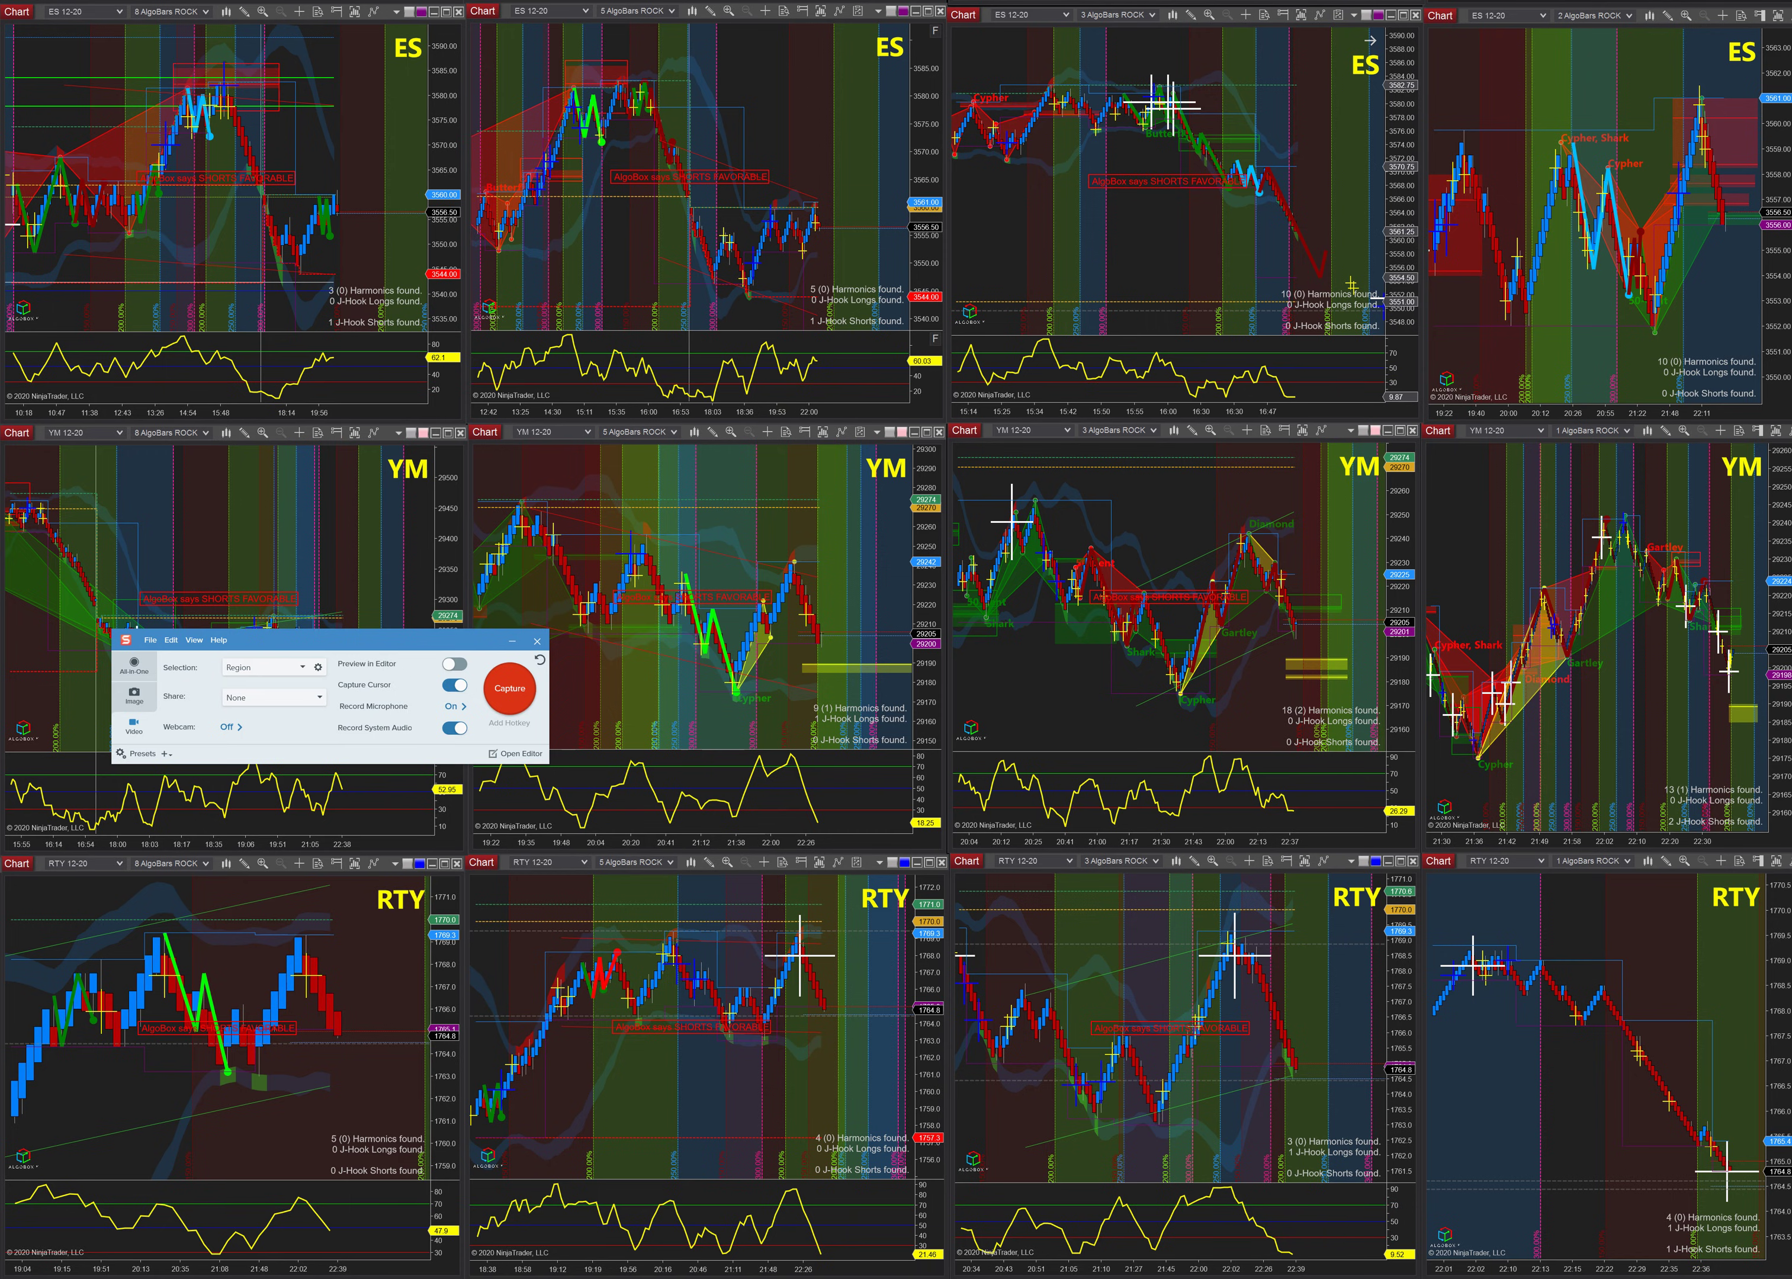
- Bring up Snagit's DataStore folder under Documents, place it over the charts and select the newest MP4 recording
drag(1, 550, 847, 552)
double_click(712, 691)
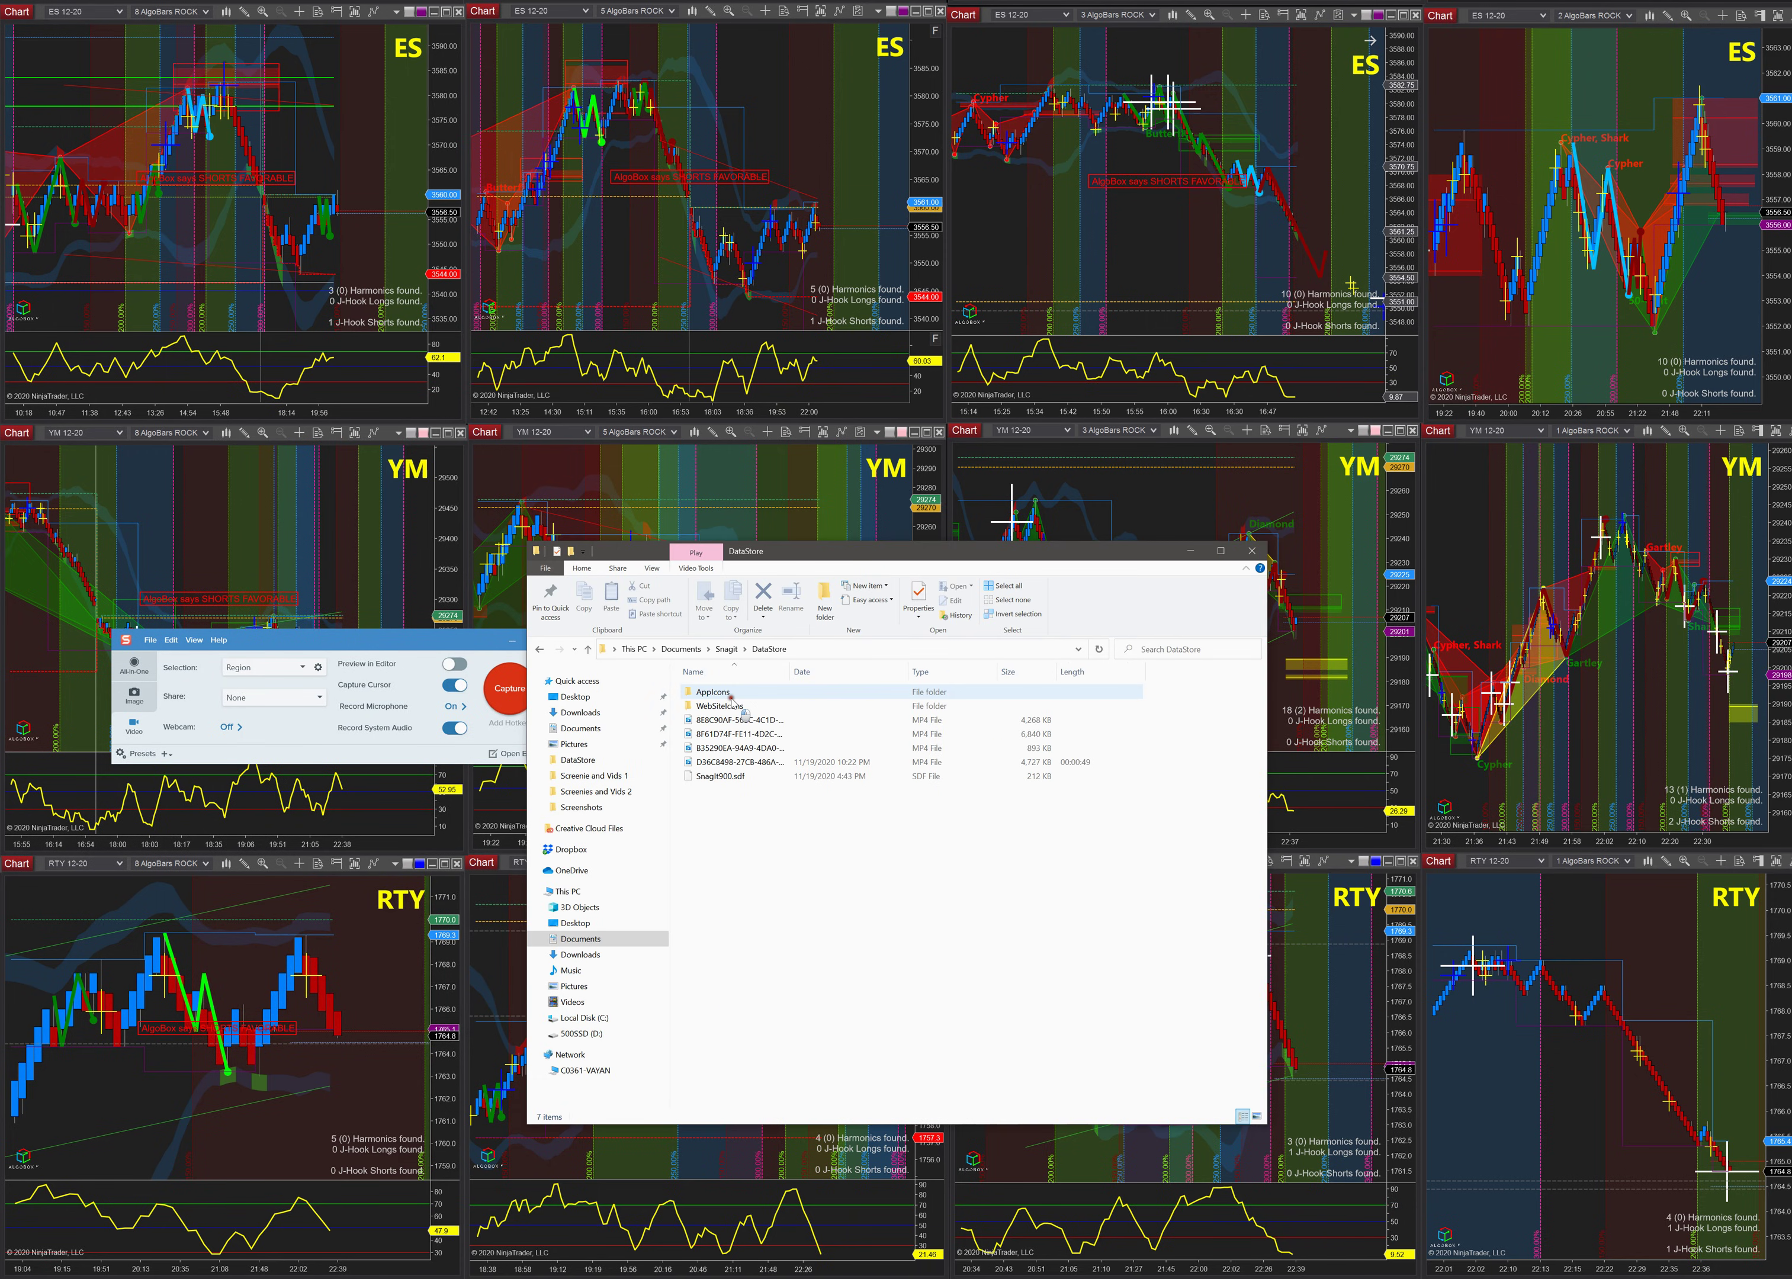
drag(860, 559, 582, 580)
click(574, 754)
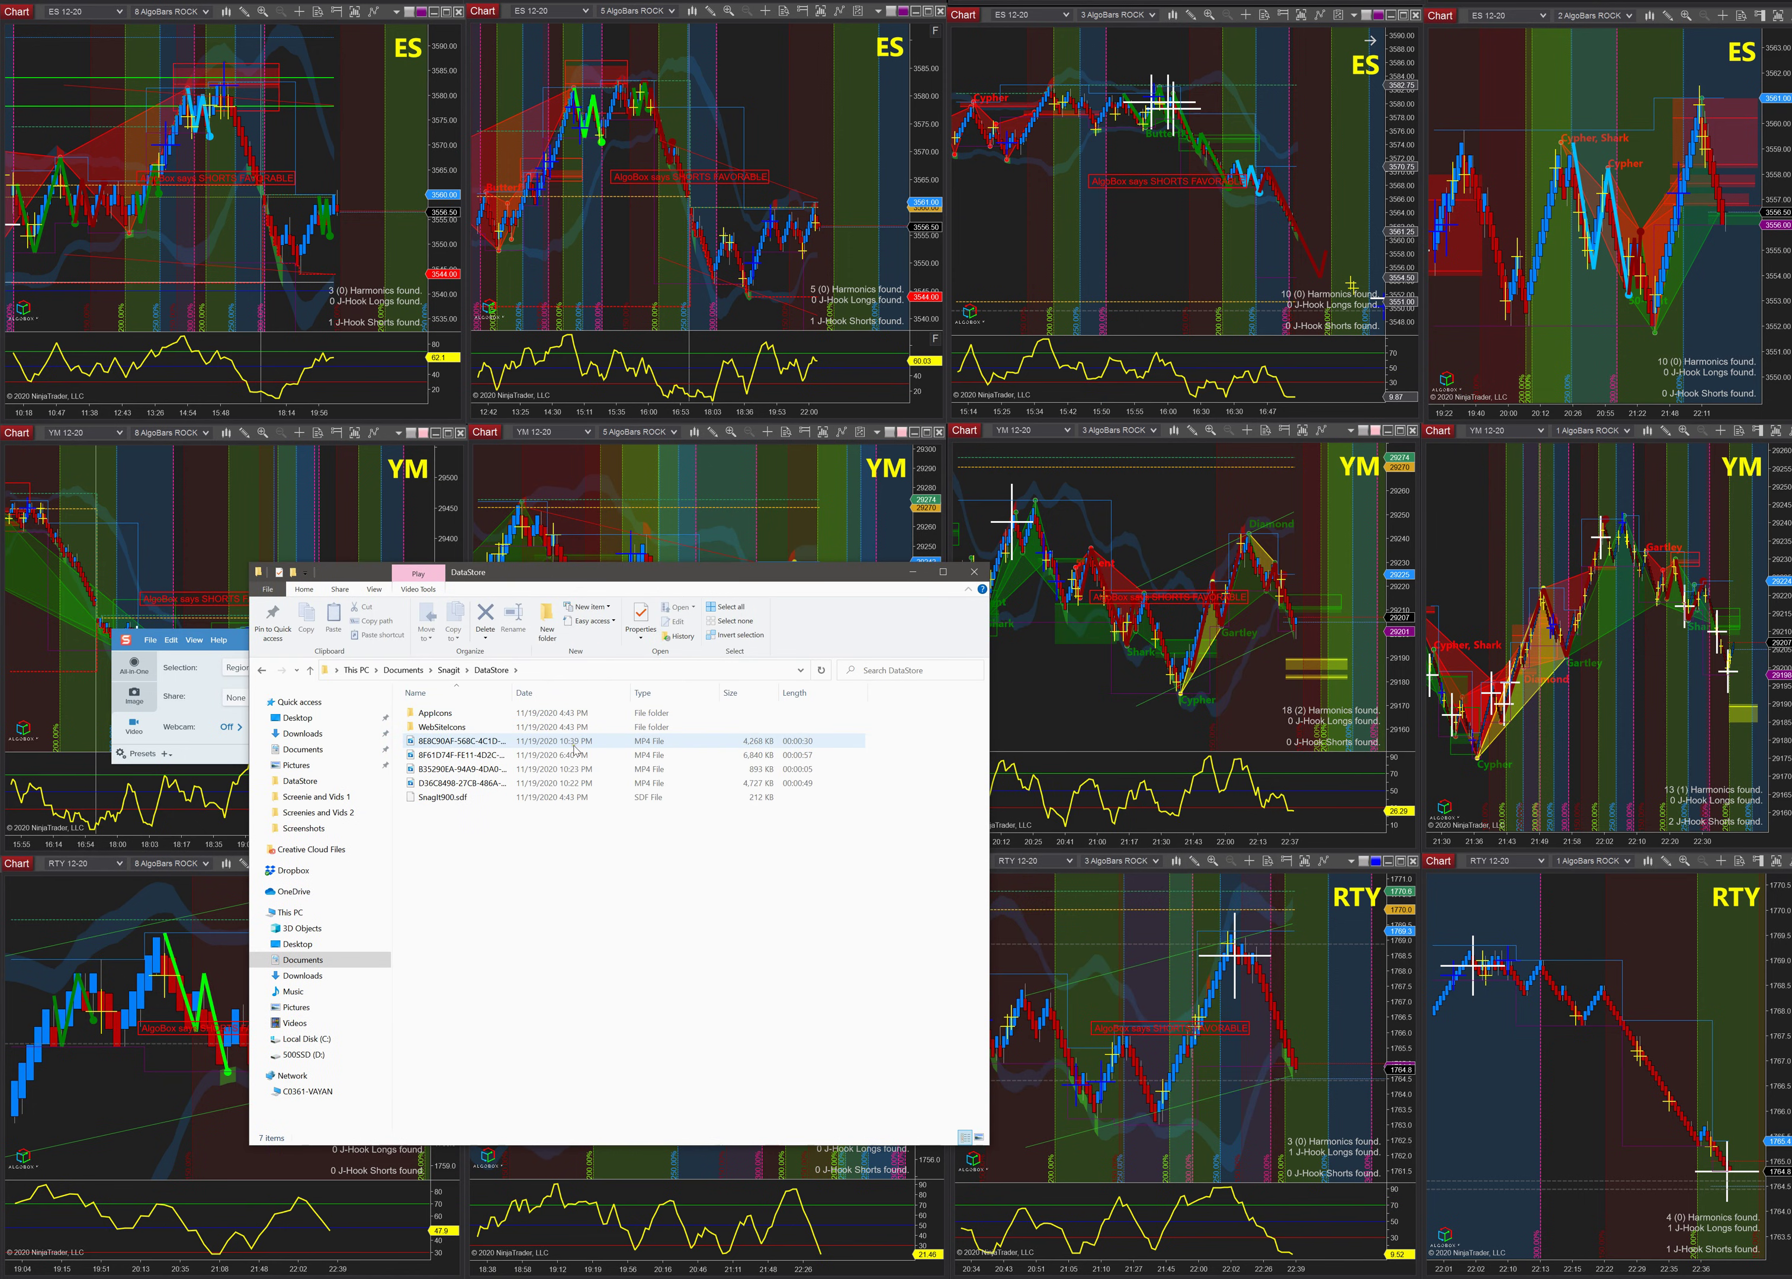
click(494, 743)
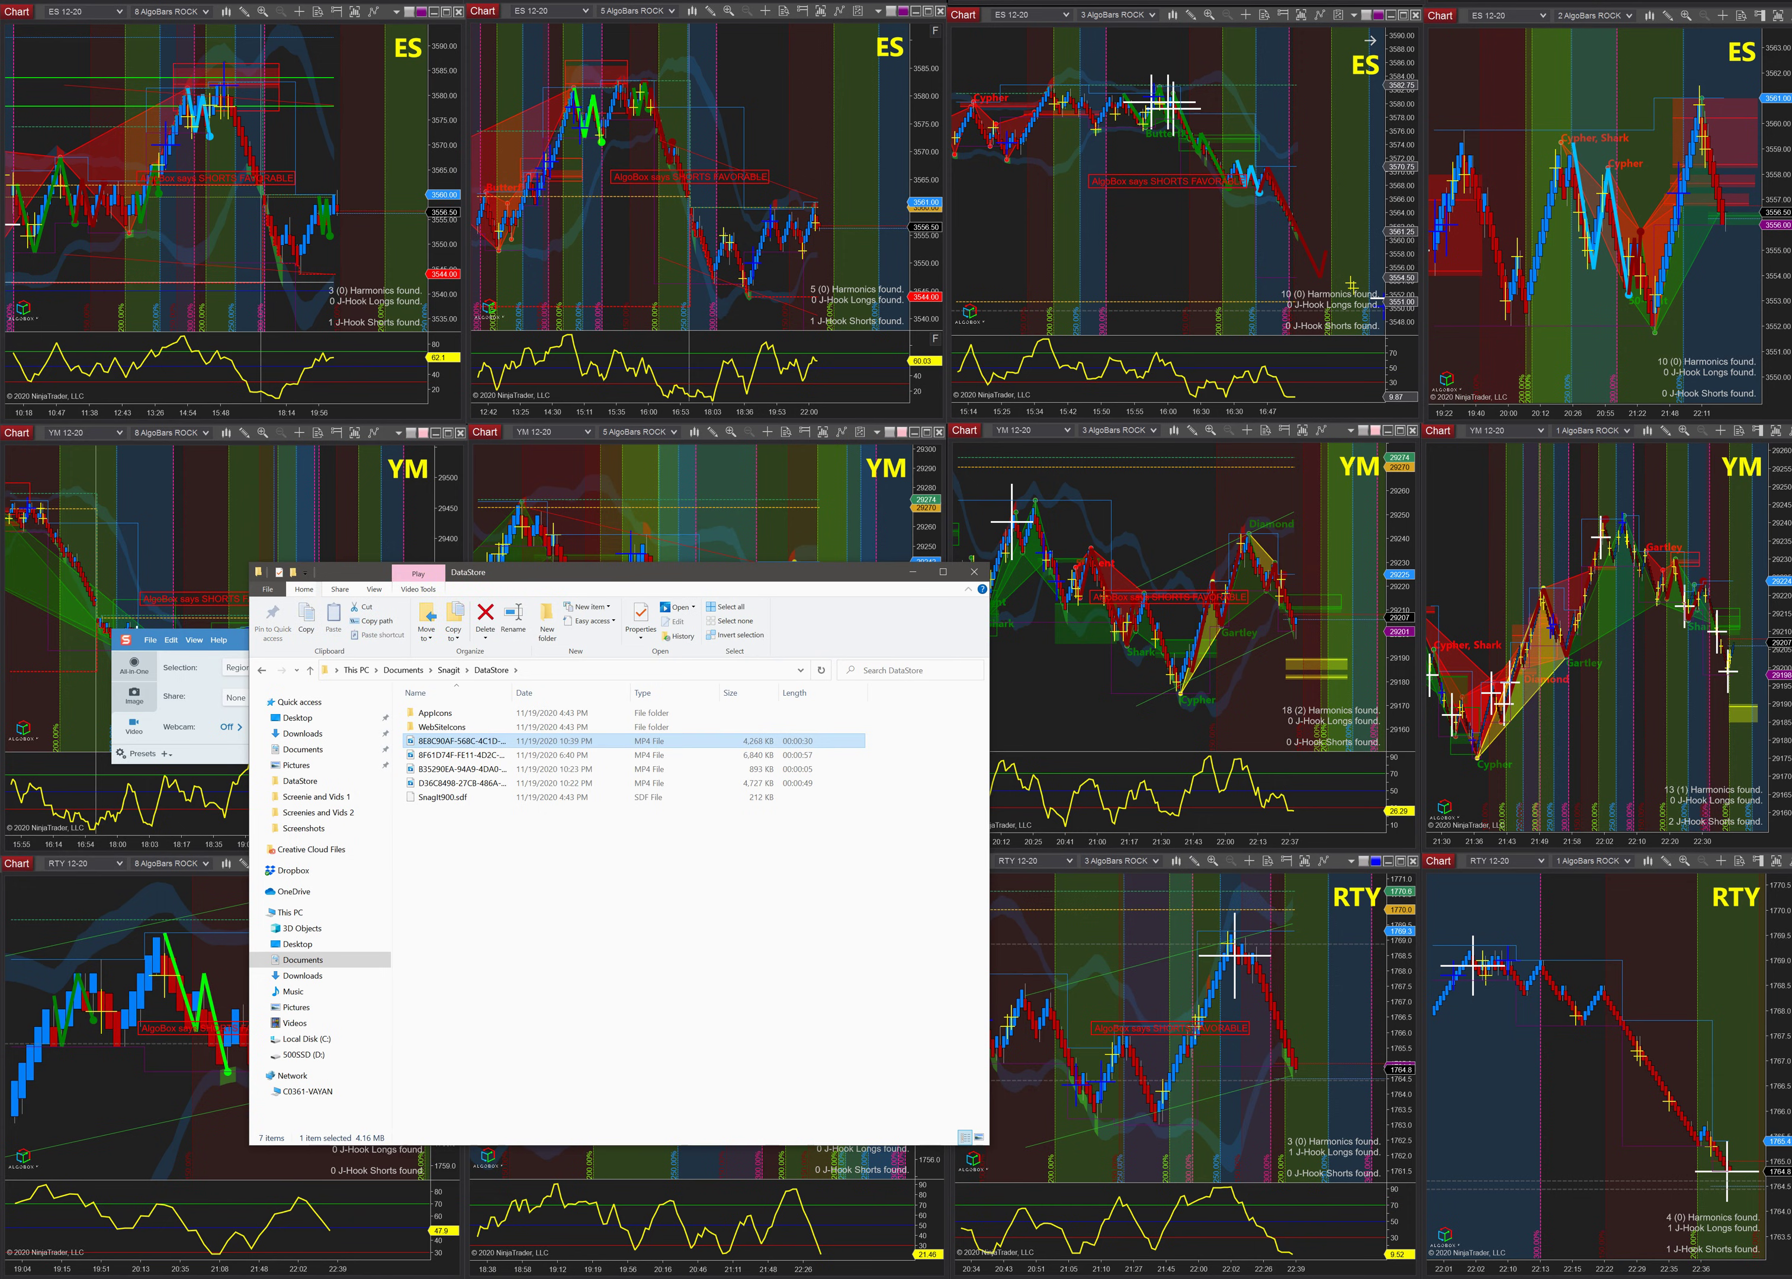
- Place the browser beside the DataStore folder and upload the selected Snagit MP4 to Discord's algobox-search-guide channel
drag(2, 237, 664, 385)
click(835, 580)
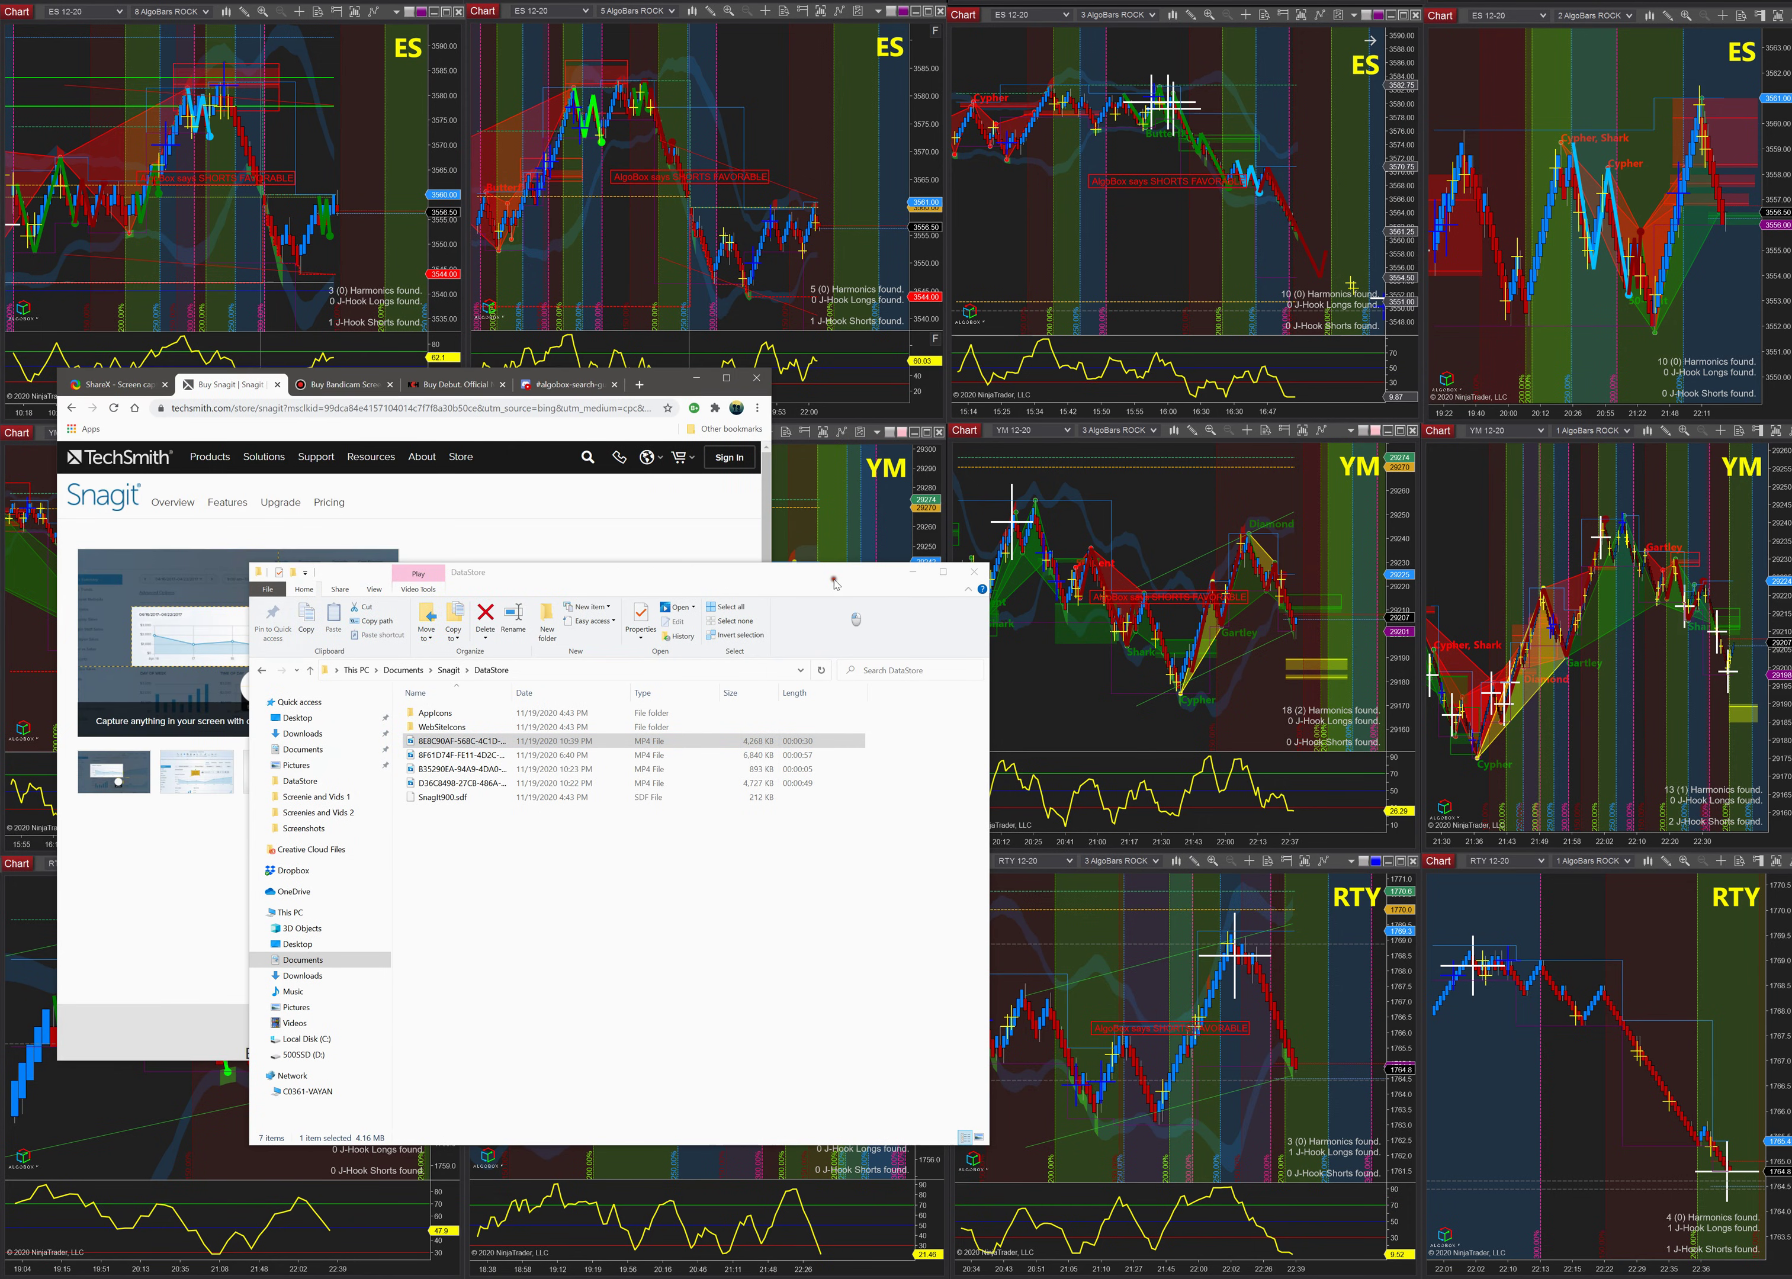
drag(835, 584, 1518, 483)
click(570, 385)
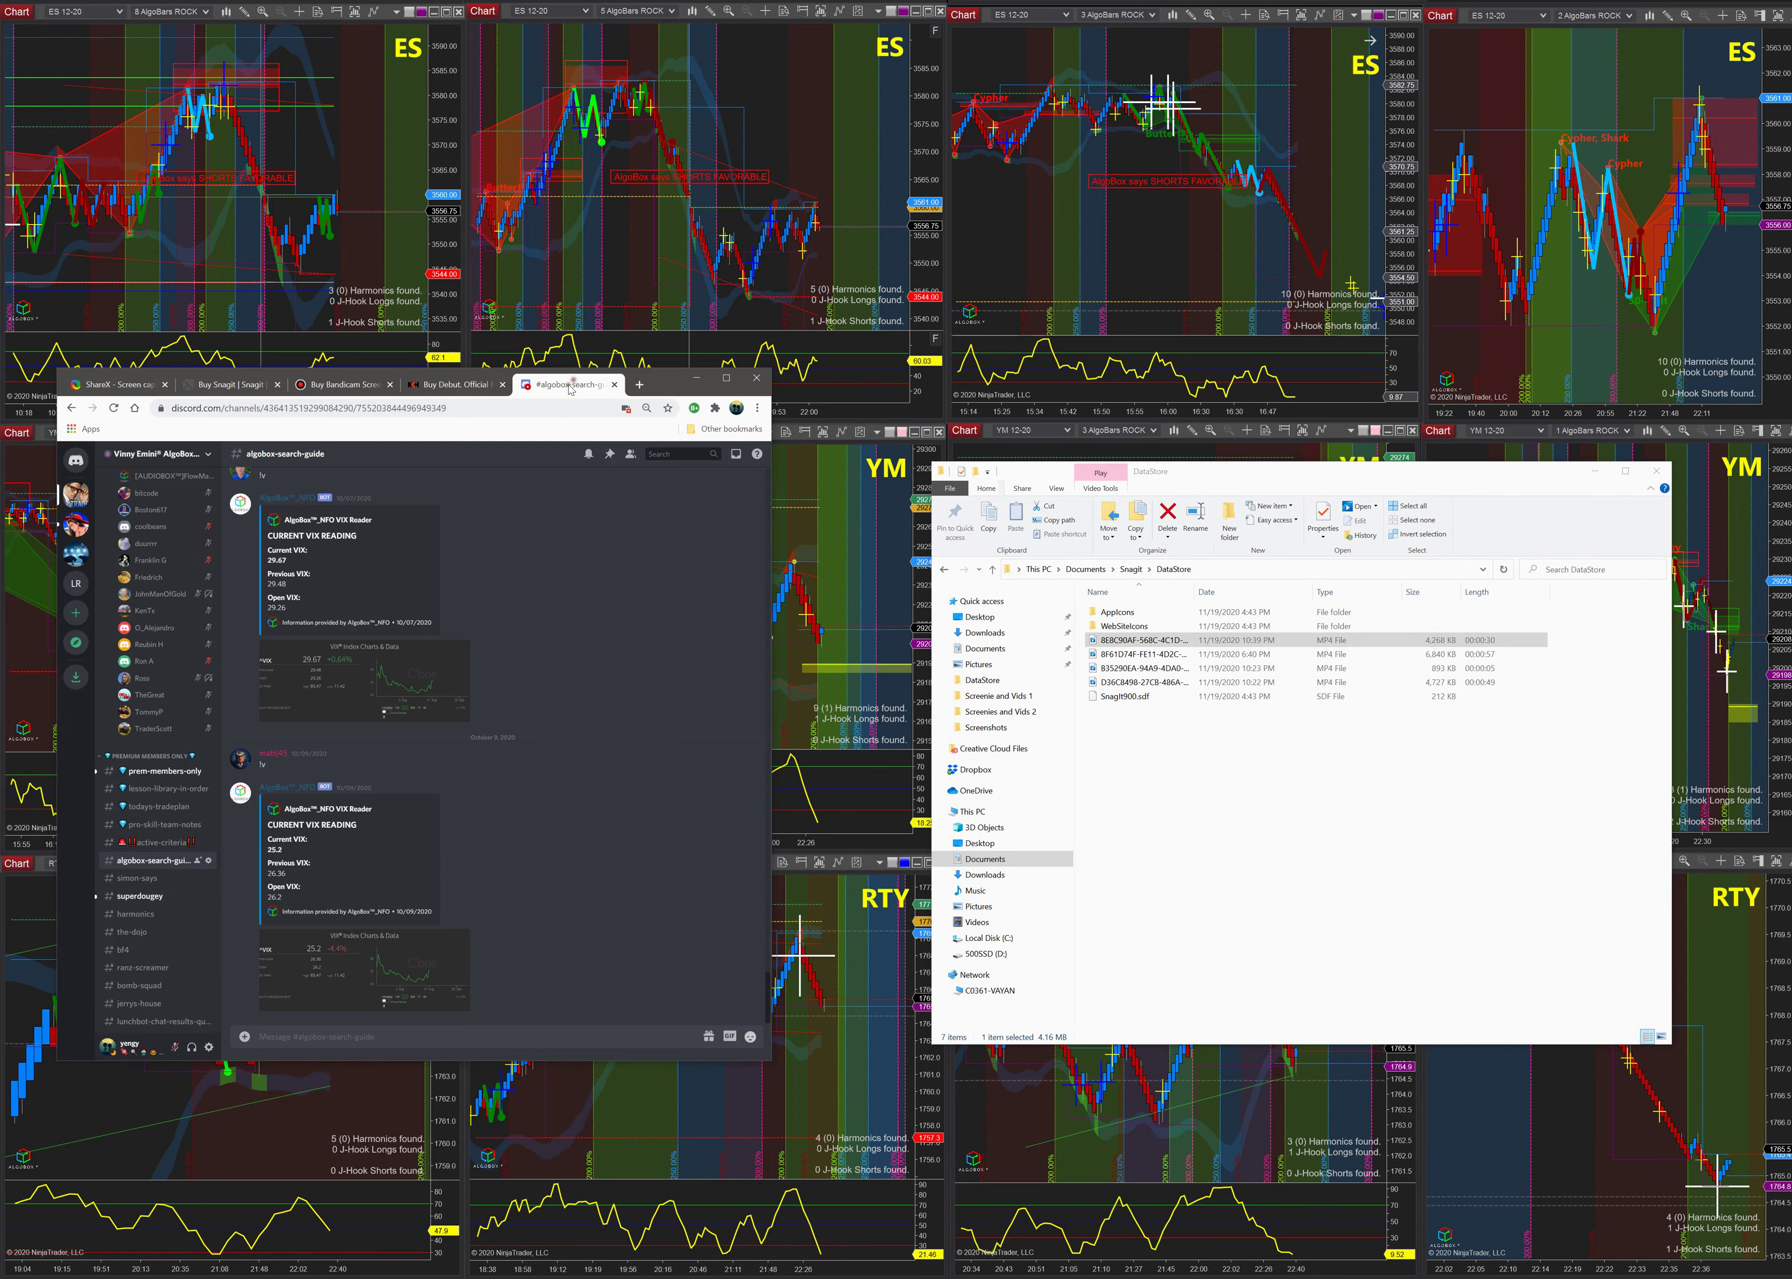
drag(1146, 640, 496, 909)
click(524, 805)
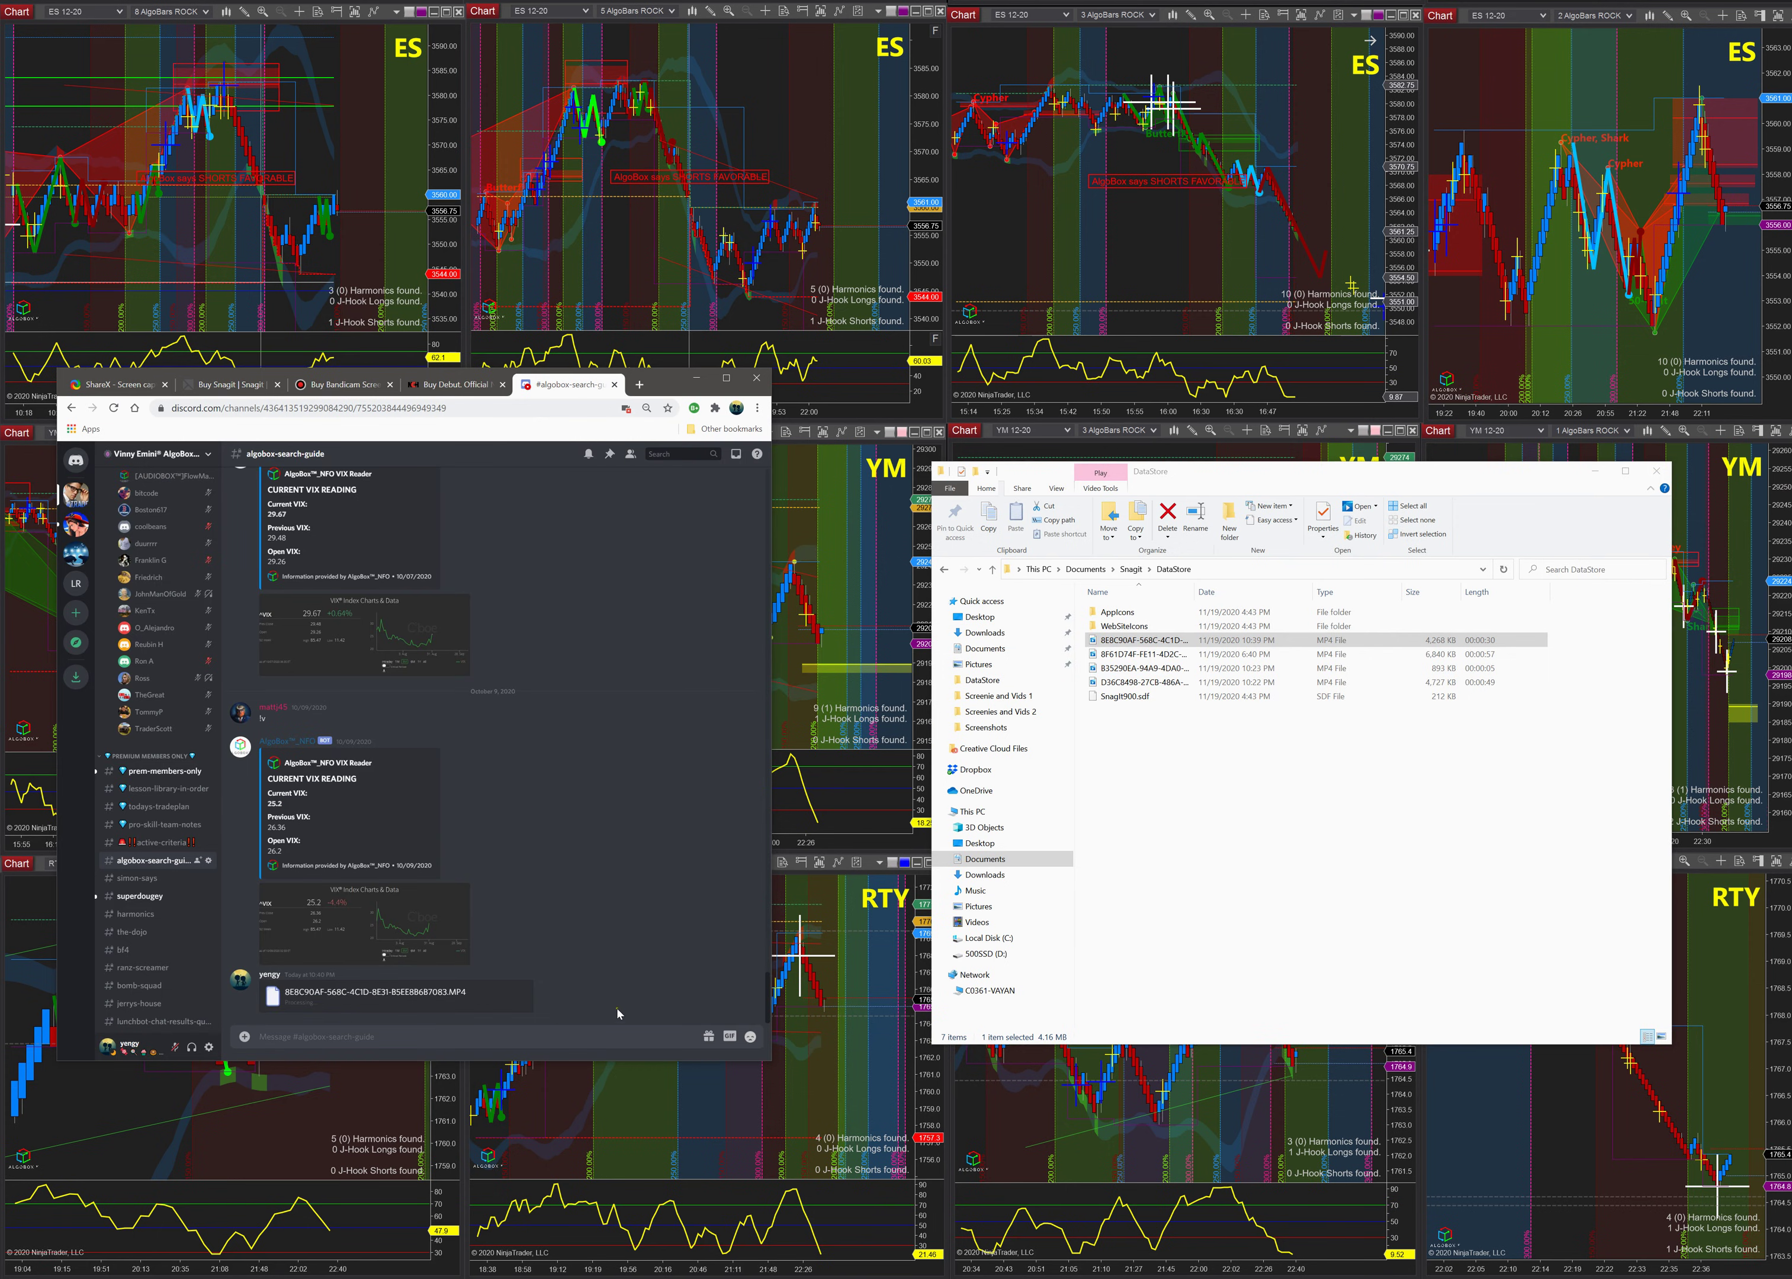
- Play the uploaded Snagit MP4 in the algobox-search-guide channel, and delete the message that contains it
click(383, 948)
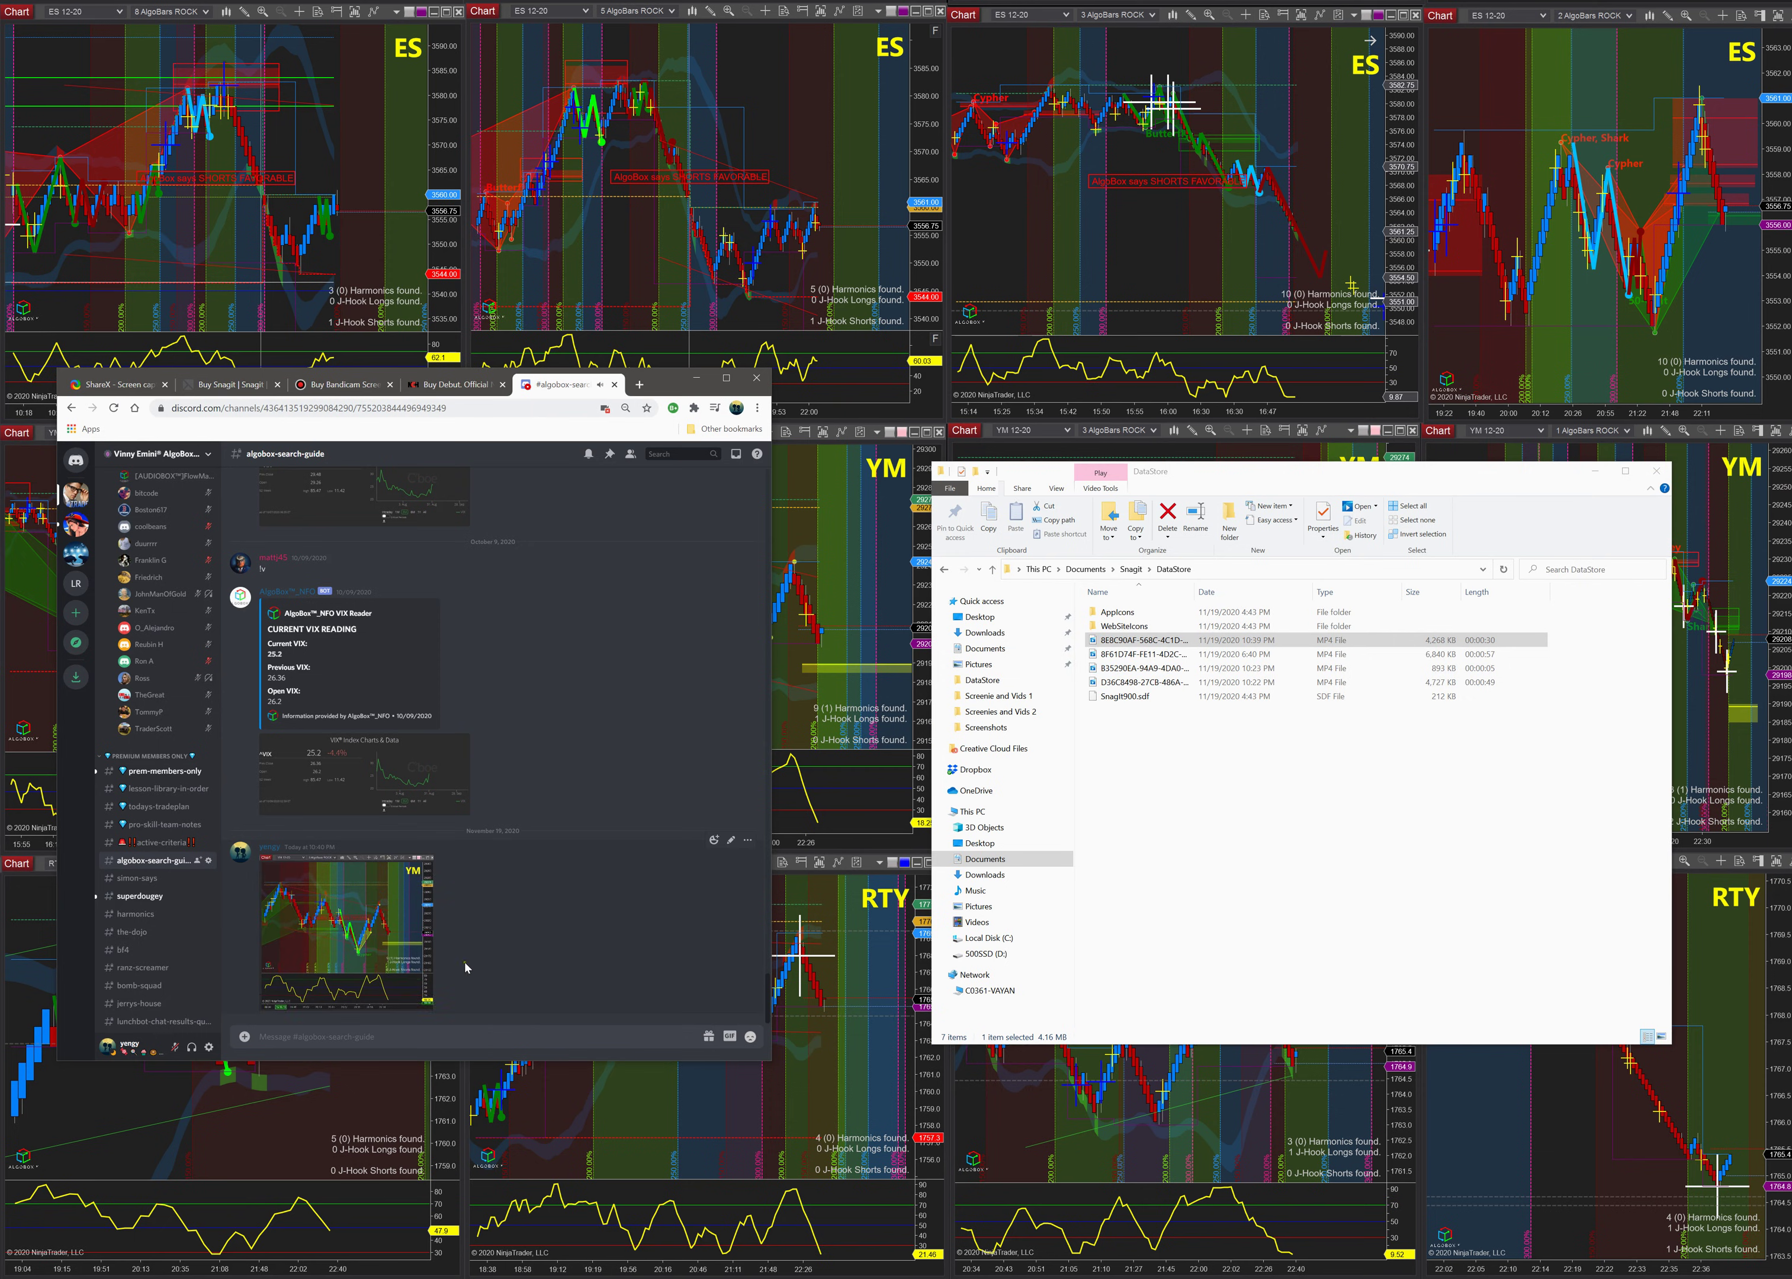
click(747, 840)
click(672, 901)
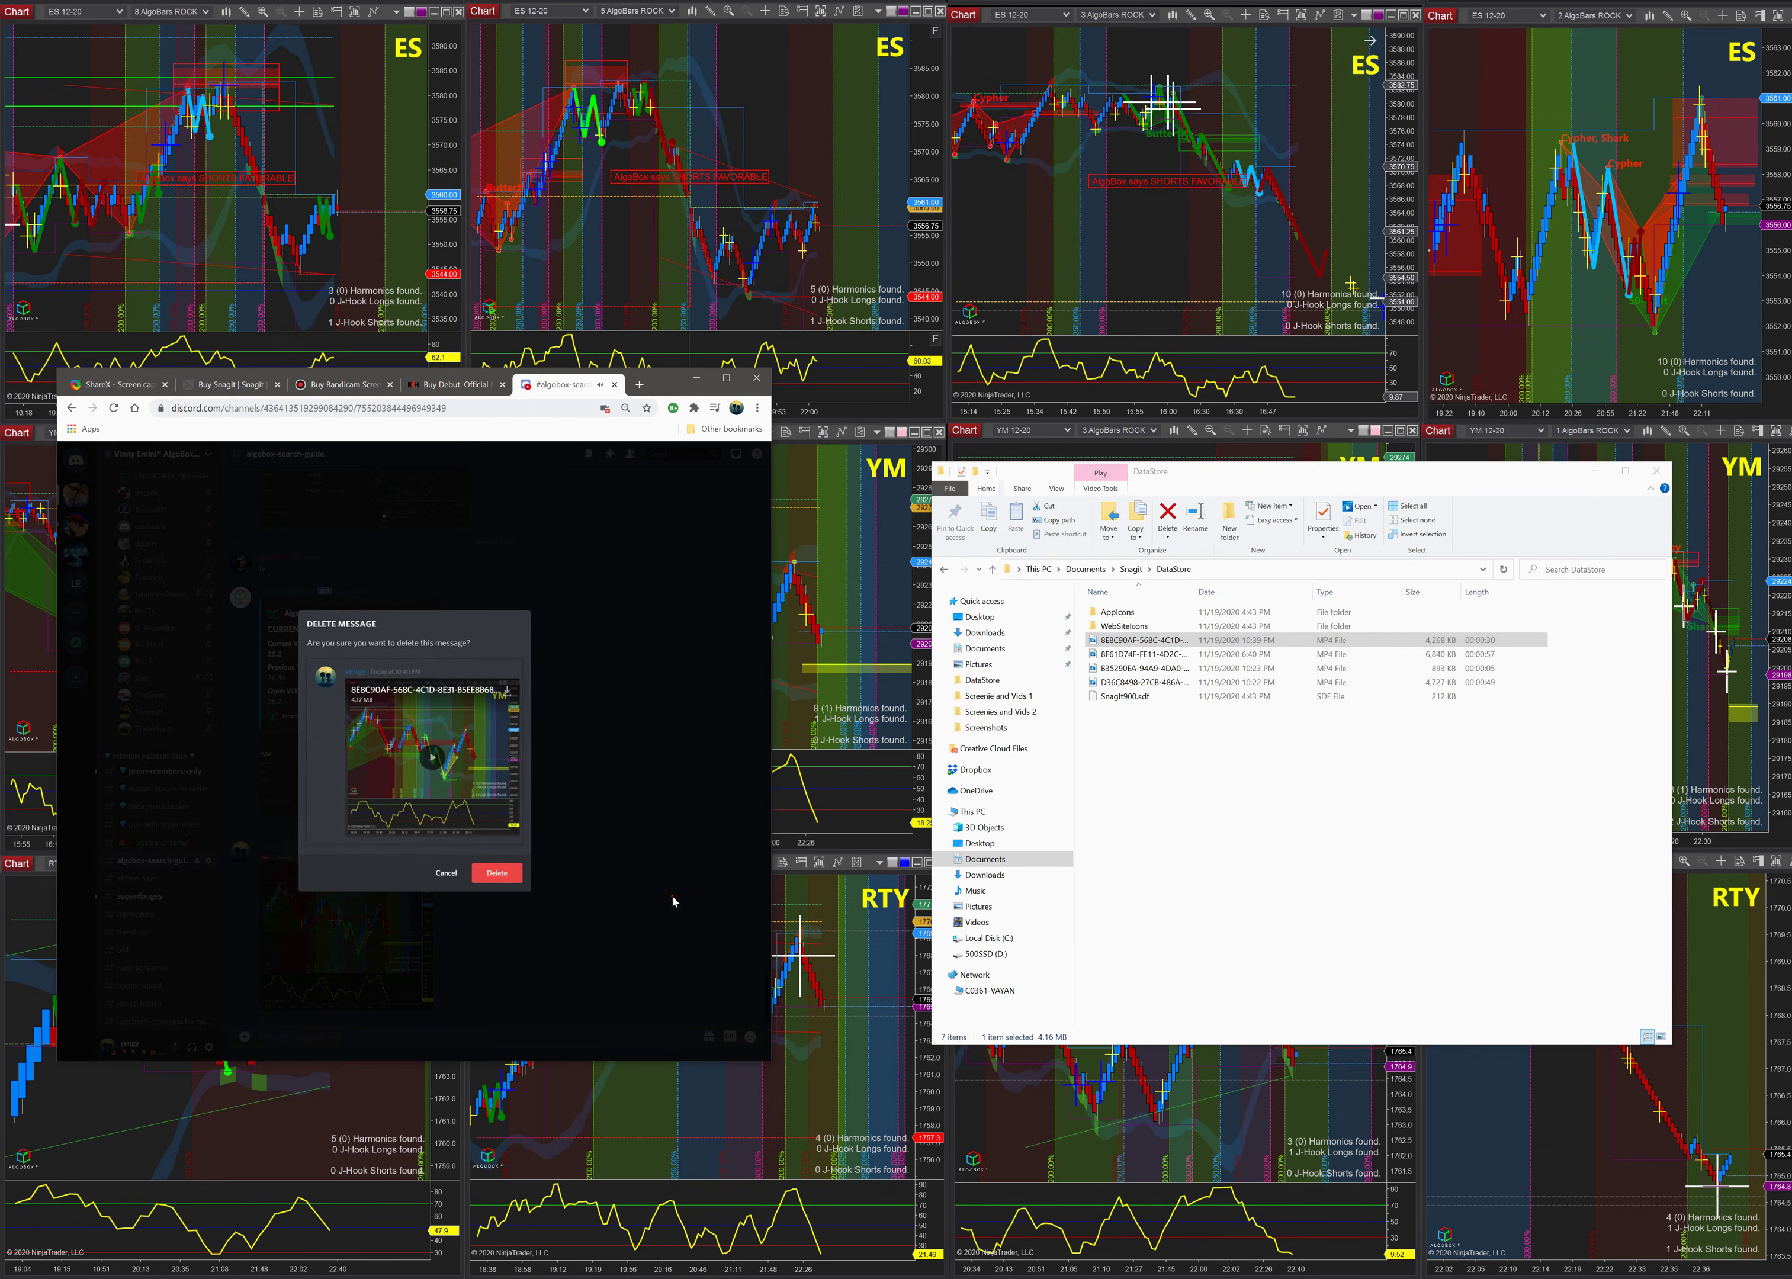
click(515, 876)
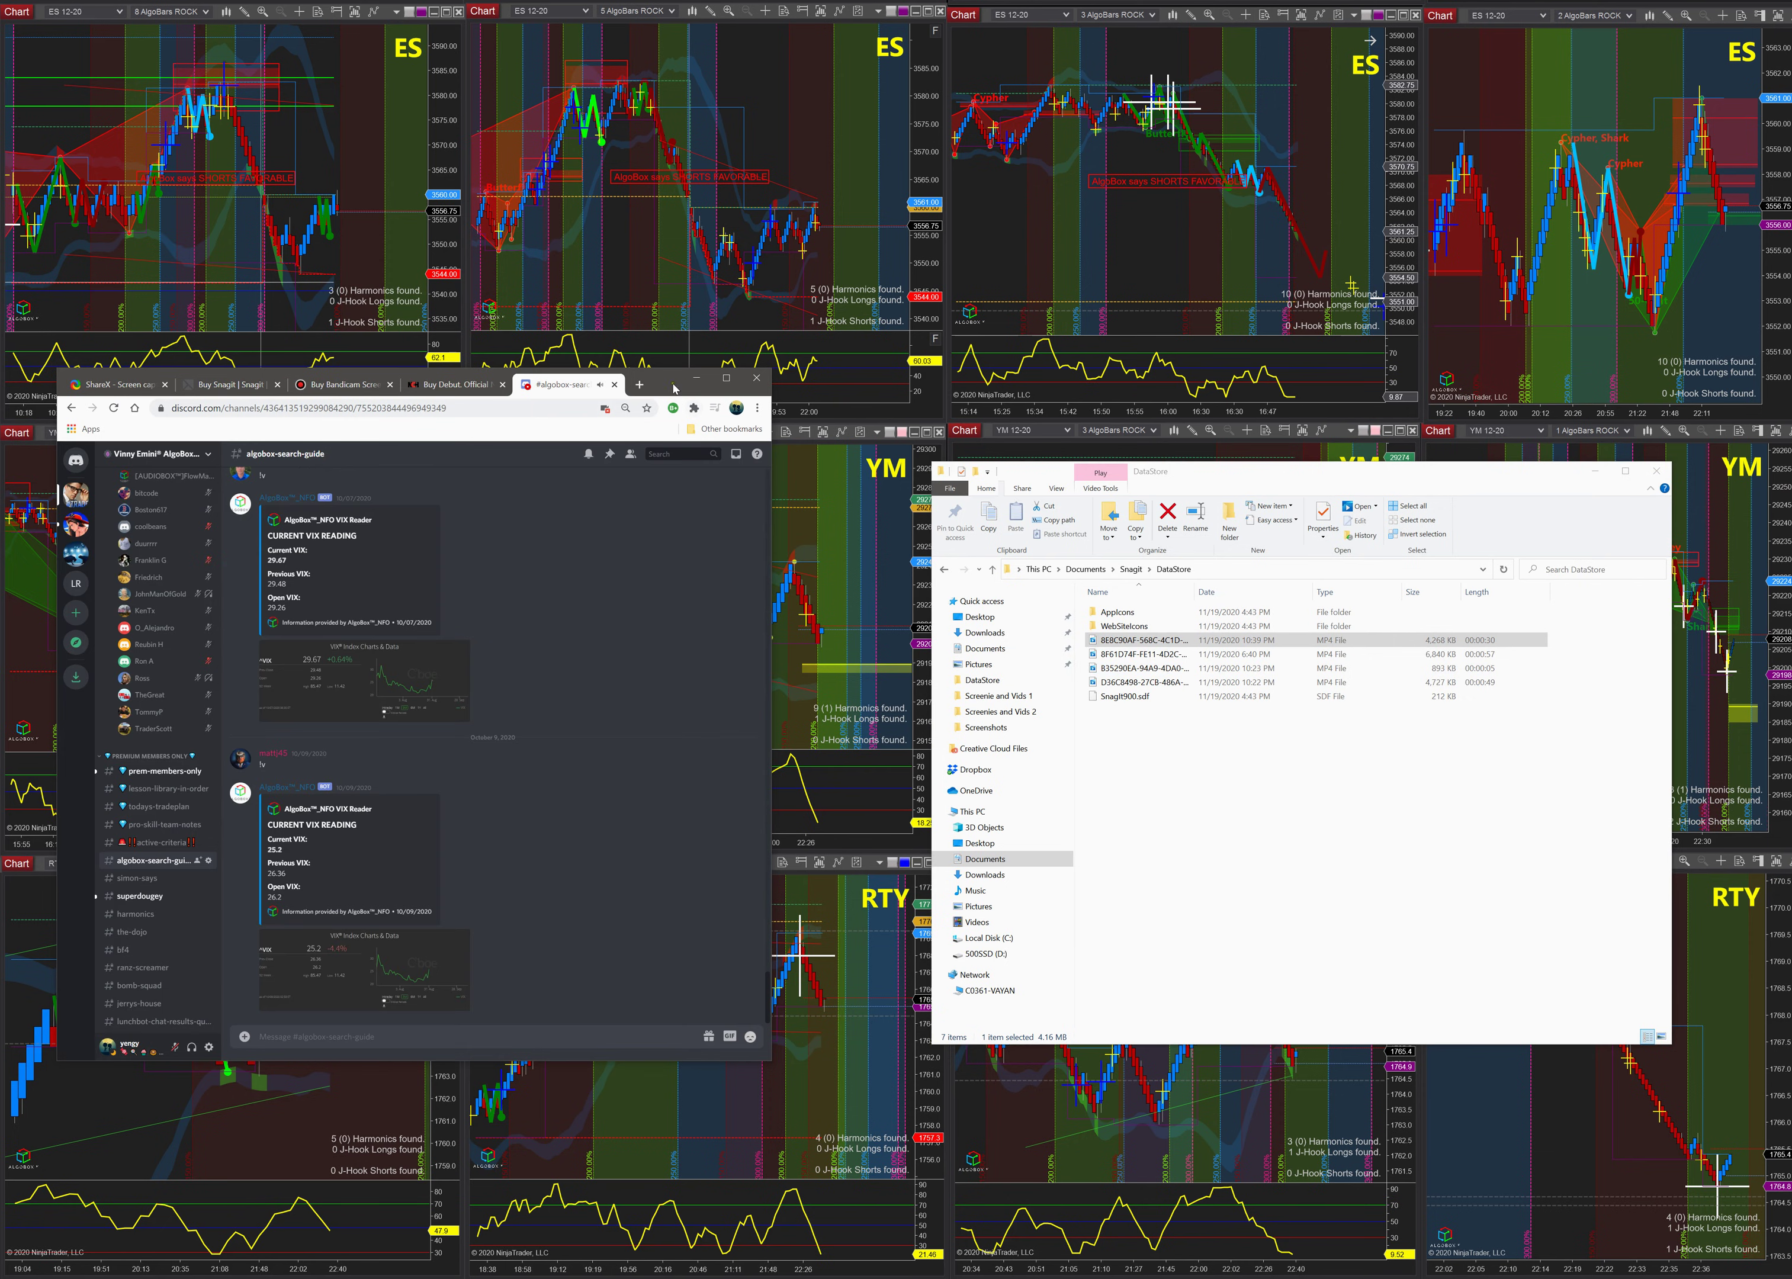
- Shift the browser window slightly and move the DataStore folder window off the screen to uncover the YM and RTY charts
mouse_move(663, 384)
mouse_down()
mouse_move(613, 384)
mouse_move(684, 372)
mouse_up()
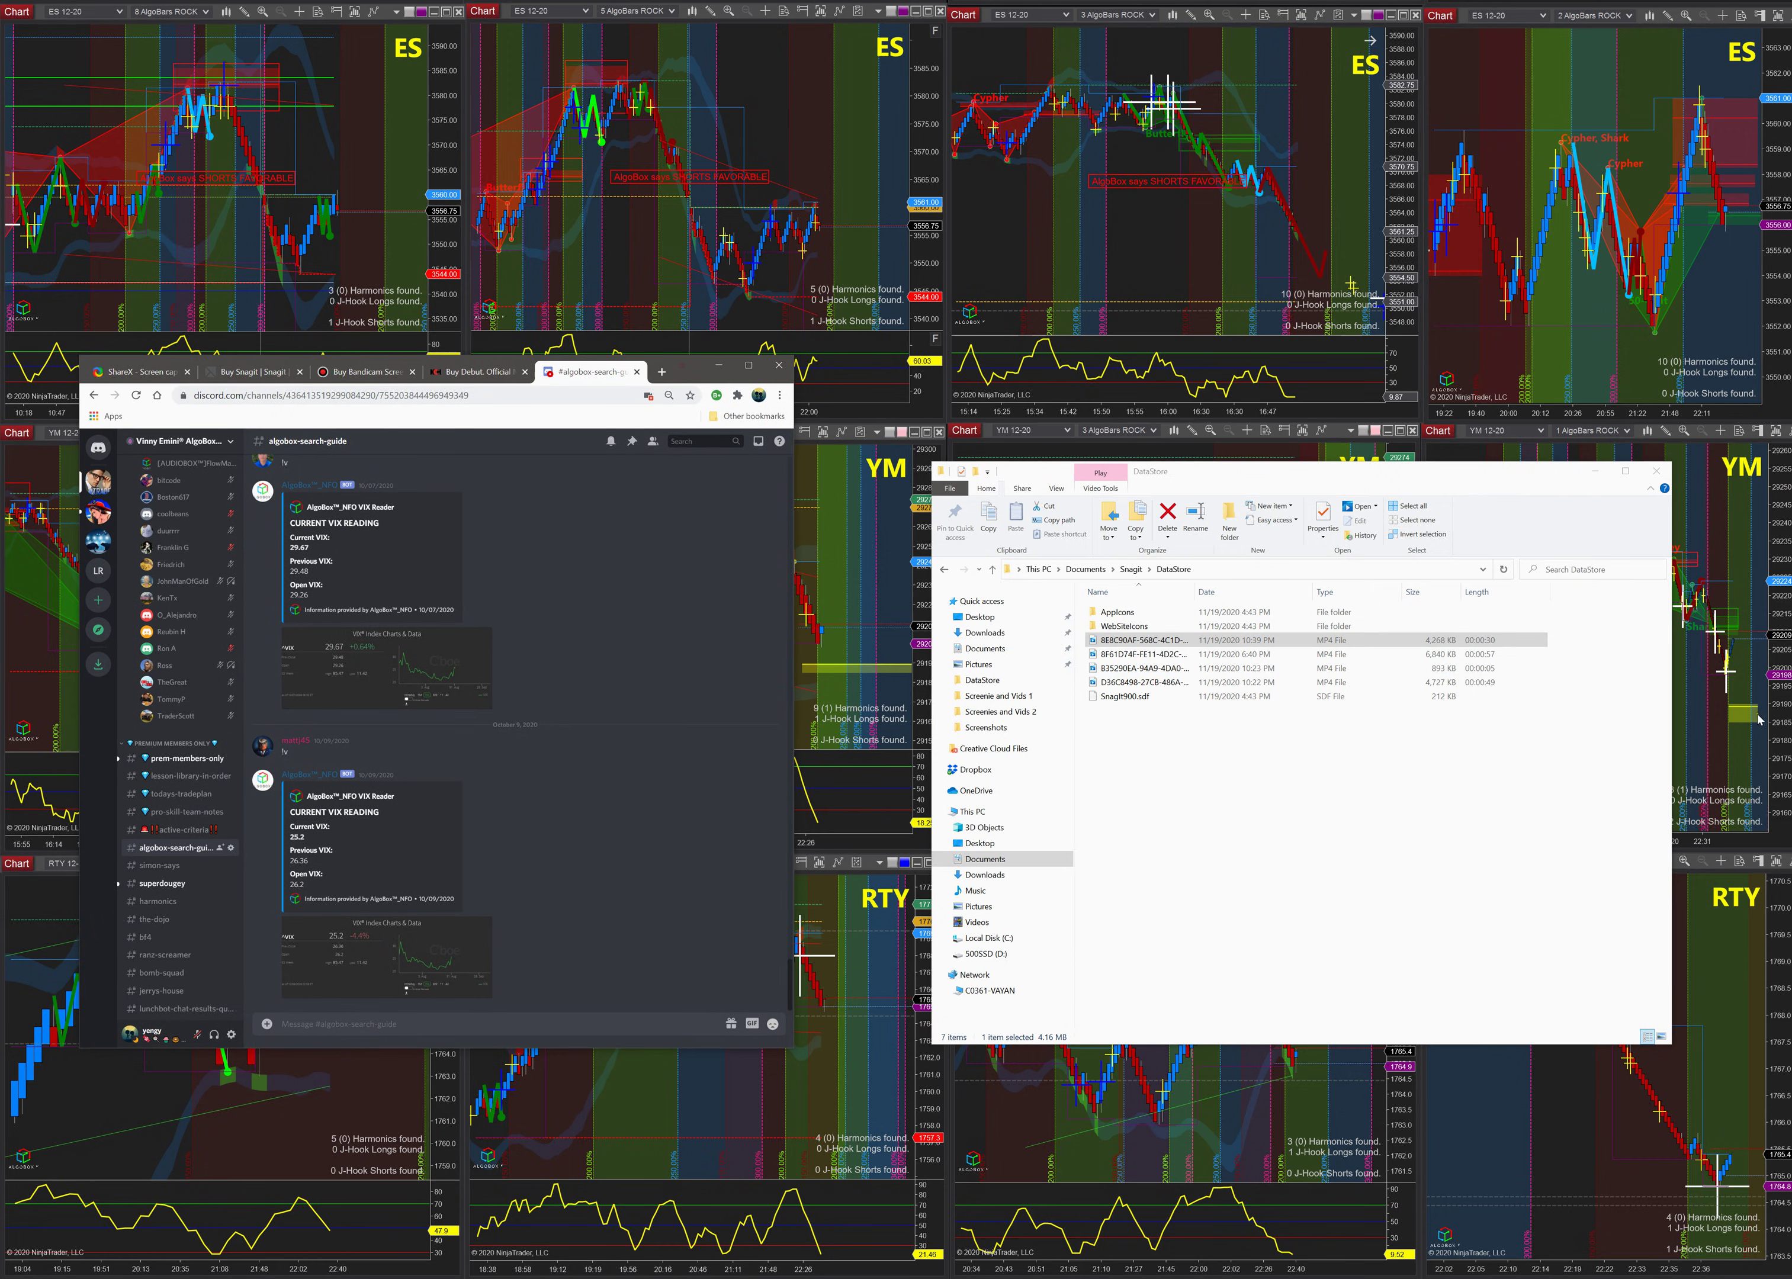
drag(1304, 472, 1170, 1278)
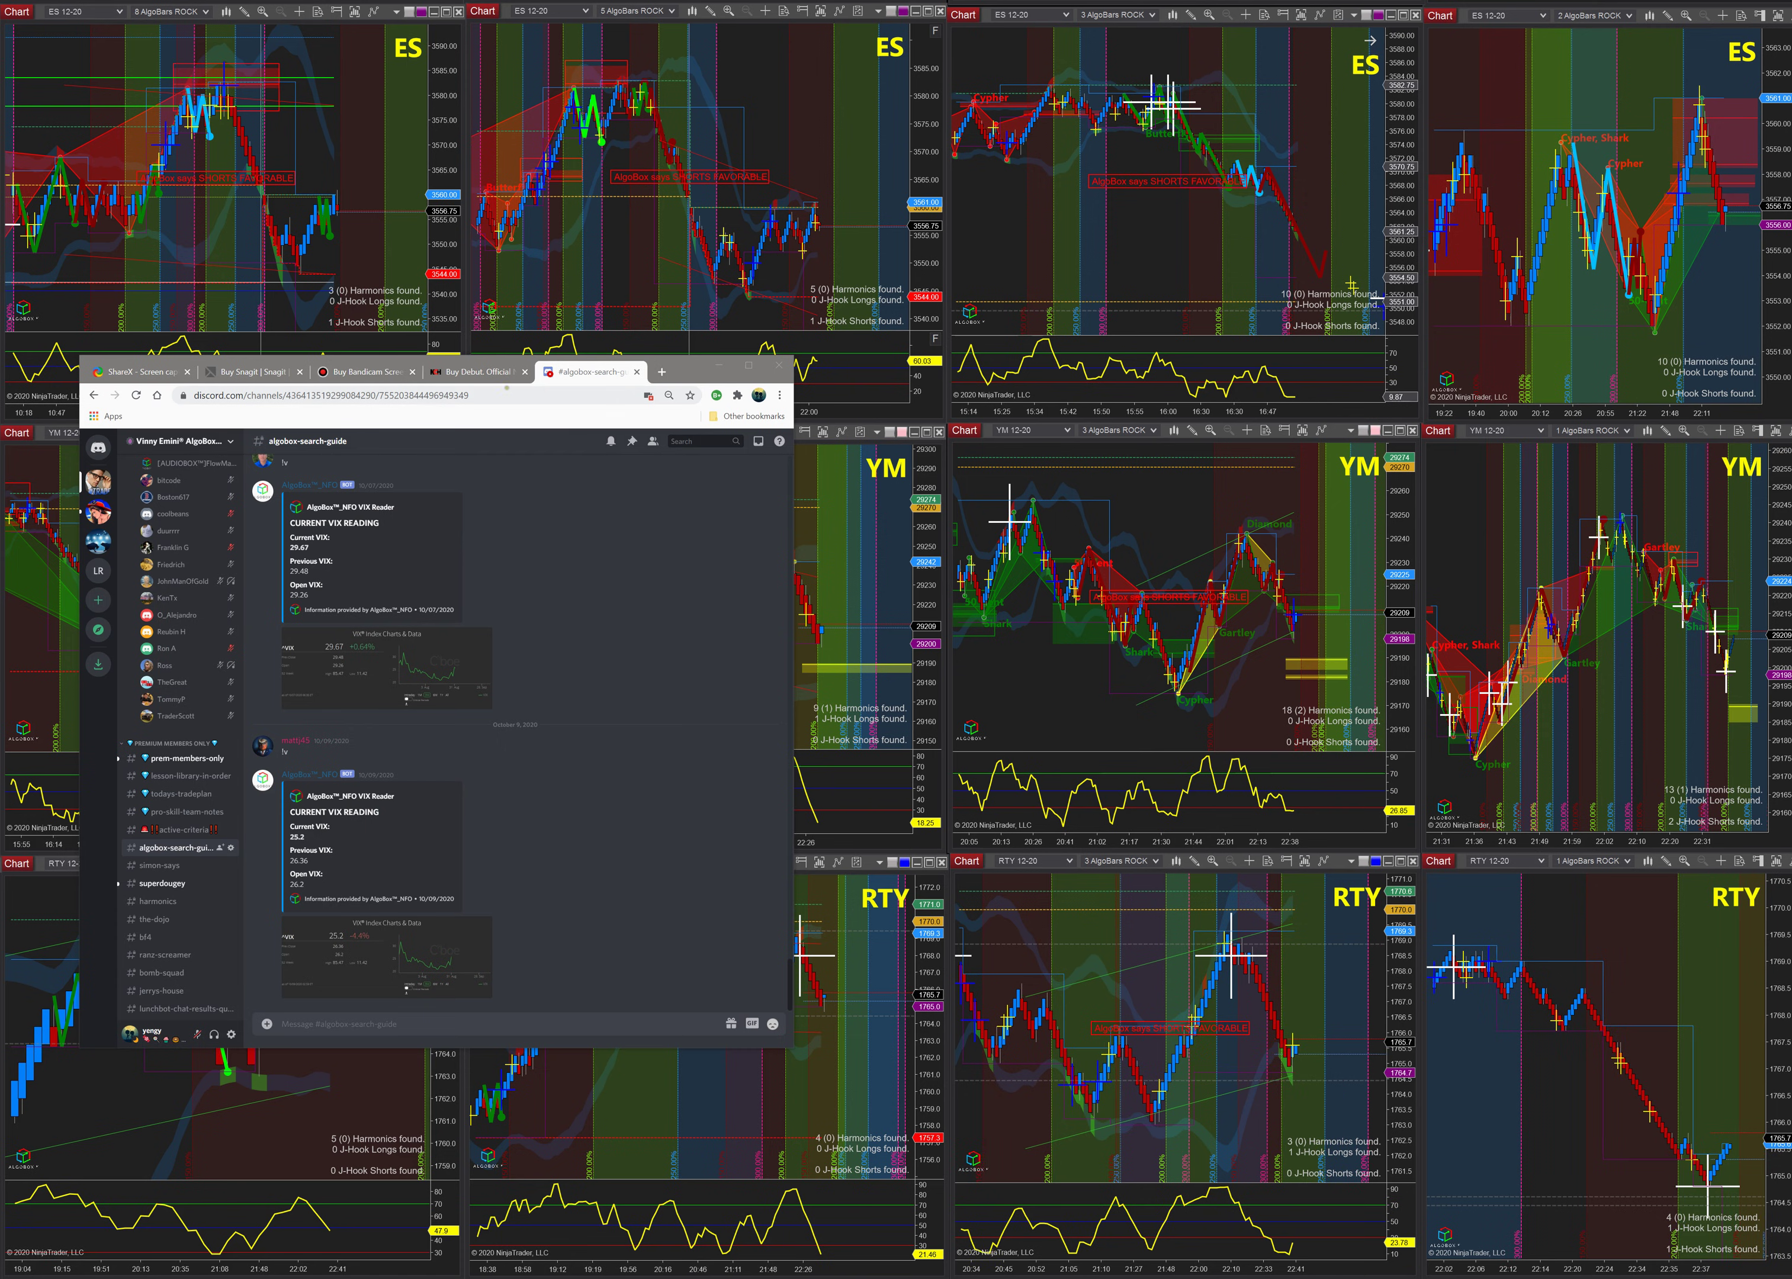
click(686, 373)
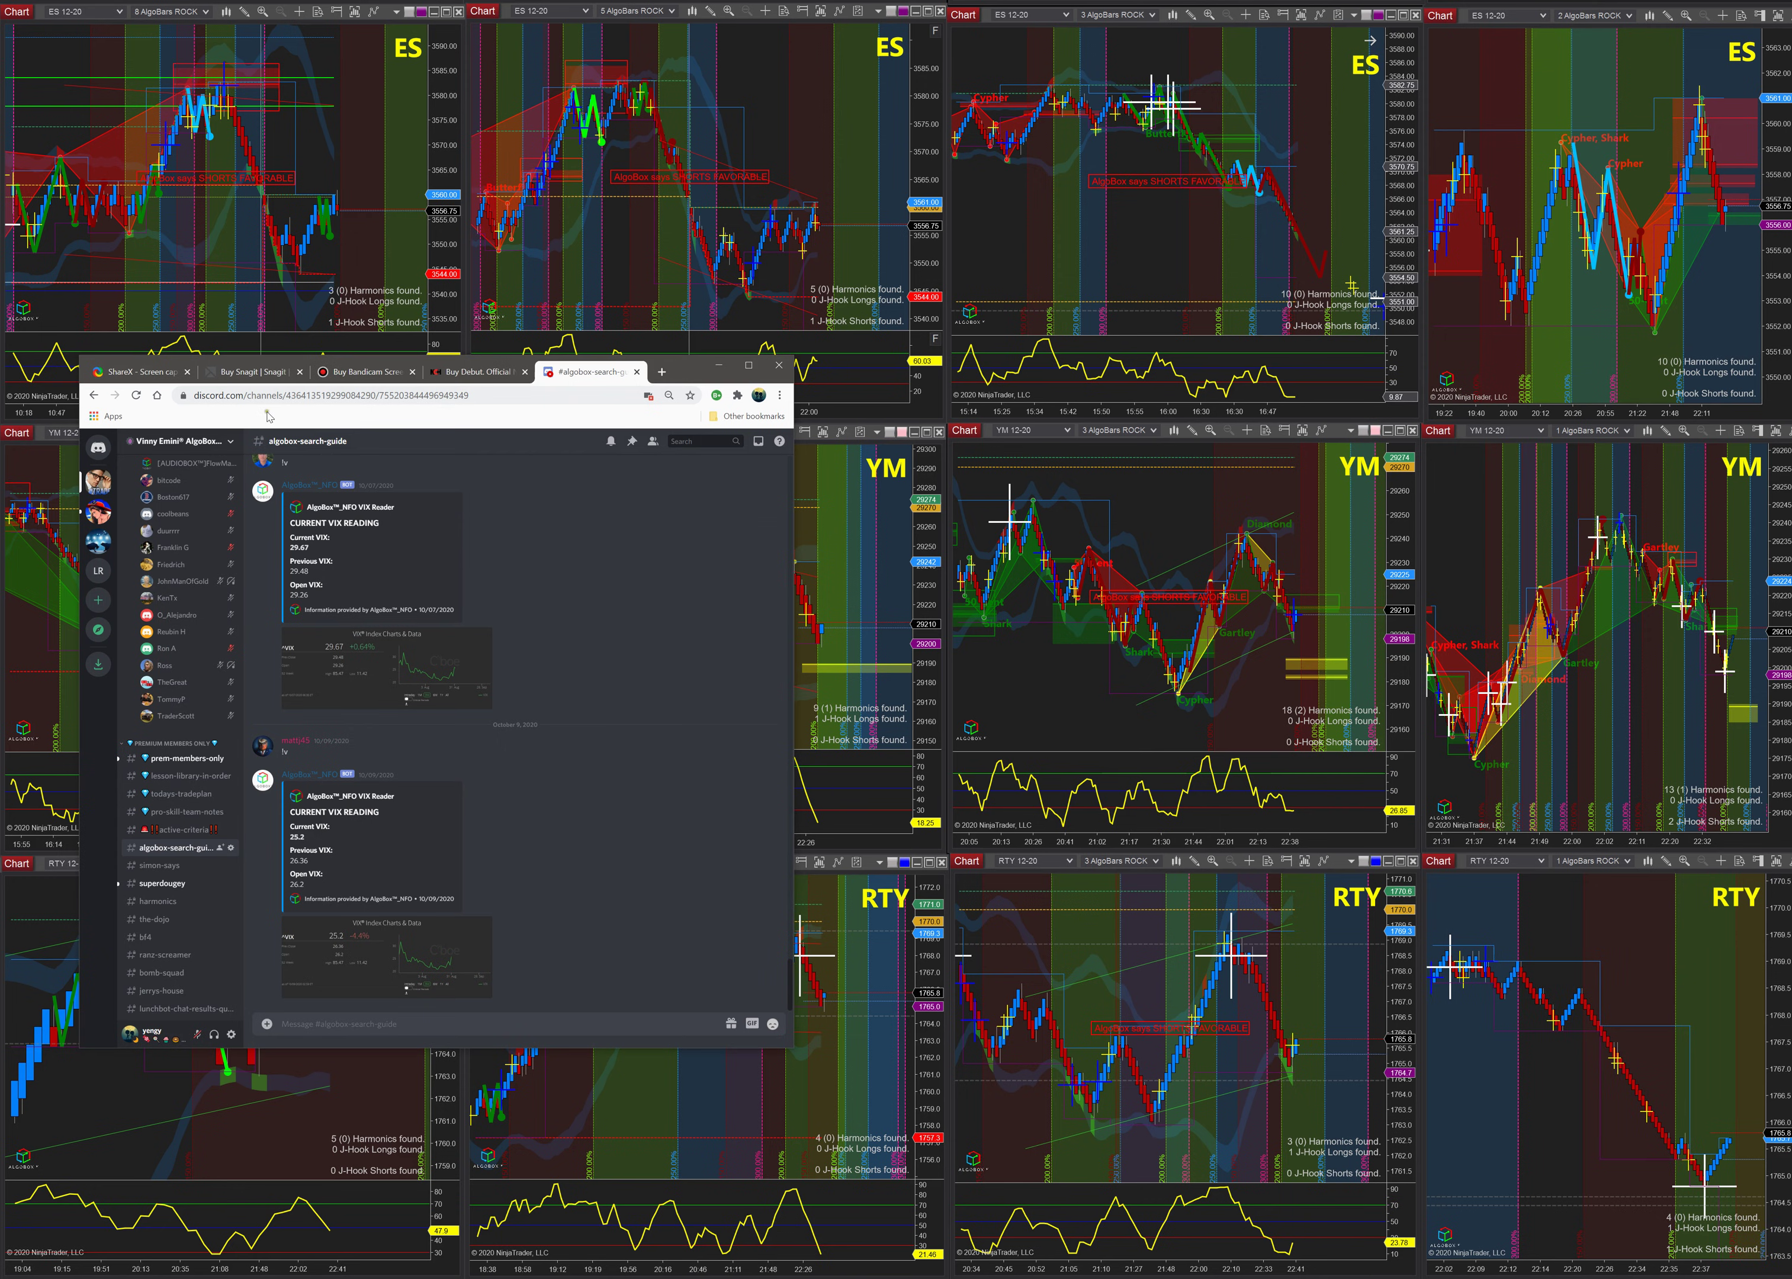
scroll(527, 811, up, 10)
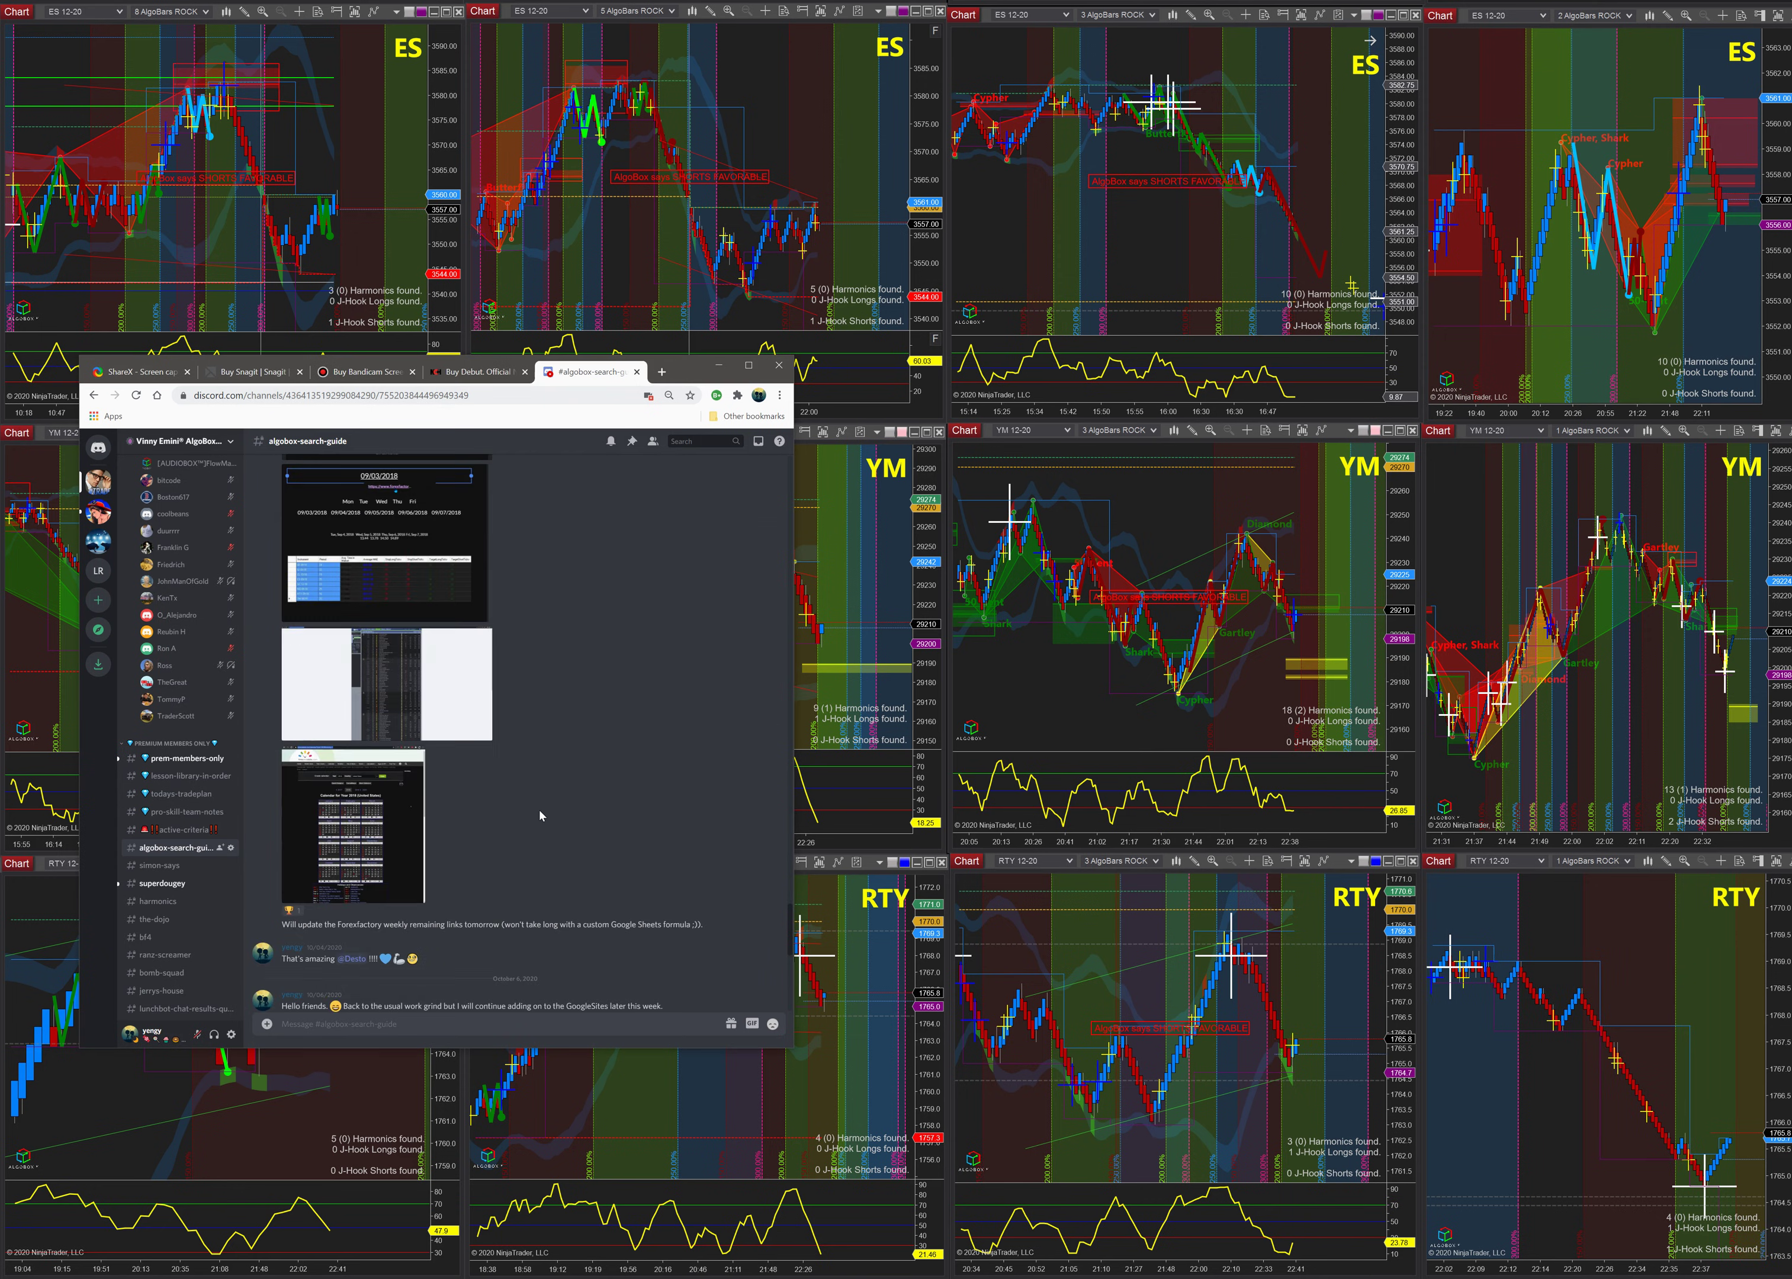
scroll(541, 815, down, 10)
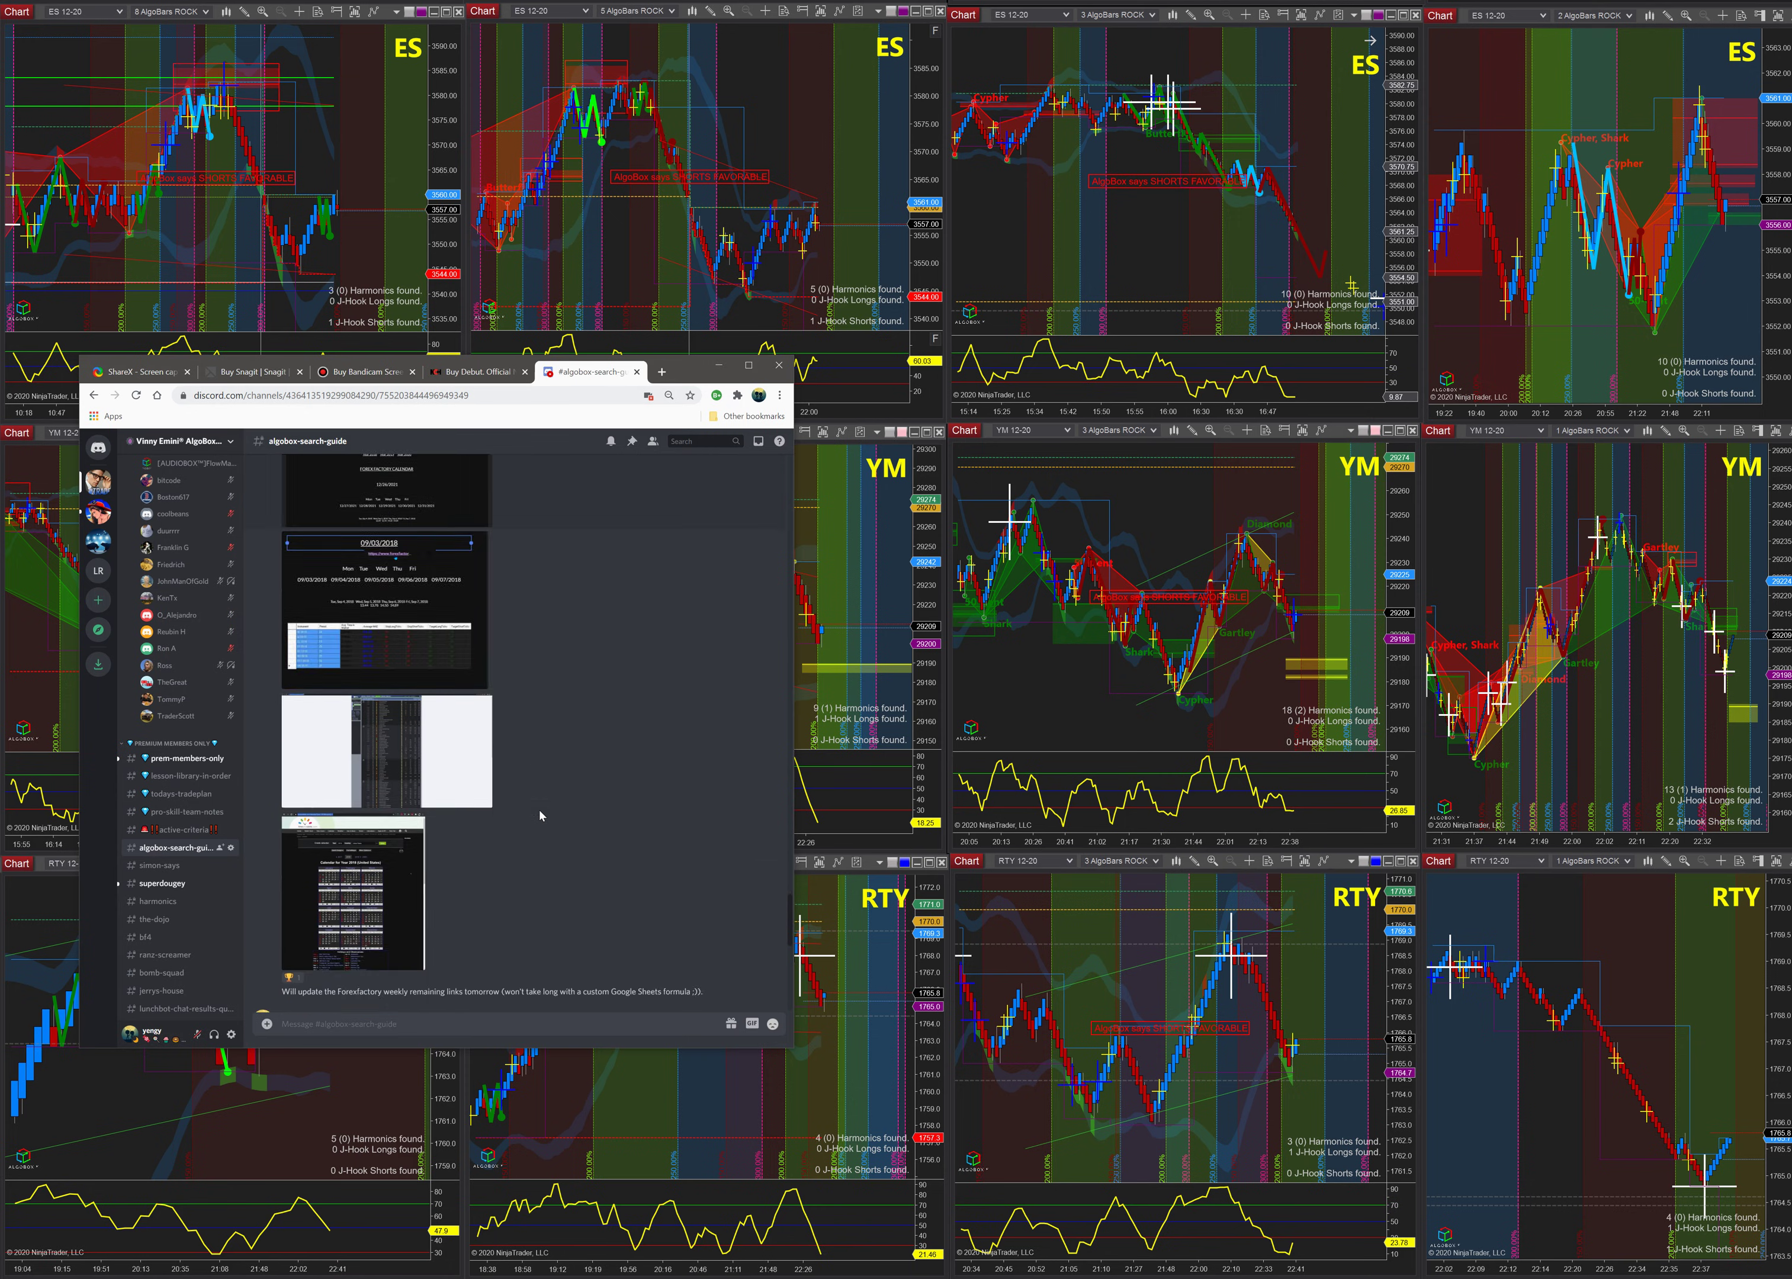